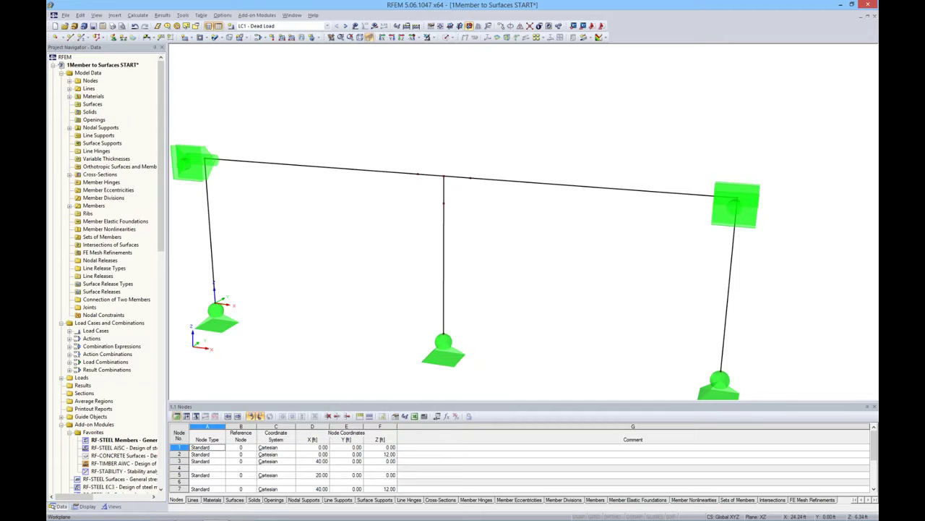
Switch the frame's display from wireframe to a solid rendering of the member cross-sections
{"action": "middle_click_drag", "start_coordinate": [500, 258], "coordinate": [465, 179], "text": "ctrl"}
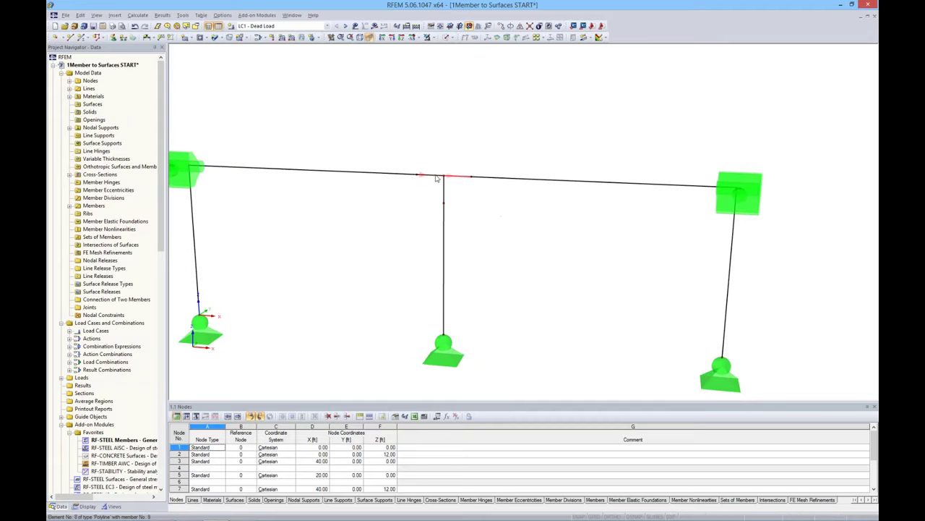
{"action": "left_click", "coordinate": [449, 38]}
{"action": "left_click", "coordinate": [456, 67]}
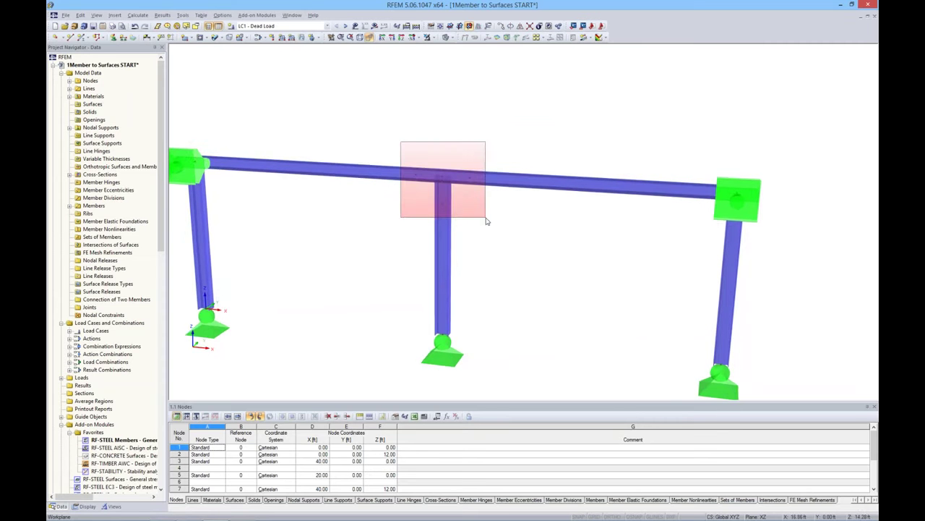
Isolate the three short members meeting at the central beam-column joint using visibility by selected objects
{"action": "left_click_drag", "start_coordinate": [391, 147], "coordinate": [494, 220]}
{"action": "left_click_drag", "start_coordinate": [393, 151], "coordinate": [530, 234]}
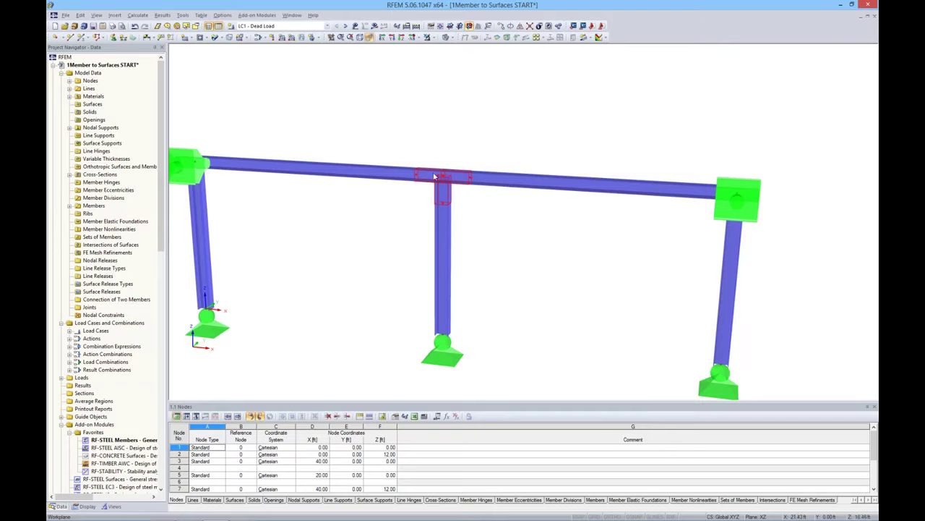
{"action": "left_click_drag", "start_coordinate": [544, 241], "coordinate": [494, 224]}
{"action": "left_click", "coordinate": [414, 148]}
{"action": "middle_click_drag", "start_coordinate": [505, 130], "coordinate": [470, 72], "text": "ctrl"}
{"action": "left_click", "coordinate": [434, 38]}
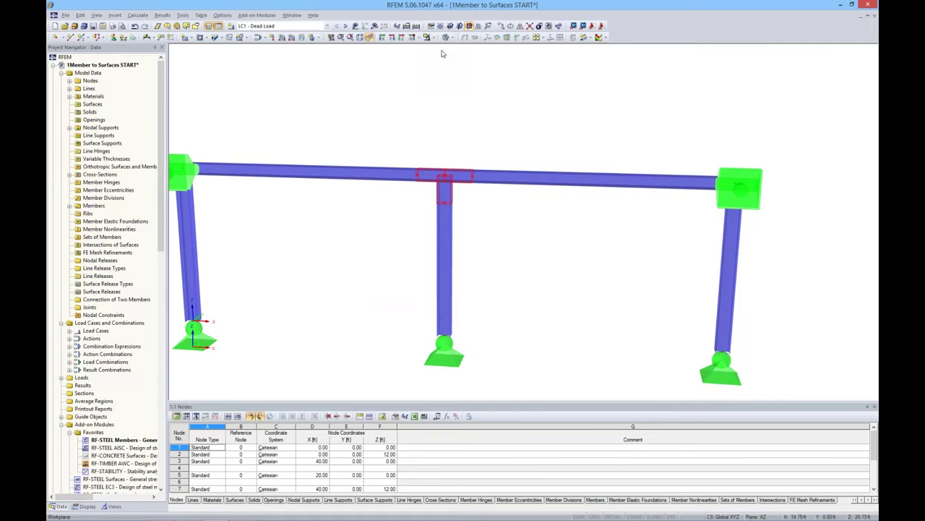
{"action": "left_click", "coordinate": [443, 49]}
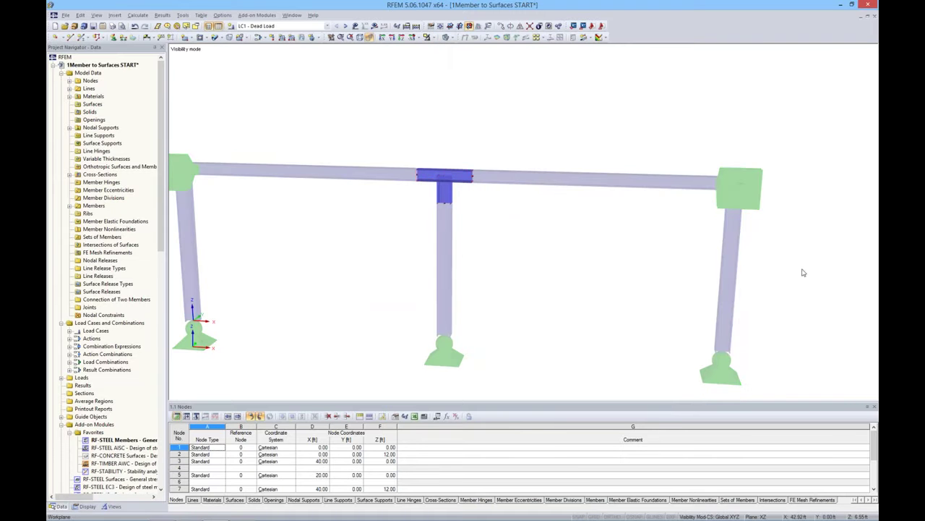
Generate surfaces from the three short members at the central beam-column joint
{"action": "left_click_drag", "start_coordinate": [614, 108], "coordinate": [815, 259]}
{"action": "middle_click_drag", "start_coordinate": [483, 212], "coordinate": [437, 149], "text": "ctrl"}
{"action": "left_click_drag", "start_coordinate": [436, 149], "coordinate": [555, 227]}
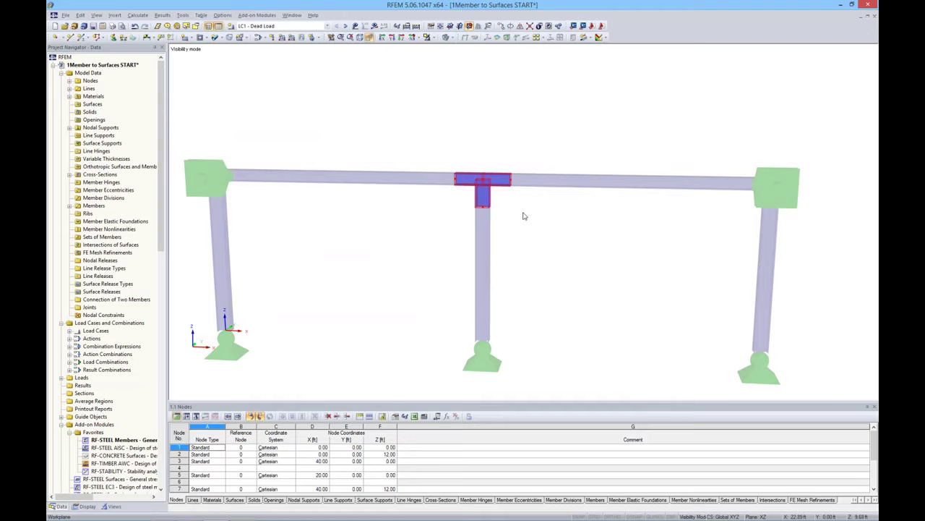
{"action": "right_click", "coordinate": [504, 182]}
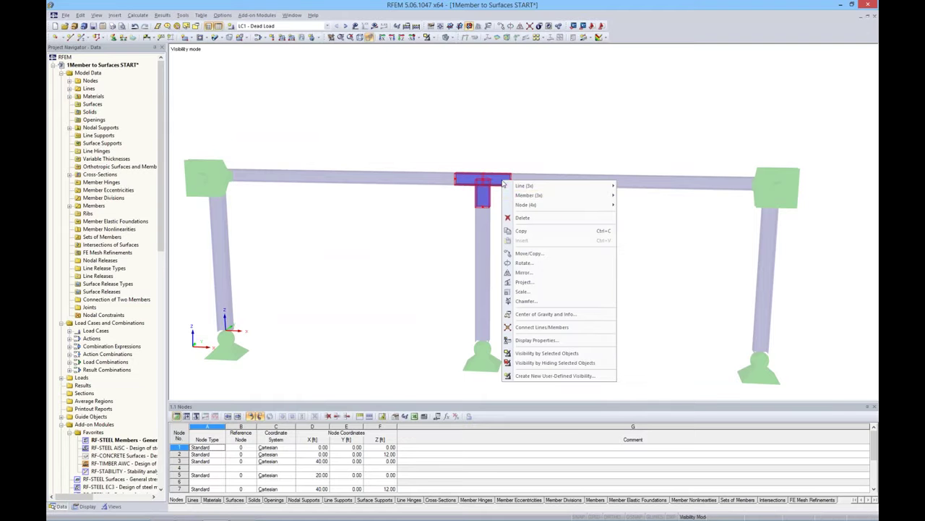
{"action": "mouse_move", "coordinate": [520, 199]}
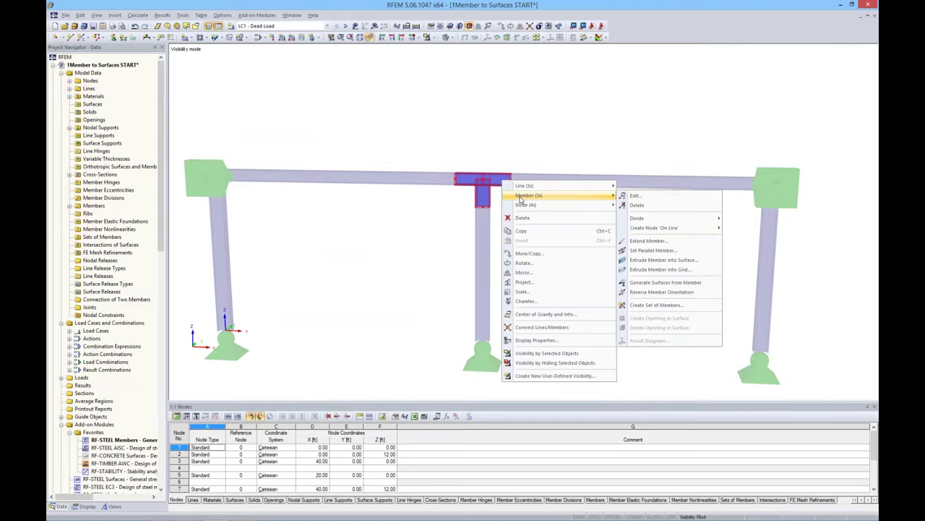
{"action": "left_click", "coordinate": [642, 284]}
Switch the model display back to wireframe to show the generated surfaces' outlines
{"action": "middle_click_drag", "start_coordinate": [628, 278], "coordinate": [543, 217], "text": "ctrl"}
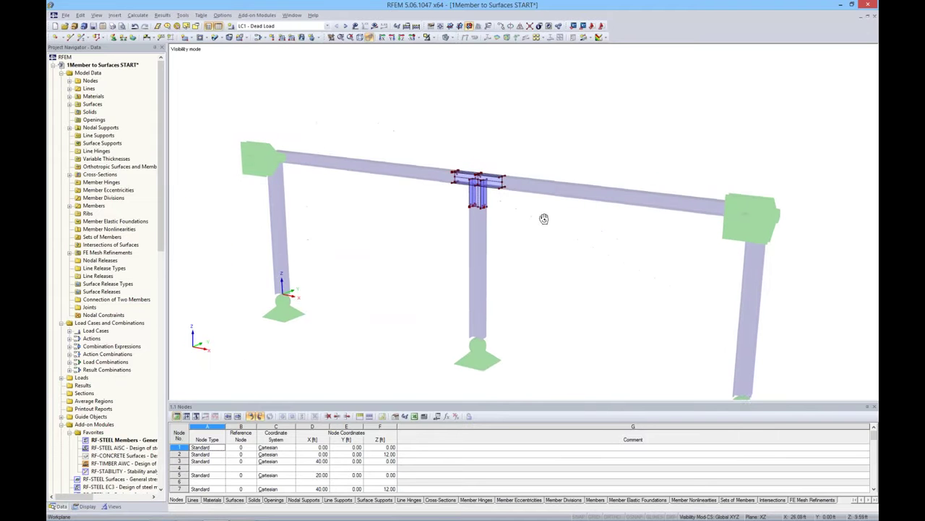
{"action": "left_click", "coordinate": [453, 39]}
{"action": "left_click", "coordinate": [520, 56]}
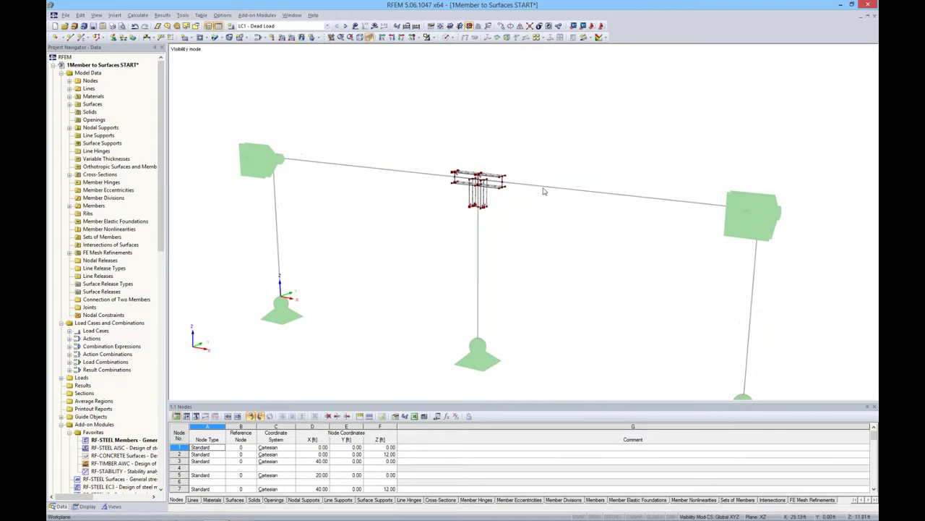
Inspect the material and thickness of the beam stub's web surface and bottom flange surface
{"action": "scroll", "coordinate": [499, 184], "scroll_direction": "up", "scroll_amount": 5}
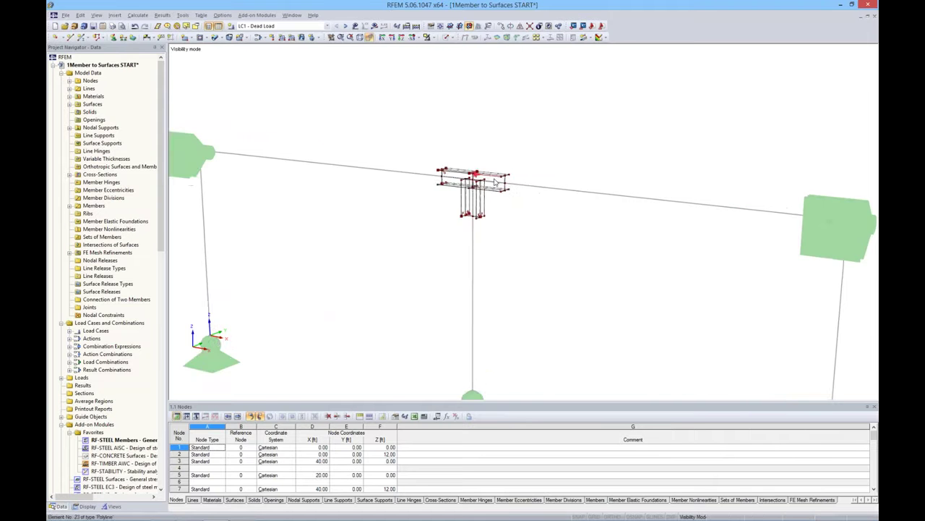
{"action": "scroll", "coordinate": [494, 186], "scroll_direction": "down", "scroll_amount": 3}
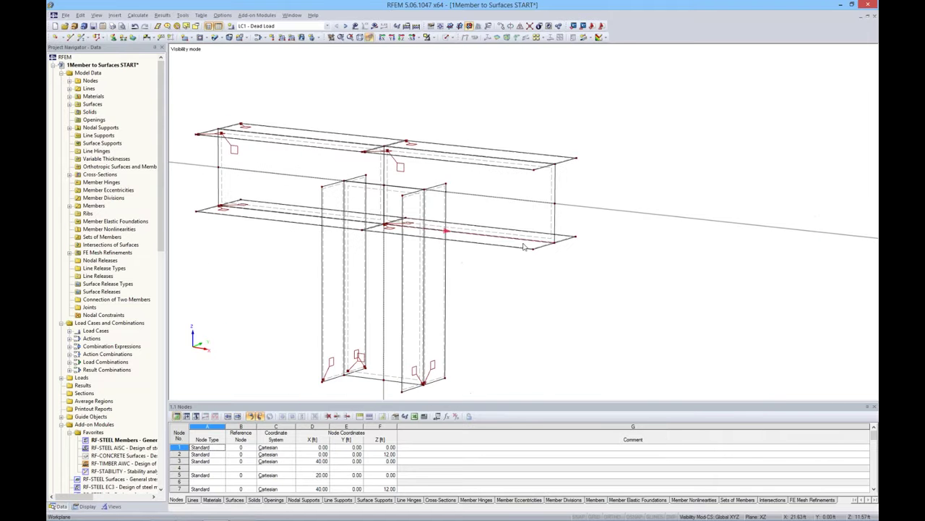
{"action": "double_click", "coordinate": [551, 188]}
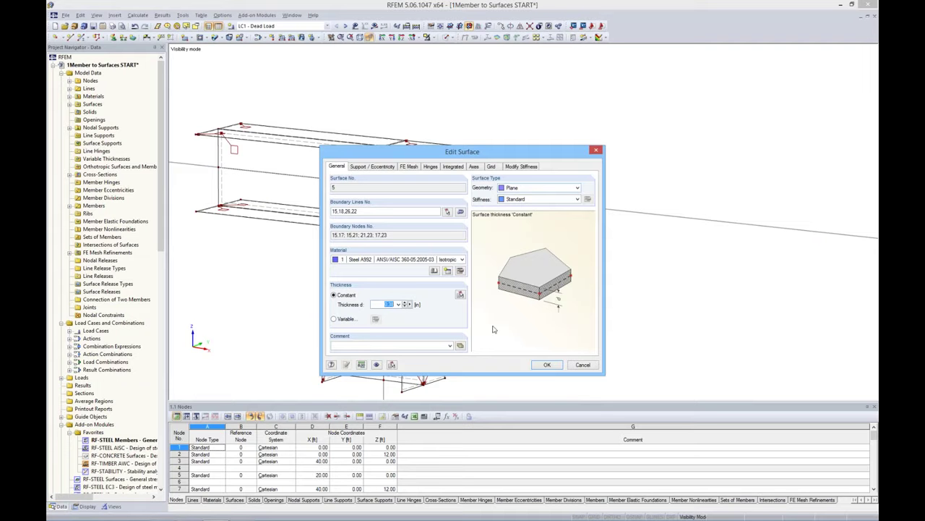
{"action": "left_click", "coordinate": [547, 366]}
{"action": "middle_click_drag", "start_coordinate": [526, 224], "coordinate": [517, 280], "text": "ctrl"}
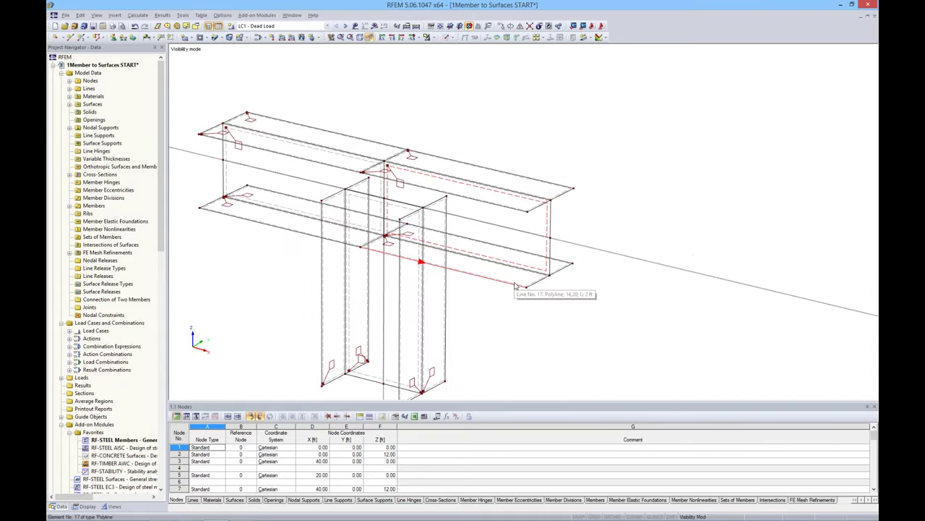
{"action": "scroll", "coordinate": [515, 286], "scroll_direction": "up", "scroll_amount": 5}
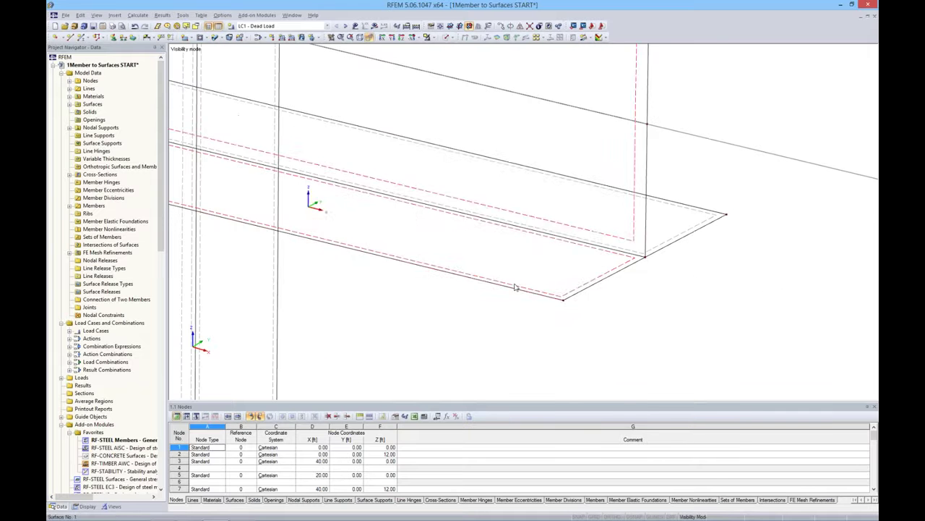
{"action": "double_click", "coordinate": [370, 304]}
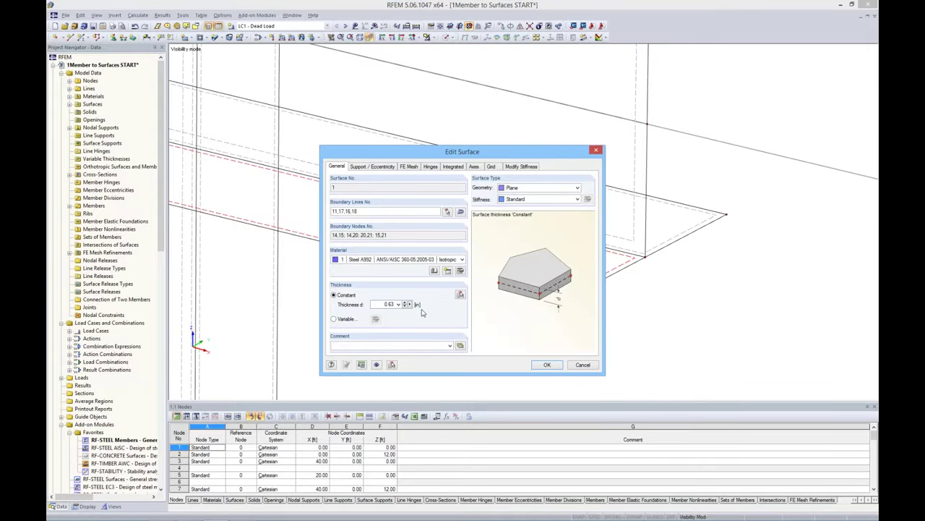
{"action": "left_click", "coordinate": [548, 365]}
{"action": "scroll", "coordinate": [548, 252], "scroll_direction": "down", "scroll_amount": 5}
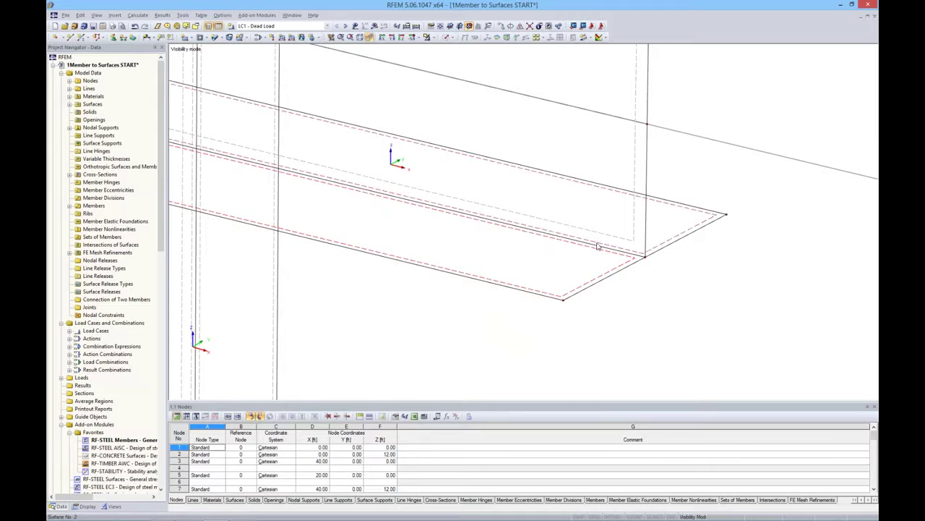
Move the column stub's six top nodes to the beam's bottom flange, without copies, using displacement dX 0, dY 0 and dZ -0.40 ft
{"action": "middle_click_drag", "start_coordinate": [548, 252], "coordinate": [604, 284], "text": "ctrl"}
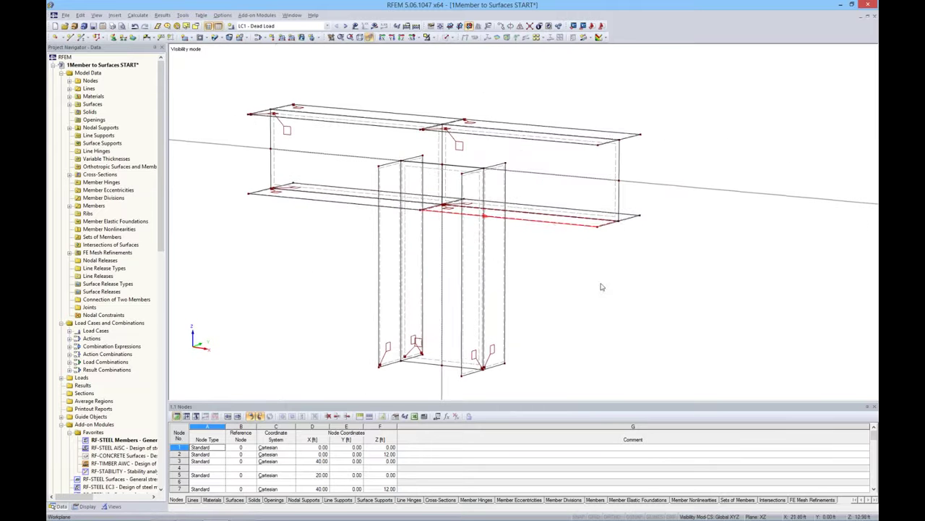
{"action": "middle_click_drag", "start_coordinate": [523, 161], "coordinate": [529, 176], "text": "ctrl"}
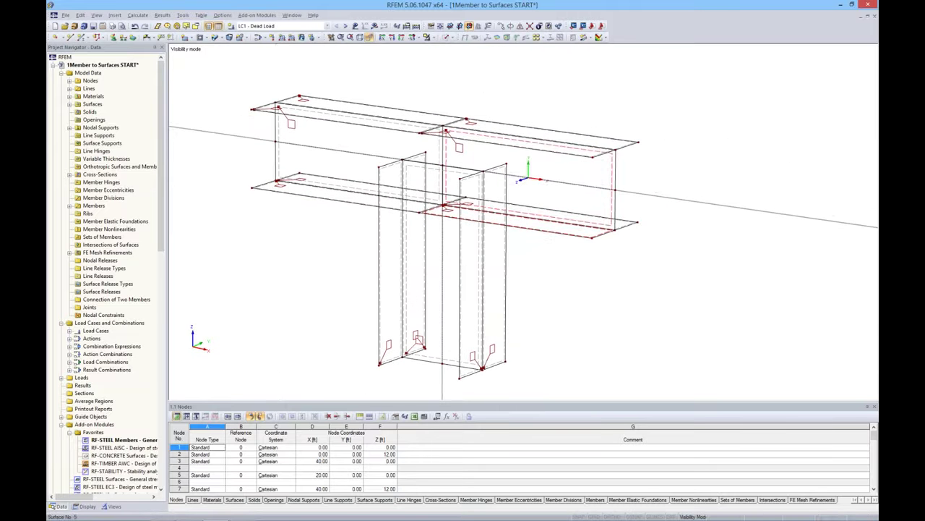
{"action": "left_click", "coordinate": [379, 172]}
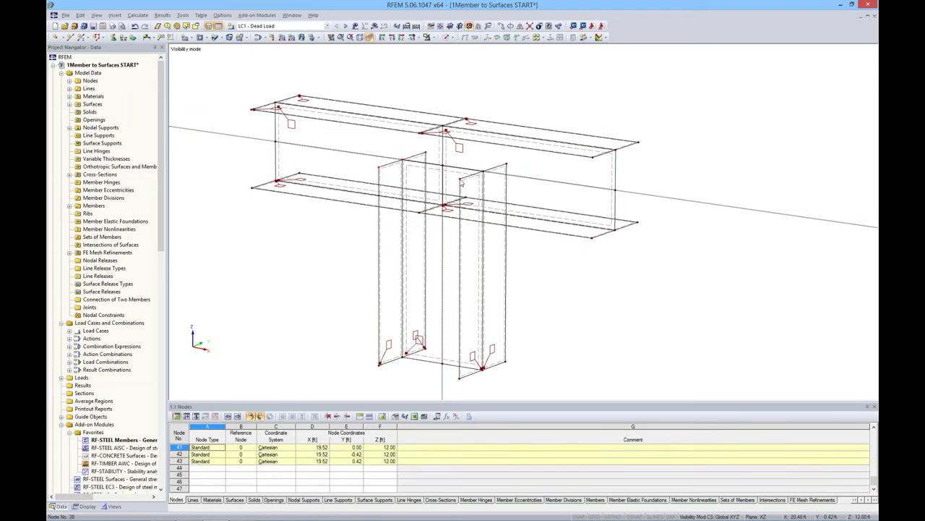
{"action": "left_click", "coordinate": [481, 174], "text": "ctrl"}
{"action": "left_click", "coordinate": [481, 173], "text": "ctrl"}
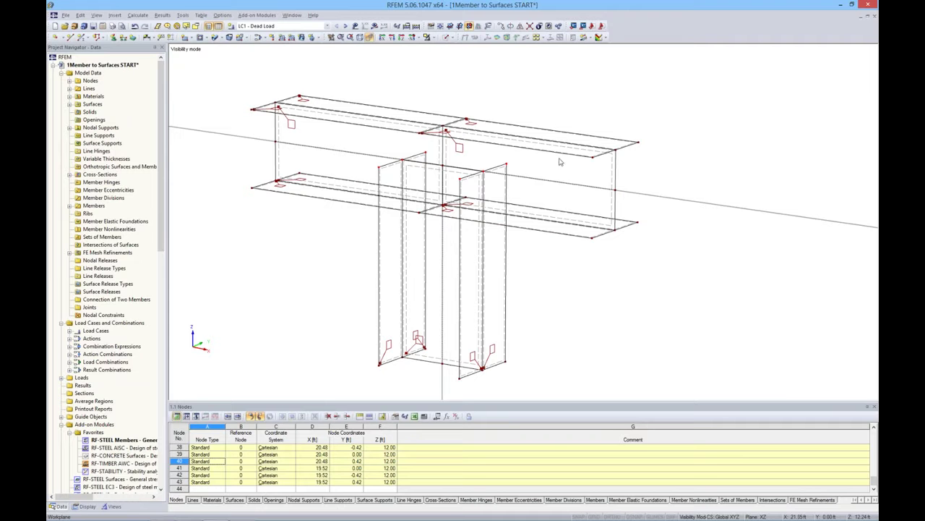
{"action": "left_click", "coordinate": [502, 27]}
{"action": "left_click_drag", "start_coordinate": [487, 153], "coordinate": [694, 86]}
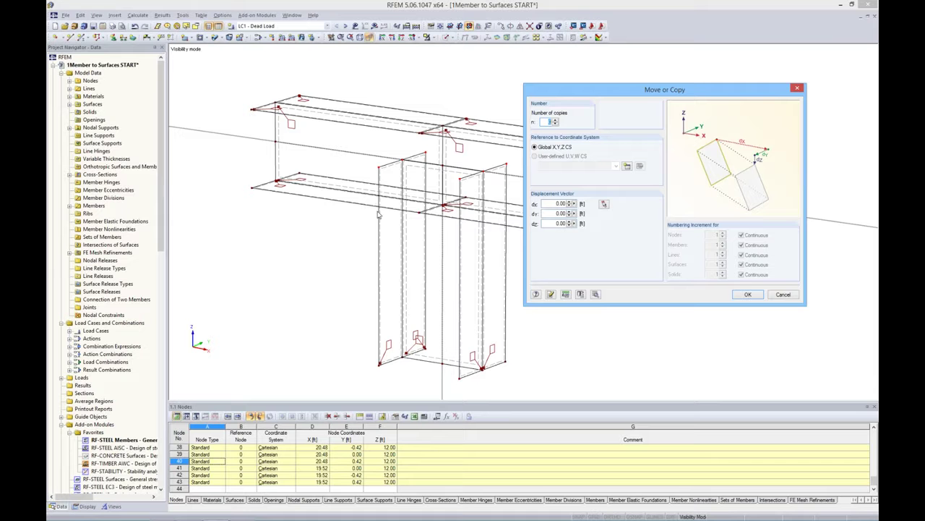
{"action": "left_click", "coordinate": [604, 206]}
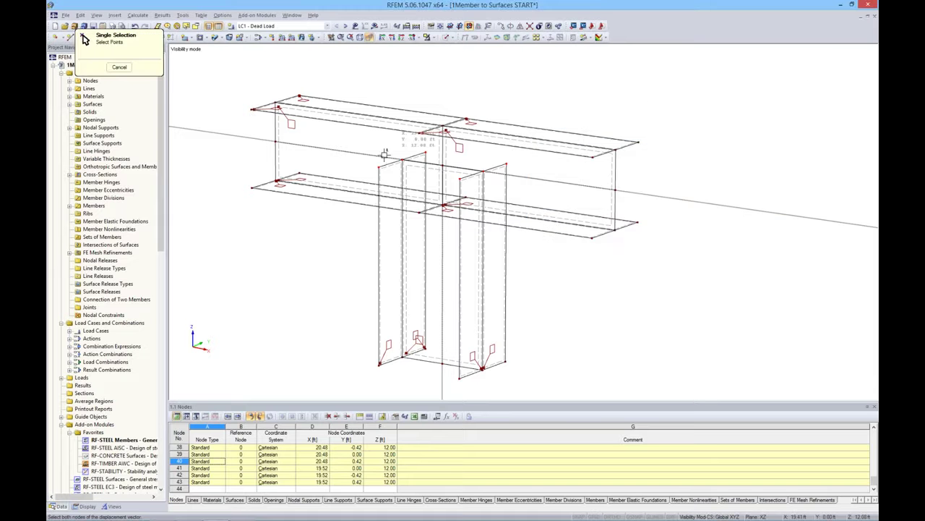
{"action": "left_click", "coordinate": [420, 211]}
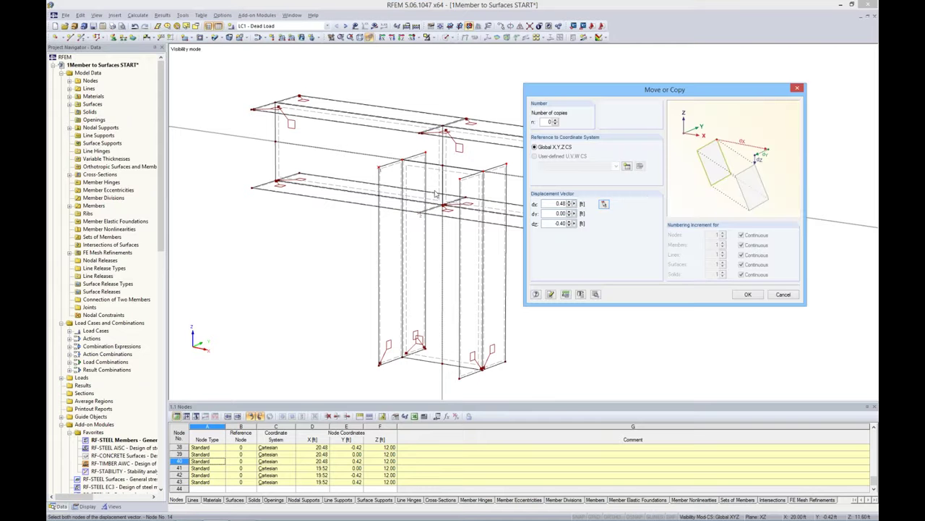
{"action": "double_click", "coordinate": [550, 204]}
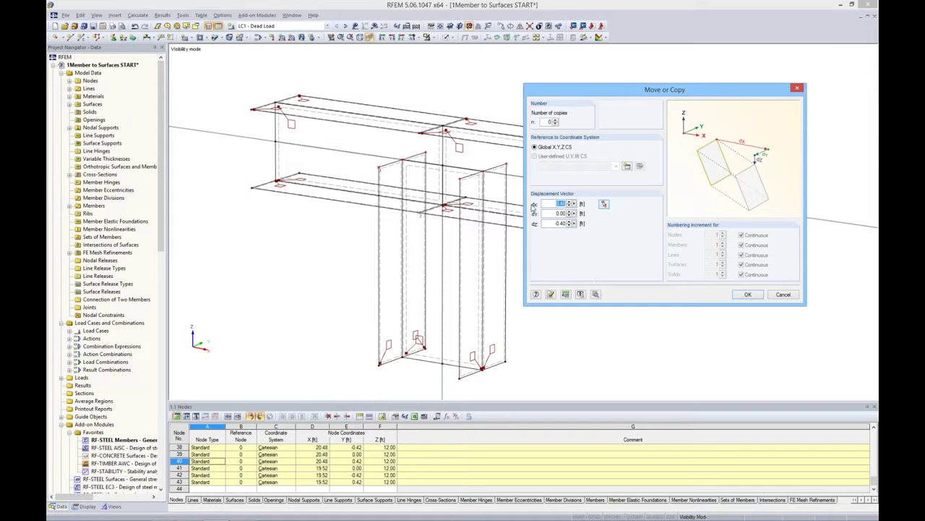
{"action": "type", "text": "0"}
{"action": "left_click", "coordinate": [745, 295]}
Create a polygonal surface with Rigid stiffness over the beam stub's end at the larger X coordinate, using the four flange corner nodes
{"action": "middle_click_drag", "start_coordinate": [659, 285], "coordinate": [640, 243]}
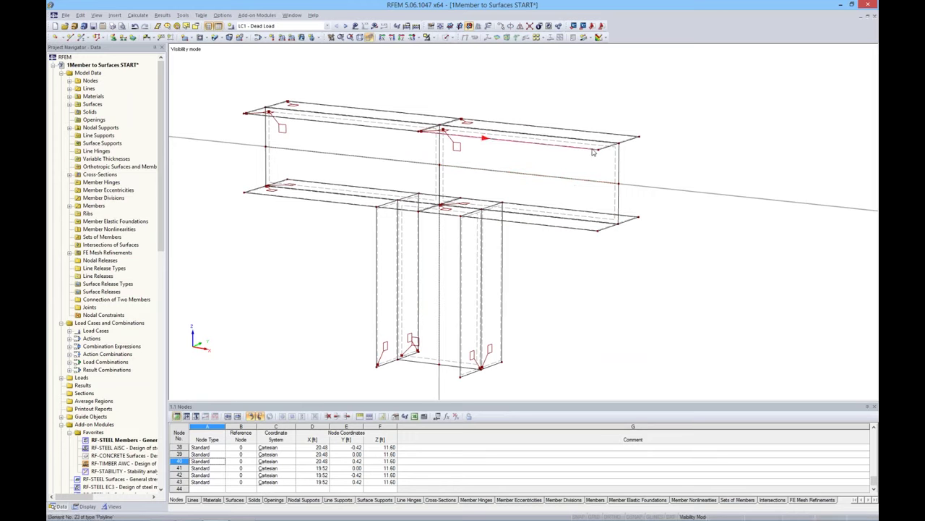
{"action": "left_click", "coordinate": [192, 38]}
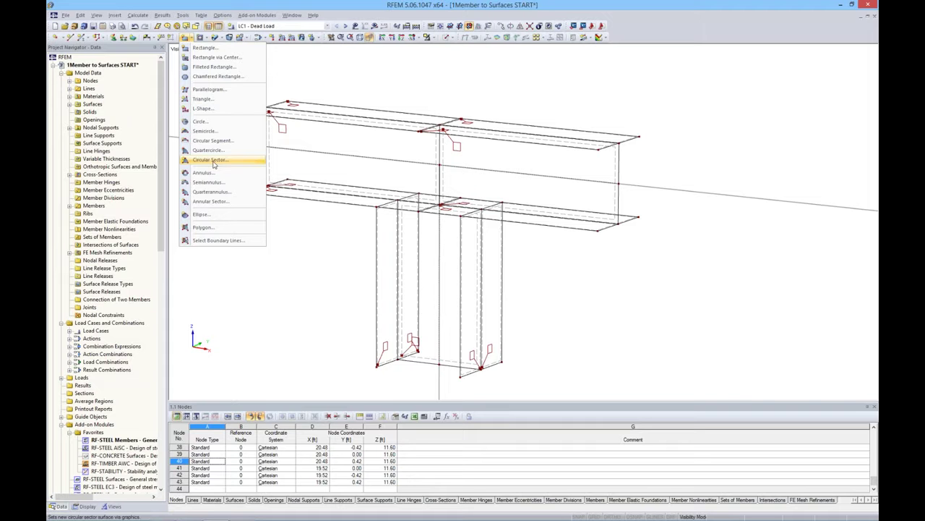
{"action": "left_click", "coordinate": [204, 227]}
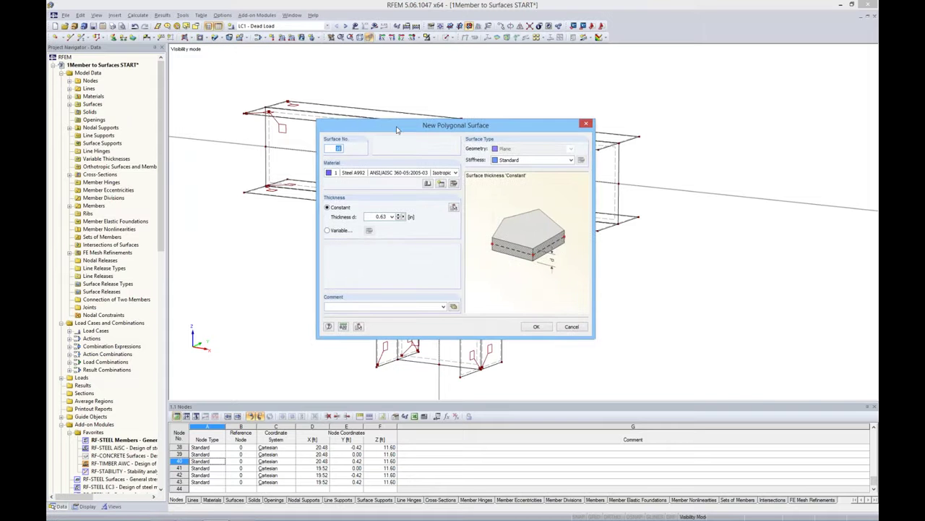
{"action": "left_click", "coordinate": [569, 162]}
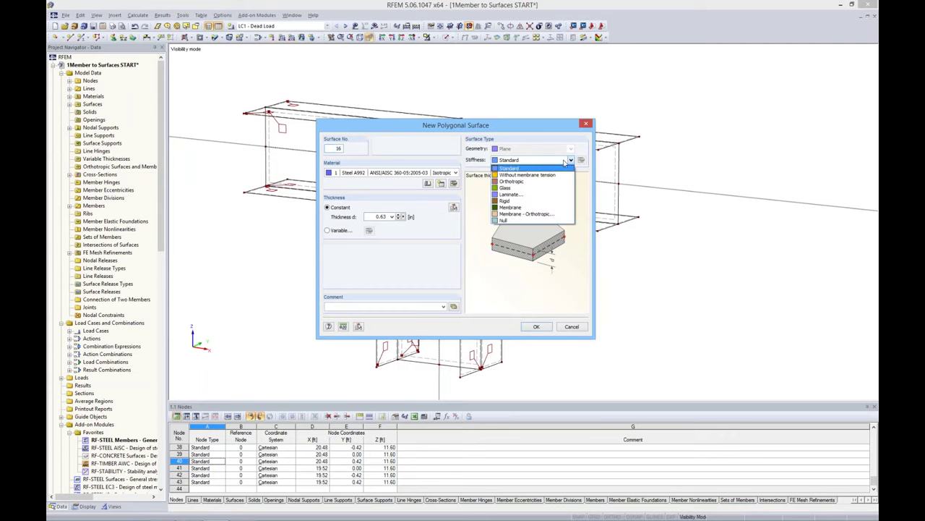
{"action": "left_click", "coordinate": [506, 202]}
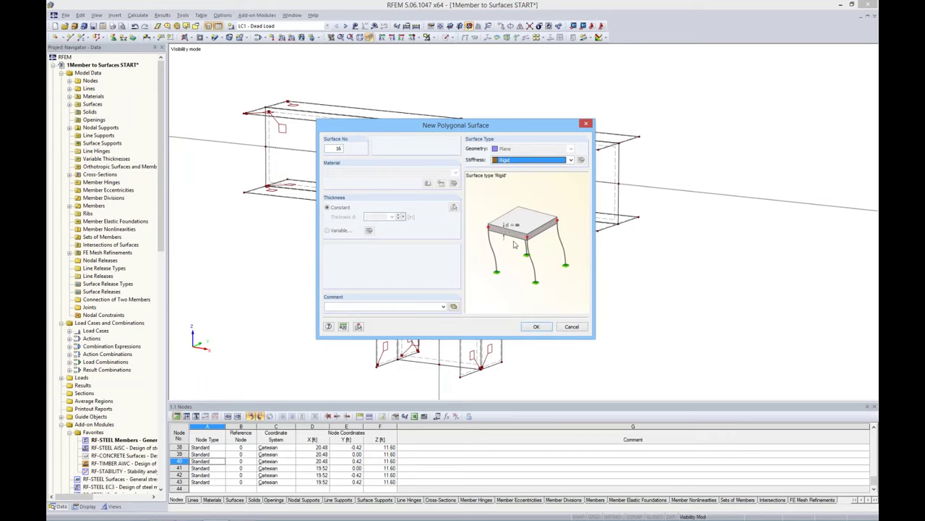
{"action": "left_click", "coordinate": [535, 327]}
{"action": "middle_click_drag", "start_coordinate": [615, 286], "coordinate": [562, 239], "text": "ctrl"}
{"action": "left_click", "coordinate": [546, 177]}
{"action": "left_click", "coordinate": [608, 161]}
{"action": "left_click", "coordinate": [608, 241]}
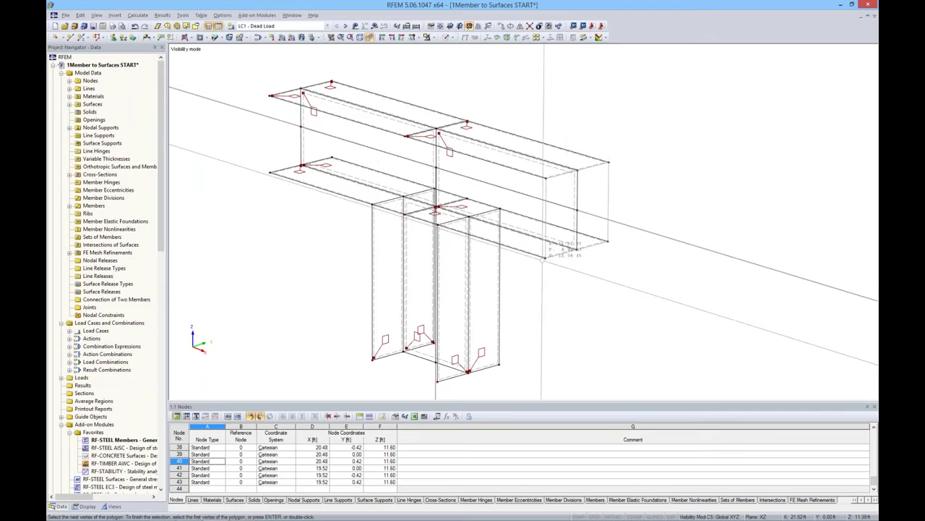
{"action": "left_click", "coordinate": [546, 177]}
Draw a second rigid polygonal surface through the four flange corners at the beam stub's opposite end
{"action": "middle_click_drag", "start_coordinate": [546, 177], "coordinate": [318, 210], "text": "ctrl"}
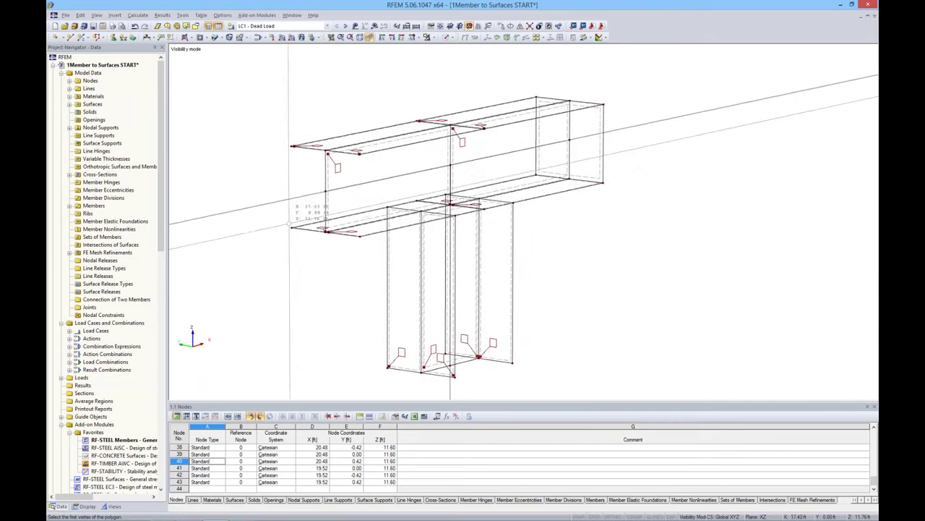
{"action": "left_click", "coordinate": [292, 146]}
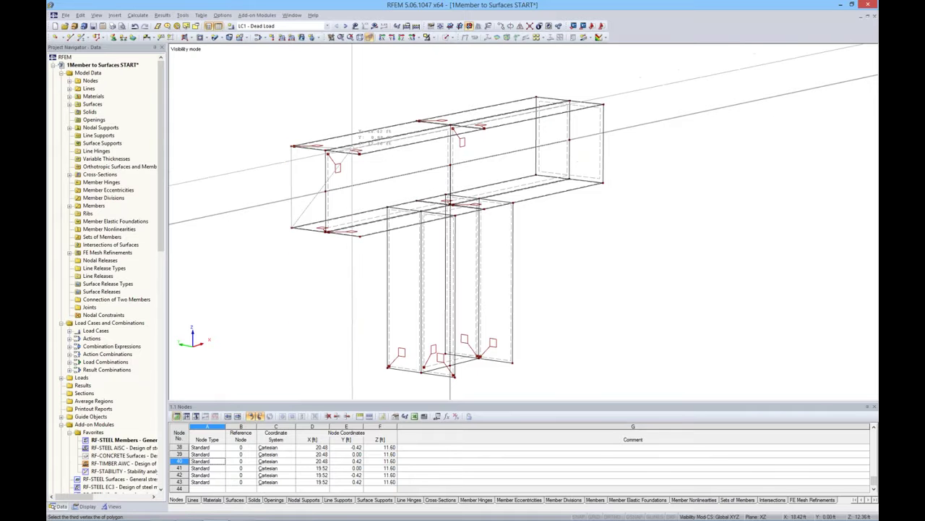
{"action": "left_click", "coordinate": [360, 235]}
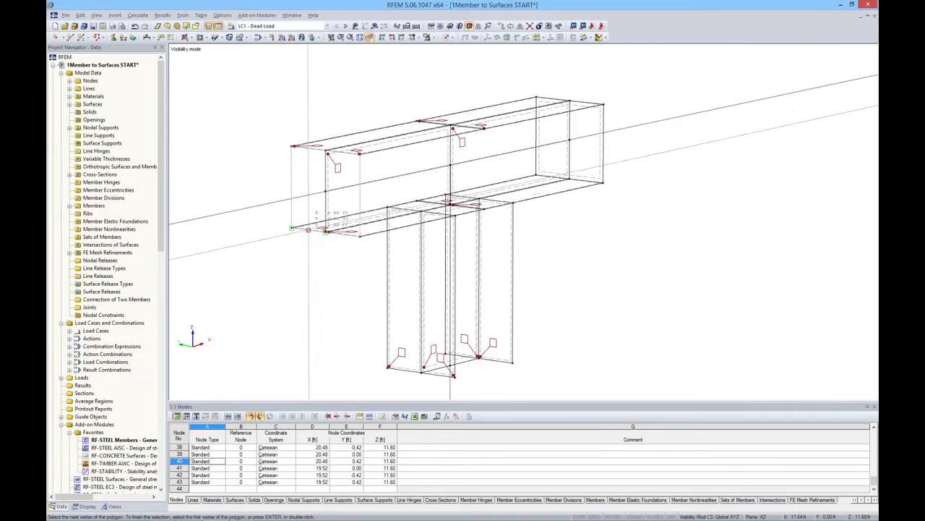
Draw a third rigid polygonal surface across the column stub's lower end, using its four flange corner nodes
{"action": "mouse_move", "coordinate": [426, 217]}
{"action": "middle_mouse_down", "text": "ctrl"}
{"action": "mouse_move", "coordinate": [503, 75]}
{"action": "mouse_move", "coordinate": [434, 210]}
{"action": "middle_mouse_up", "text": "ctrl"}
{"action": "left_click", "coordinate": [383, 331]}
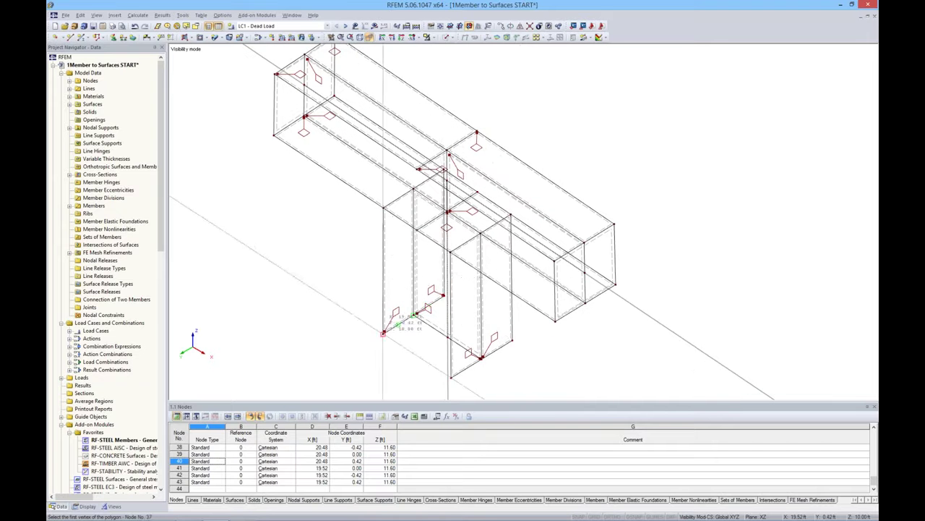
{"action": "left_click", "coordinate": [449, 337]}
{"action": "left_click", "coordinate": [512, 340]}
{"action": "left_click", "coordinate": [452, 376]}
{"action": "left_click", "coordinate": [383, 332]}
Switch the joint to solid rendering and cancel the visibility mode so the adjoining members are fully displayed
{"action": "middle_click_drag", "start_coordinate": [672, 325], "coordinate": [565, 169], "text": "ctrl"}
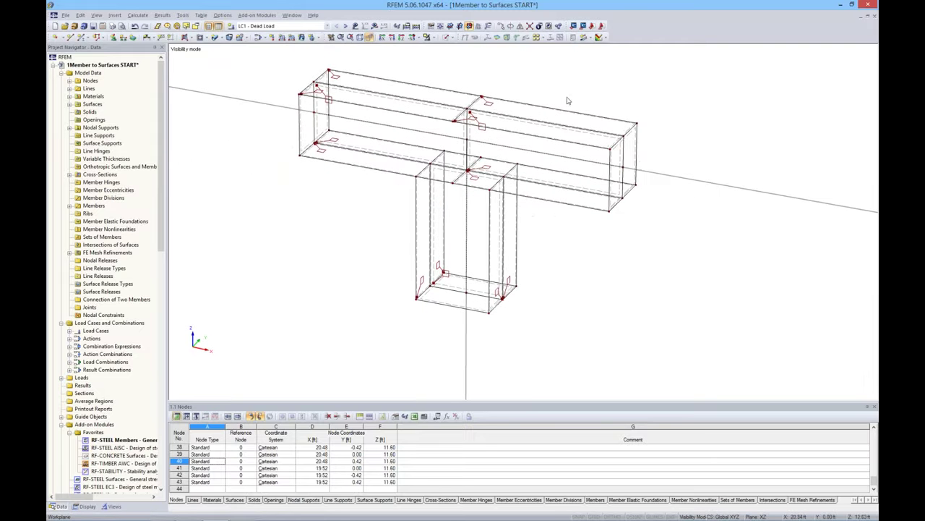
{"action": "scroll", "coordinate": [587, 106], "scroll_direction": "up", "scroll_amount": 2}
{"action": "left_click", "coordinate": [446, 37]}
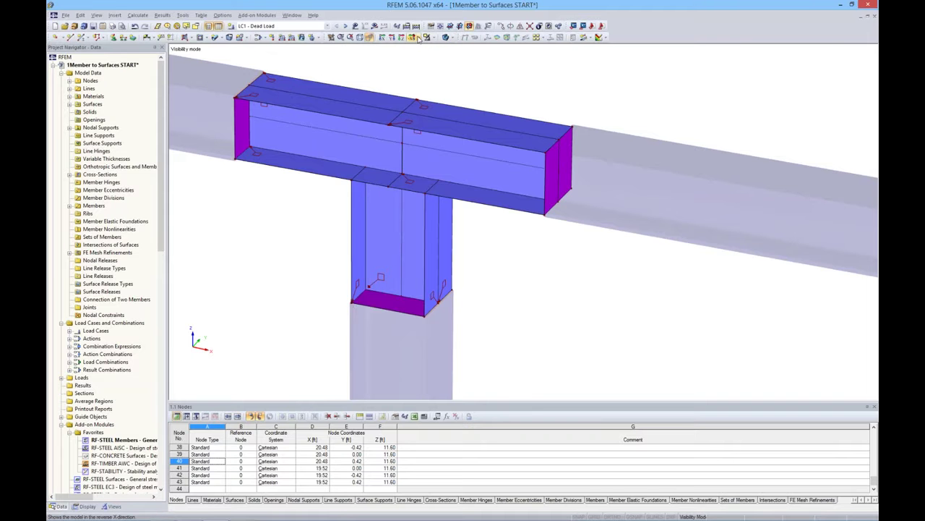
{"action": "left_click", "coordinate": [432, 38]}
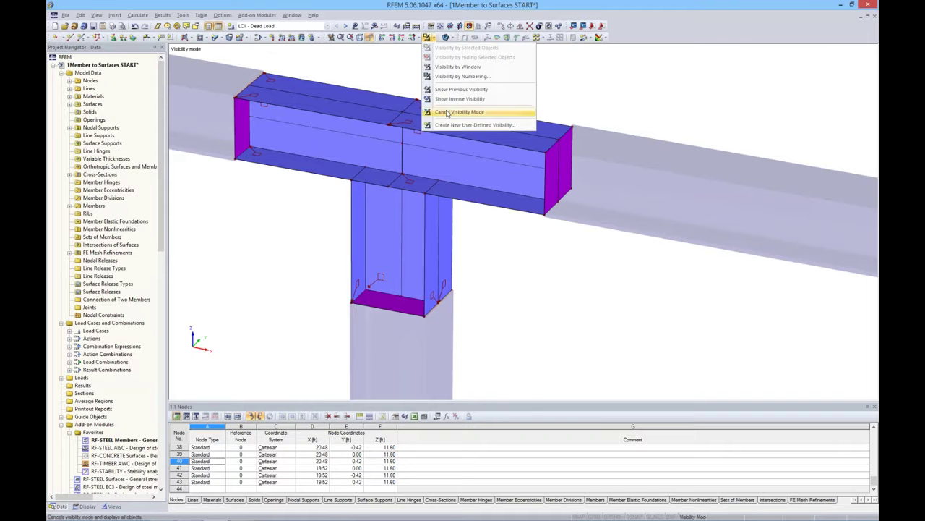
{"action": "left_click", "coordinate": [439, 72]}
{"action": "scroll", "coordinate": [532, 204], "scroll_direction": "down", "scroll_amount": 3}
{"action": "middle_click_drag", "start_coordinate": [532, 204], "coordinate": [527, 157], "text": "ctrl"}
{"action": "scroll", "coordinate": [529, 170], "scroll_direction": "up", "scroll_amount": 3}
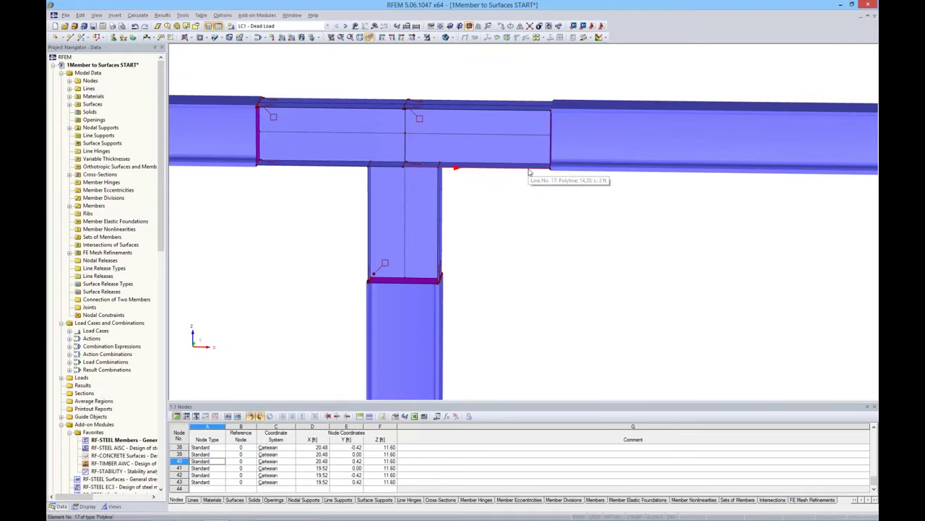
{"action": "middle_click_drag", "start_coordinate": [546, 188], "coordinate": [543, 169], "text": "ctrl"}
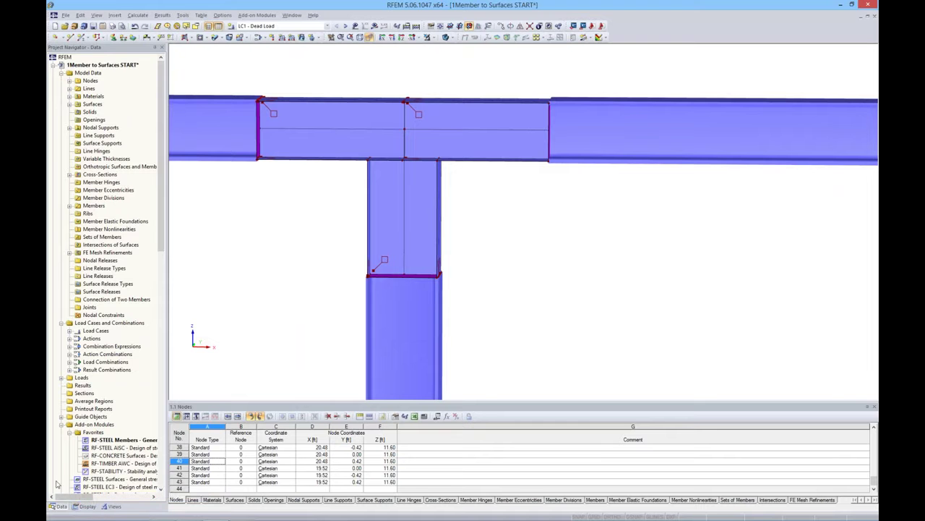
Render the surfaces as Filled incl. thickness and inspect how the beam stub's bottom flange lines up with the adjoining member
{"action": "left_click", "coordinate": [87, 506]}
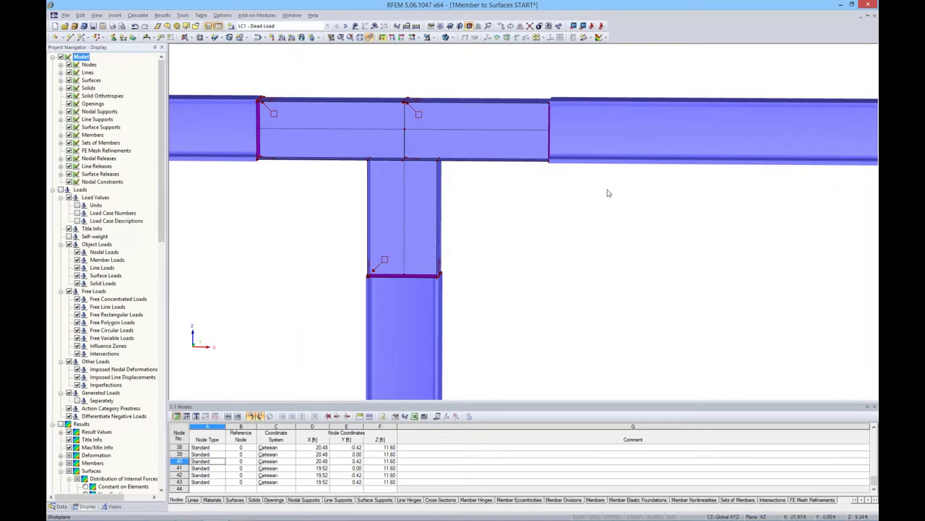
{"action": "left_click_drag", "start_coordinate": [160, 238], "coordinate": [161, 489]}
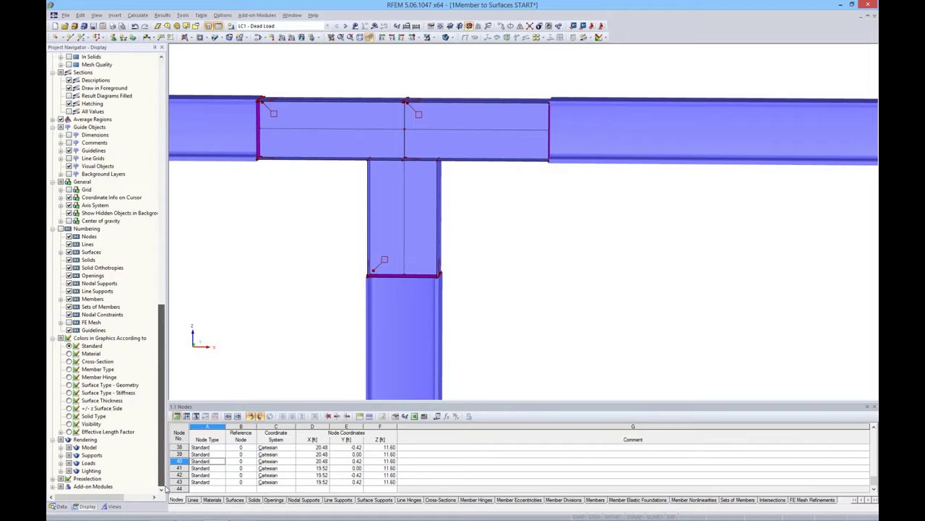
{"action": "left_click", "coordinate": [61, 447]}
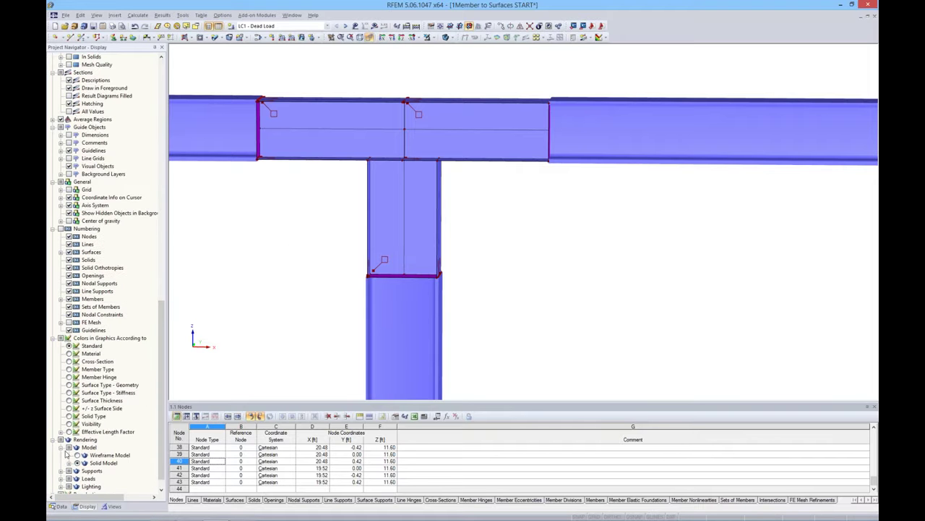
{"action": "left_click", "coordinate": [68, 463]}
{"action": "scroll", "coordinate": [73, 463], "scroll_direction": "down", "scroll_amount": 2}
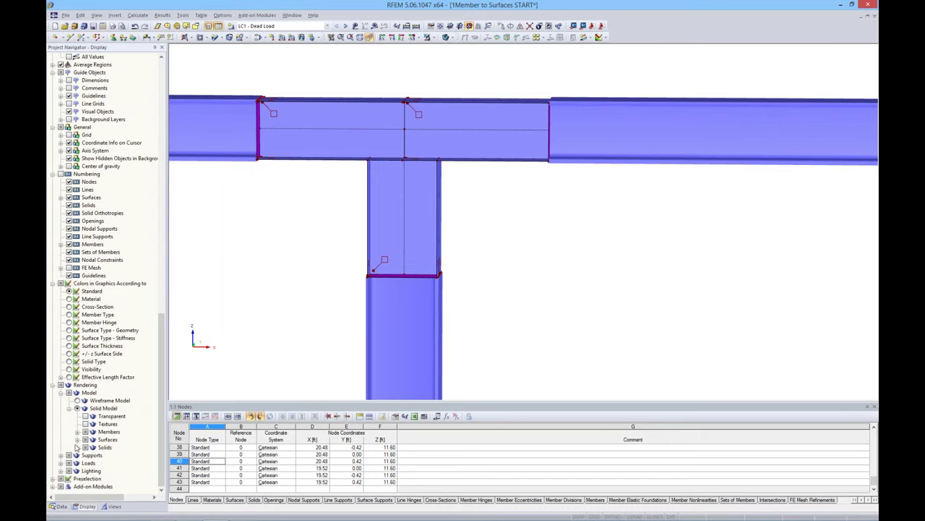
{"action": "left_click", "coordinate": [77, 440]}
{"action": "left_click", "coordinate": [93, 463]}
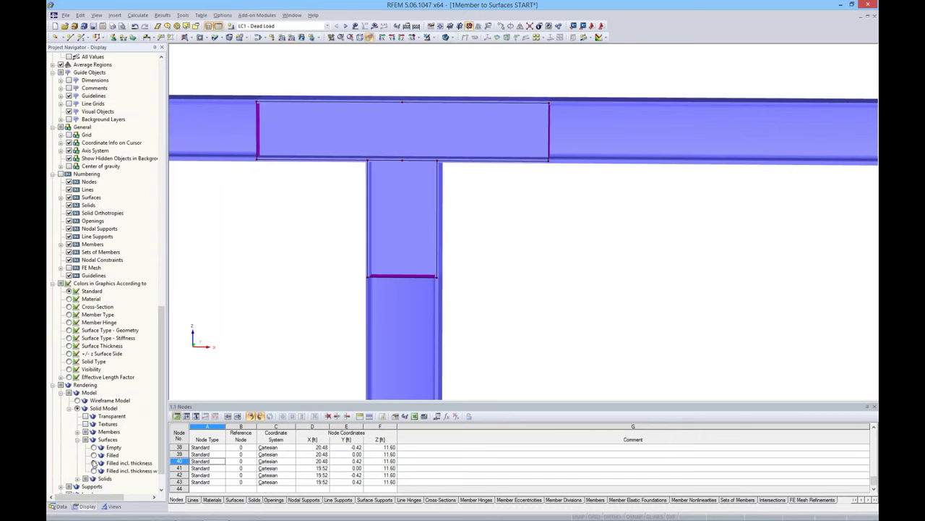
{"action": "scroll", "coordinate": [548, 171], "scroll_direction": "up", "scroll_amount": 6}
{"action": "middle_click_drag", "start_coordinate": [517, 203], "coordinate": [514, 210]}
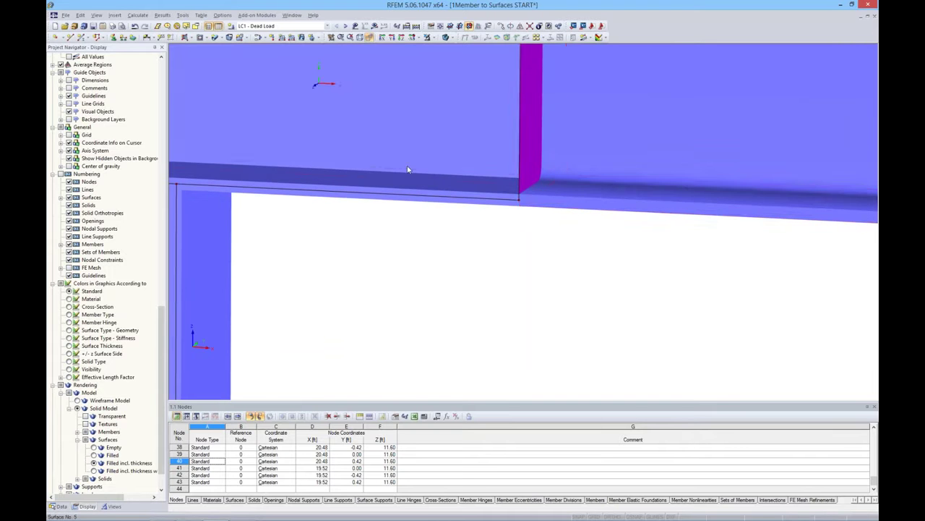
{"action": "scroll", "coordinate": [417, 176], "scroll_direction": "down", "scroll_amount": 5}
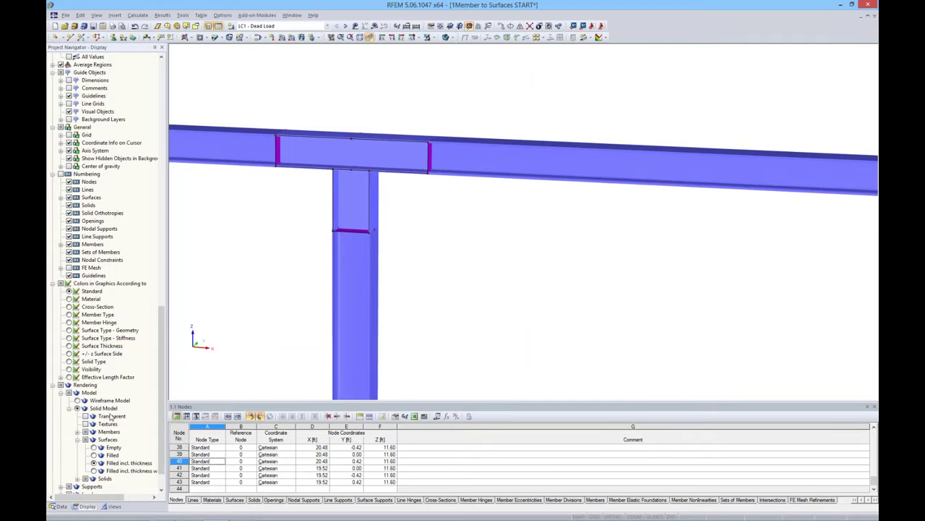
Return the surface rendering to Filled without thickness and display the model as wireframe
{"action": "left_click", "coordinate": [93, 456]}
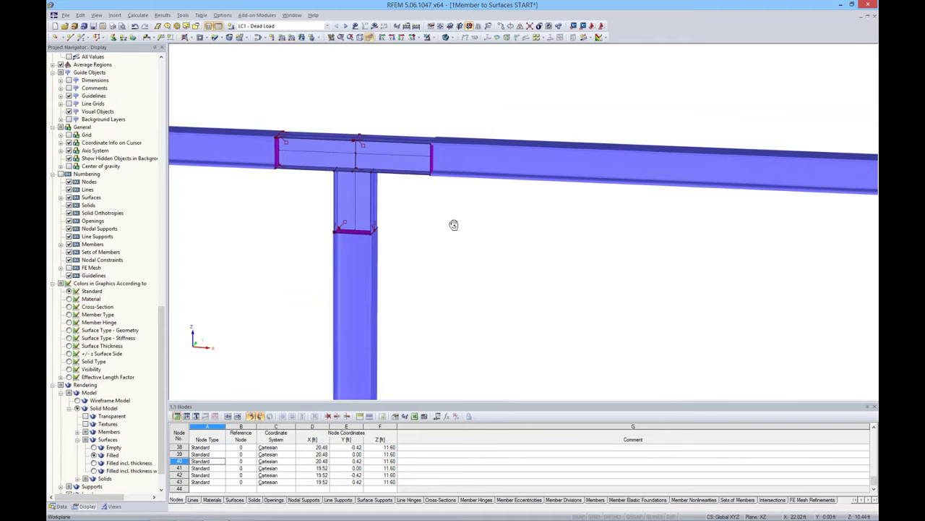
{"action": "middle_click_drag", "start_coordinate": [473, 229], "coordinate": [471, 108], "text": "ctrl"}
{"action": "left_click", "coordinate": [453, 37]}
{"action": "left_click", "coordinate": [477, 47]}
{"action": "mouse_move", "coordinate": [441, 210]}
{"action": "middle_mouse_down", "text": "ctrl"}
{"action": "mouse_move", "coordinate": [470, 186]}
{"action": "mouse_move", "coordinate": [437, 199]}
{"action": "middle_mouse_up", "text": "ctrl"}
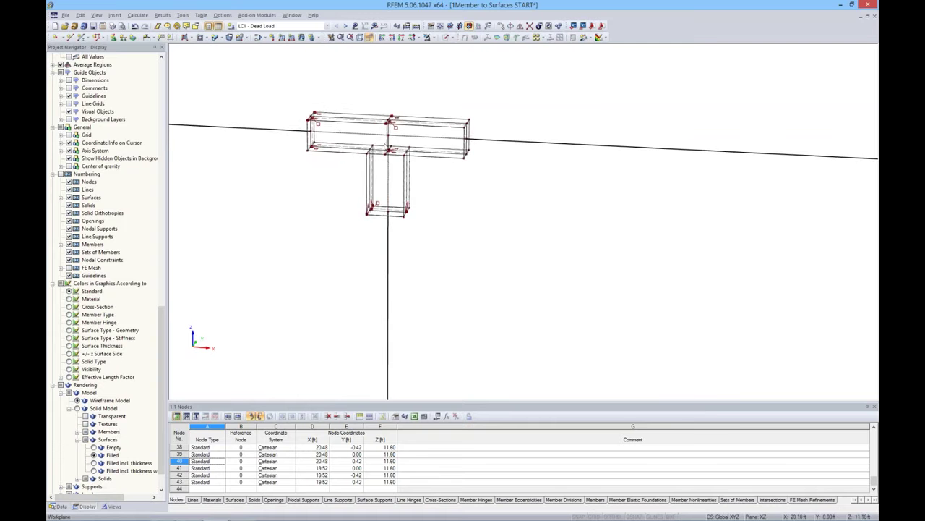
Delete the FE mesh refinement assigned to the joint's surfaces
{"action": "scroll", "coordinate": [405, 145], "scroll_direction": "up", "scroll_amount": 3}
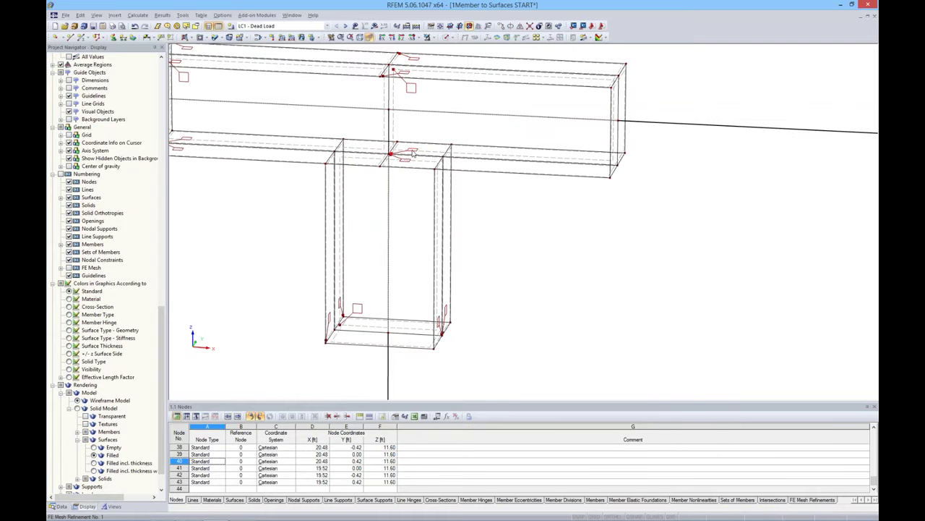
{"action": "middle_click_drag", "start_coordinate": [290, 192], "coordinate": [407, 198], "text": "ctrl"}
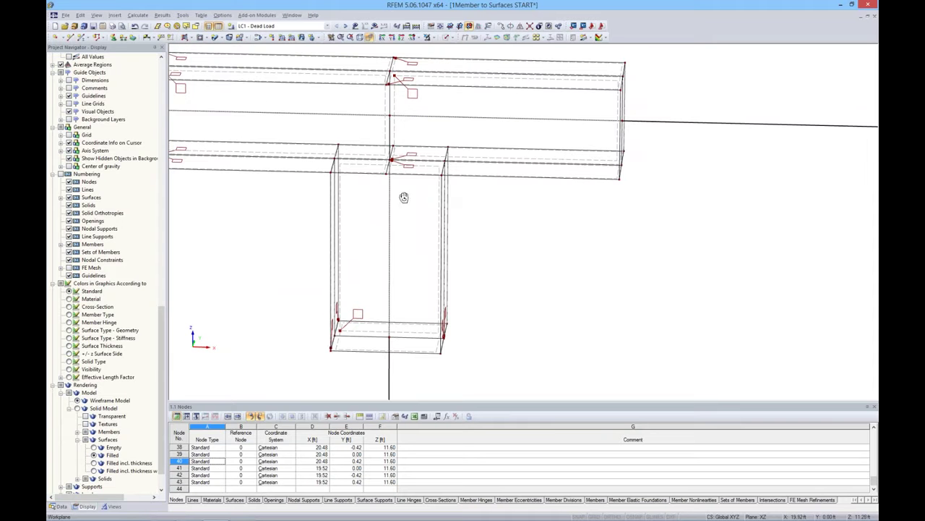
{"action": "left_click", "coordinate": [60, 505]}
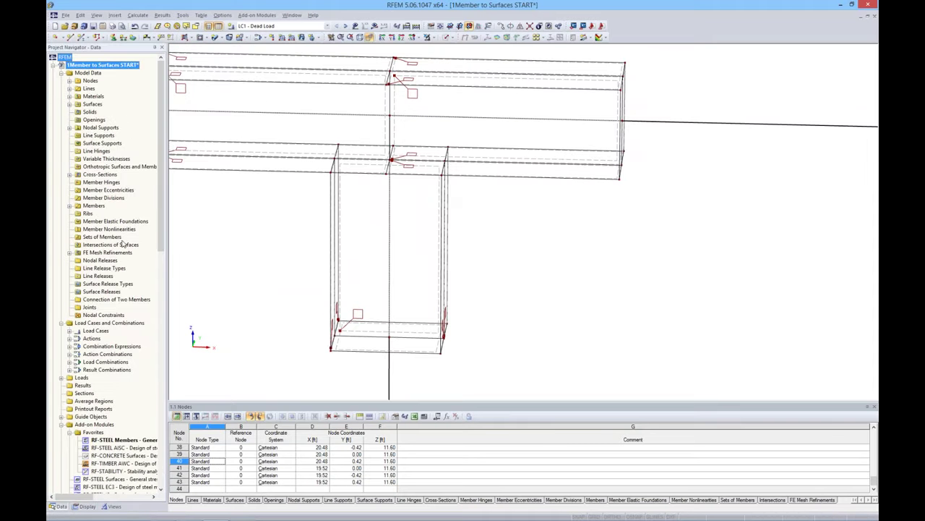
{"action": "left_click", "coordinate": [69, 252]}
{"action": "right_click", "coordinate": [108, 260]}
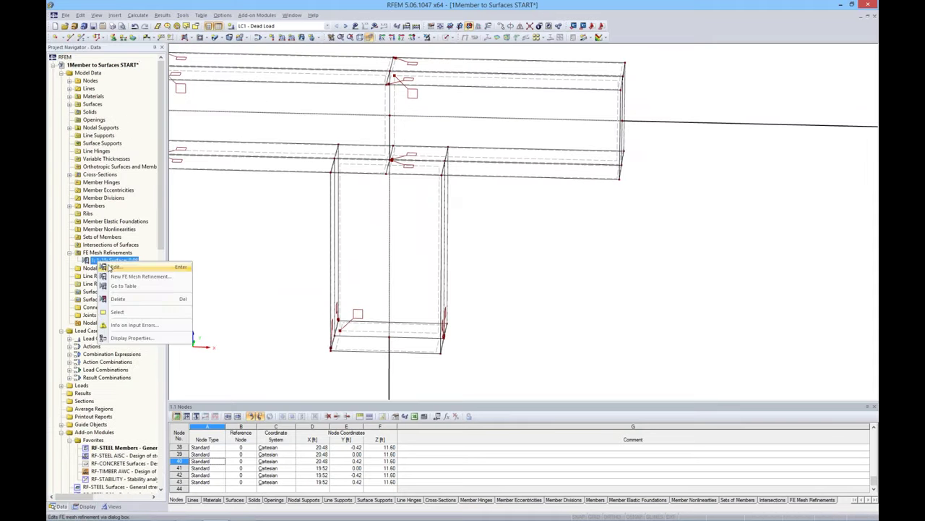
{"action": "left_click", "coordinate": [118, 300]}
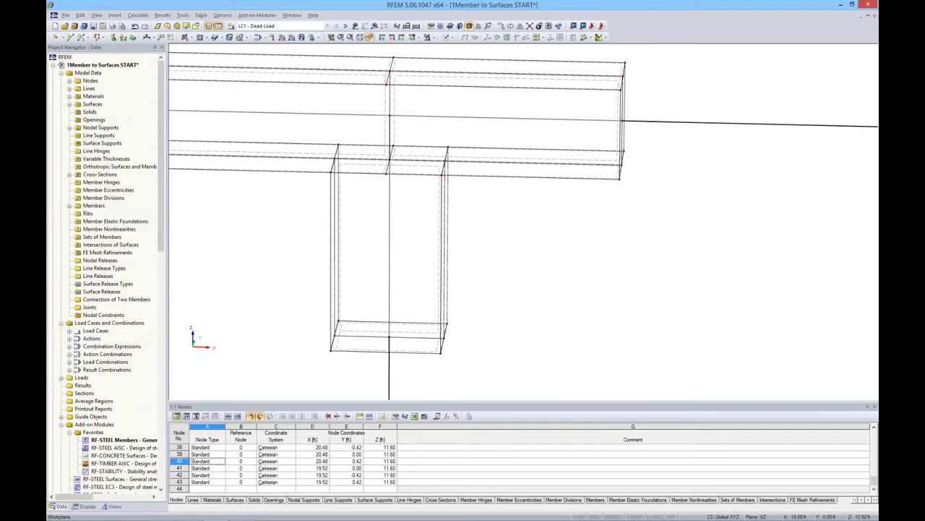
Generate the FE mesh with the target element length kept at 1.00 ft and mesh regeneration on confirmation enabled
{"action": "middle_click_drag", "start_coordinate": [422, 153], "coordinate": [483, 162]}
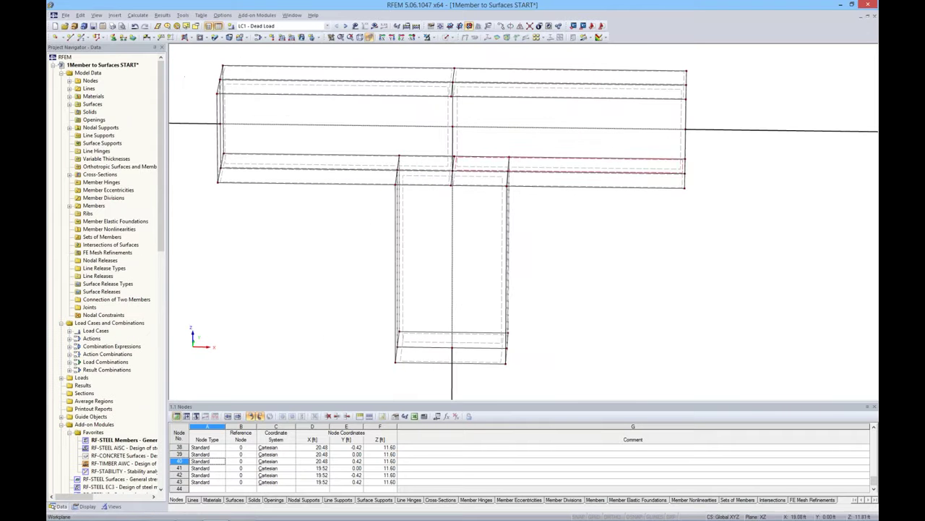
{"action": "left_click", "coordinate": [137, 15]}
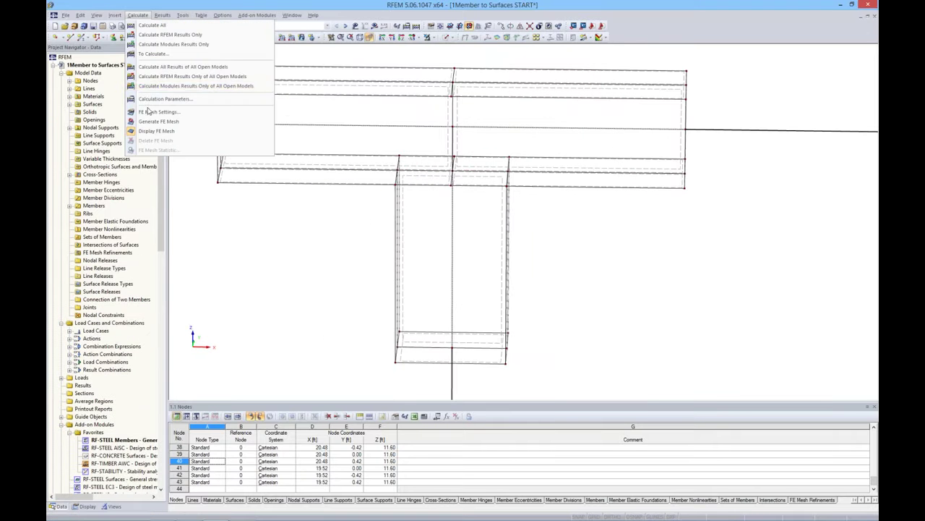
{"action": "left_click", "coordinate": [190, 109]}
{"action": "left_click_drag", "start_coordinate": [398, 126], "coordinate": [405, 119]}
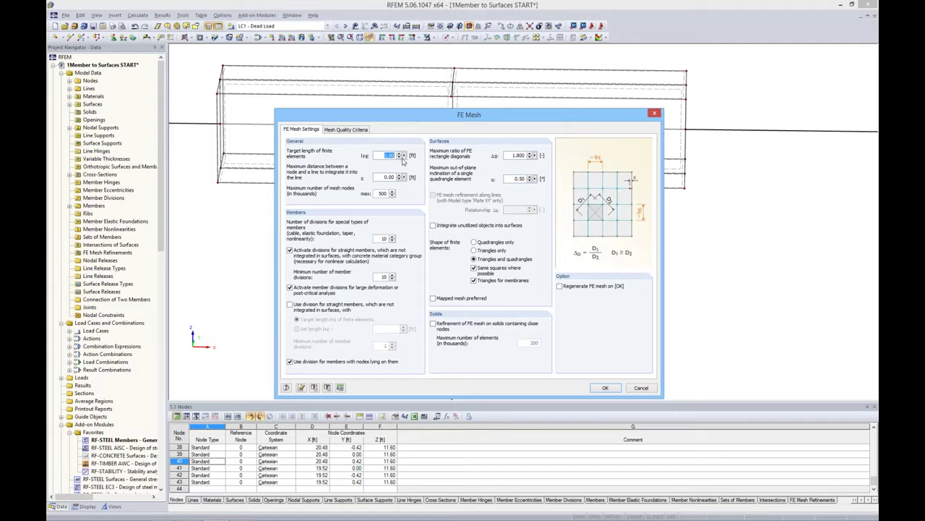
{"action": "left_click", "coordinate": [559, 286]}
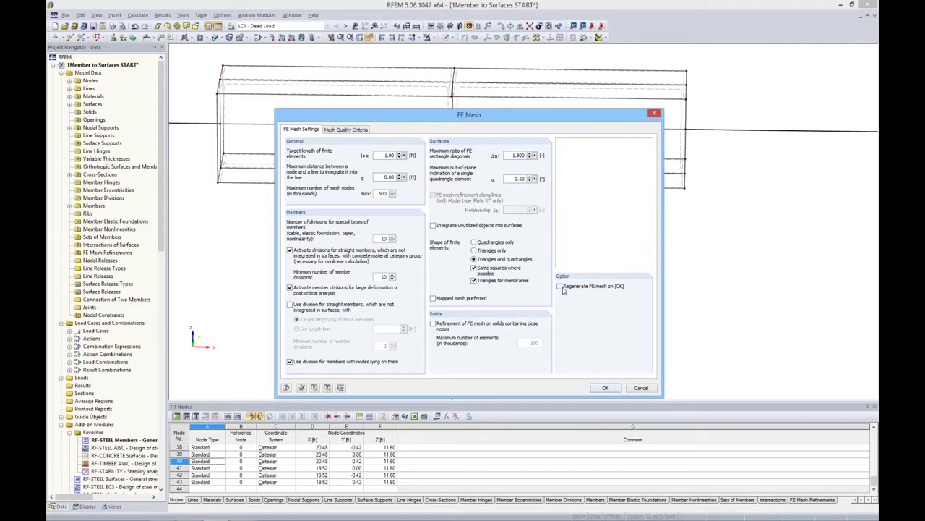
{"action": "left_click", "coordinate": [605, 389]}
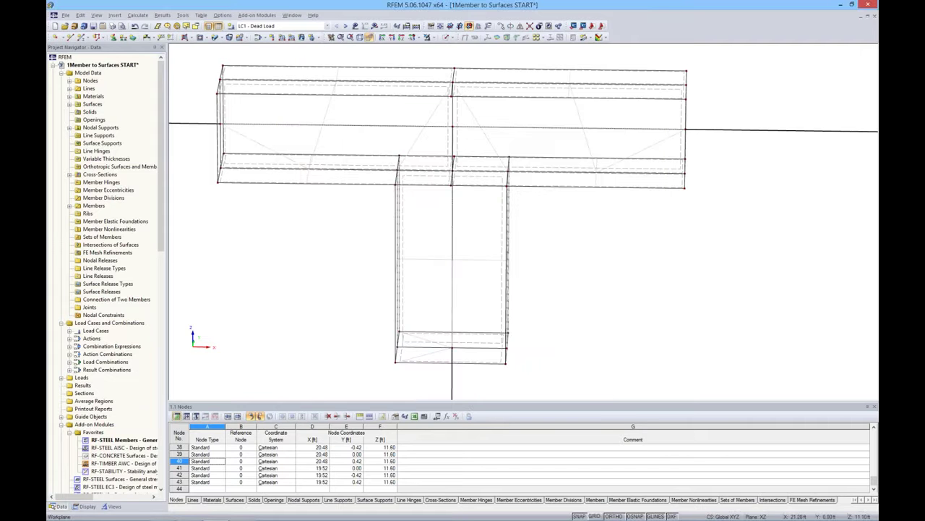
{"action": "middle_click_drag", "start_coordinate": [448, 267], "coordinate": [529, 225], "text": "ctrl"}
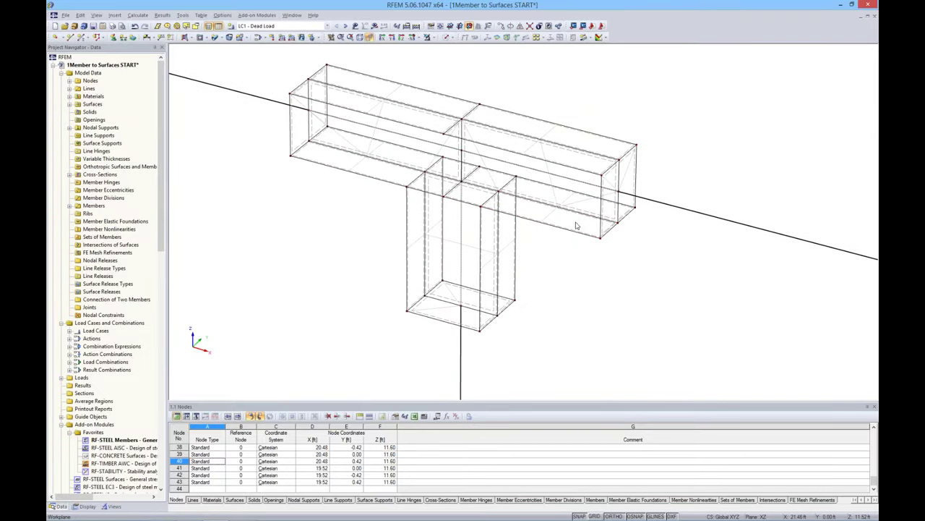
Reduce the target length of finite elements and regenerate a finer FE mesh on the joint's surfaces
{"action": "left_click", "coordinate": [138, 15]}
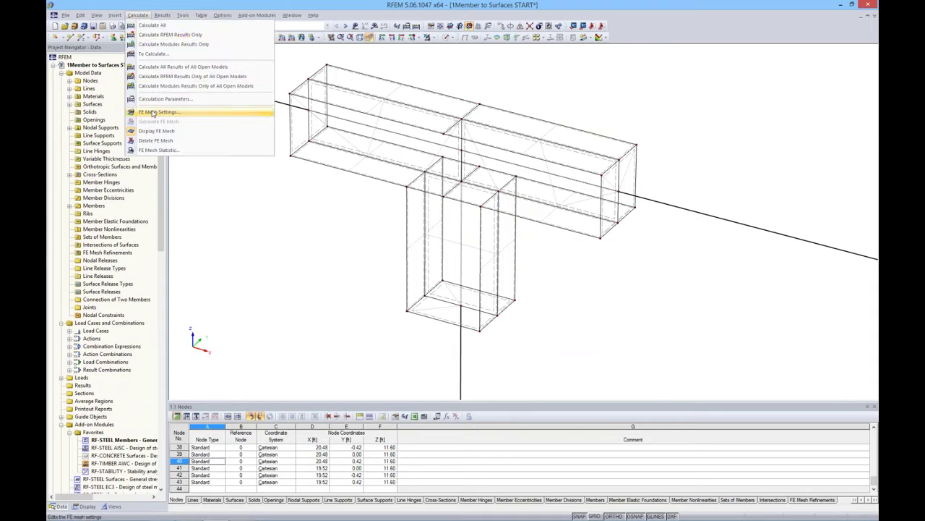
{"action": "left_click", "coordinate": [173, 111]}
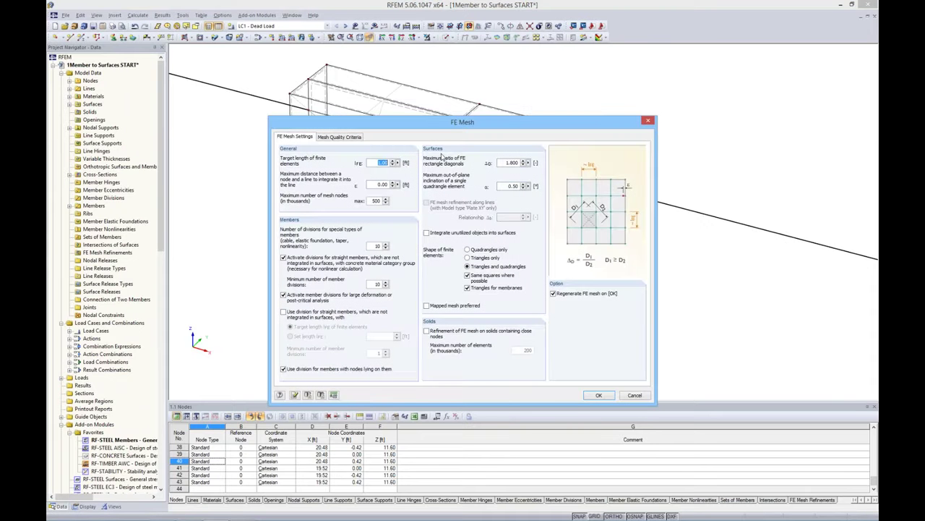
{"action": "type", "text": "1"}
{"action": "left_click", "coordinate": [599, 394]}
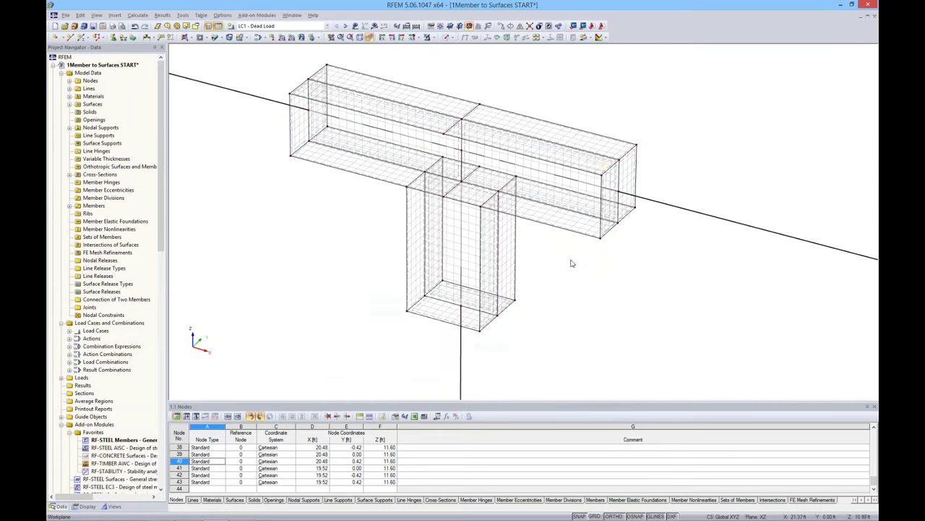
{"action": "middle_click_drag", "start_coordinate": [594, 244], "coordinate": [485, 201], "text": "ctrl"}
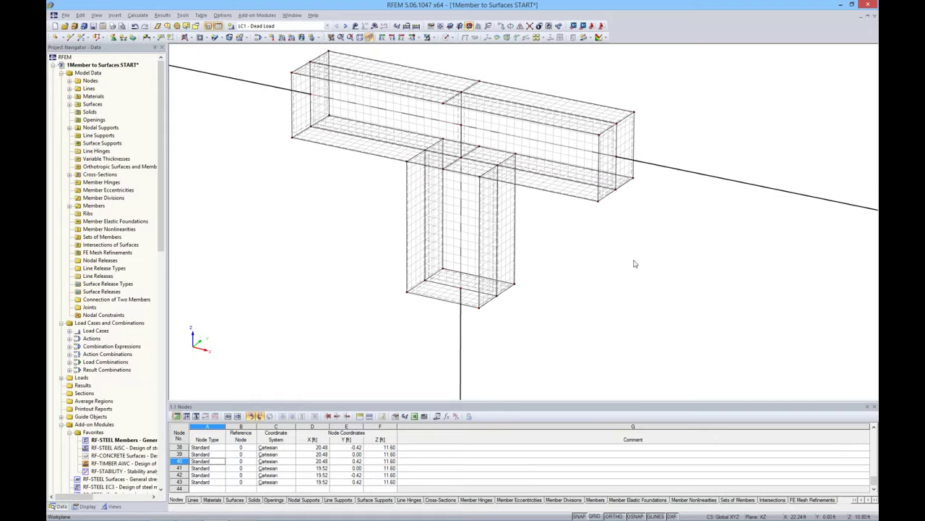
{"action": "middle_click_drag", "start_coordinate": [549, 217], "coordinate": [601, 184], "text": "ctrl"}
Display the Dead Load case's loads and delete the two member load segments above the central joint
{"action": "middle_click_drag", "start_coordinate": [499, 77], "coordinate": [472, 126]}
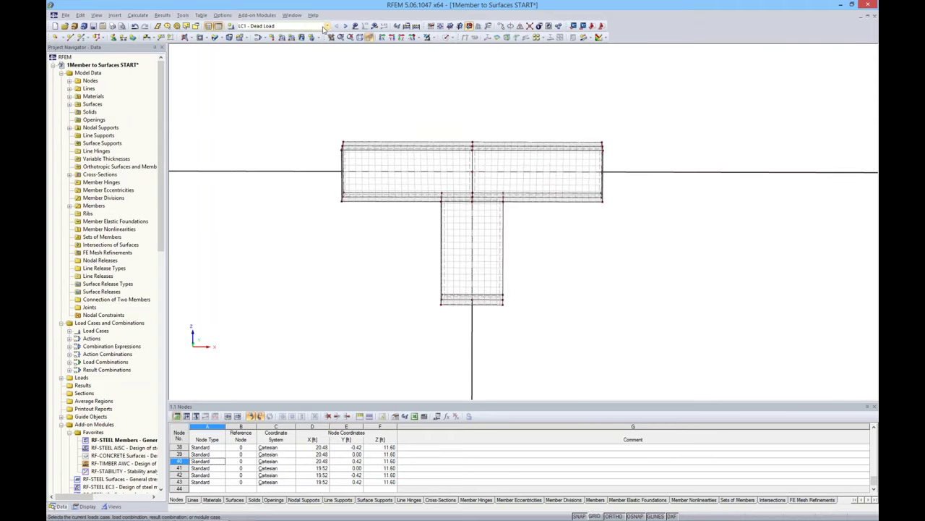
{"action": "left_click", "coordinate": [355, 26]}
{"action": "scroll", "coordinate": [433, 96], "scroll_direction": "down", "scroll_amount": 3}
{"action": "scroll", "coordinate": [434, 96], "scroll_direction": "down", "scroll_amount": 2}
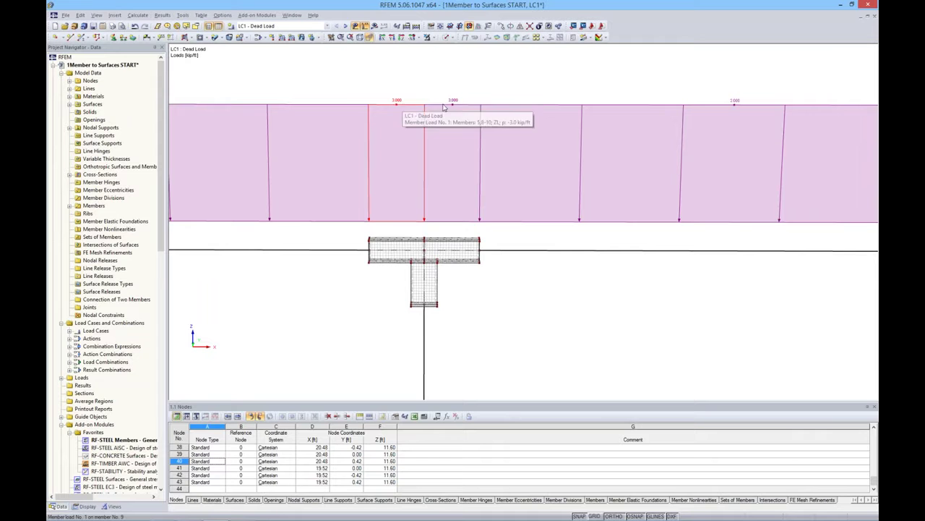
{"action": "mouse_move", "coordinate": [398, 103]}
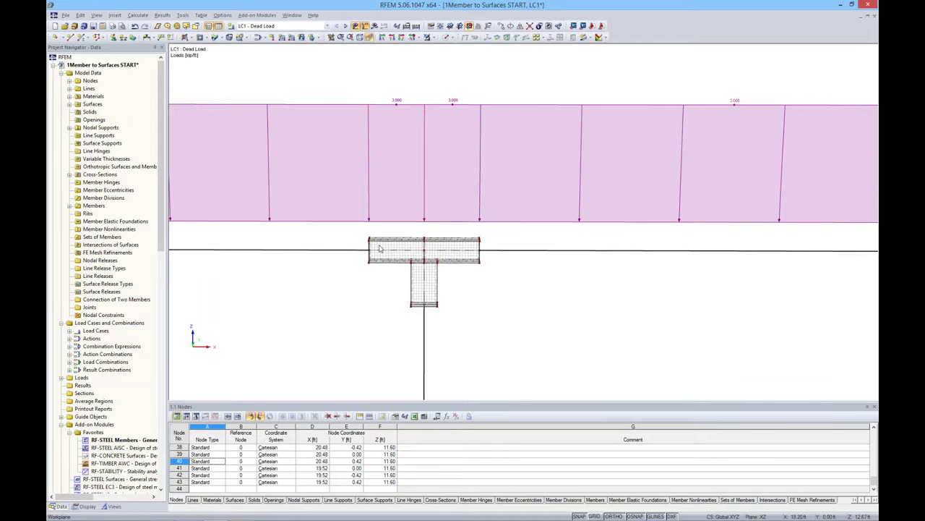
{"action": "middle_click_drag", "start_coordinate": [531, 291], "coordinate": [433, 180], "text": "ctrl"}
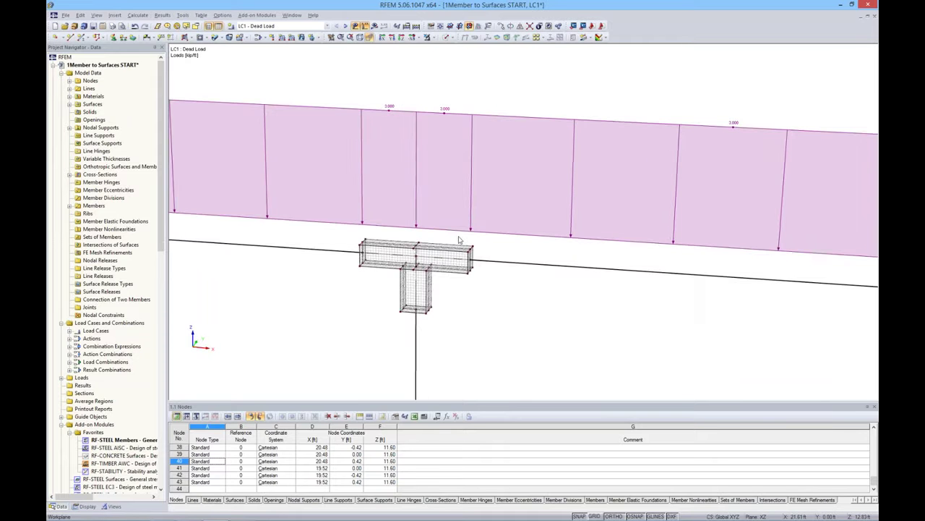
{"action": "key", "text": "Delete"}
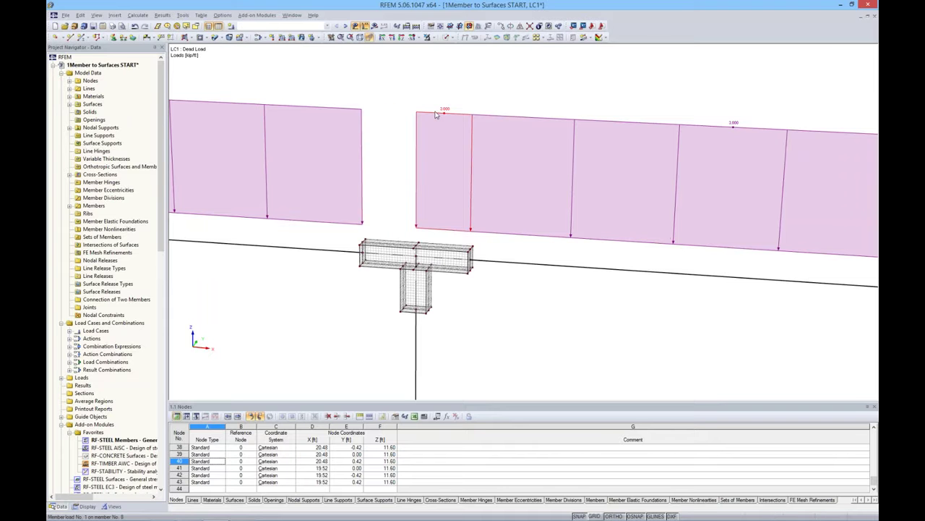
{"action": "key", "text": "Delete"}
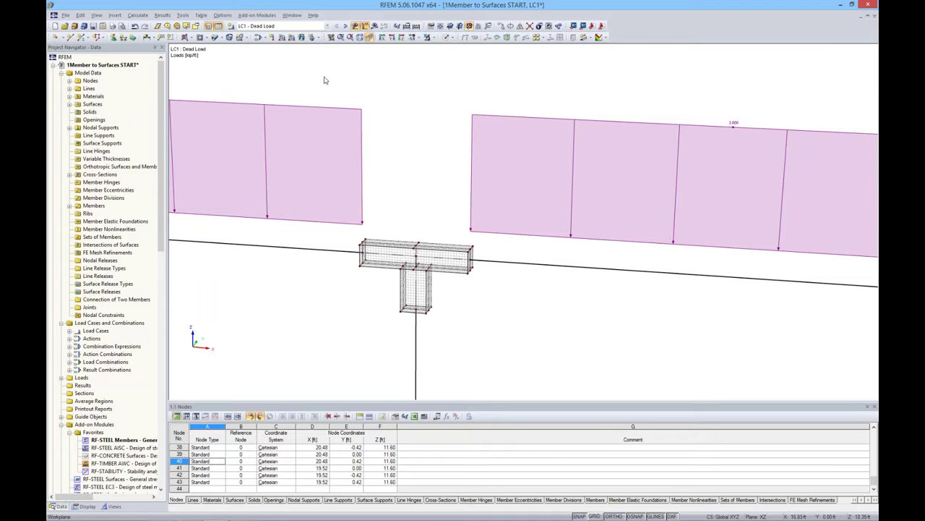
Apply a uniform line load of -3 kip/ft in global ZL to both centre lines along the joint's upper beam flange
{"action": "left_click", "coordinate": [291, 37]}
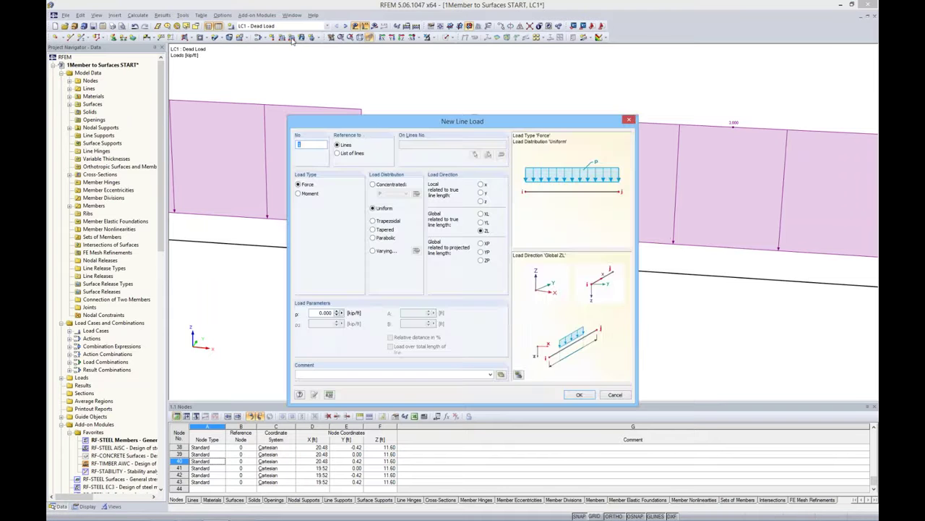
{"action": "left_click_drag", "start_coordinate": [392, 126], "coordinate": [399, 86]}
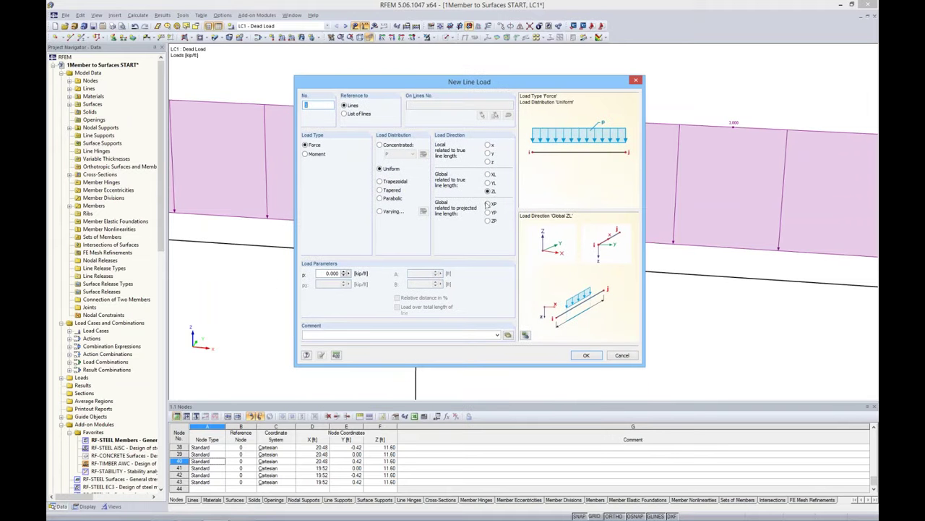
{"action": "left_click", "coordinate": [326, 273]}
{"action": "type", "text": "-3"}
{"action": "left_click", "coordinate": [586, 355]}
{"action": "scroll", "coordinate": [410, 251], "scroll_direction": "up", "scroll_amount": 3}
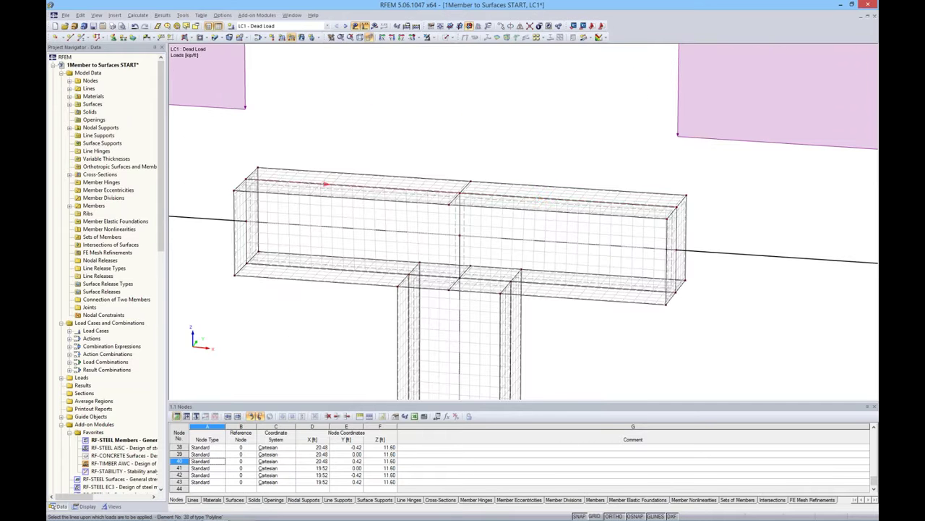
{"action": "left_click", "coordinate": [438, 192]}
{"action": "left_click", "coordinate": [476, 194]}
{"action": "scroll", "coordinate": [475, 194], "scroll_direction": "down", "scroll_amount": 5}
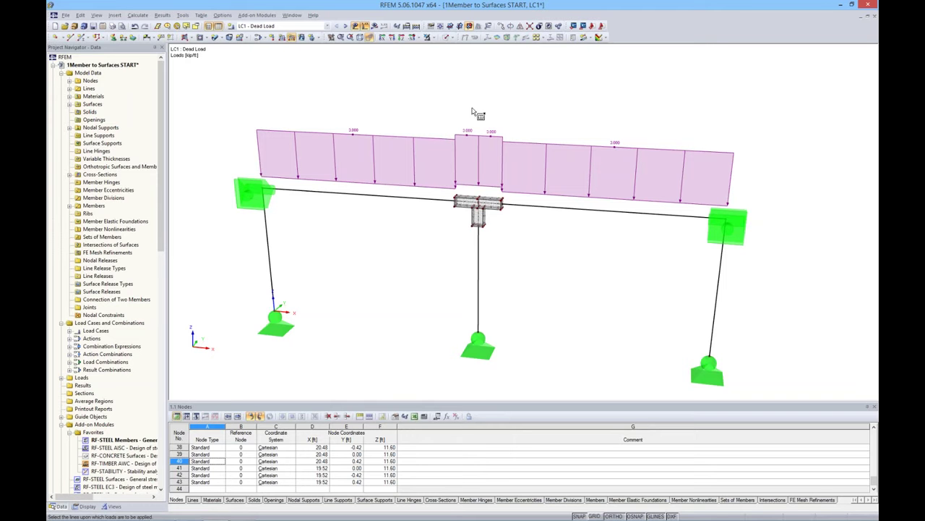
Switch to load case LC2 - Live Load and delete the two member load segments above the central joint
{"action": "left_click", "coordinate": [327, 27]}
{"action": "left_click", "coordinate": [311, 40]}
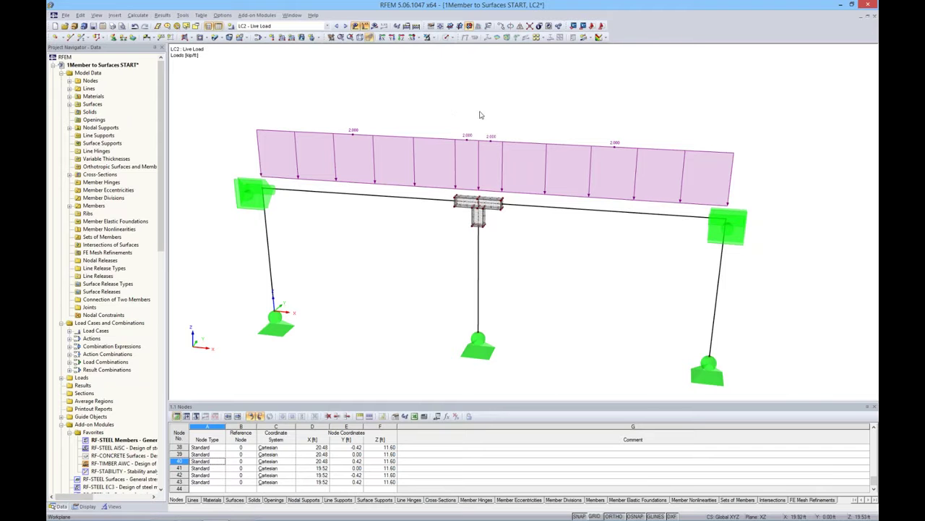
{"action": "left_click", "coordinate": [470, 142]}
{"action": "key", "text": "Delete"}
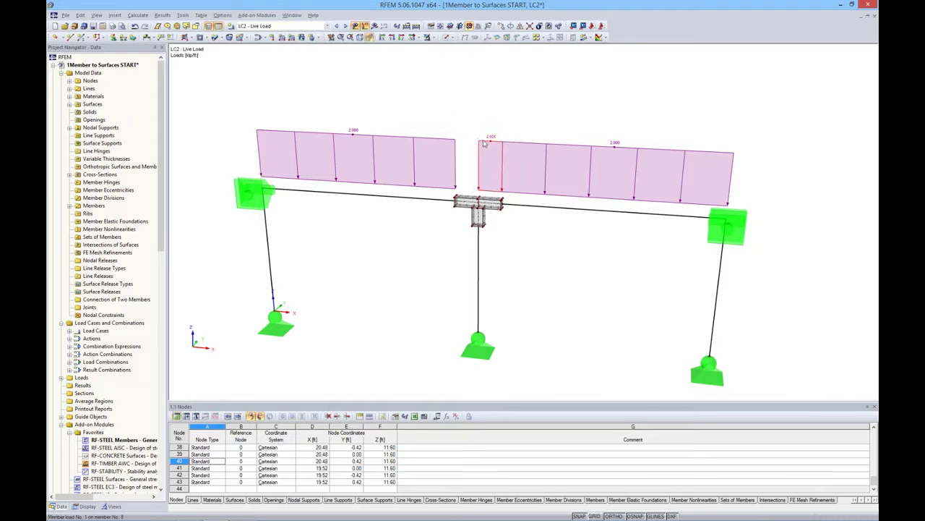
{"action": "left_click", "coordinate": [484, 142]}
{"action": "key", "text": "Delete"}
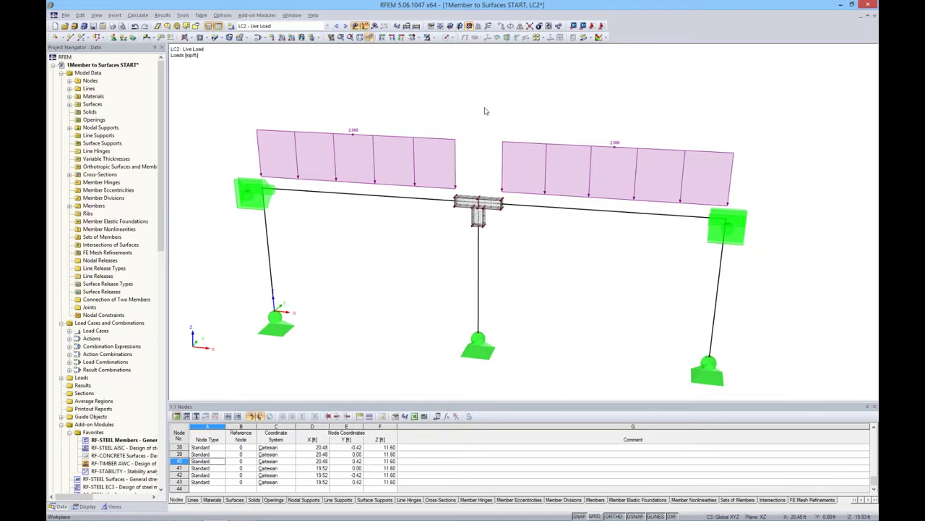
Apply a uniform -2 kip/ft line load in LC2 to both centre lines along the joint's upper beam flange
{"action": "middle_click_drag", "start_coordinate": [497, 248], "coordinate": [499, 250]}
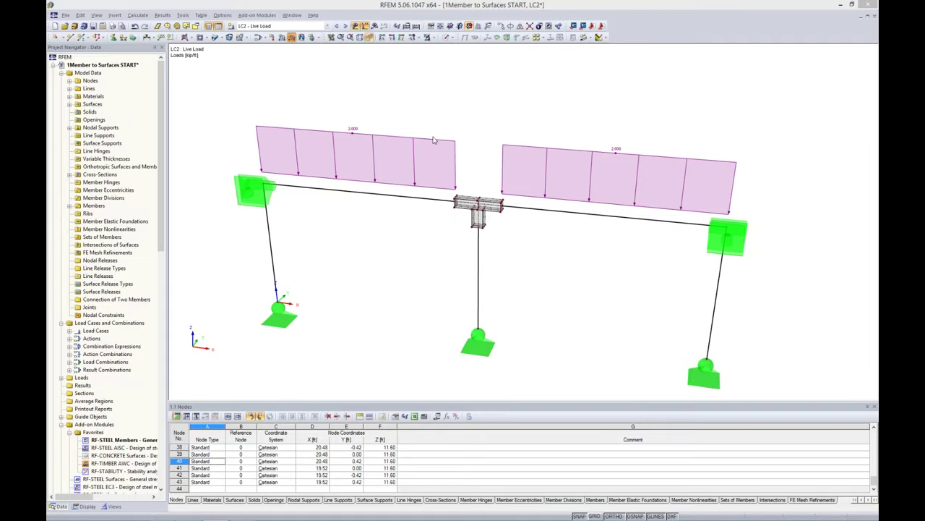
{"action": "left_click", "coordinate": [291, 37]}
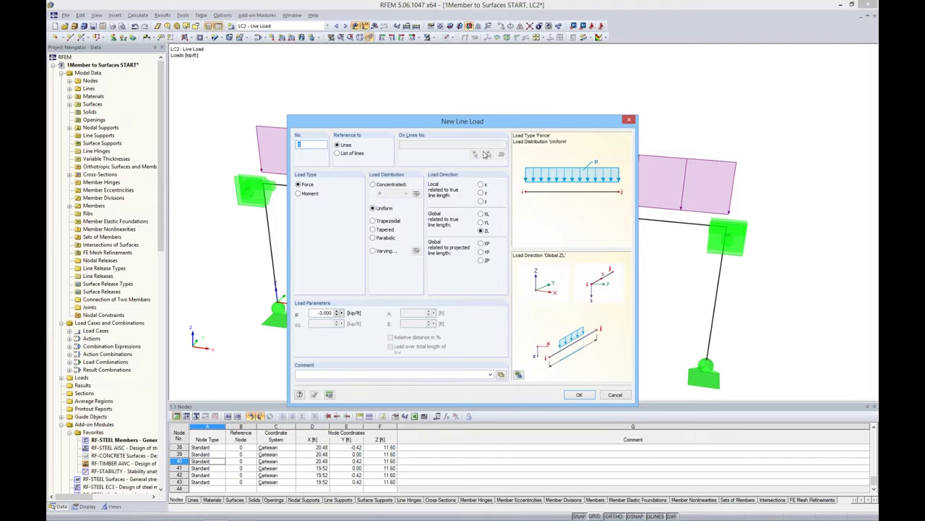
{"action": "left_click_drag", "start_coordinate": [487, 131], "coordinate": [512, 76]}
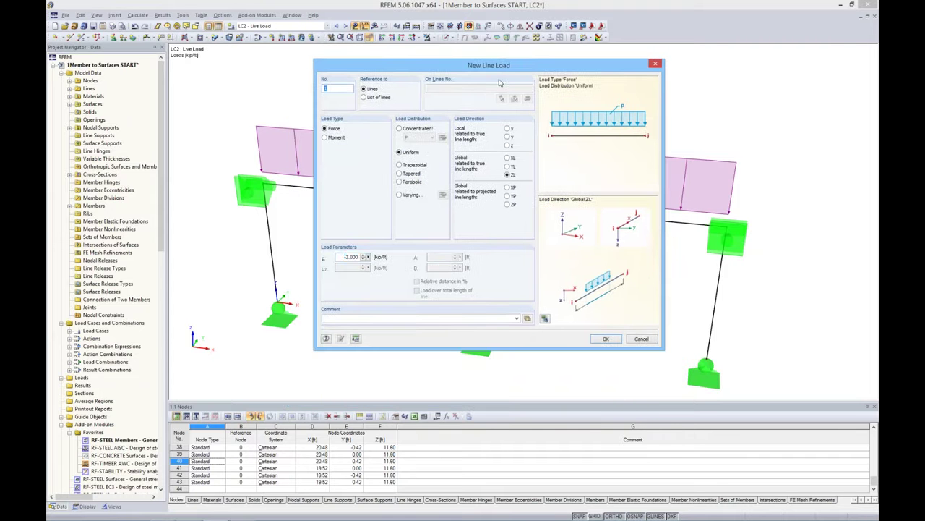
{"action": "double_click", "coordinate": [346, 256]}
{"action": "left_click", "coordinate": [604, 338]}
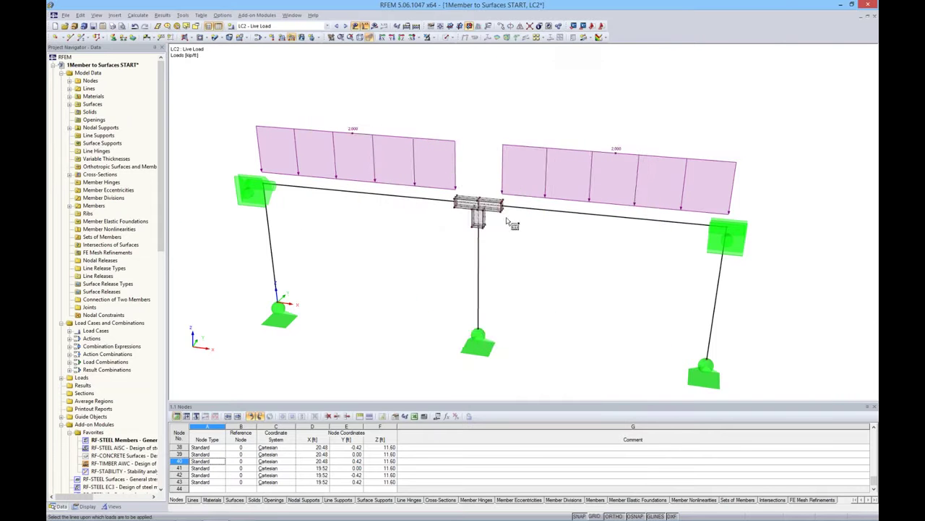
{"action": "scroll", "coordinate": [494, 272], "scroll_direction": "up", "scroll_amount": 5}
{"action": "left_click", "coordinate": [550, 292]}
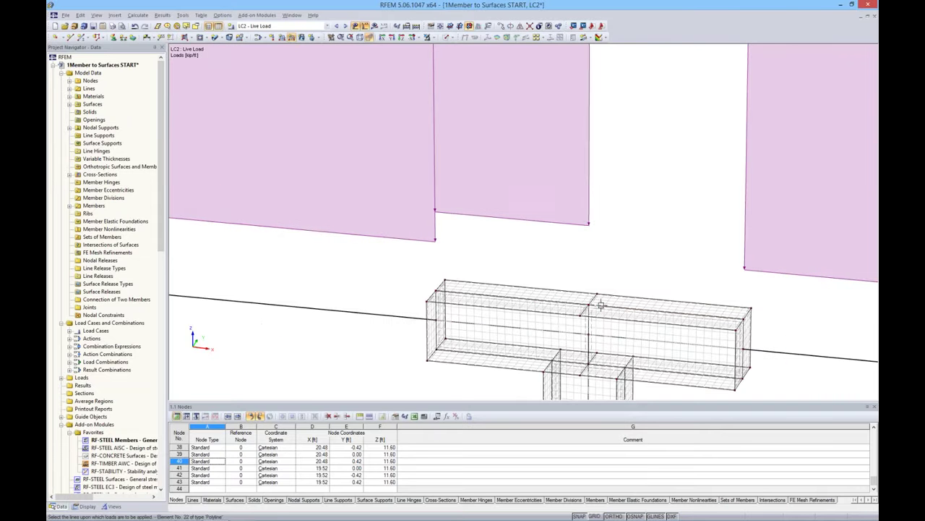
{"action": "left_click", "coordinate": [676, 300]}
{"action": "scroll", "coordinate": [641, 246], "scroll_direction": "down", "scroll_amount": 5}
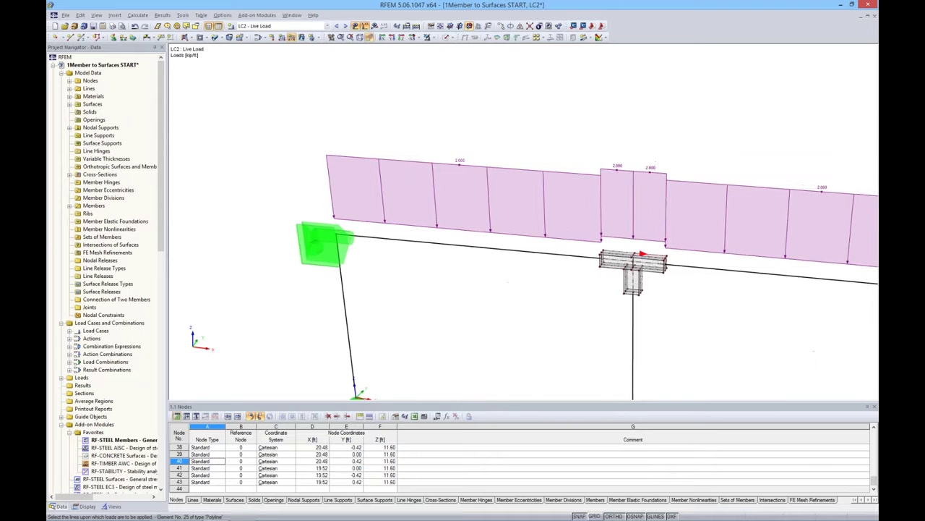
{"action": "scroll", "coordinate": [620, 280], "scroll_direction": "down", "scroll_amount": 3}
{"action": "key", "text": "Escape"}
{"action": "middle_click_drag", "start_coordinate": [624, 282], "coordinate": [613, 281], "text": "ctrl"}
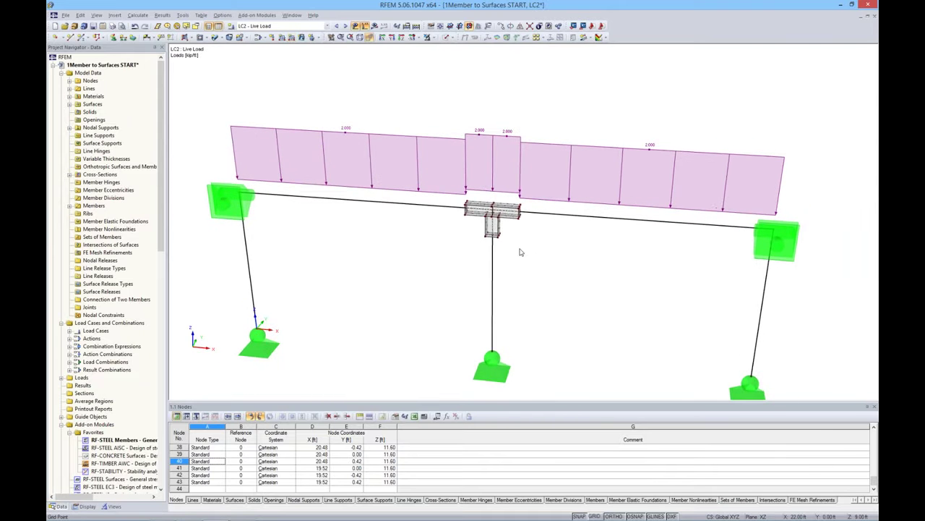
Select result combination RC1 - CO1/p or to CO5 and calculate its results
{"action": "left_click", "coordinate": [328, 26]}
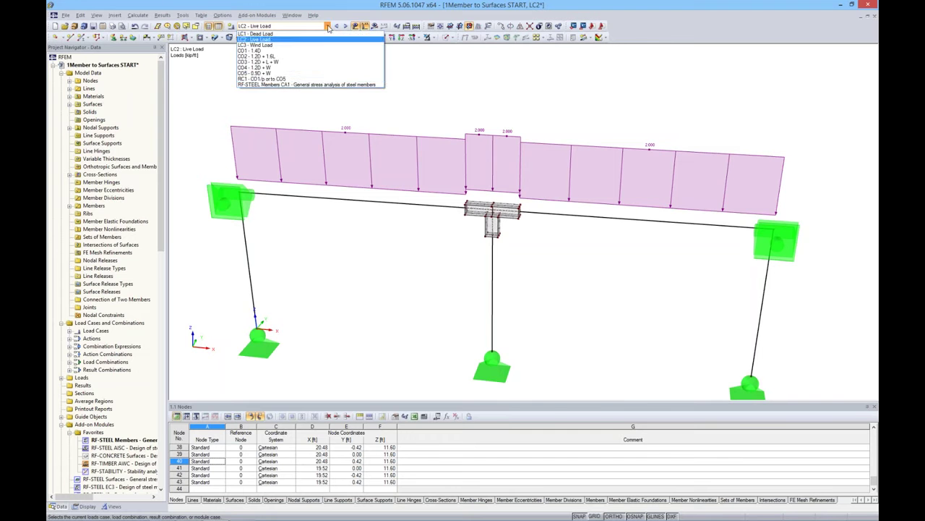
{"action": "left_click", "coordinate": [296, 80]}
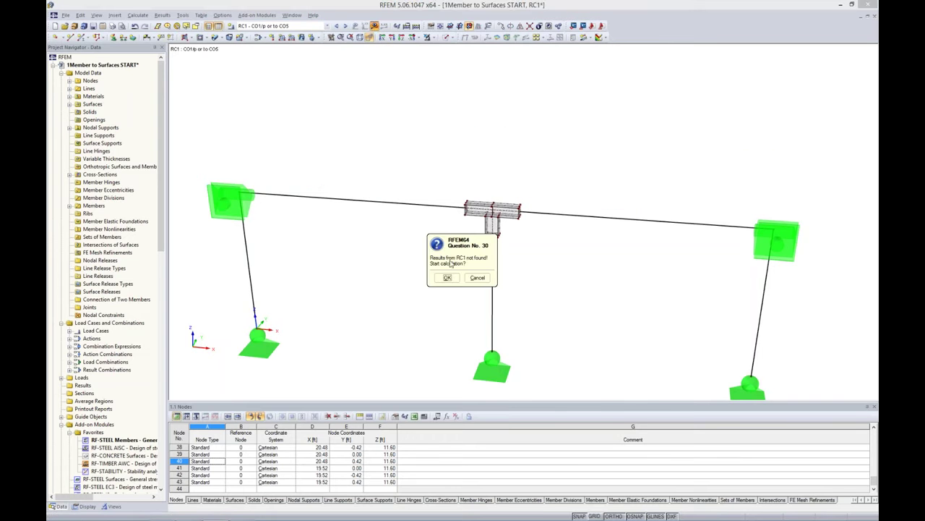
{"action": "left_click", "coordinate": [448, 278]}
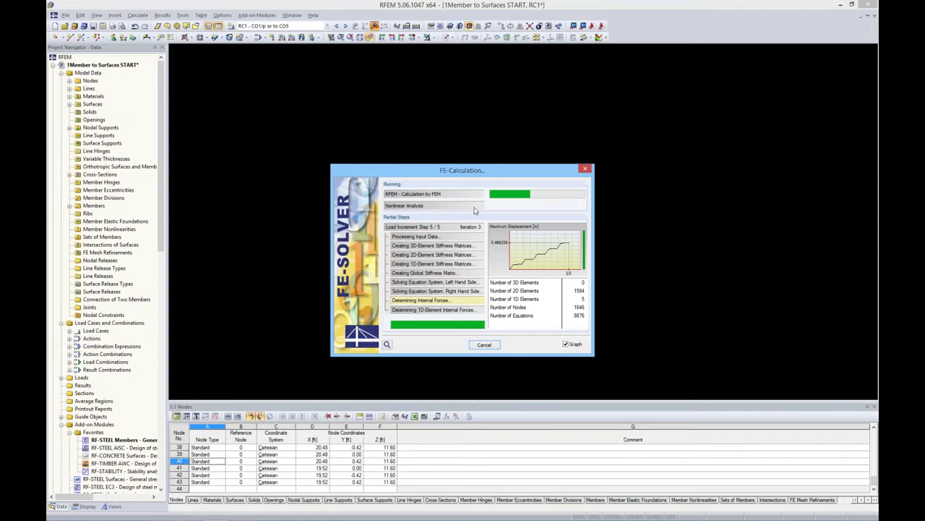
{"action": "left_click_drag", "start_coordinate": [475, 174], "coordinate": [488, 152]}
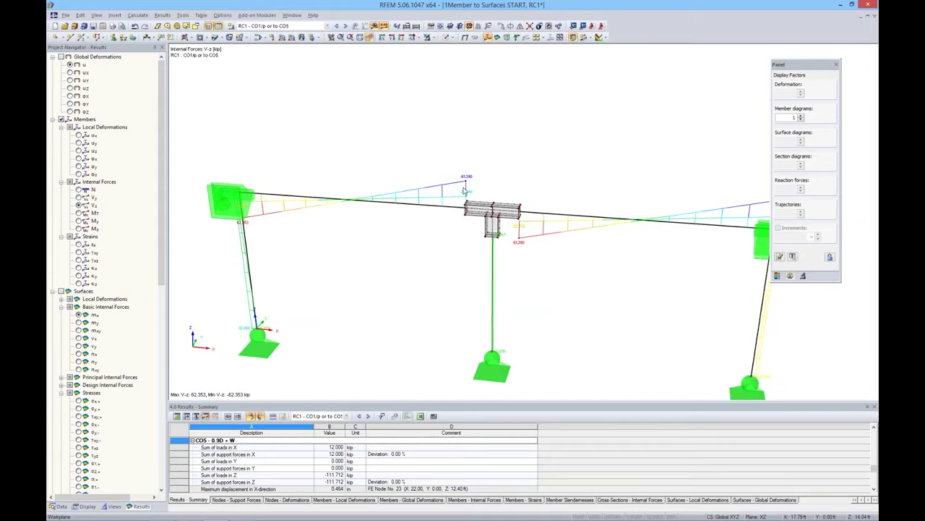
Hide the member results and display the surface results on the central joint
{"action": "left_click", "coordinate": [61, 119]}
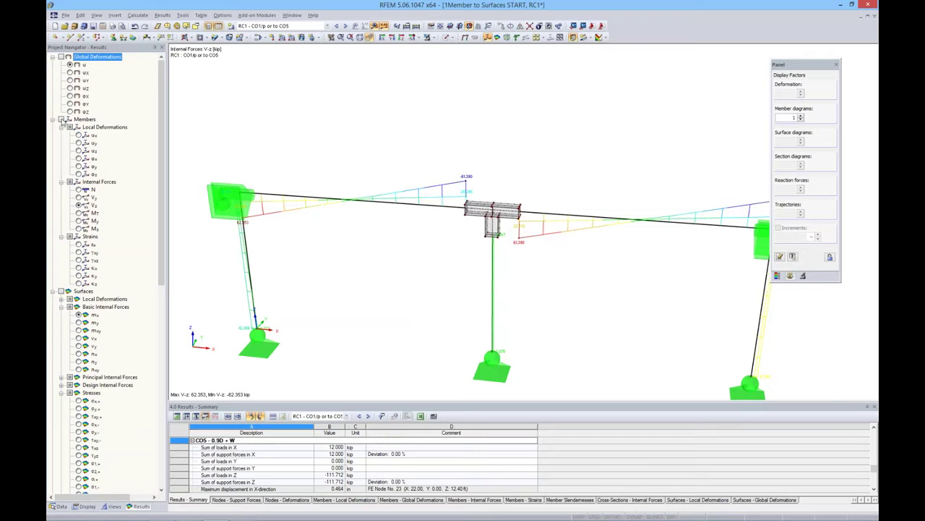
{"action": "left_click", "coordinate": [61, 290]}
{"action": "left_click_drag", "start_coordinate": [162, 246], "coordinate": [157, 286]}
{"action": "scroll", "coordinate": [509, 230], "scroll_direction": "up", "scroll_amount": 3}
{"action": "scroll", "coordinate": [509, 230], "scroll_direction": "up", "scroll_amount": 1}
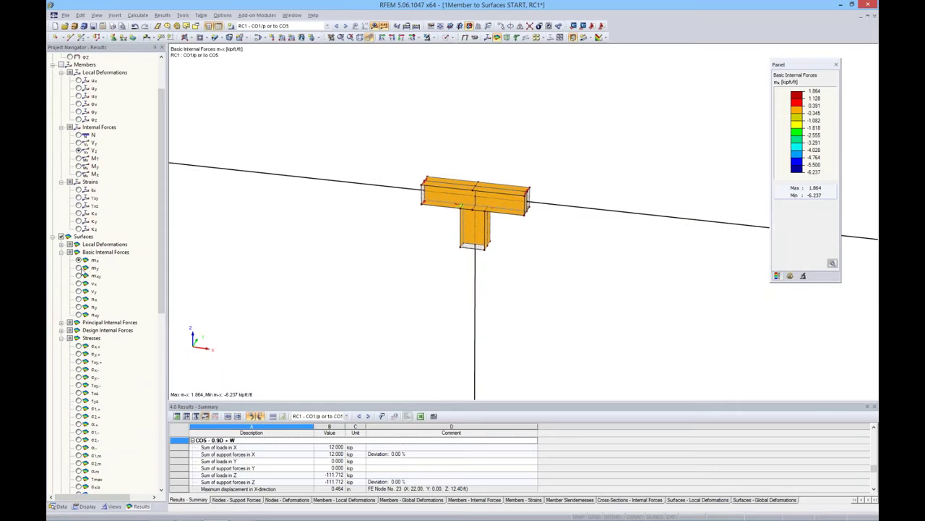
Compare the basic internal forces m-y and v-x on the joint's surfaces
{"action": "left_click", "coordinate": [79, 268]}
{"action": "scroll", "coordinate": [509, 199], "scroll_direction": "up", "scroll_amount": 4}
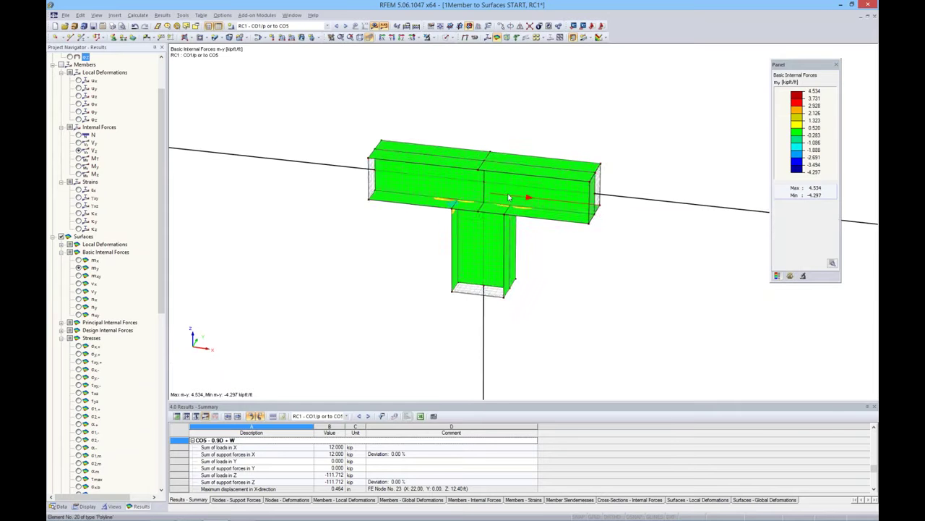
{"action": "left_click", "coordinate": [79, 283]}
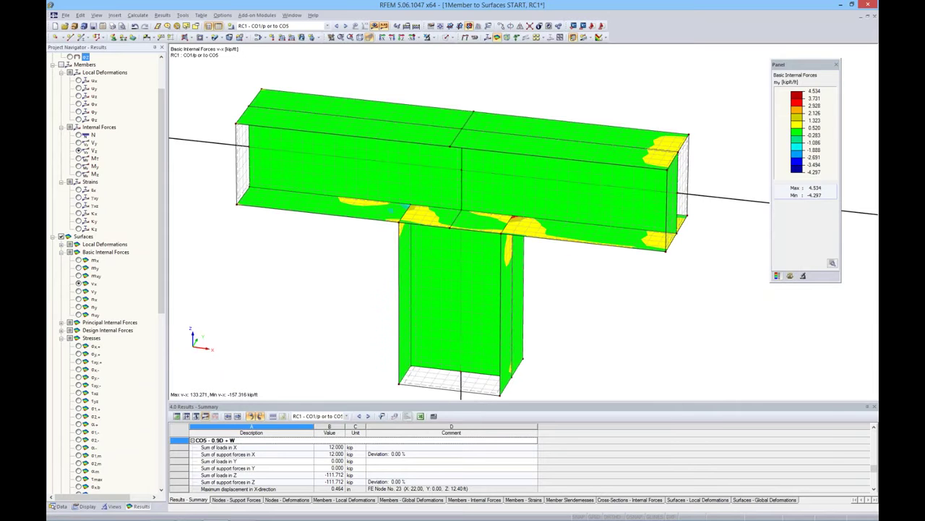
{"action": "left_click", "coordinate": [79, 268]}
Display the maximum von Mises equivalent stress on the joint's surfaces and examine the concentrations where the column flanges meet the beam
{"action": "scroll", "coordinate": [96, 341], "scroll_direction": "down", "scroll_amount": 6}
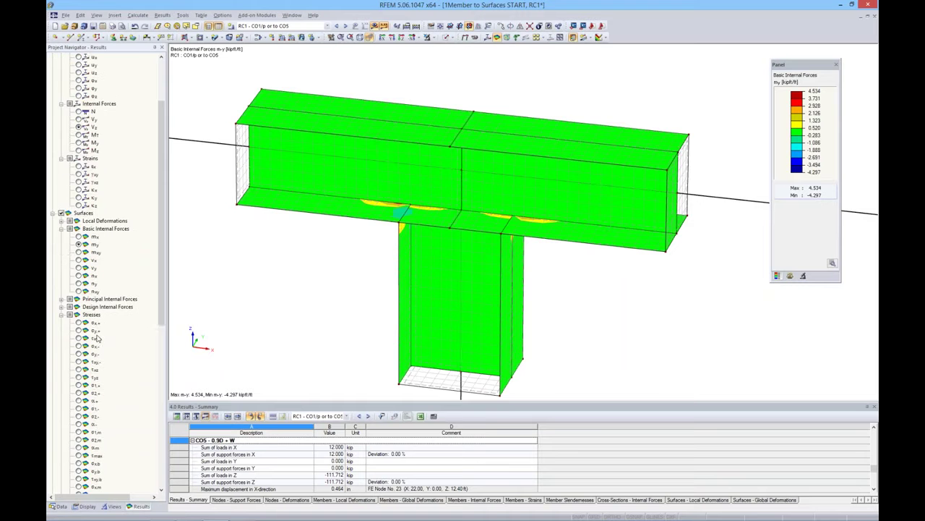
{"action": "scroll", "coordinate": [96, 343], "scroll_direction": "down", "scroll_amount": 2}
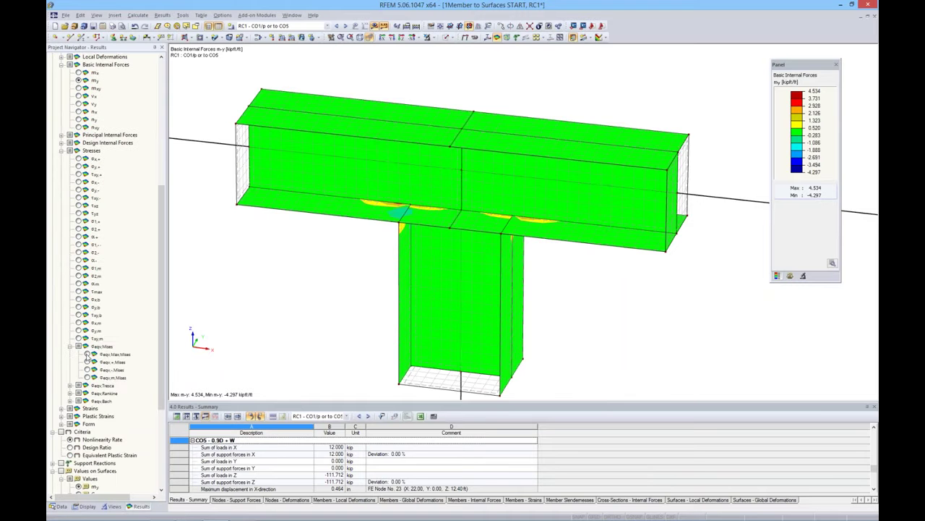
{"action": "left_click", "coordinate": [87, 355]}
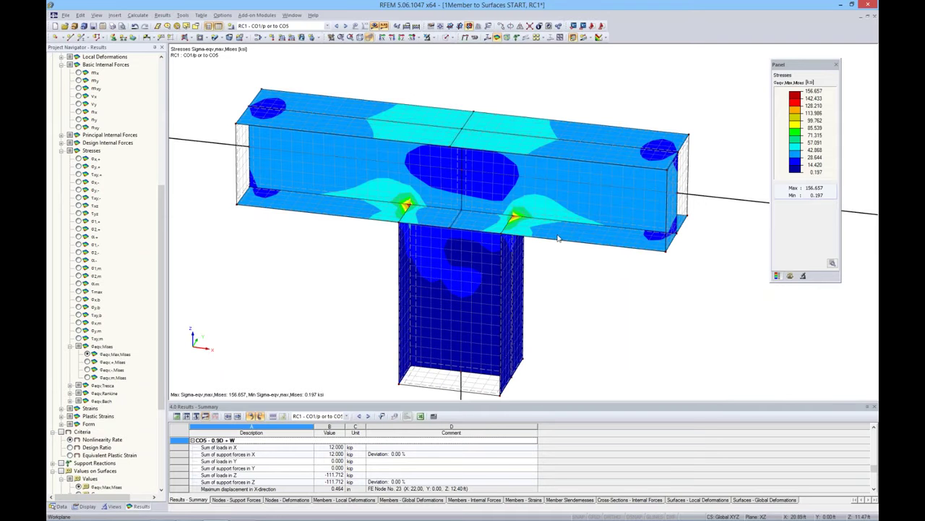
{"action": "scroll", "coordinate": [516, 214], "scroll_direction": "up", "scroll_amount": 1}
{"action": "scroll", "coordinate": [517, 214], "scroll_direction": "up", "scroll_amount": 5}
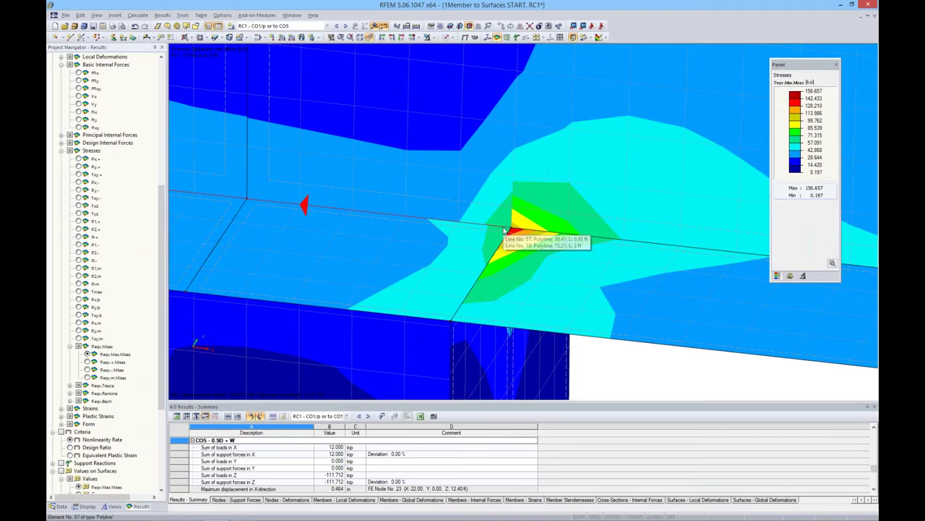
{"action": "scroll", "coordinate": [506, 230], "scroll_direction": "down", "scroll_amount": 5}
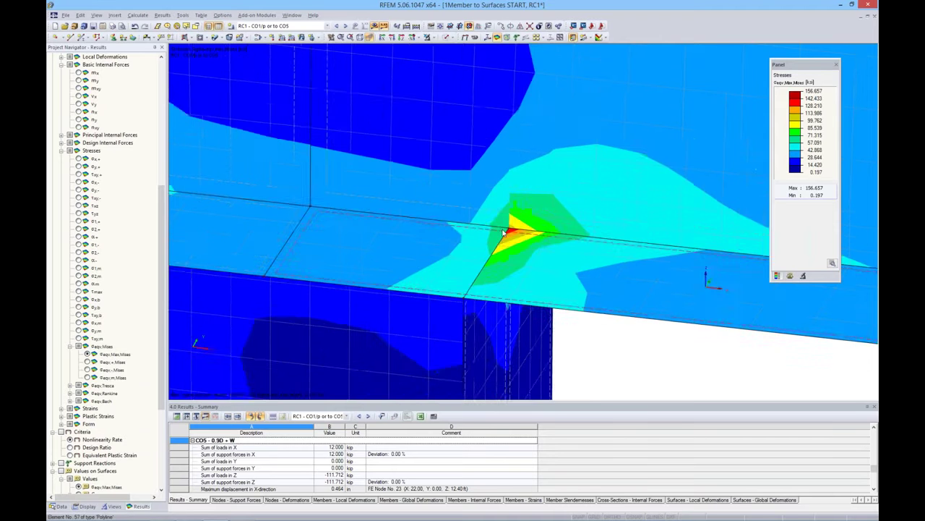
{"action": "scroll", "coordinate": [504, 232], "scroll_direction": "down", "scroll_amount": 3}
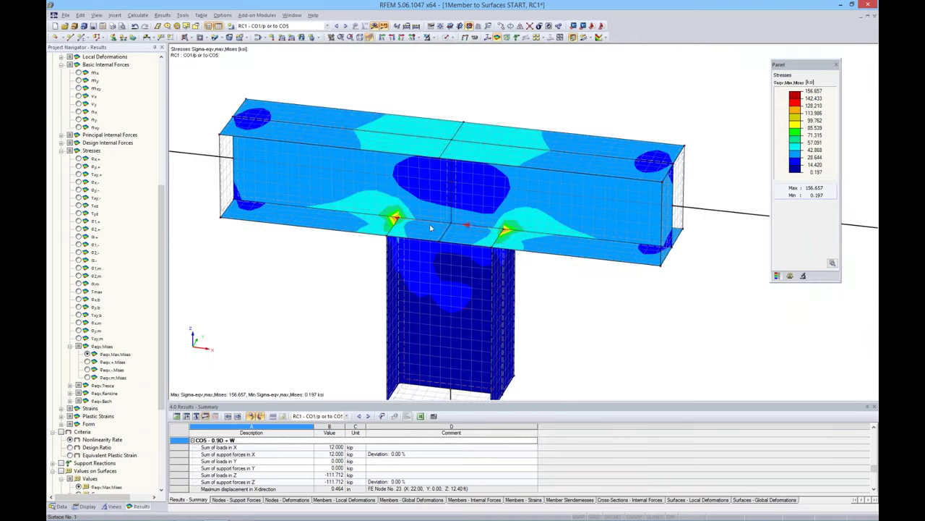
{"action": "middle_click_drag", "start_coordinate": [557, 217], "coordinate": [585, 286], "text": "ctrl"}
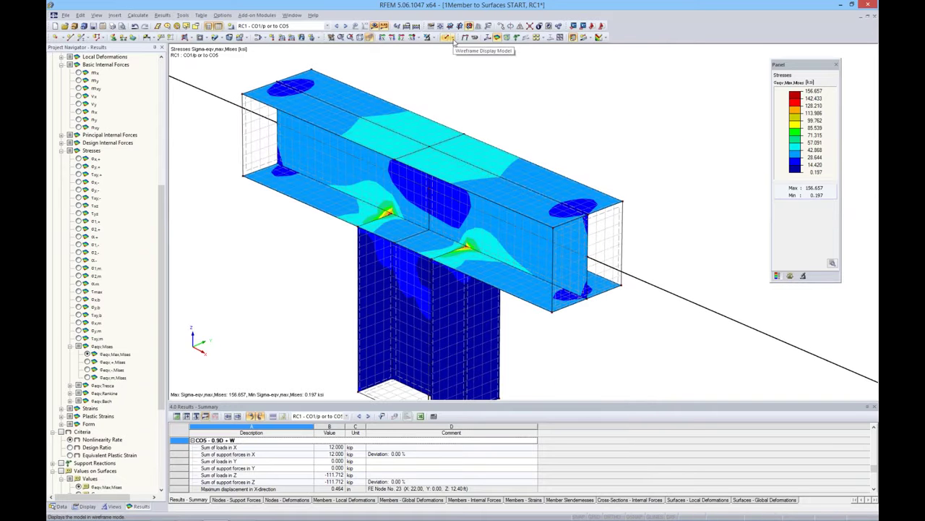
Turn off the results display so the joint appears as a bare wireframe model
{"action": "left_click", "coordinate": [374, 26]}
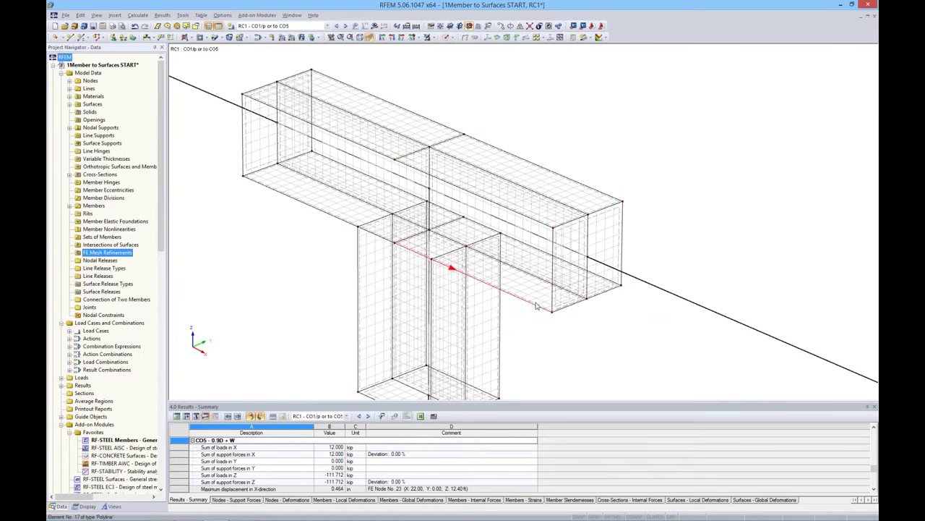
{"action": "scroll", "coordinate": [536, 307], "scroll_direction": "up", "scroll_amount": 3}
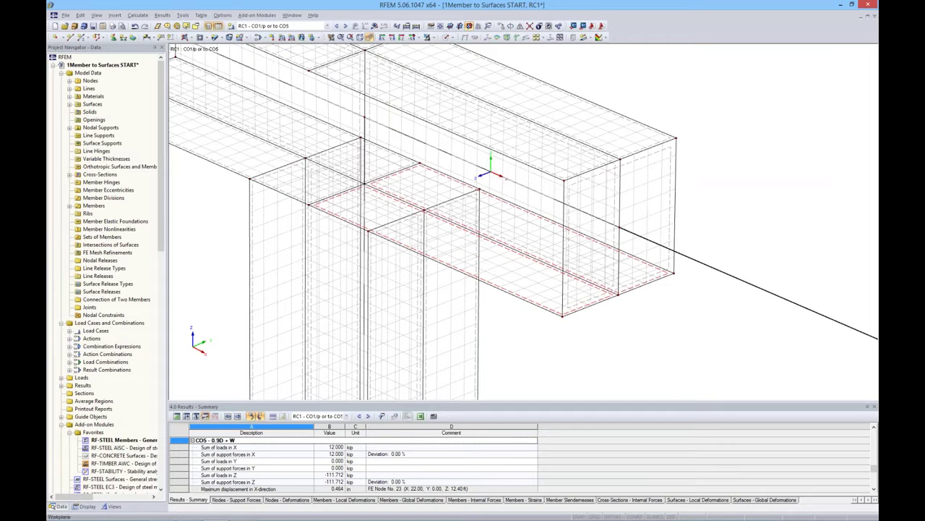
{"action": "scroll", "coordinate": [434, 224], "scroll_direction": "up", "scroll_amount": 3}
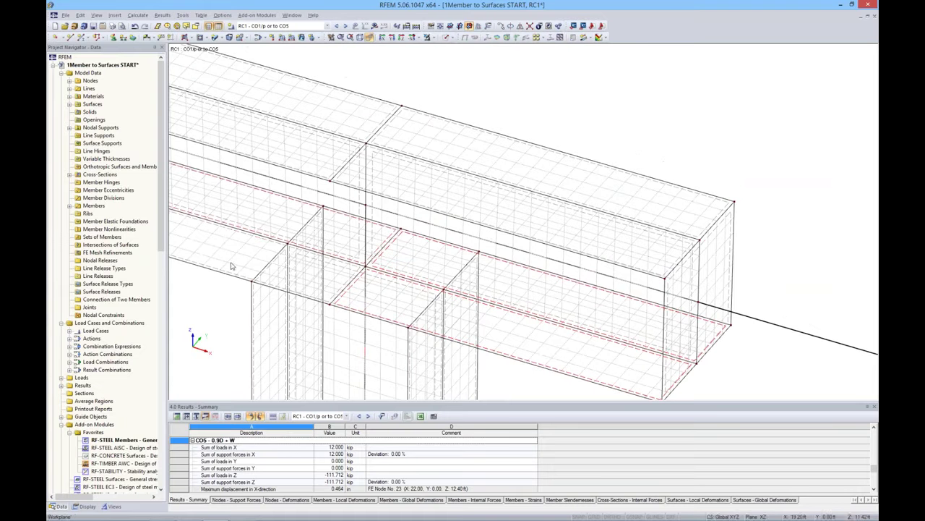
{"action": "right_click", "coordinate": [568, 375]}
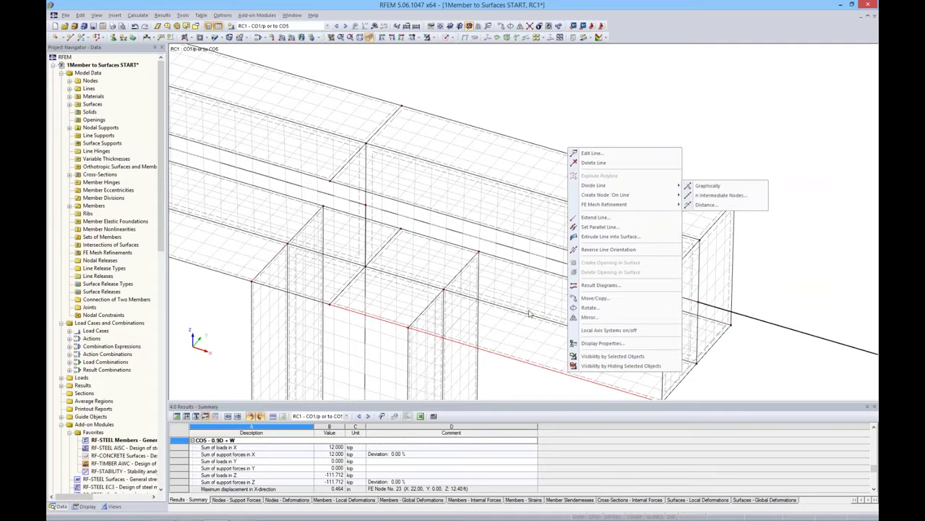
{"action": "left_click", "coordinate": [749, 383]}
Set the constant thickness of the four bottom flange surfaces of the joint's beam to 1 in
{"action": "middle_click_drag", "start_coordinate": [749, 384], "coordinate": [615, 246], "text": "ctrl"}
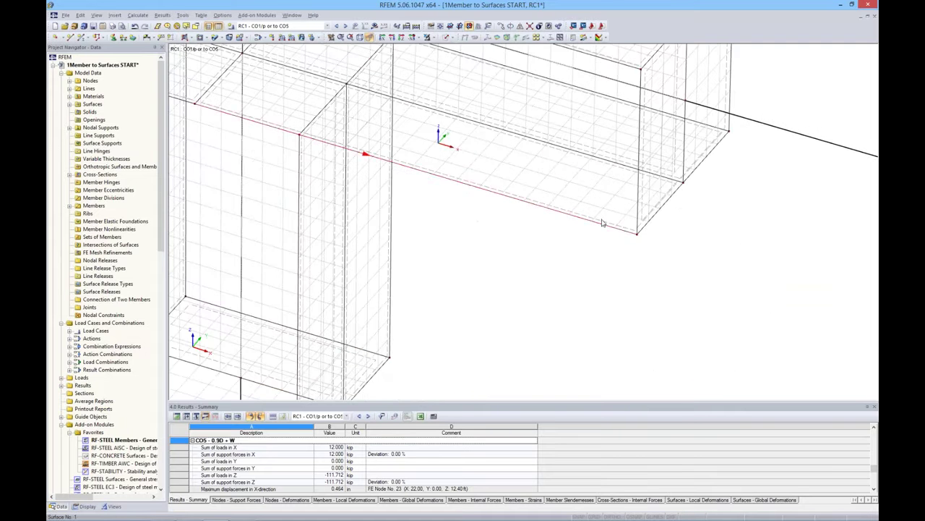
{"action": "middle_click_drag", "start_coordinate": [637, 154], "coordinate": [597, 153], "text": "ctrl"}
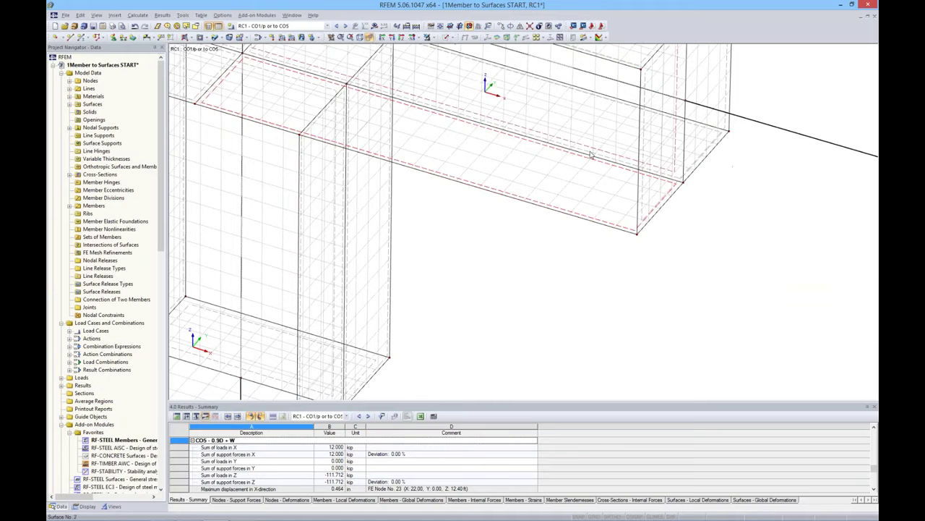
{"action": "middle_click_drag", "start_coordinate": [446, 136], "coordinate": [262, 168], "text": "ctrl"}
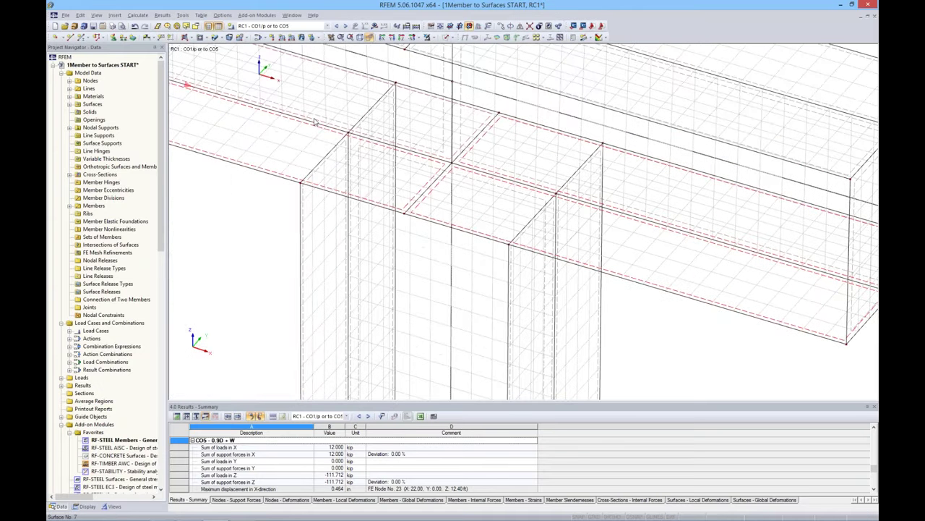
{"action": "right_click", "coordinate": [245, 165]}
{"action": "left_click", "coordinate": [269, 167]}
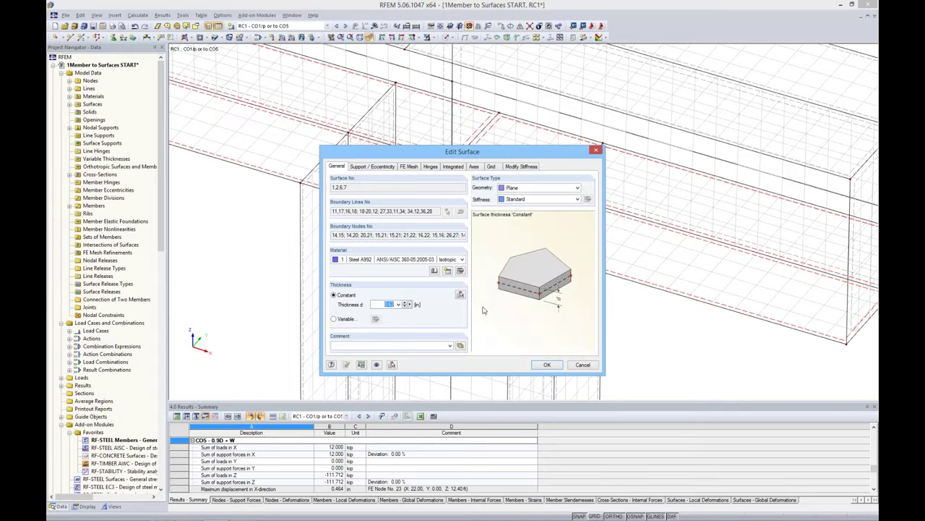
{"action": "type", "text": "1"}
{"action": "left_click", "coordinate": [548, 365]}
{"action": "left_click", "coordinate": [447, 282]}
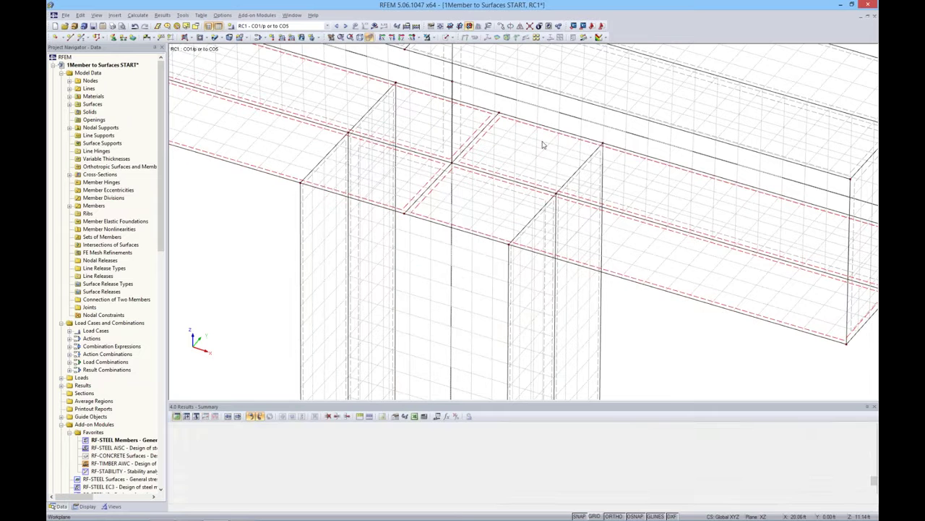
Switch the model to the solid transparent display and look at the joint from the side
{"action": "left_click", "coordinate": [452, 37]}
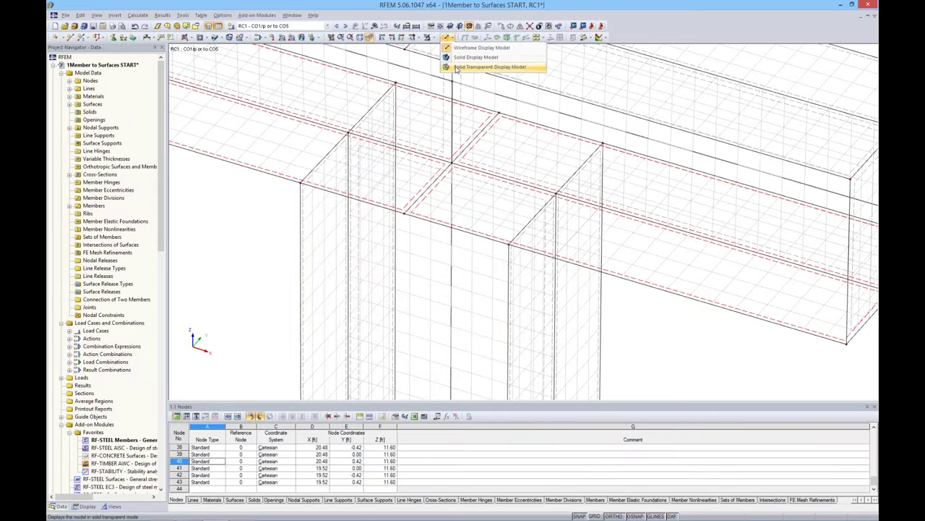
{"action": "left_click", "coordinate": [492, 68]}
{"action": "scroll", "coordinate": [766, 174], "scroll_direction": "down", "scroll_amount": 5}
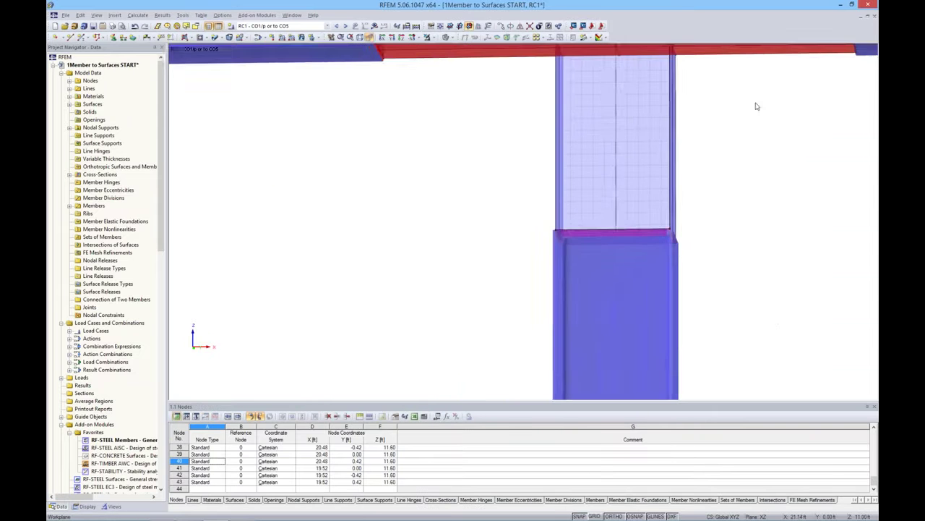
{"action": "middle_click_drag", "start_coordinate": [766, 174], "coordinate": [744, 252], "text": "ctrl"}
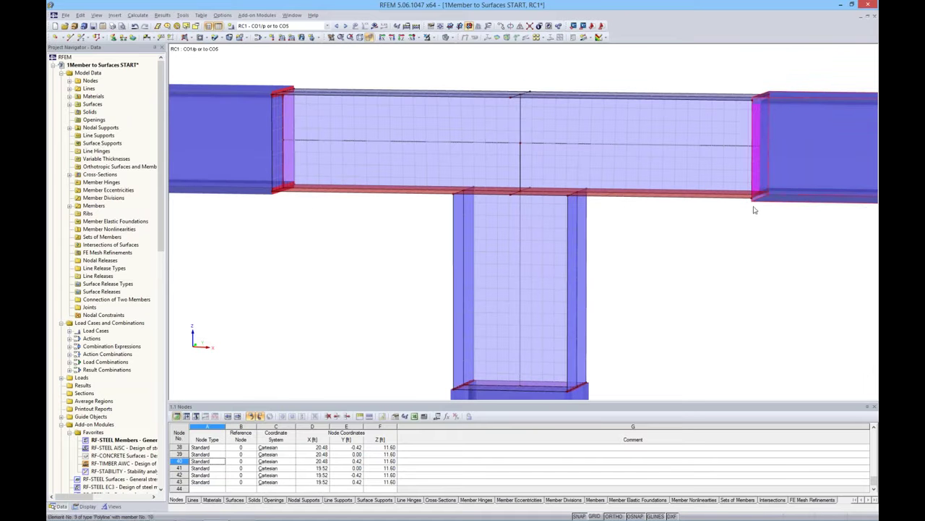
Render the surfaces including their thickness to check the bottom flange, and return them to the plain filled rendering
{"action": "left_click", "coordinate": [84, 507]}
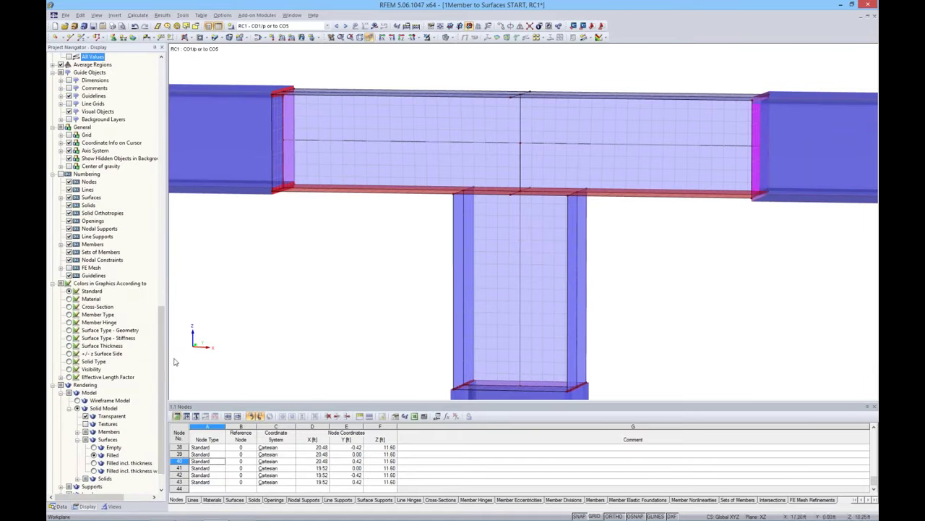
{"action": "scroll", "coordinate": [102, 439], "scroll_direction": "down", "scroll_amount": 1}
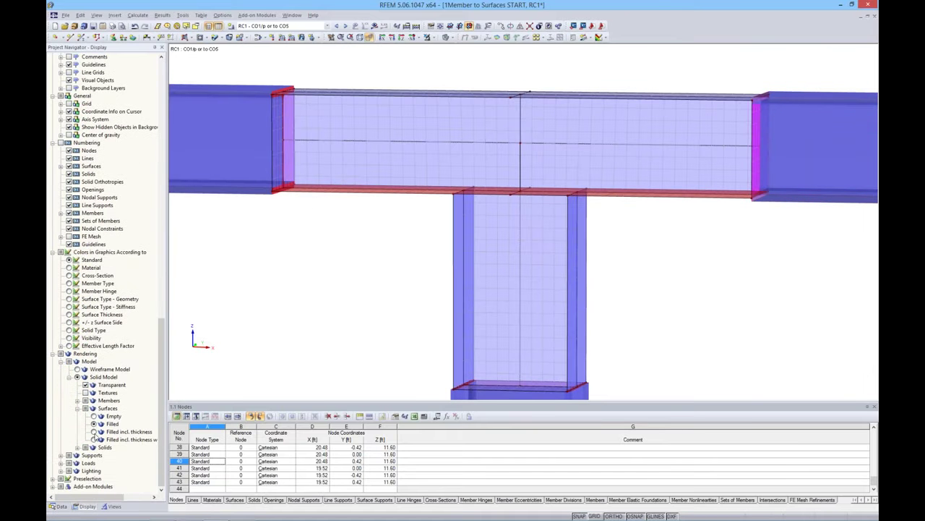
{"action": "left_click", "coordinate": [93, 431]}
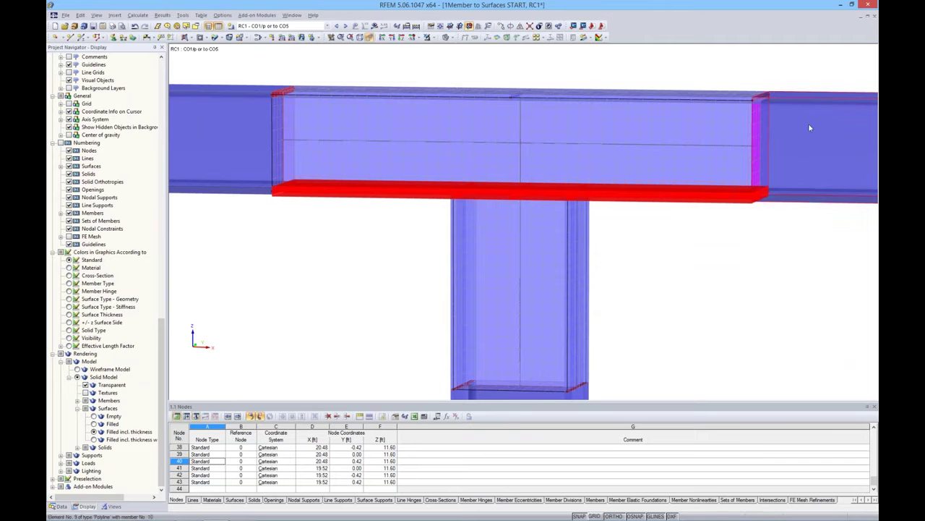
{"action": "left_click", "coordinate": [93, 424]}
Select all of the joint's surfaces for editing and start a new material for them from the material library
{"action": "middle_click_drag", "start_coordinate": [550, 332], "coordinate": [640, 217], "text": "ctrl"}
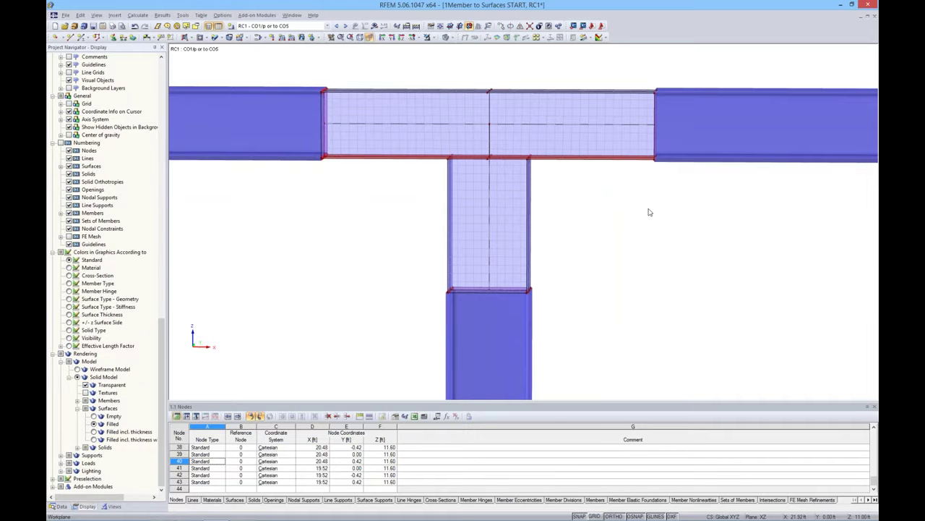
{"action": "left_click_drag", "start_coordinate": [279, 56], "coordinate": [694, 318]}
{"action": "right_click", "coordinate": [510, 121]}
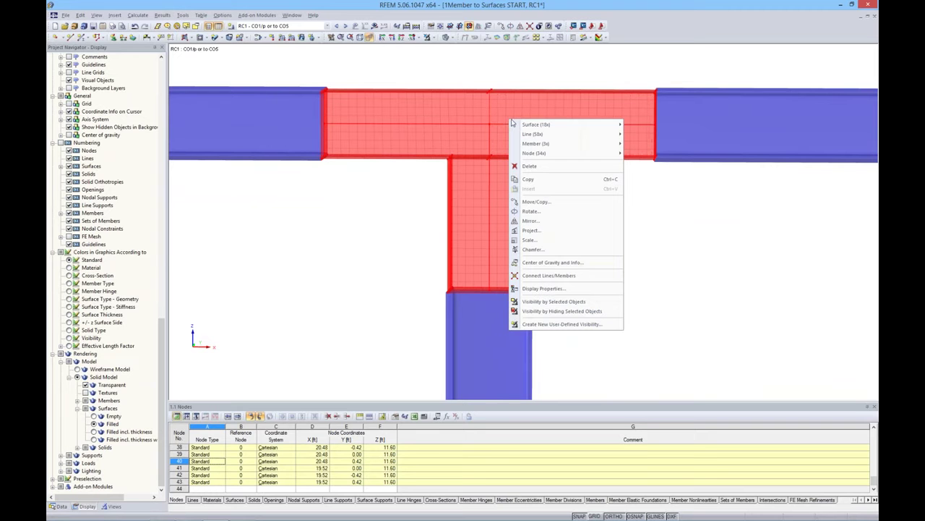
{"action": "mouse_move", "coordinate": [535, 125]}
{"action": "left_click", "coordinate": [642, 126]}
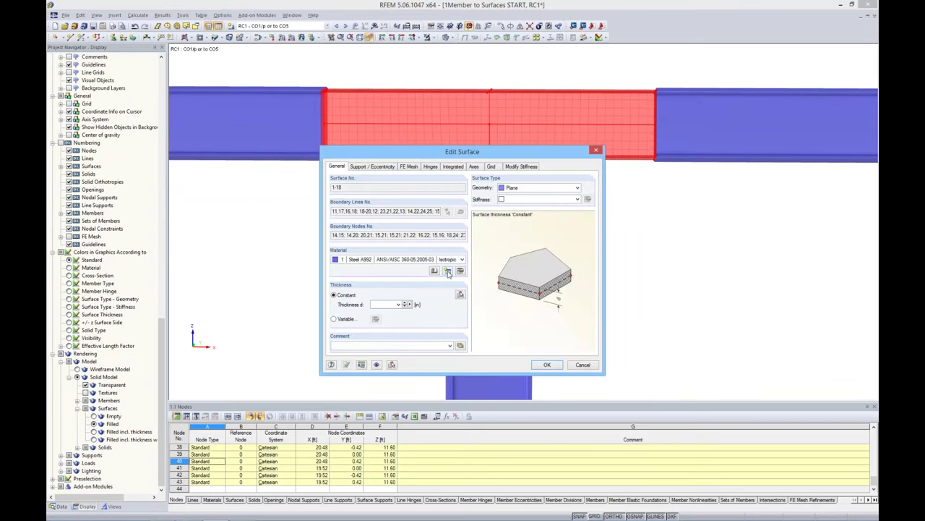
{"action": "left_click", "coordinate": [447, 271]}
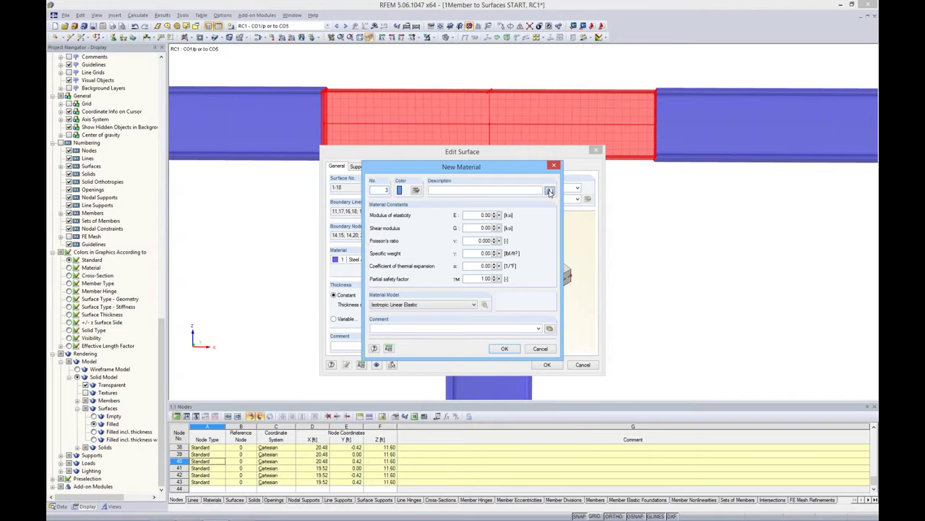
{"action": "left_click", "coordinate": [550, 191]}
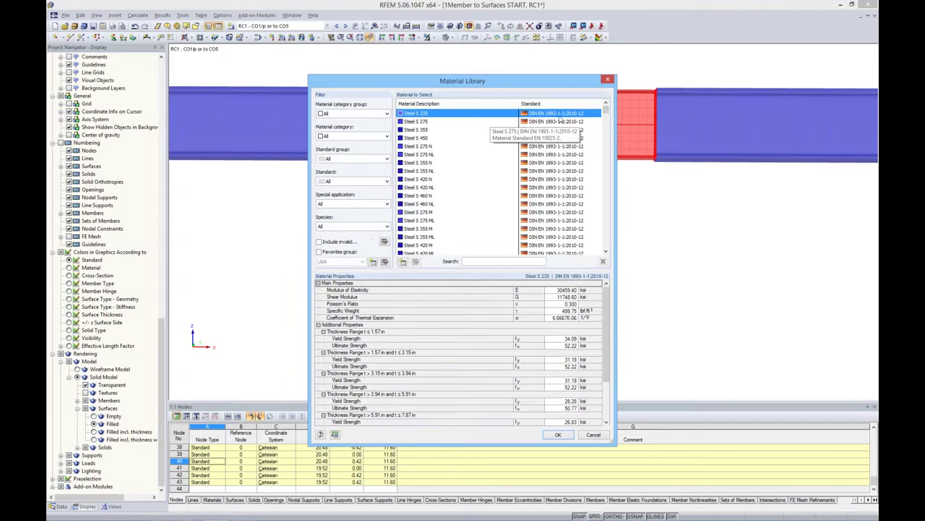
Filter the material library to Metal, Steel, ASTM and the USA favorites group, and choose Steel A992
{"action": "left_click_drag", "start_coordinate": [608, 110], "coordinate": [606, 238]}
{"action": "left_click", "coordinate": [347, 116]}
{"action": "left_click", "coordinate": [343, 142]}
{"action": "left_click", "coordinate": [342, 137]}
{"action": "left_click", "coordinate": [339, 150]}
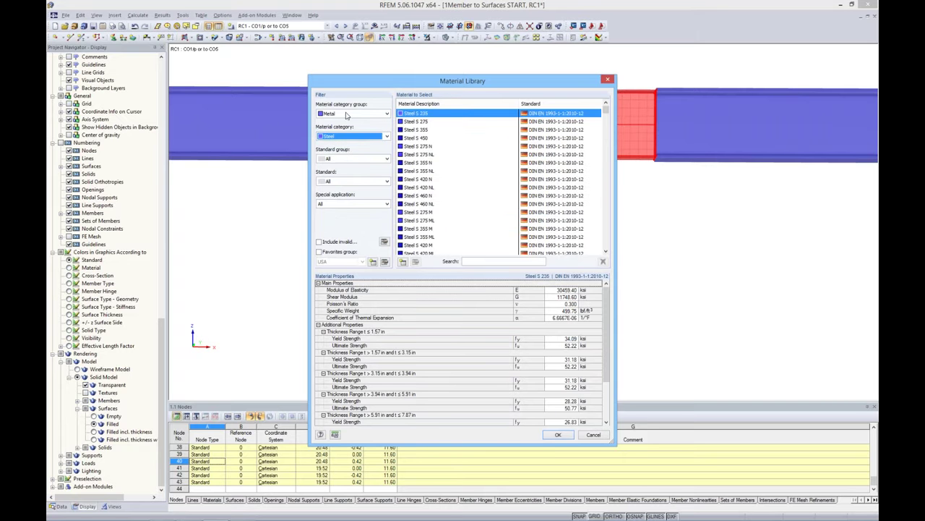
{"action": "left_click", "coordinate": [351, 159]}
{"action": "left_click", "coordinate": [341, 186]}
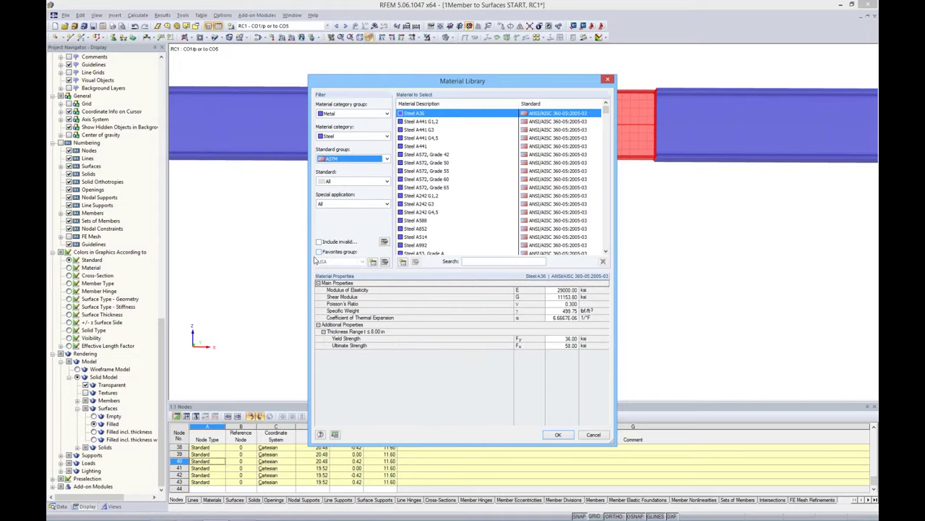
{"action": "left_click", "coordinate": [319, 251]}
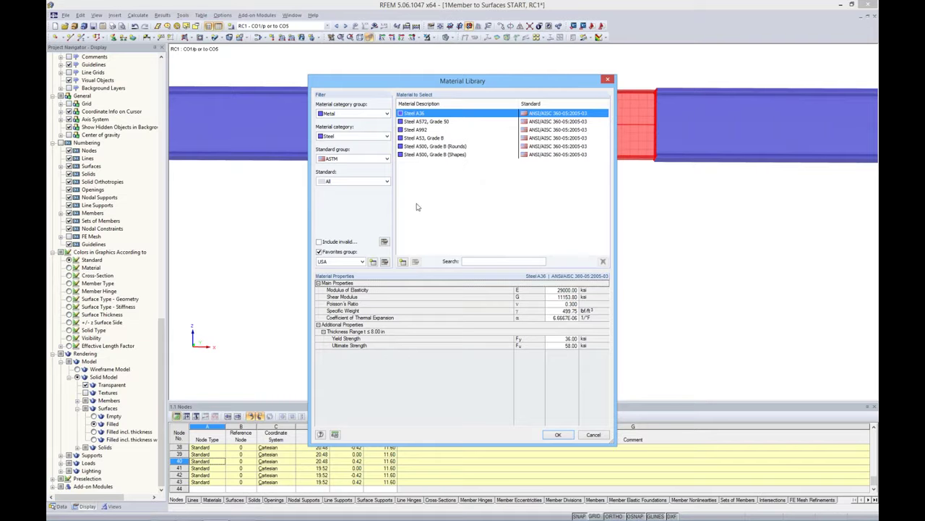
{"action": "left_click", "coordinate": [422, 130]}
{"action": "left_click", "coordinate": [557, 435]}
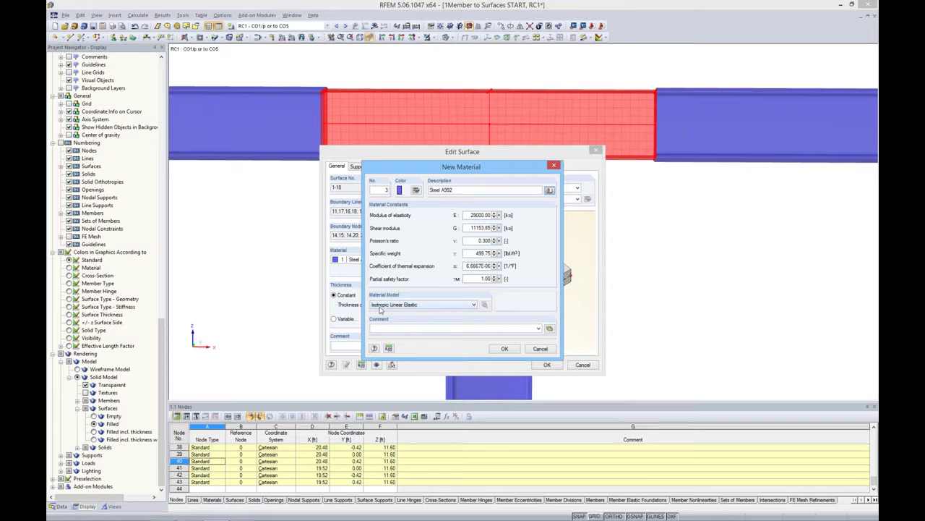
Give the new material the Isotropic Plastic 2D/3D model with Basic definition and von Mises hypothesis, and apply it to the joint's surfaces
{"action": "left_click", "coordinate": [416, 304]}
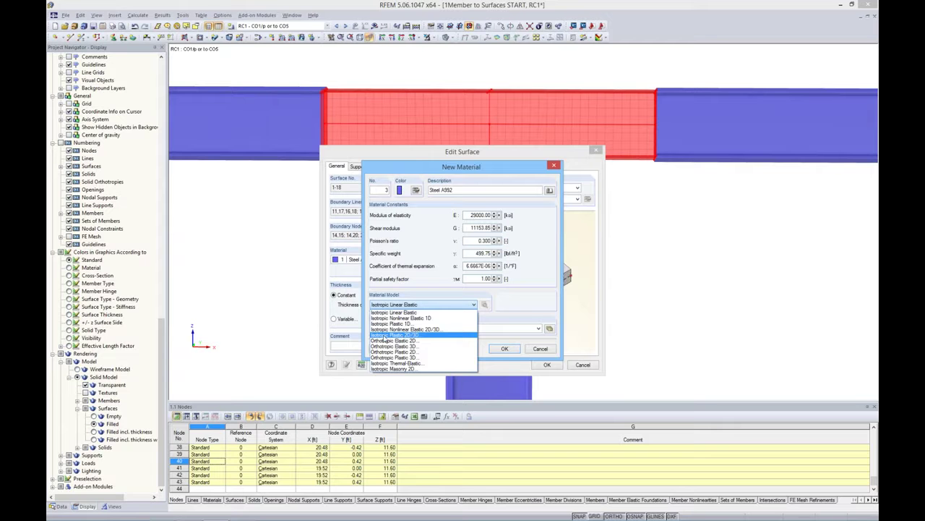
{"action": "left_click", "coordinate": [395, 336]}
{"action": "left_click", "coordinate": [502, 350]}
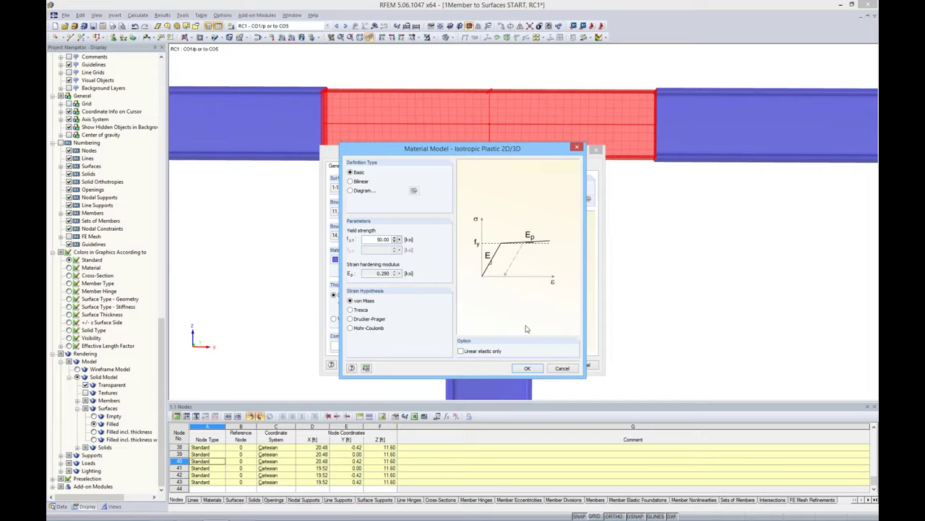
{"action": "left_click", "coordinate": [526, 369]}
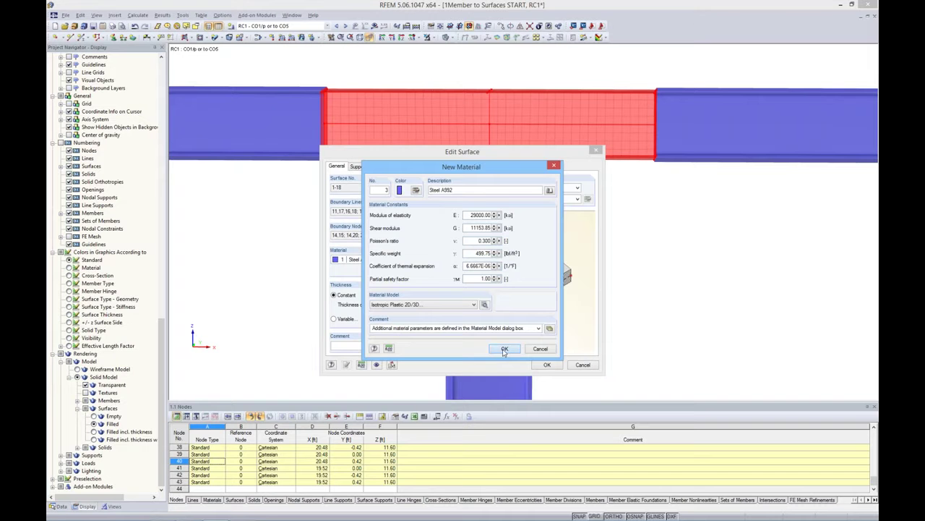
{"action": "left_click", "coordinate": [505, 349]}
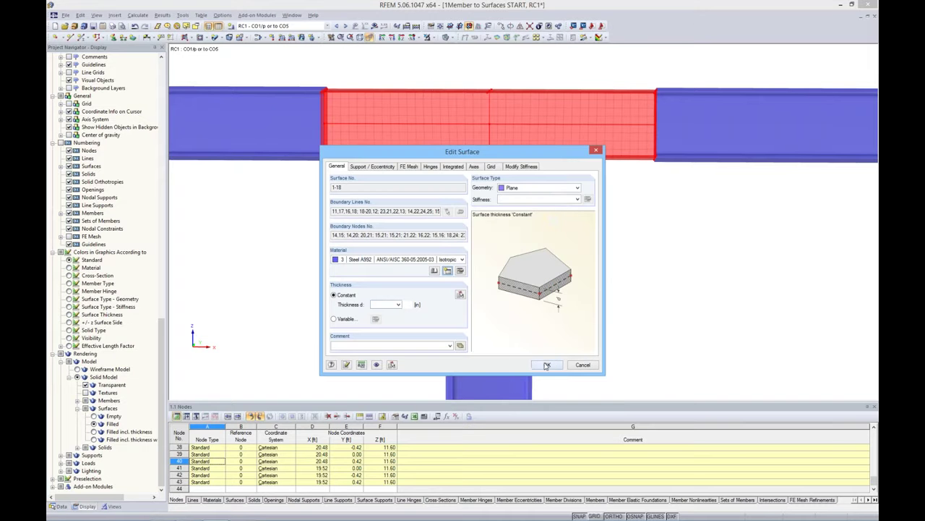
{"action": "left_click", "coordinate": [547, 365]}
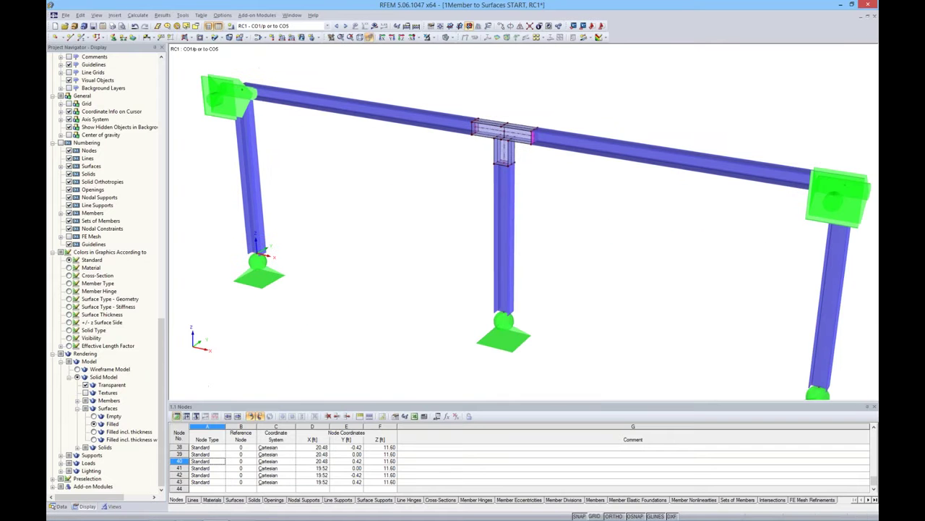
Check in the materials table which parts of the frame use the linear elastic and the new plastic Steel A992
{"action": "left_click", "coordinate": [213, 500]}
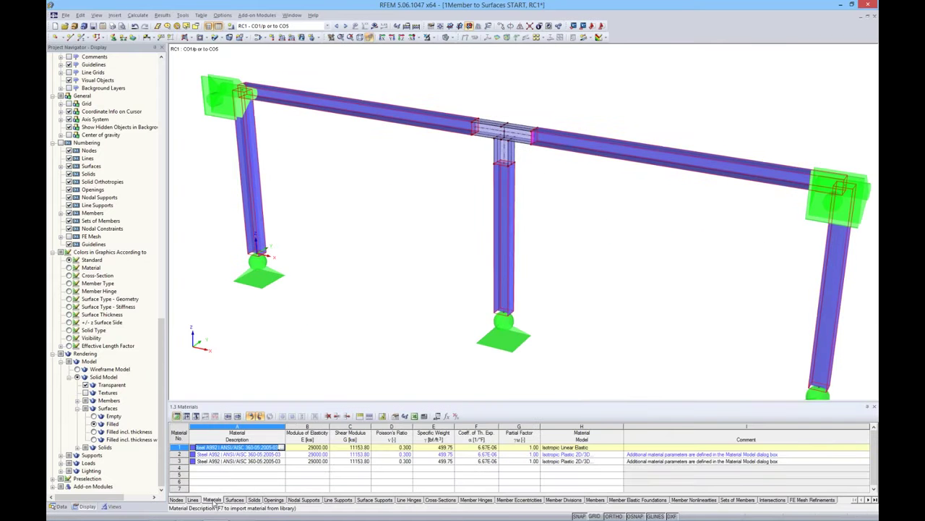
{"action": "left_click", "coordinate": [237, 462]}
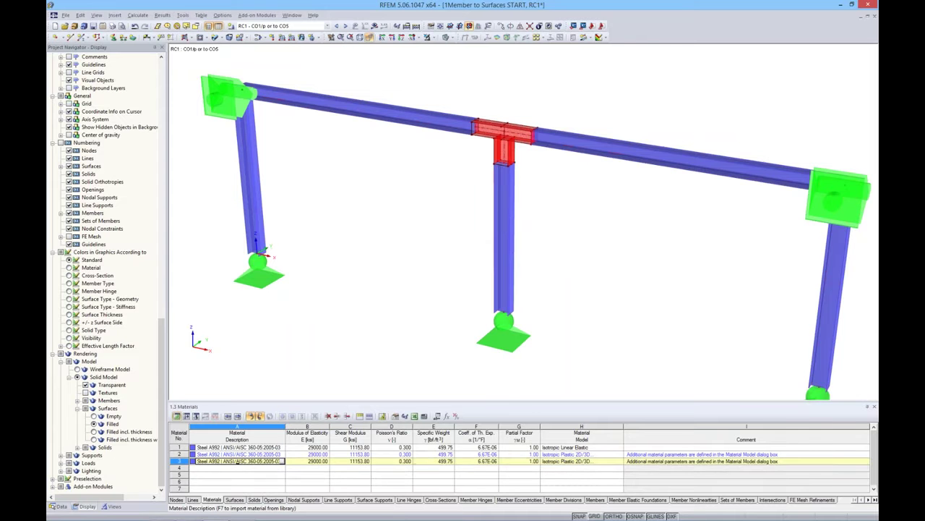
{"action": "key", "text": "Up"}
{"action": "key", "text": "Up"}
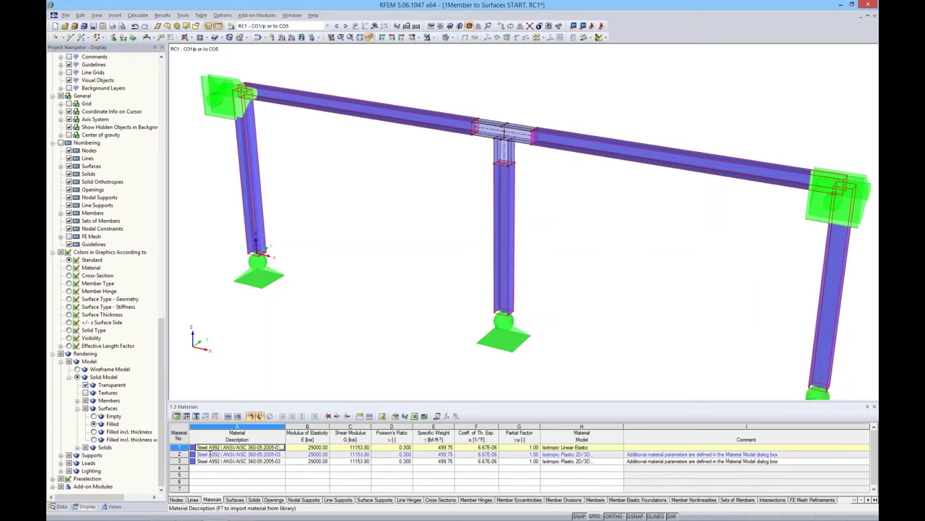
{"action": "left_click", "coordinate": [233, 461]}
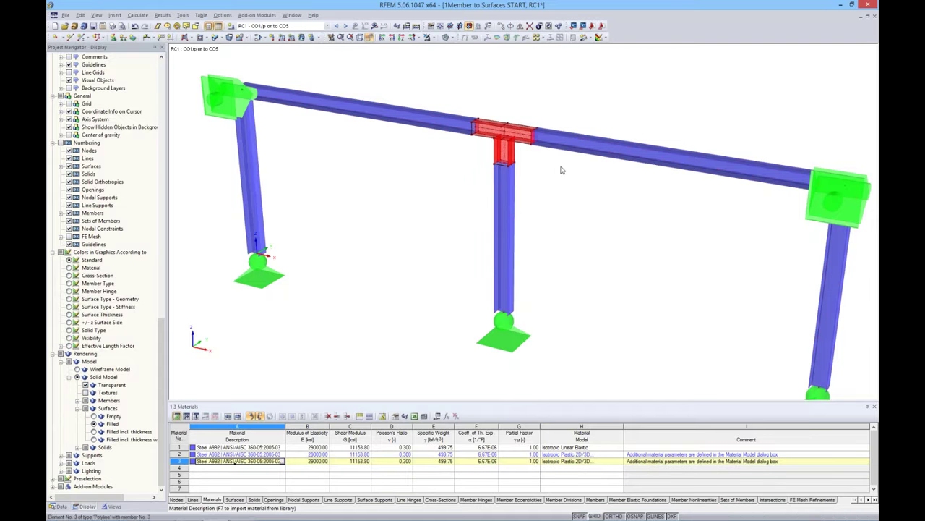
{"action": "left_click", "coordinate": [562, 193]}
Calculate result combination RC1 for the frame with the plastic joint material and display its results
{"action": "middle_click_drag", "start_coordinate": [561, 193], "coordinate": [517, 173]}
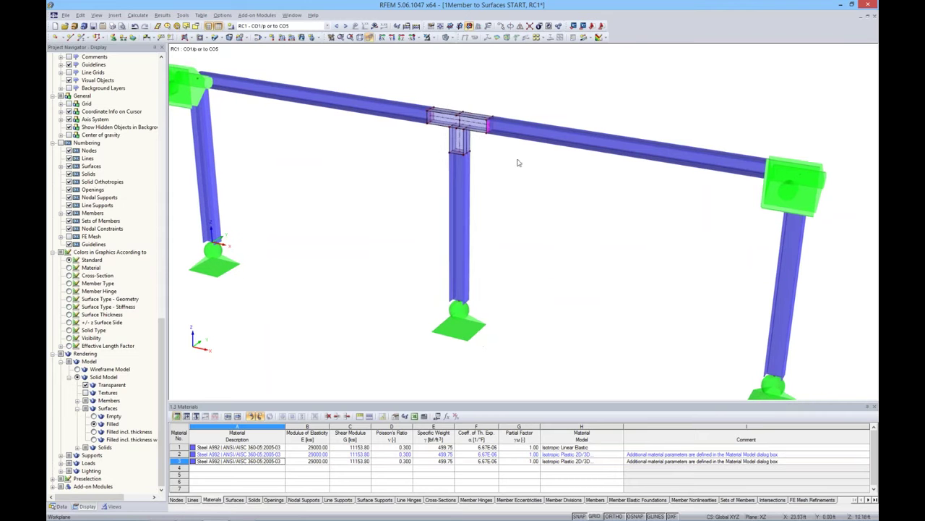
{"action": "left_click", "coordinate": [304, 26]}
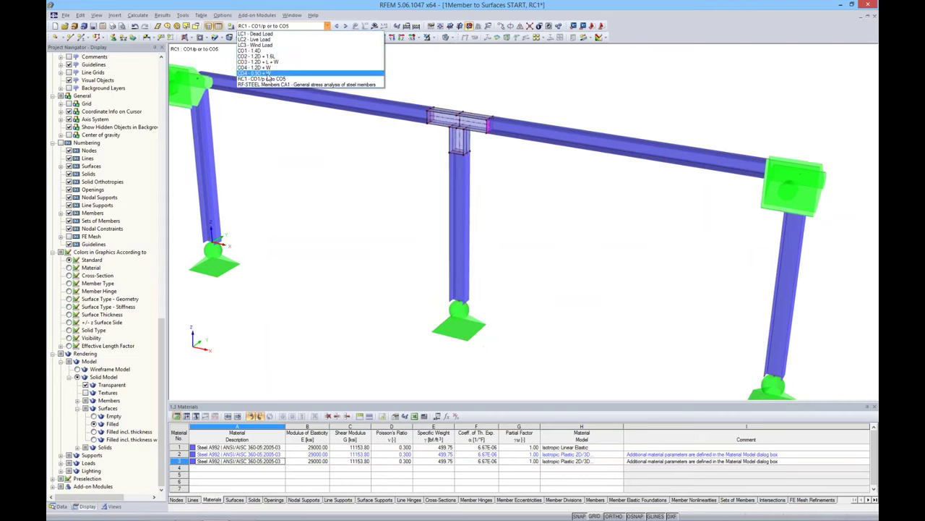
{"action": "left_click", "coordinate": [264, 79]}
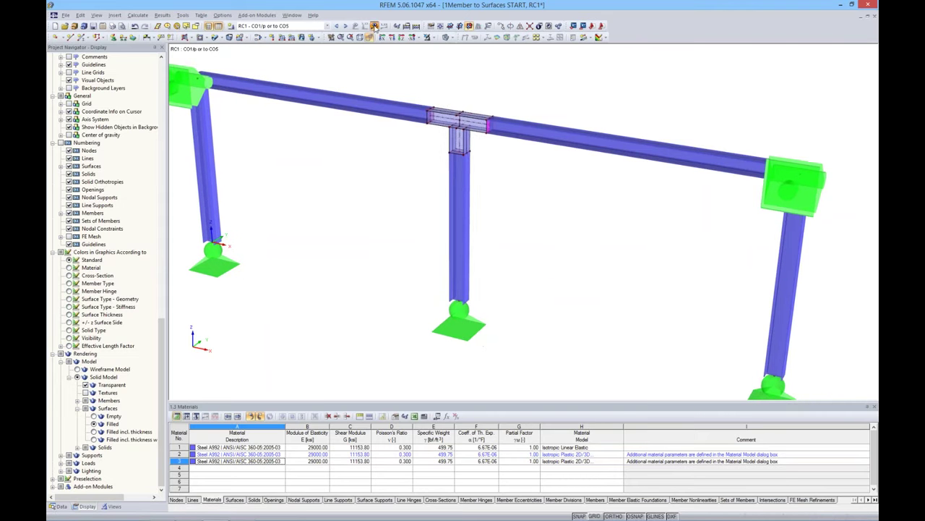
{"action": "left_click", "coordinate": [375, 26]}
{"action": "left_click", "coordinate": [446, 282]}
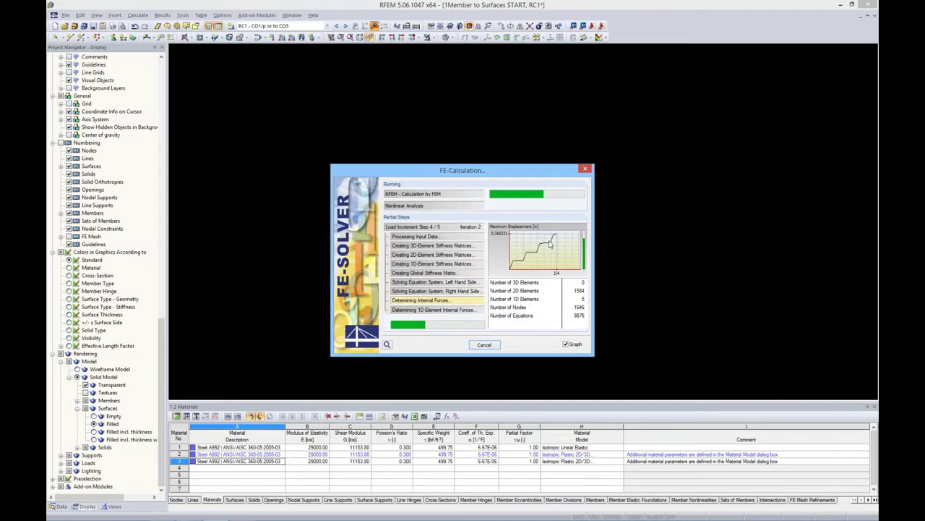
{"action": "left_click_drag", "start_coordinate": [539, 171], "coordinate": [522, 165]}
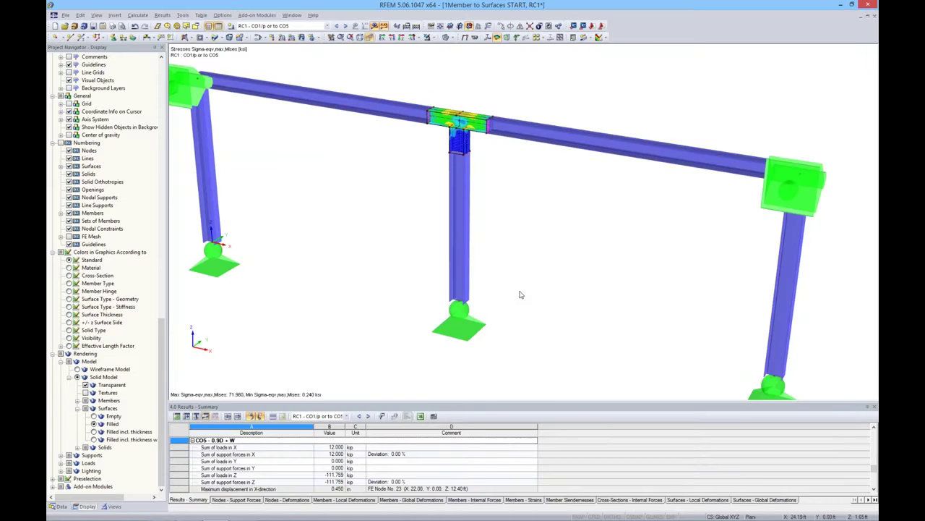
Set the surface internal force distribution to Constant on Elements and examine the equivalent von Mises stresses around the joint's web and flanges
{"action": "middle_click_drag", "start_coordinate": [512, 200], "coordinate": [515, 239]}
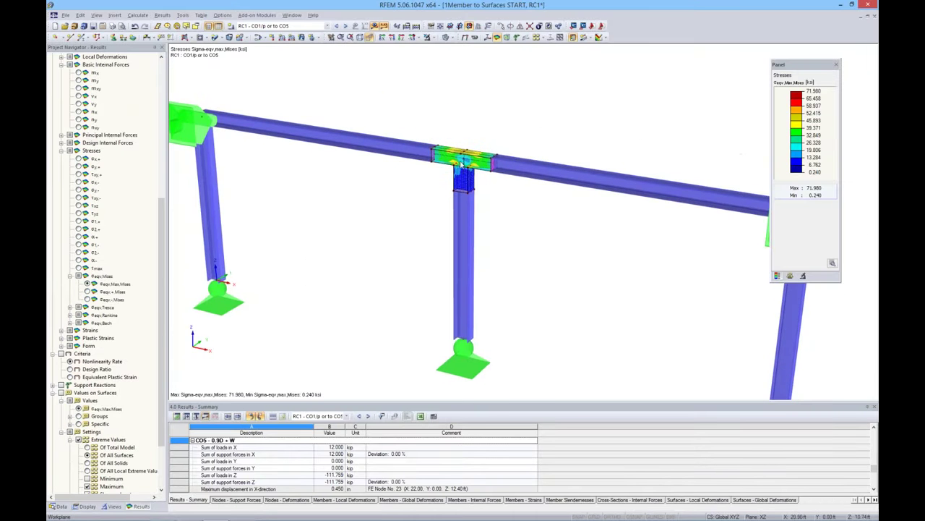
{"action": "scroll", "coordinate": [466, 155], "scroll_direction": "up", "scroll_amount": 5}
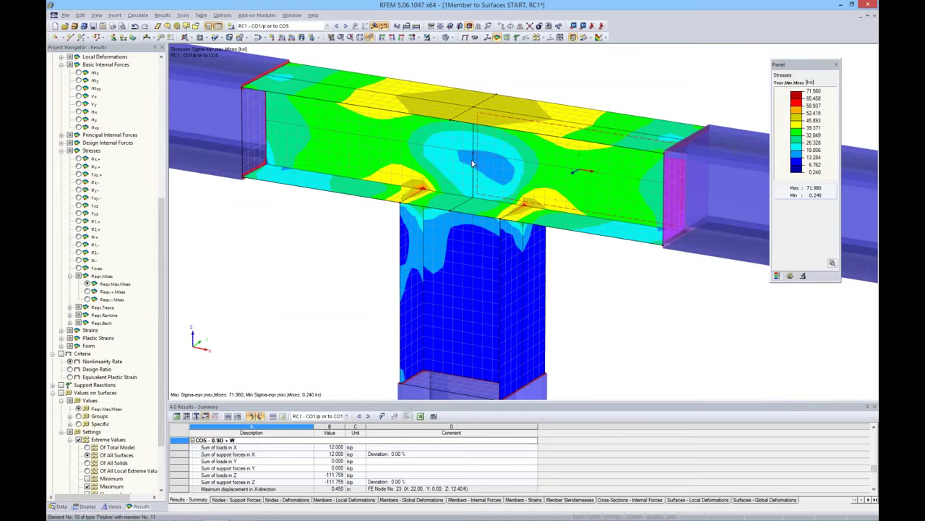
{"action": "scroll", "coordinate": [512, 173], "scroll_direction": "up", "scroll_amount": 6}
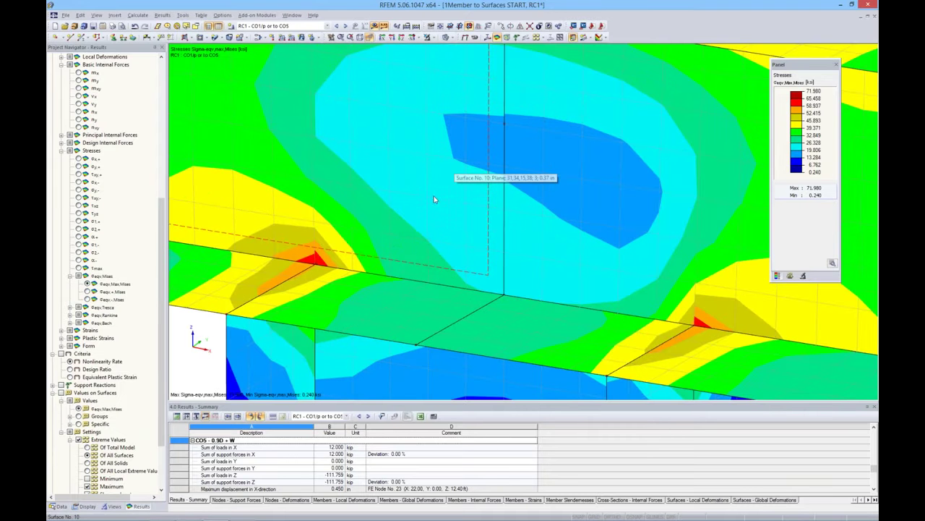
{"action": "scroll", "coordinate": [434, 195], "scroll_direction": "down", "scroll_amount": 5}
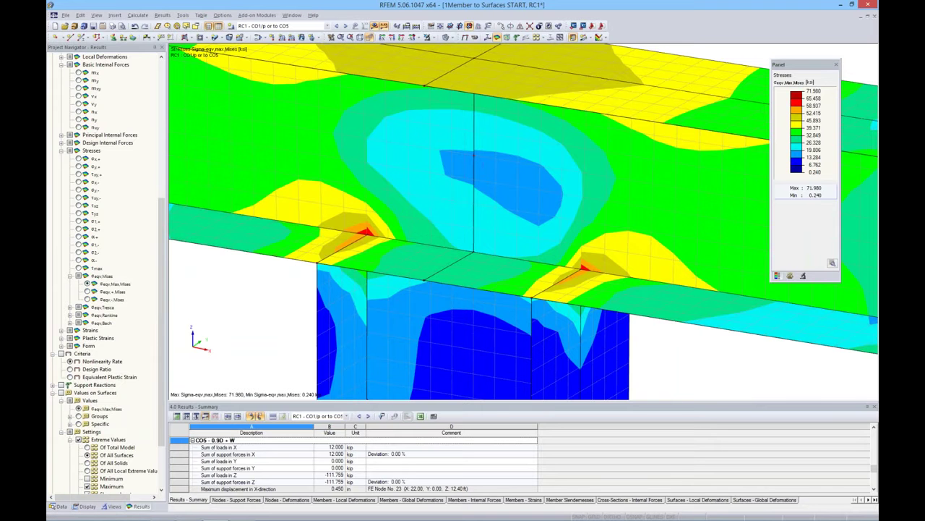
{"action": "left_click", "coordinate": [88, 507]}
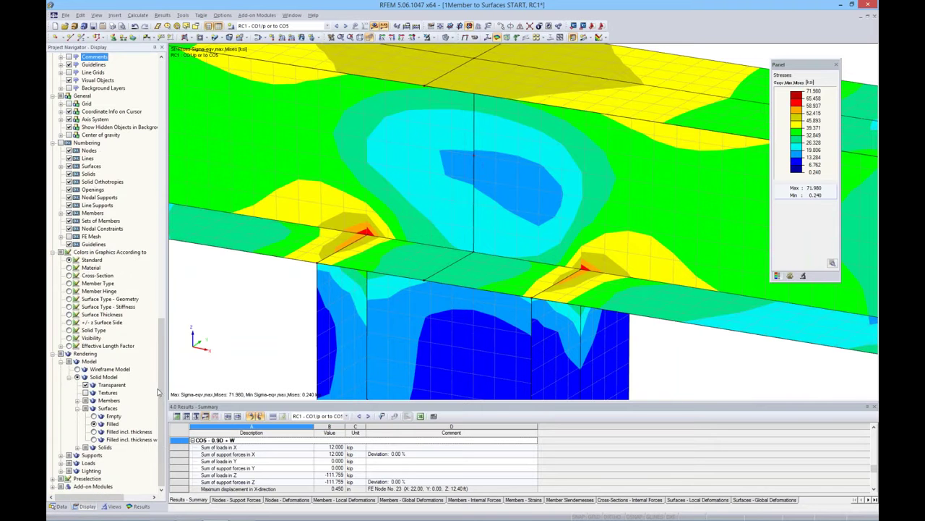
{"action": "left_click_drag", "start_coordinate": [162, 419], "coordinate": [162, 277]}
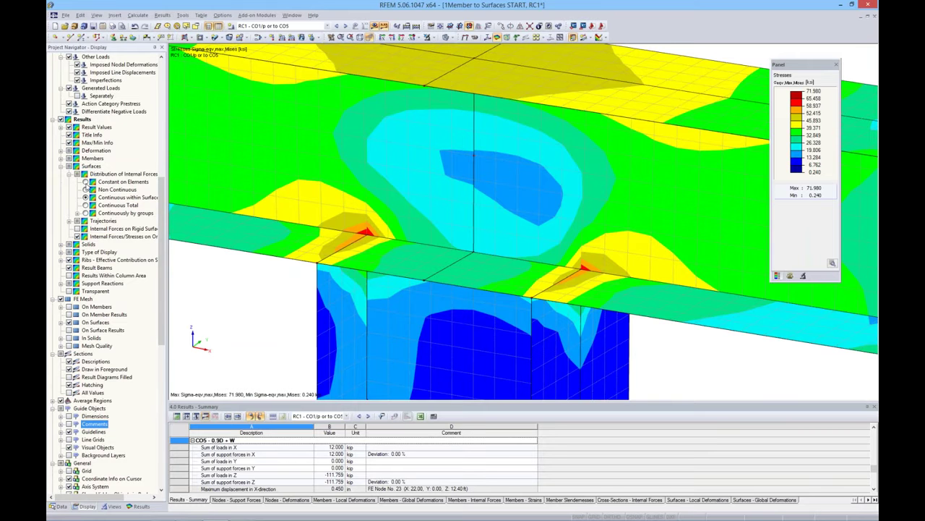
{"action": "left_click", "coordinate": [85, 182]}
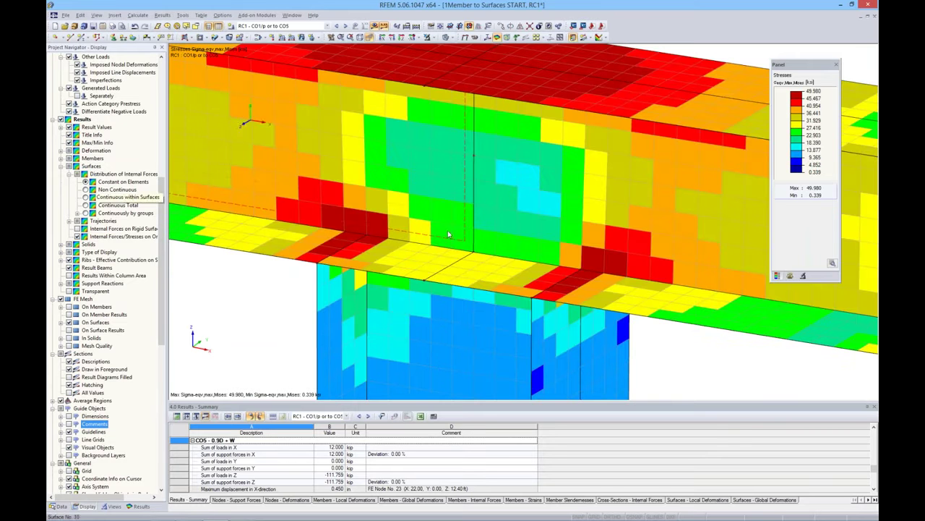
{"action": "middle_click_drag", "start_coordinate": [466, 220], "coordinate": [550, 279], "text": "ctrl"}
{"action": "scroll", "coordinate": [550, 278], "scroll_direction": "up", "scroll_amount": 2}
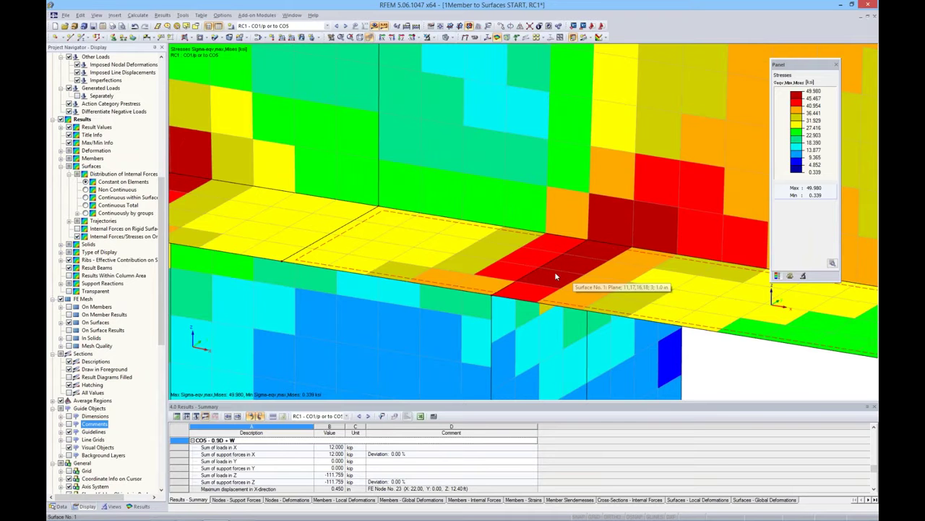
{"action": "scroll", "coordinate": [556, 282], "scroll_direction": "down", "scroll_amount": 5}
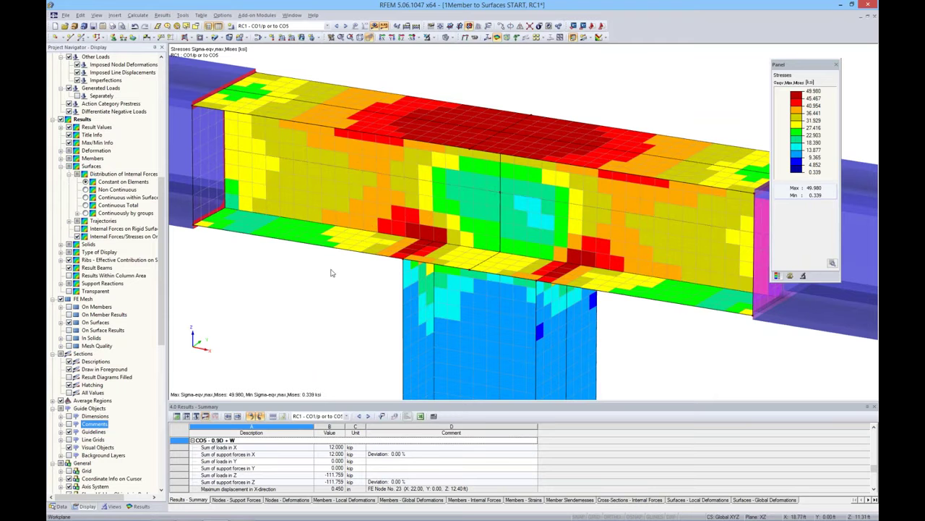
Display the Nonlinearity Rate criterion on the joint's surfaces and check where the elements turn plastic
{"action": "left_click", "coordinate": [138, 505]}
{"action": "scroll", "coordinate": [161, 364], "scroll_direction": "down", "scroll_amount": 3}
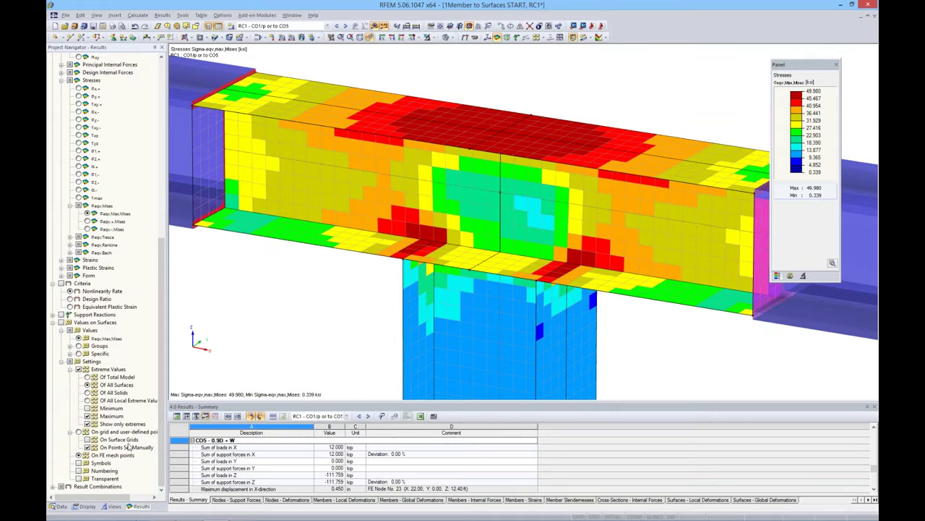
{"action": "left_click", "coordinate": [62, 283]}
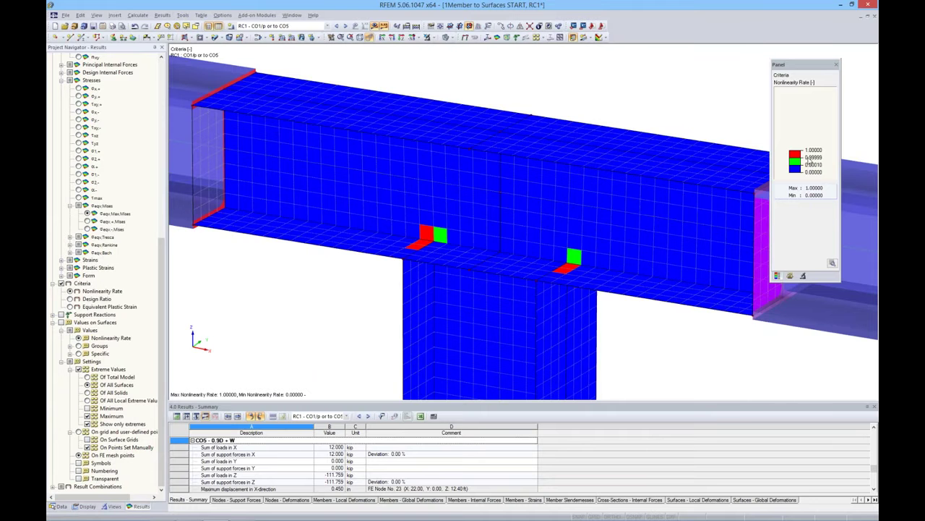
{"action": "scroll", "coordinate": [626, 295], "scroll_direction": "down", "scroll_amount": 4}
{"action": "middle_click_drag", "start_coordinate": [630, 299], "coordinate": [520, 246]}
{"action": "scroll", "coordinate": [521, 246], "scroll_direction": "down", "scroll_amount": 2}
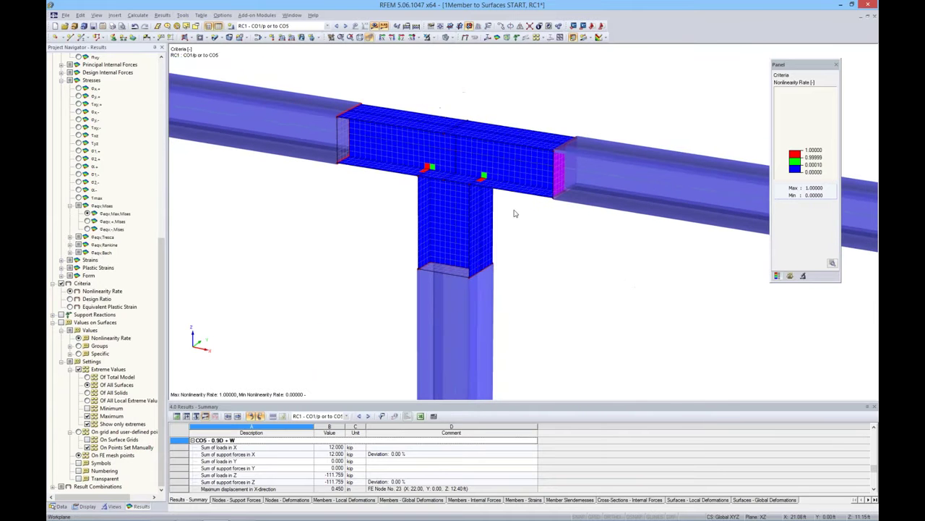
{"action": "middle_click_drag", "start_coordinate": [527, 220], "coordinate": [543, 230]}
{"action": "scroll", "coordinate": [559, 269], "scroll_direction": "down", "scroll_amount": 5}
{"action": "middle_click_drag", "start_coordinate": [559, 268], "coordinate": [516, 213]}
{"action": "scroll", "coordinate": [515, 255], "scroll_direction": "up", "scroll_amount": 2}
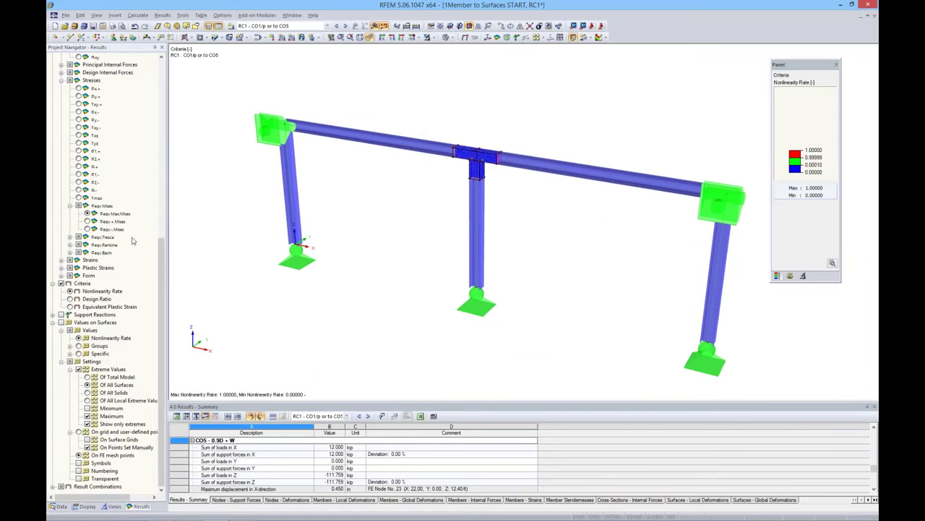
Switch to the 2Continuous Beam model and expand its model data
{"action": "left_click", "coordinate": [61, 506]}
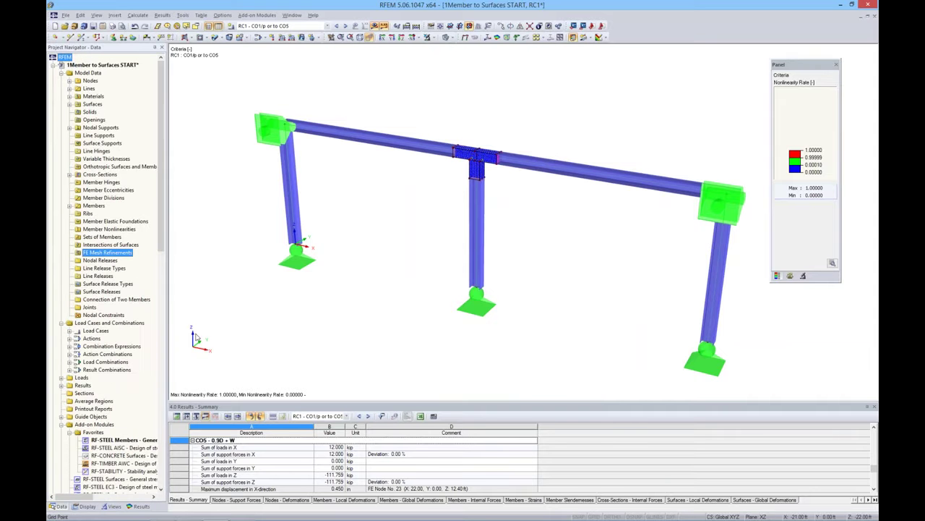
{"action": "left_click", "coordinate": [60, 72]}
{"action": "left_click", "coordinate": [53, 64]}
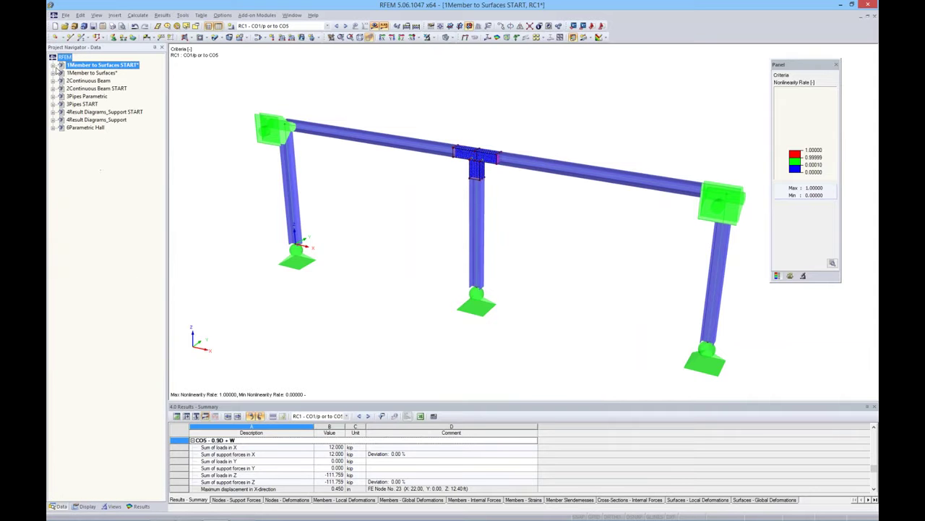
{"action": "double_click", "coordinate": [74, 82]}
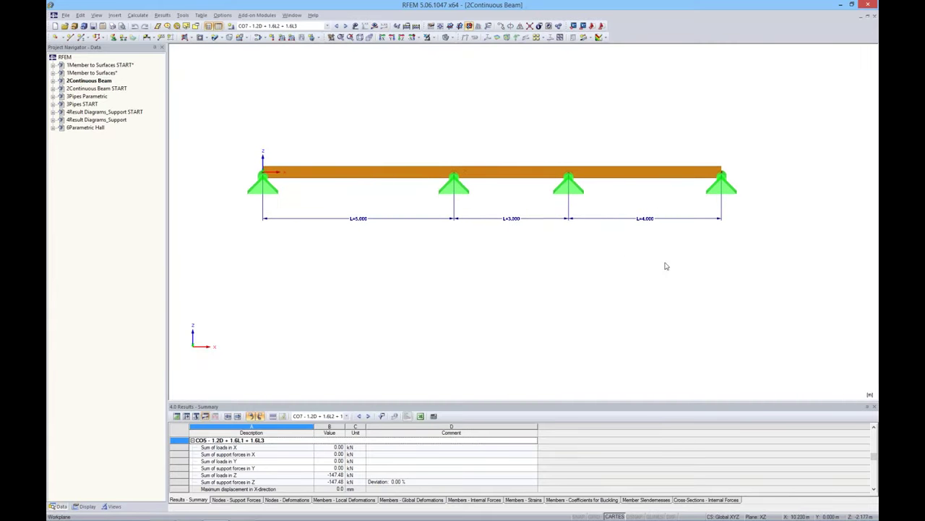
{"action": "middle_click_drag", "start_coordinate": [672, 260], "coordinate": [626, 269]}
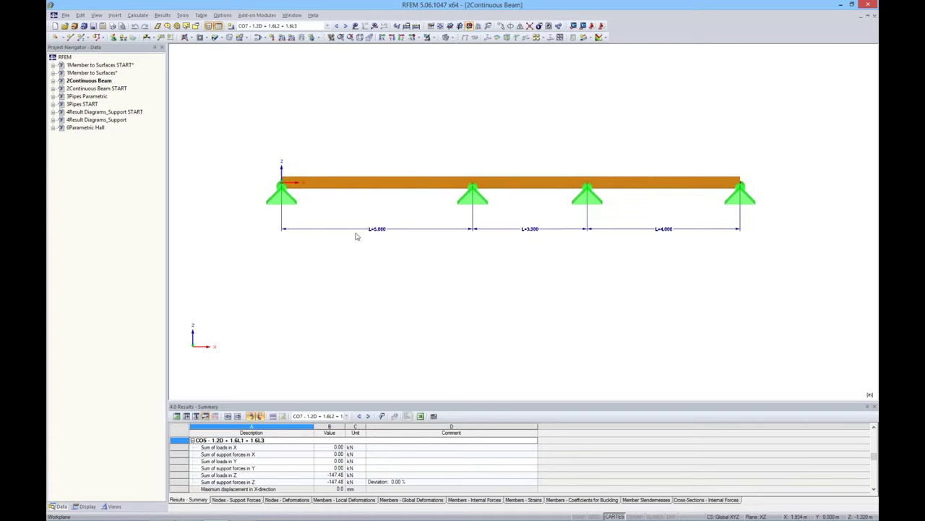
{"action": "middle_click_drag", "start_coordinate": [412, 256], "coordinate": [395, 230]}
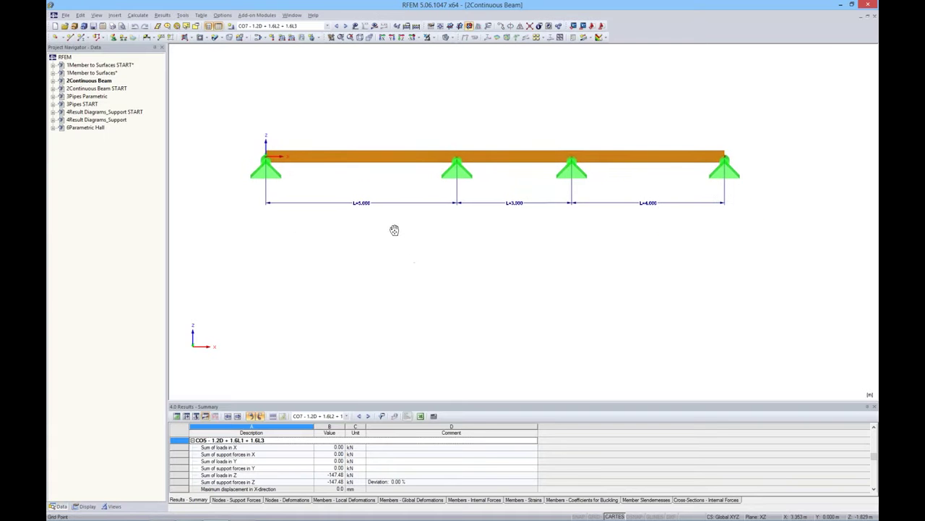
{"action": "left_click", "coordinate": [53, 81]}
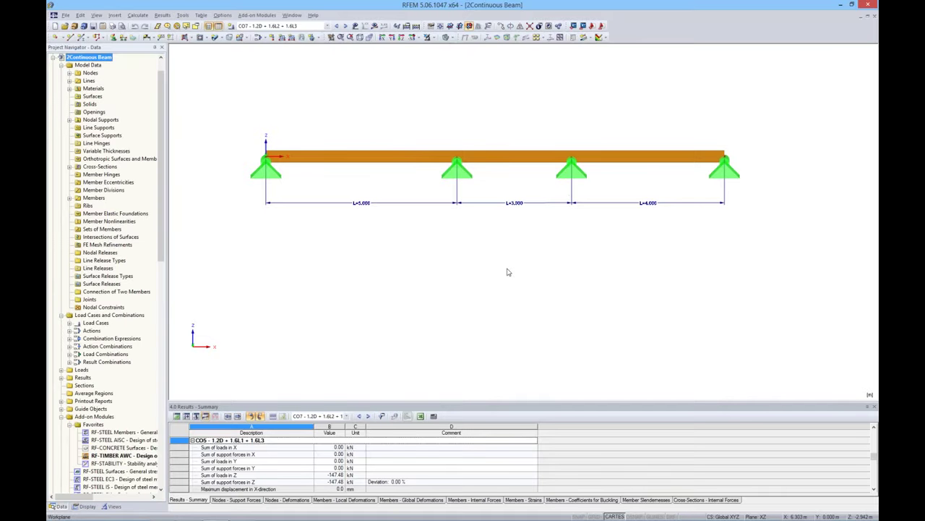
Open the beam model's parameter list for editing and position it clear of the beam
{"action": "left_click", "coordinate": [81, 17]}
{"action": "left_click", "coordinate": [82, 16]}
{"action": "left_click", "coordinate": [116, 297]}
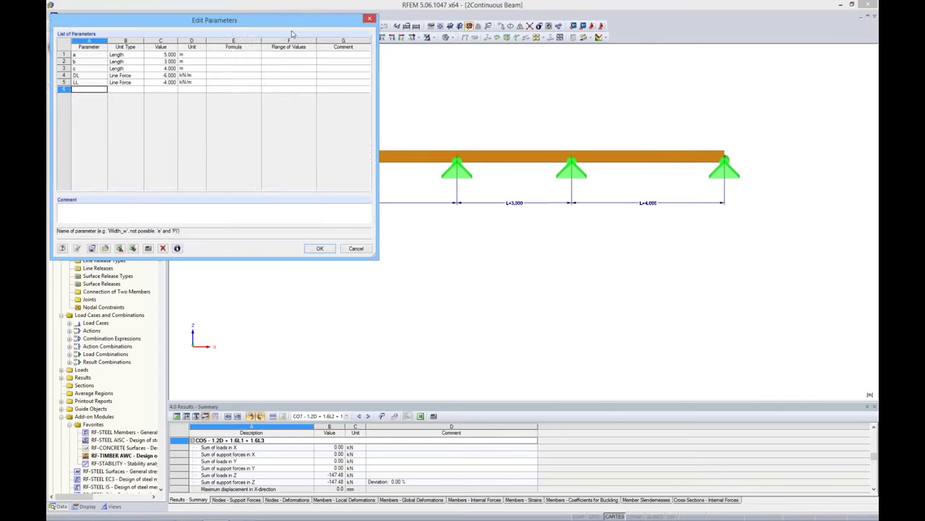
{"action": "left_click_drag", "start_coordinate": [292, 25], "coordinate": [528, 258]}
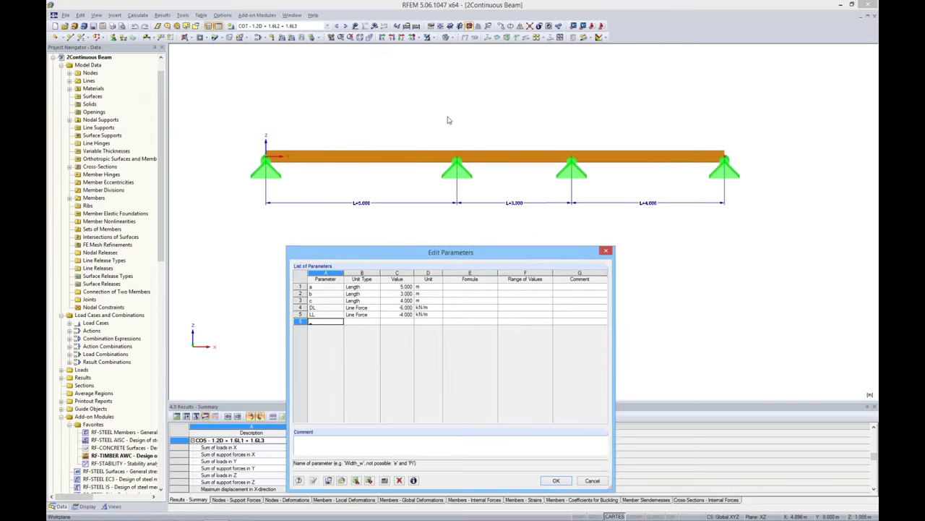
{"action": "middle_click_drag", "start_coordinate": [341, 123], "coordinate": [320, 70]}
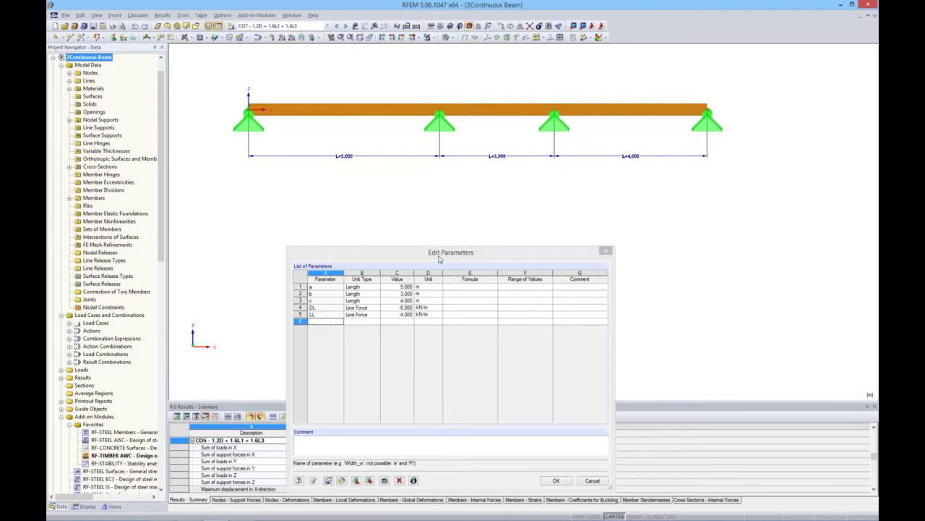
{"action": "left_click_drag", "start_coordinate": [439, 257], "coordinate": [479, 222]}
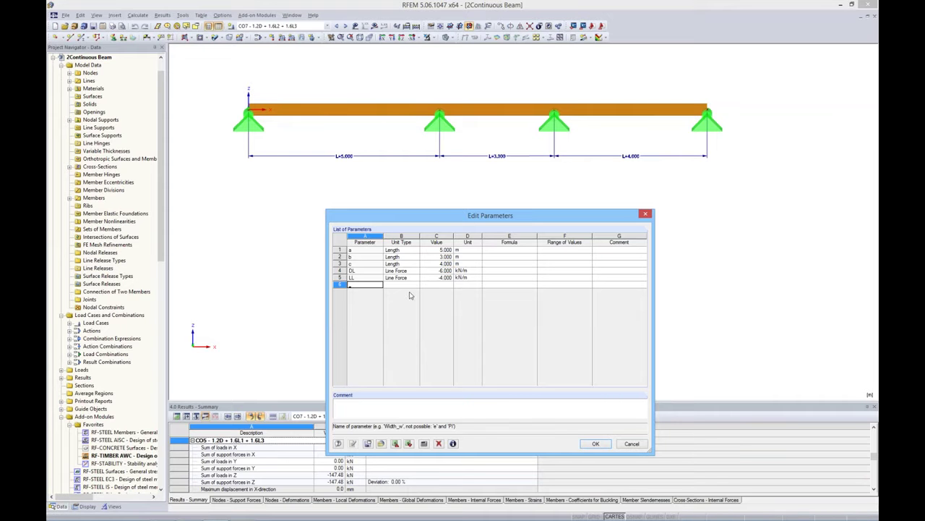
Look through the unit types available for parameter a, leaving it as Length
{"action": "left_click", "coordinate": [404, 249]}
{"action": "left_click", "coordinate": [416, 250]}
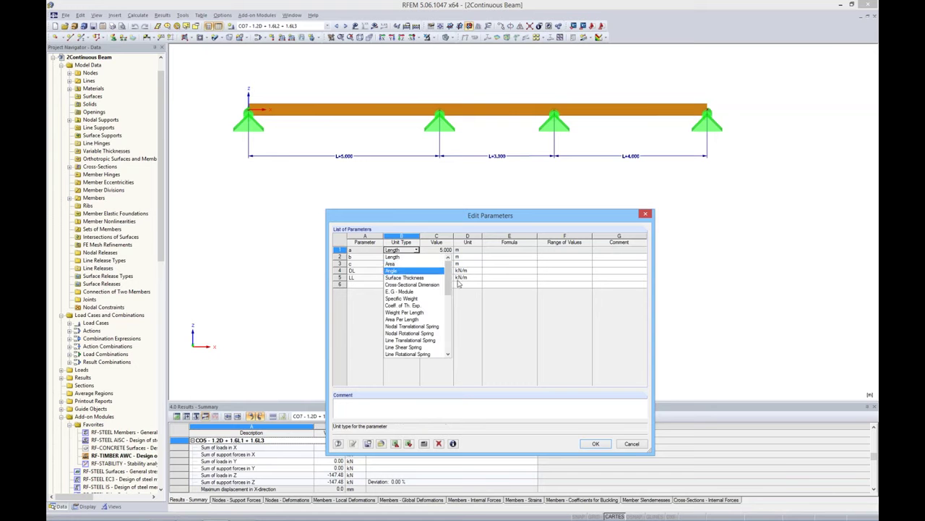
{"action": "left_click_drag", "start_coordinate": [447, 275], "coordinate": [442, 332]}
{"action": "left_click", "coordinate": [462, 334]}
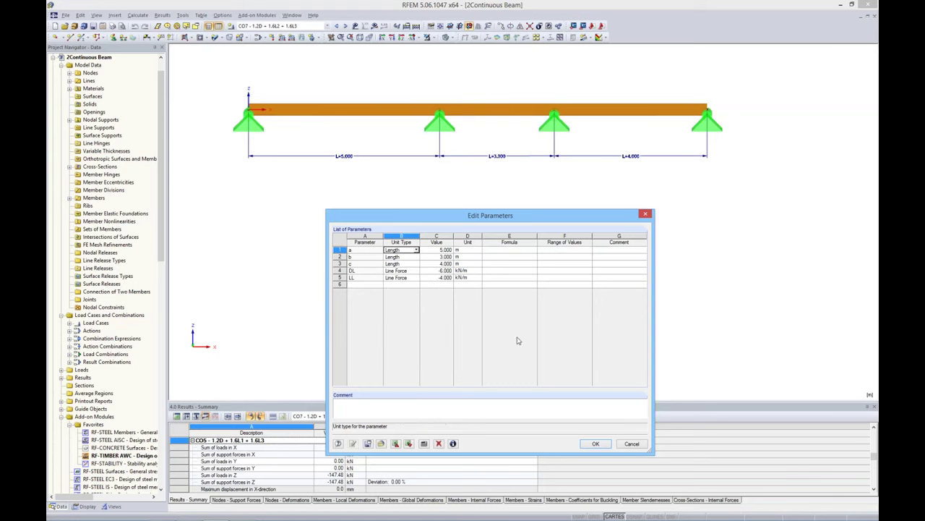
Set the span parameters a to 2 m, b to 5 m and c to 3 m, and apply them to the beam
{"action": "left_click", "coordinate": [437, 250]}
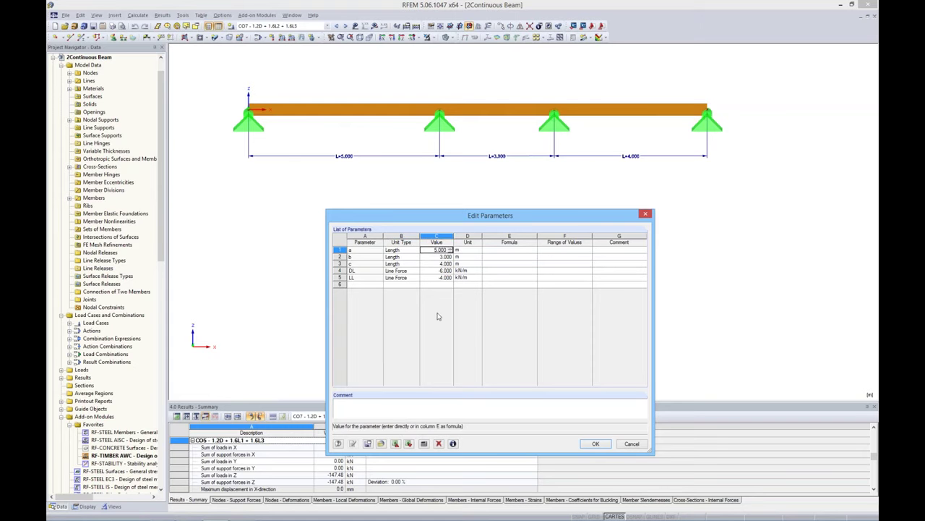
{"action": "type", "text": "2.000"}
{"action": "key", "text": "Return"}
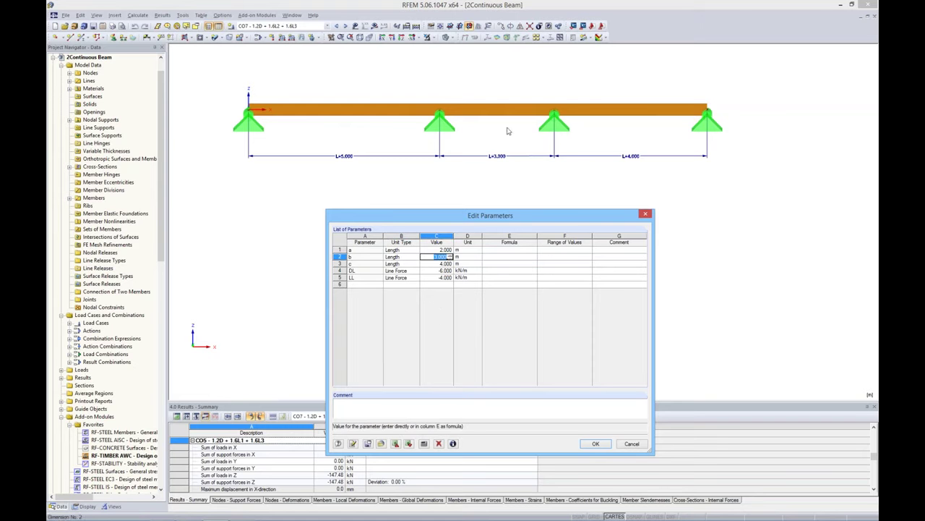
{"action": "type", "text": "5"}
{"action": "key", "text": "Return"}
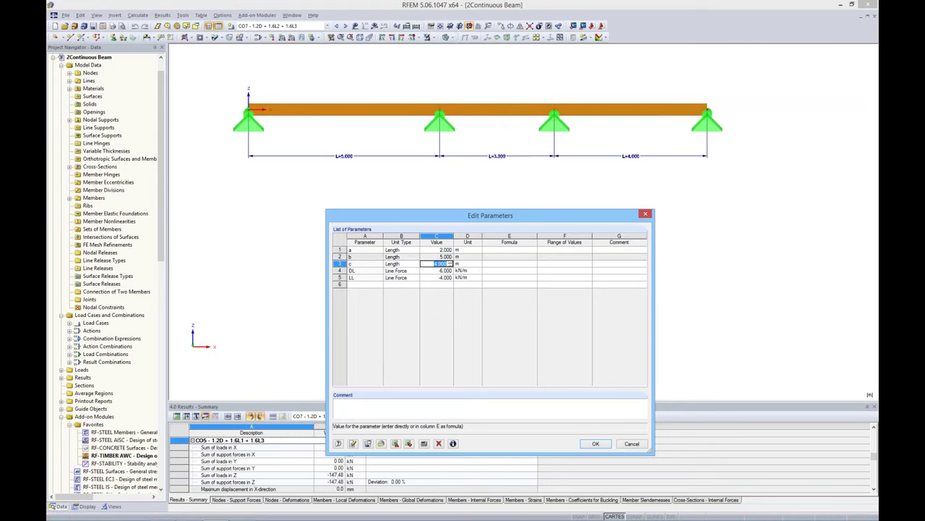
{"action": "type", "text": "3"}
{"action": "key", "text": "Return"}
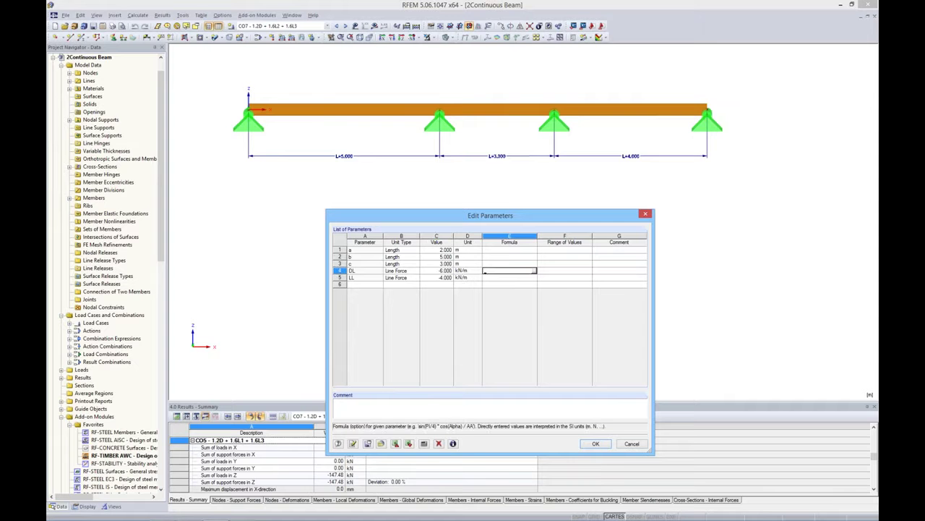
{"action": "left_click", "coordinate": [365, 284]}
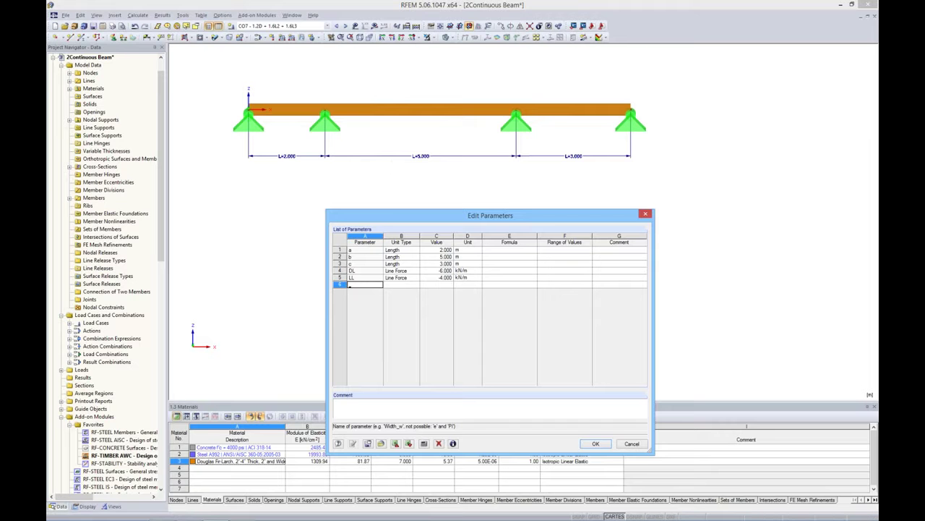
Display the beam's loads and step through load cases LC1 Dead Load to LC4 Live Load 3
{"action": "left_click", "coordinate": [356, 26]}
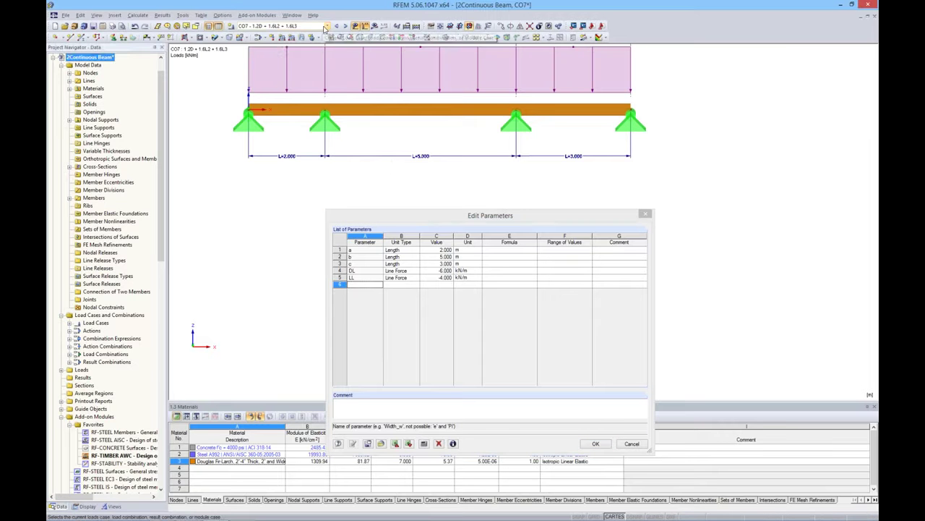
{"action": "left_click", "coordinate": [328, 26]}
{"action": "scroll", "coordinate": [318, 43], "scroll_direction": "up", "scroll_amount": 2}
{"action": "left_click", "coordinate": [304, 34]}
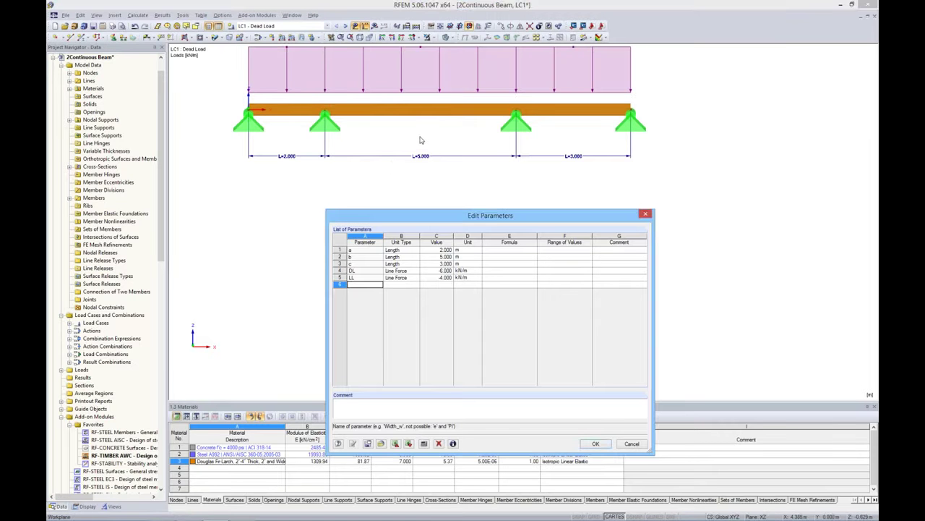
{"action": "middle_click_drag", "start_coordinate": [420, 155], "coordinate": [421, 163]}
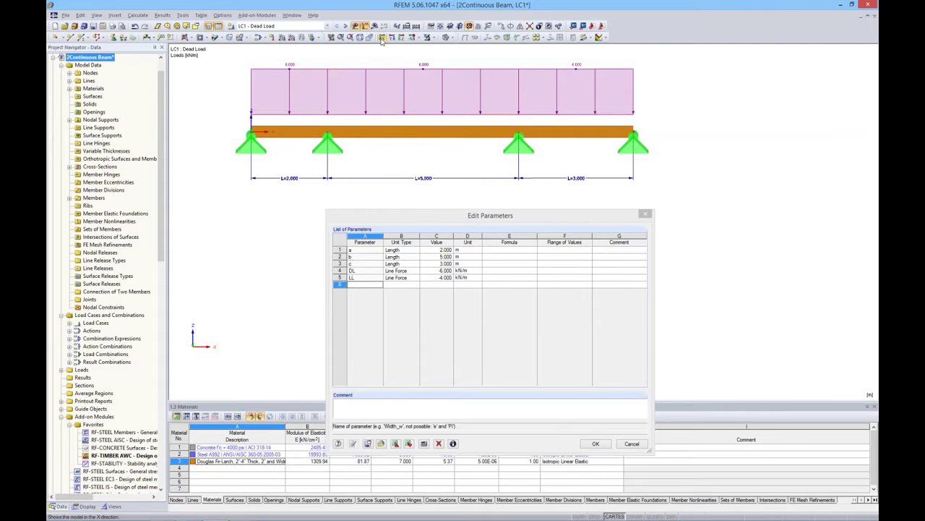
{"action": "left_click", "coordinate": [346, 26]}
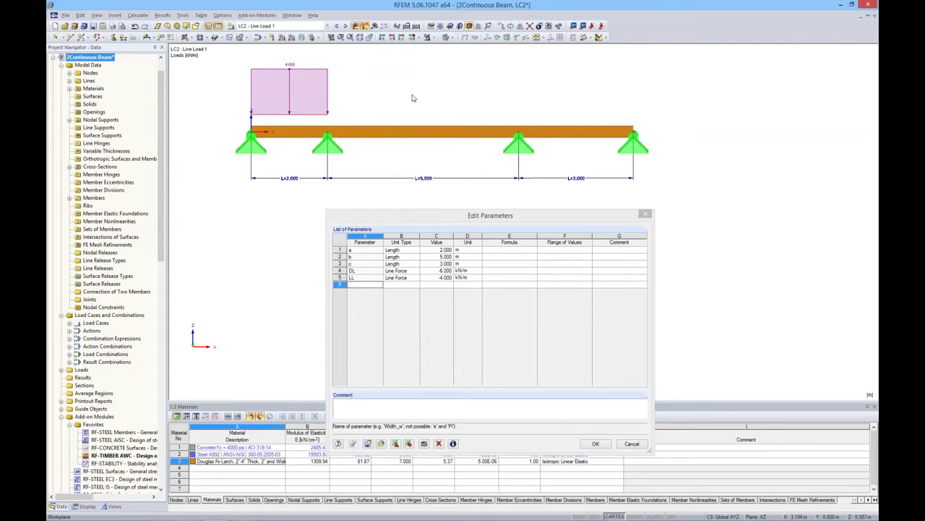
{"action": "left_click", "coordinate": [346, 27]}
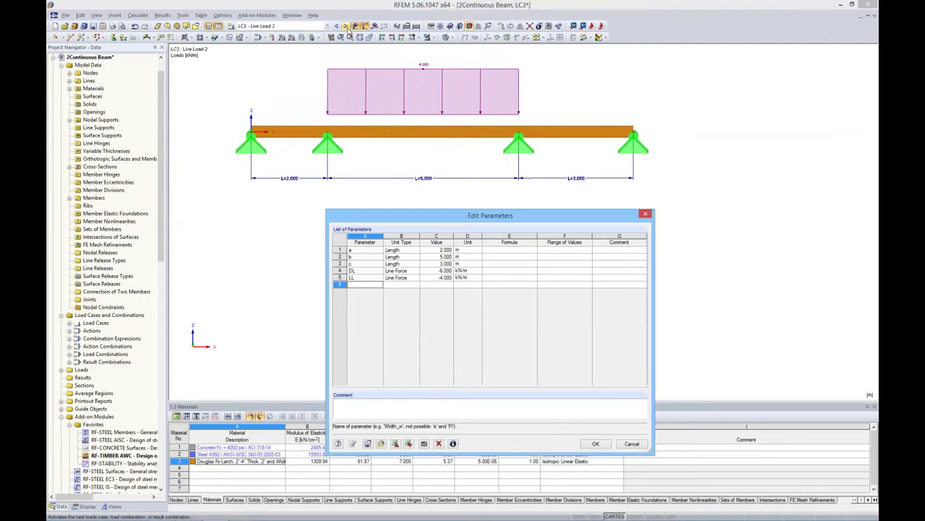
{"action": "left_click", "coordinate": [346, 27]}
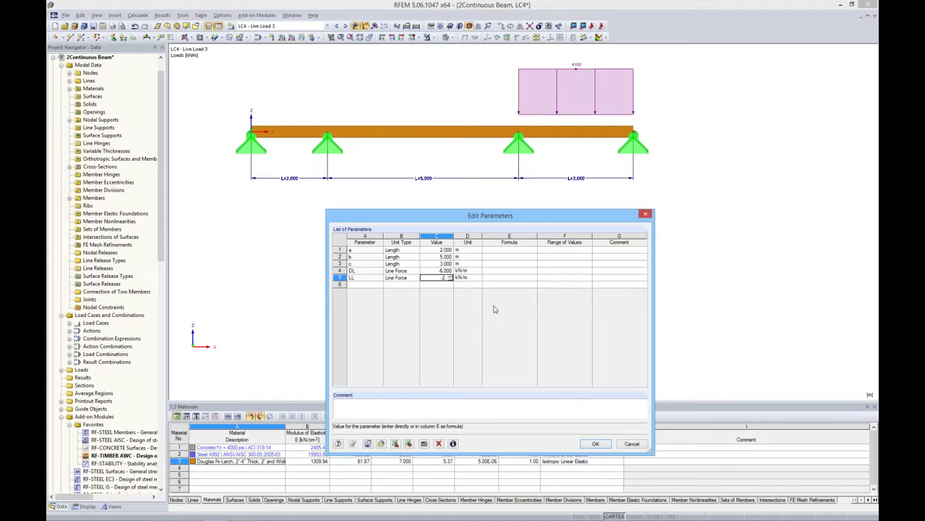
Set the live load parameter LL to -2 kN/m, apply it, check load cases LC3 and LC2, and close the parameter list
{"action": "left_click", "coordinate": [564, 270]}
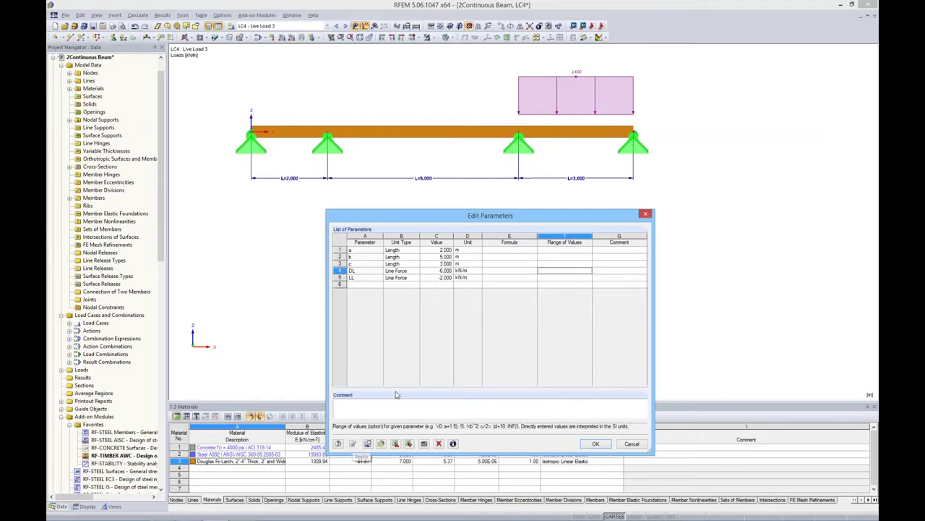
{"action": "left_click", "coordinate": [336, 26]}
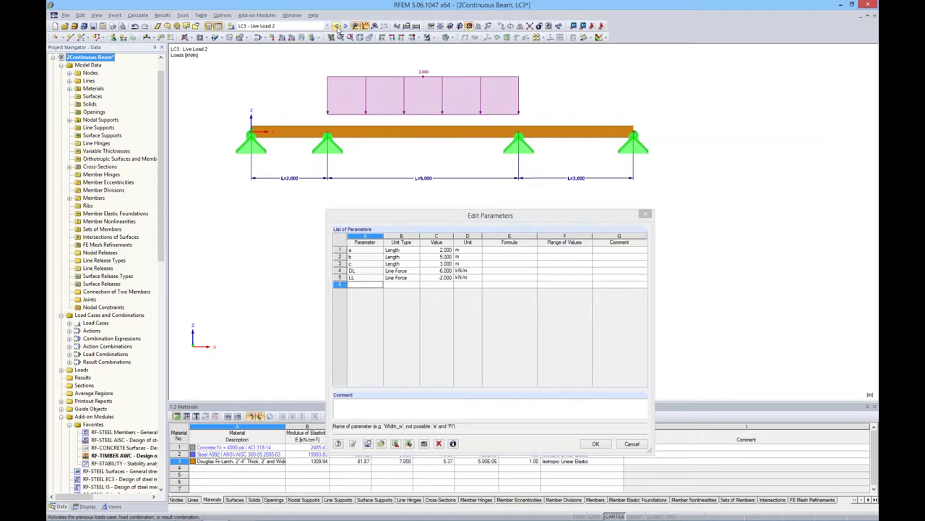
{"action": "left_click", "coordinate": [337, 26]}
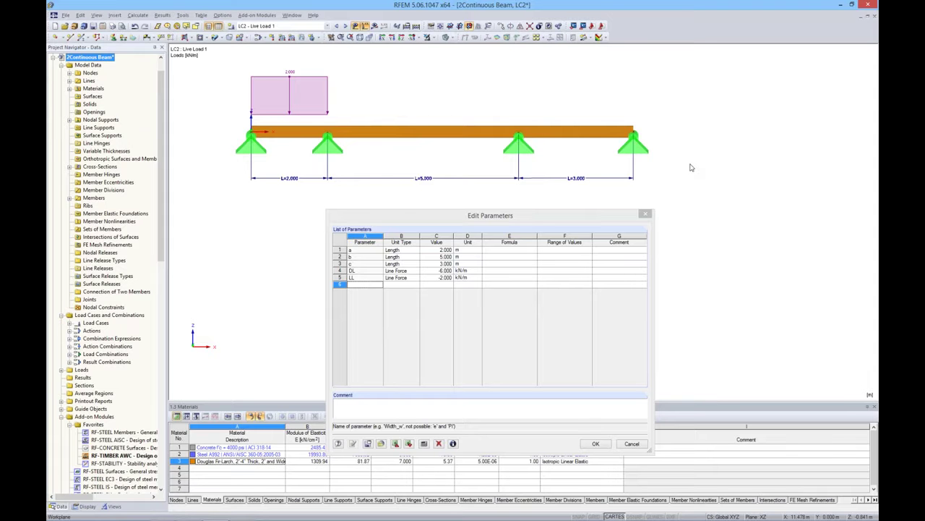
{"action": "left_click", "coordinate": [647, 215]}
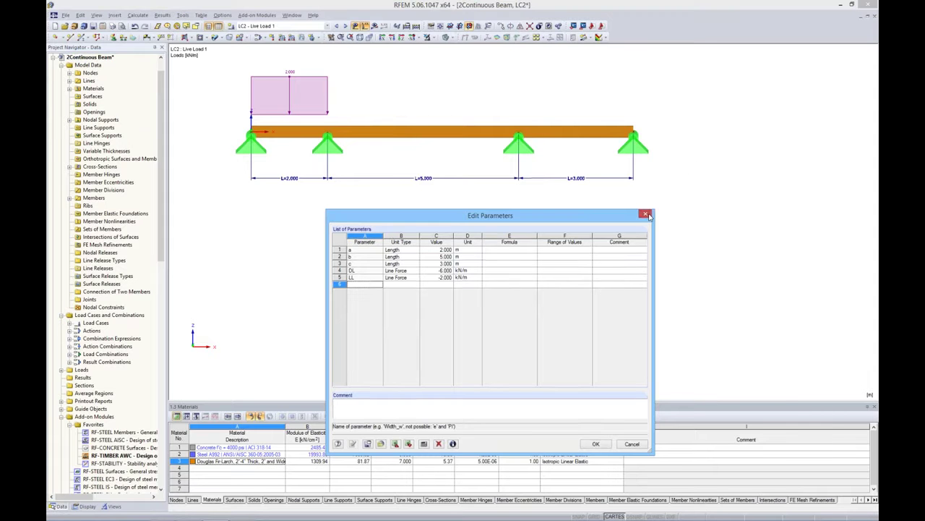
{"action": "left_click", "coordinate": [647, 215]}
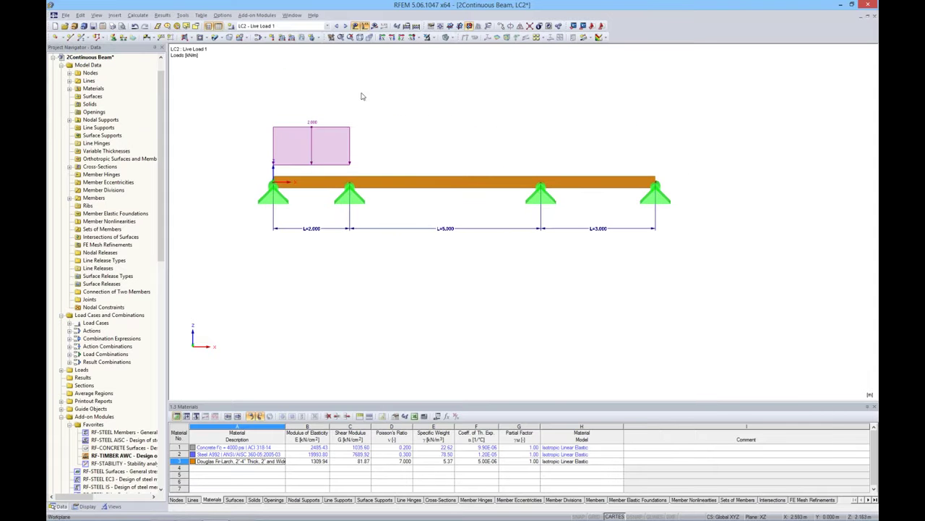
Calculate result combination RC1 and display the support reactions instead of the member results
{"action": "left_click", "coordinate": [327, 26]}
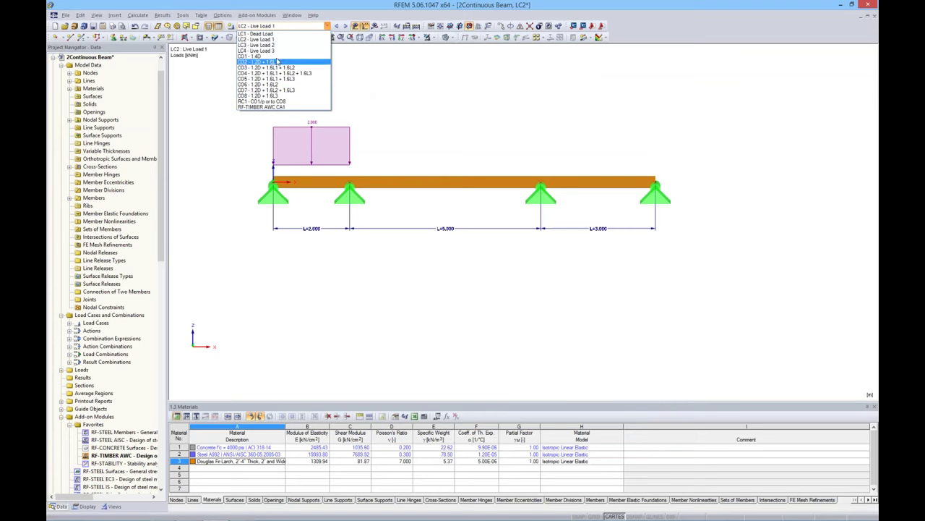
{"action": "left_click", "coordinate": [272, 102]}
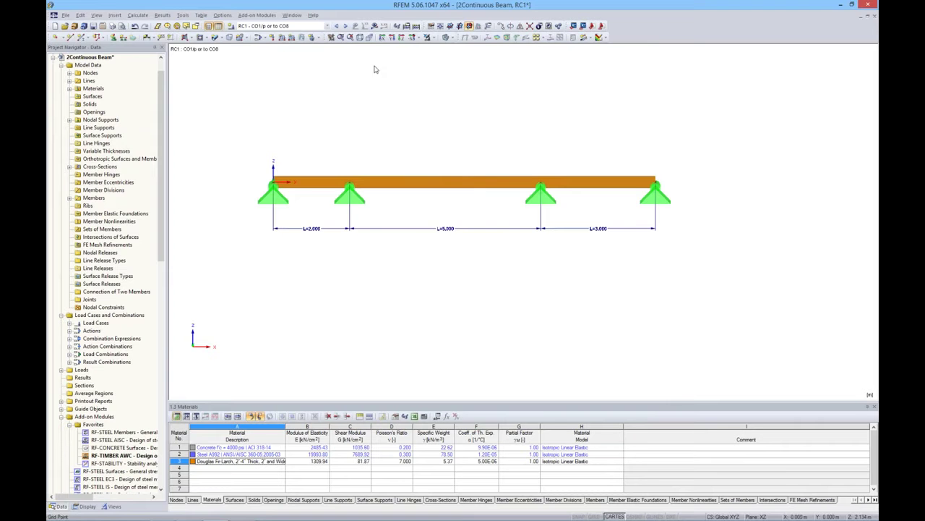
{"action": "left_click", "coordinate": [375, 26]}
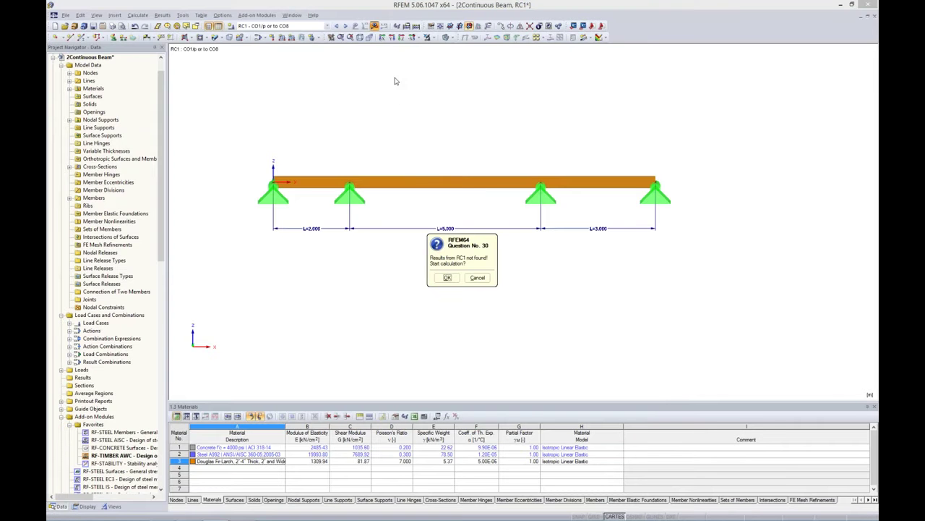
{"action": "left_click", "coordinate": [447, 277]}
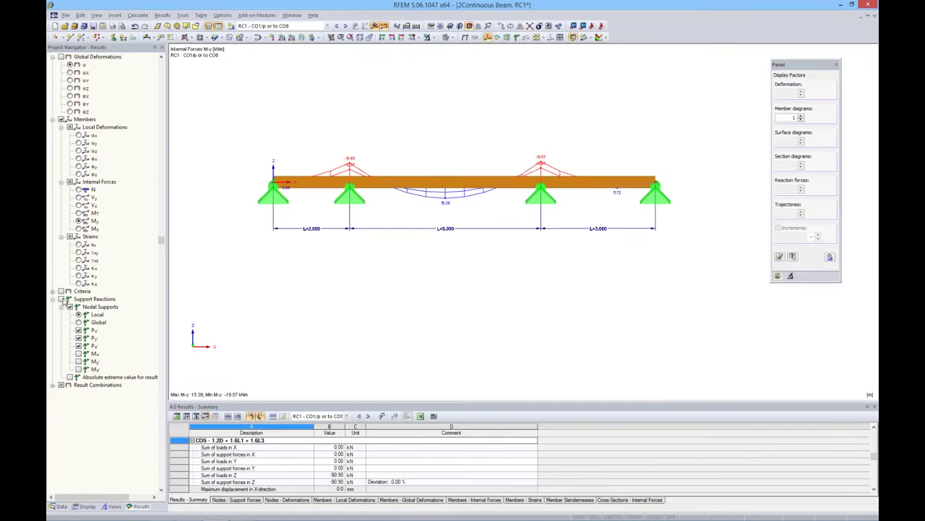
{"action": "left_click", "coordinate": [68, 306]}
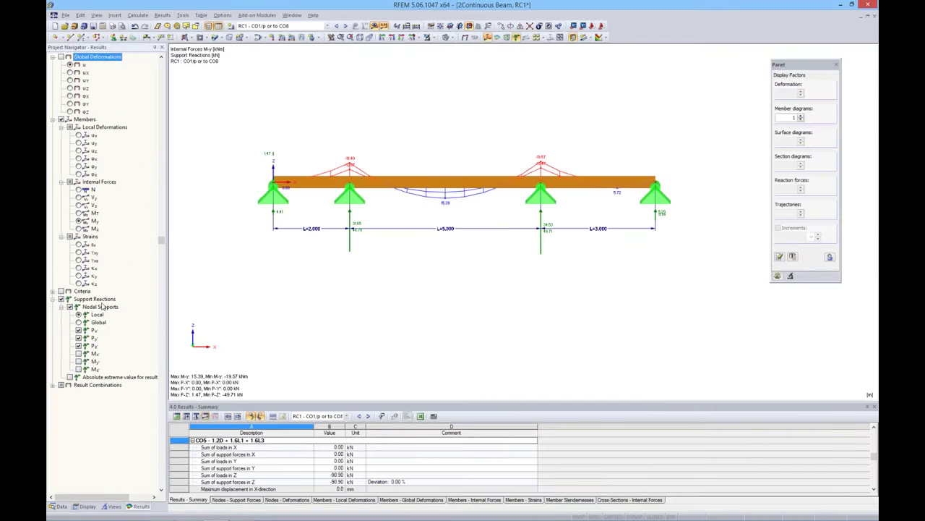
{"action": "left_click", "coordinate": [61, 119]}
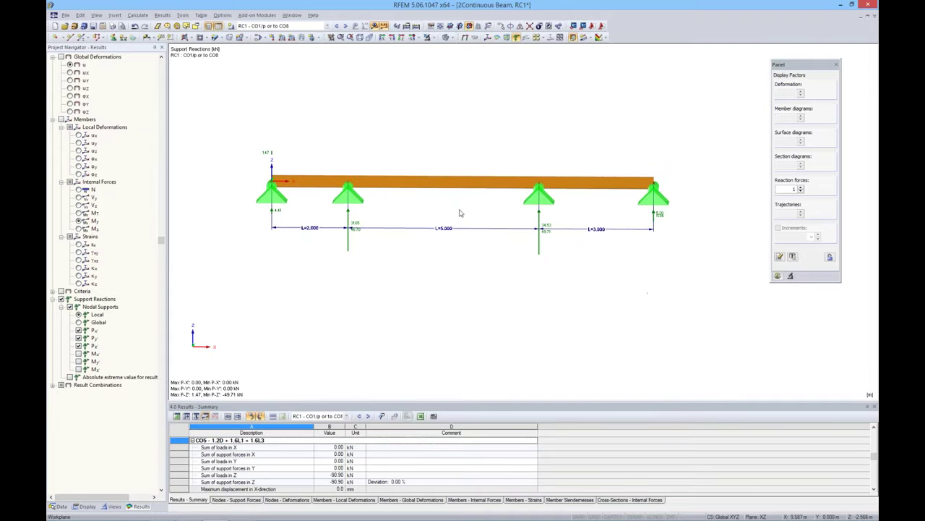
Step through the support reactions of the load combinations from CO8 back to CO4, ending on CO5
{"action": "left_click", "coordinate": [337, 26]}
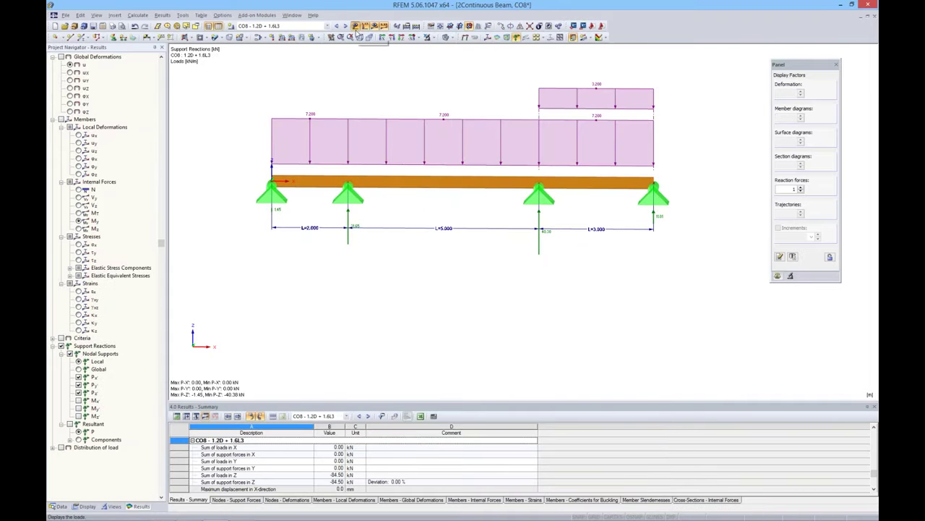
{"action": "left_click", "coordinate": [336, 26]}
{"action": "left_click", "coordinate": [337, 26]}
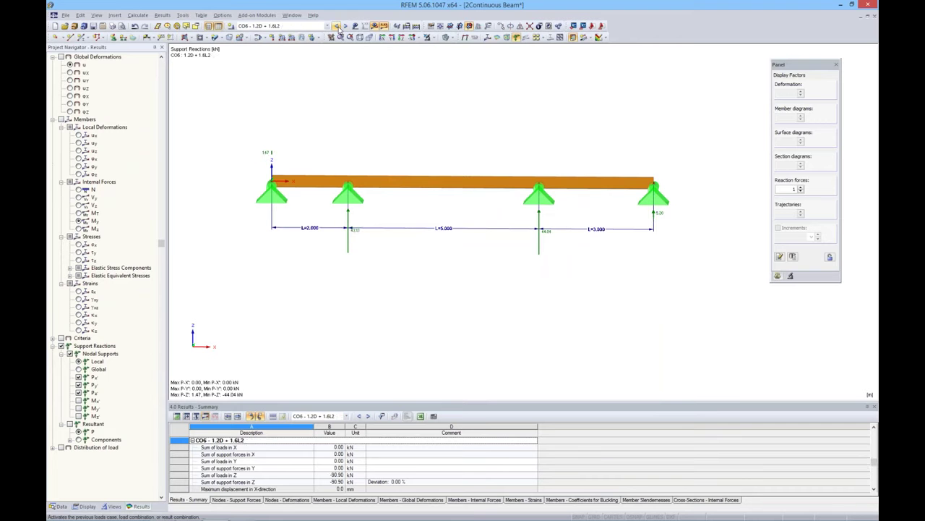
{"action": "left_click", "coordinate": [337, 26]}
{"action": "left_click", "coordinate": [336, 27]}
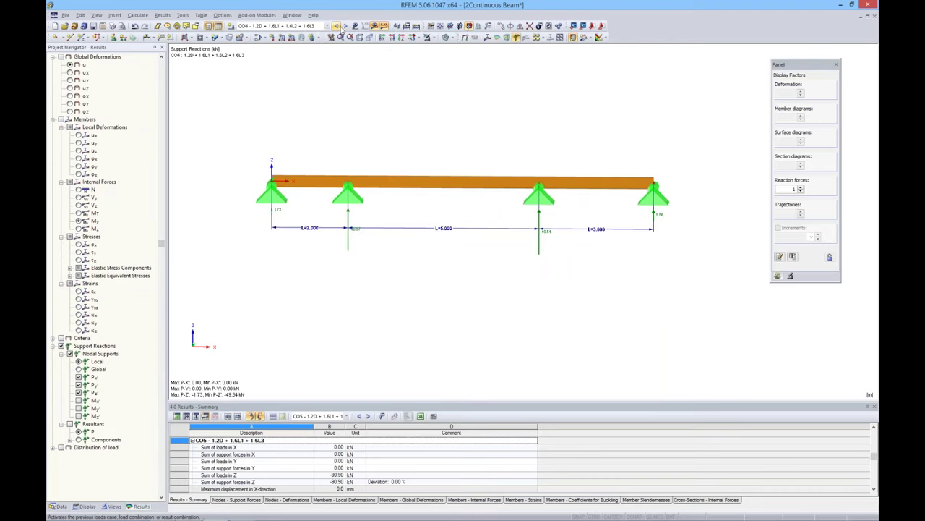
{"action": "left_click", "coordinate": [345, 26]}
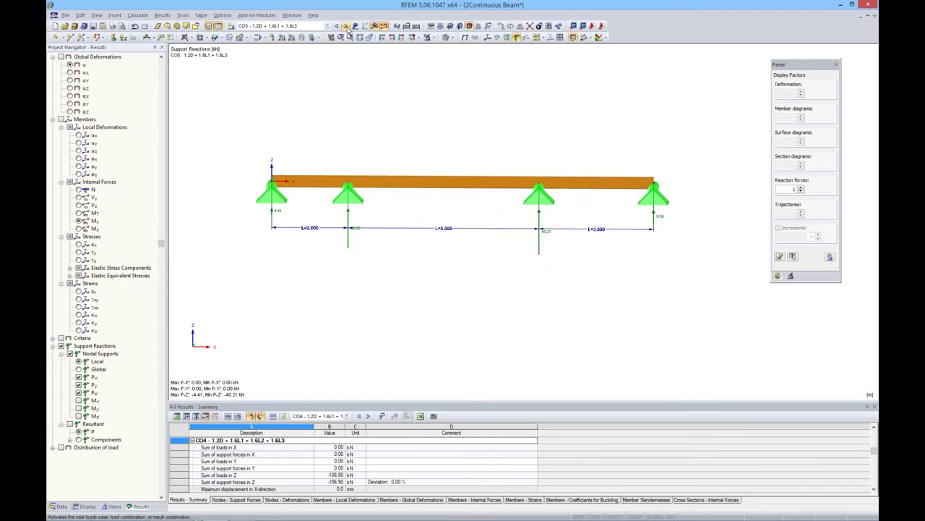
Open the existing printout report PR1: Printout Report Short from the model data
{"action": "left_click", "coordinate": [59, 505]}
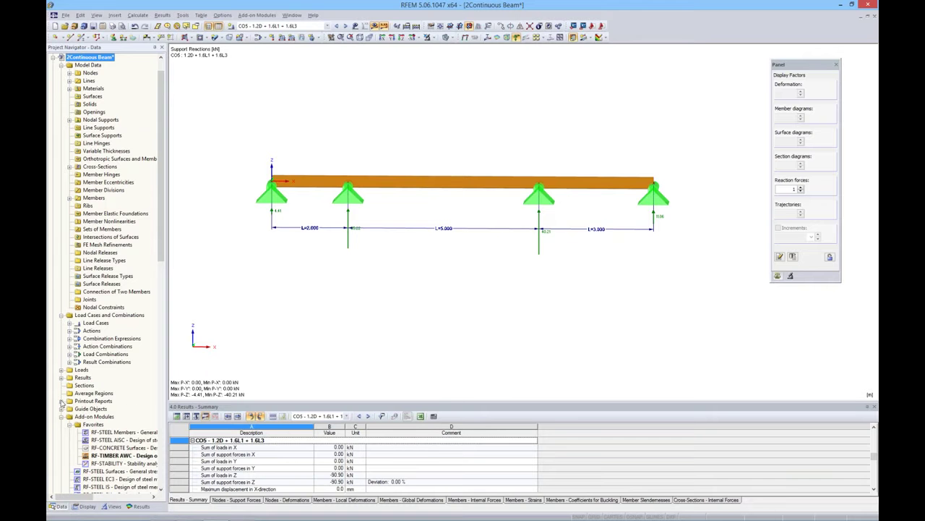
{"action": "left_click", "coordinate": [61, 400]}
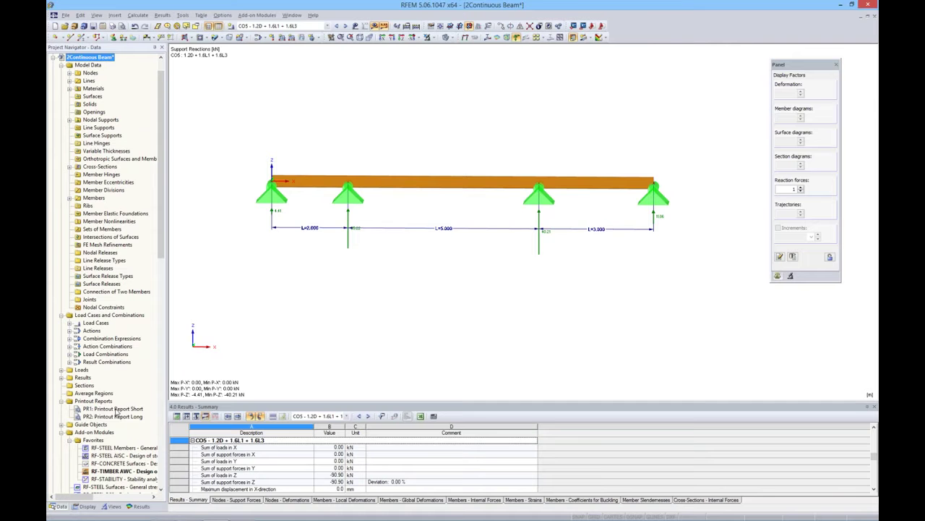
{"action": "double_click", "coordinate": [116, 409]}
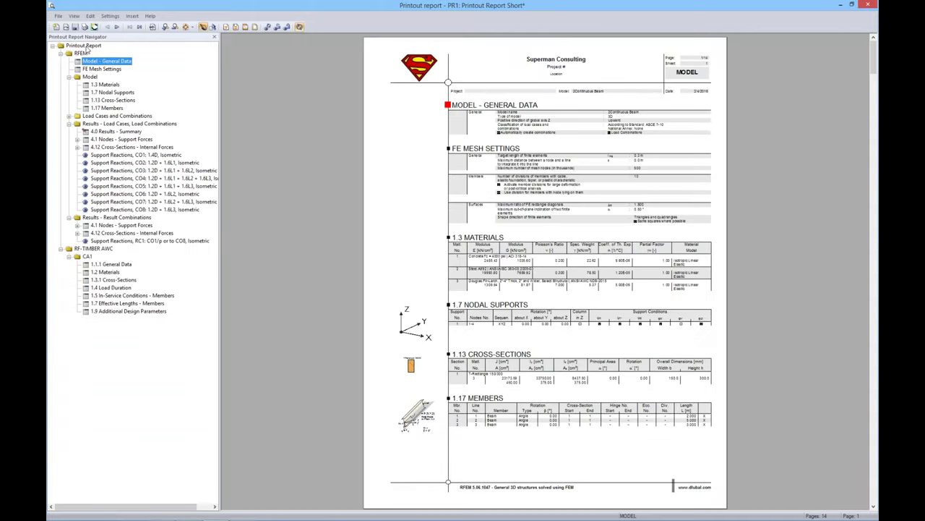
Review the report's FE mesh settings, results summary, support forces and cross-section internal forces
{"action": "left_click", "coordinate": [96, 70]}
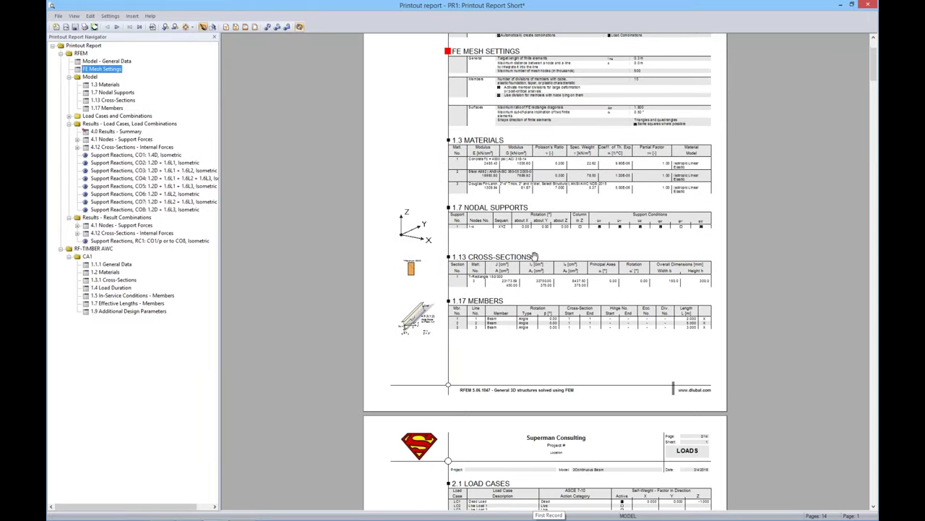
{"action": "scroll", "coordinate": [535, 256], "scroll_direction": "down", "scroll_amount": 10}
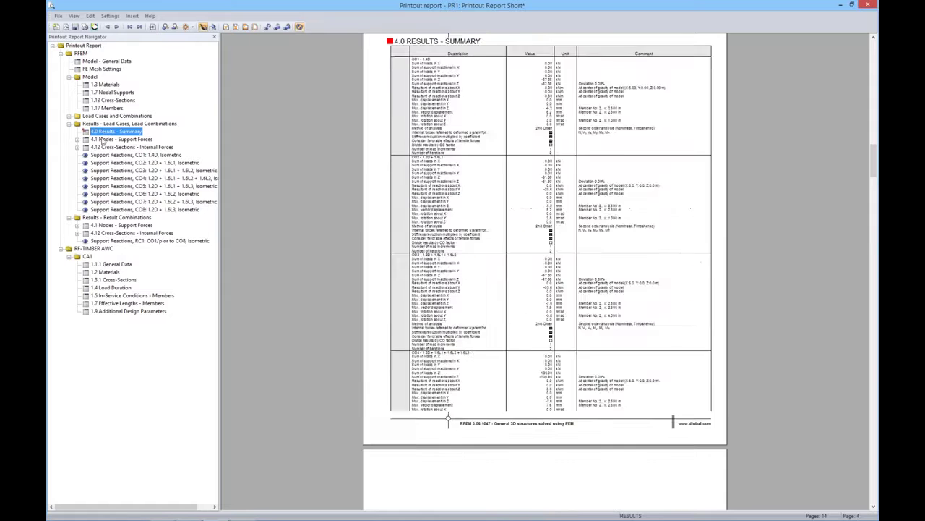
{"action": "scroll", "coordinate": [493, 271], "scroll_direction": "down", "scroll_amount": 5}
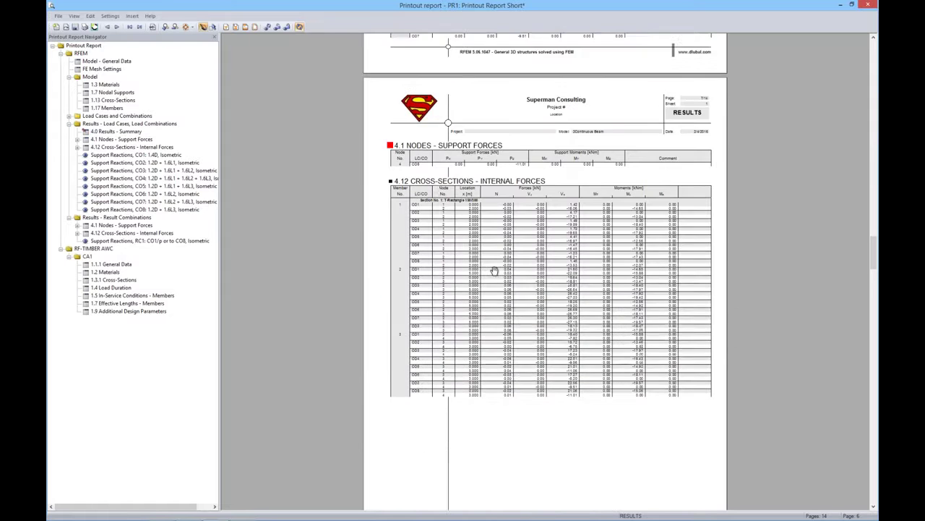
{"action": "scroll", "coordinate": [494, 270], "scroll_direction": "down", "scroll_amount": 10}
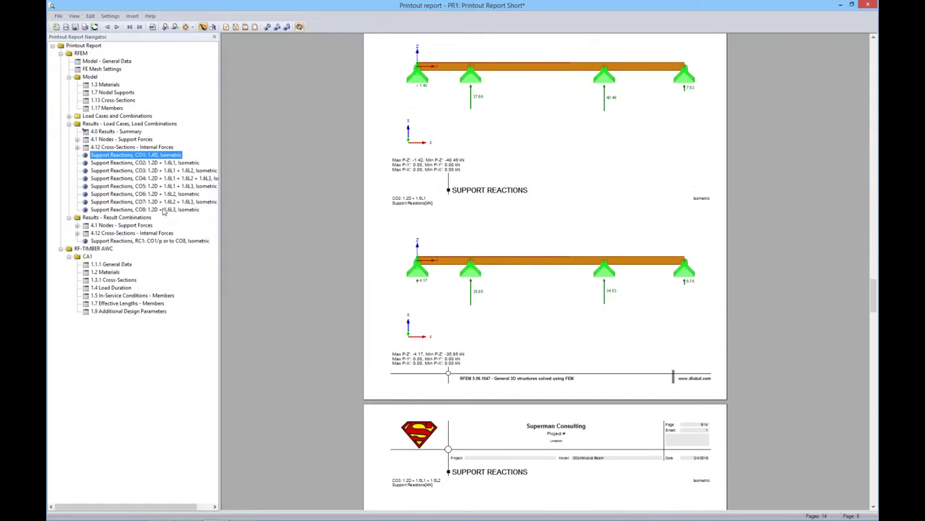
{"action": "scroll", "coordinate": [163, 211], "scroll_direction": "up", "scroll_amount": 5}
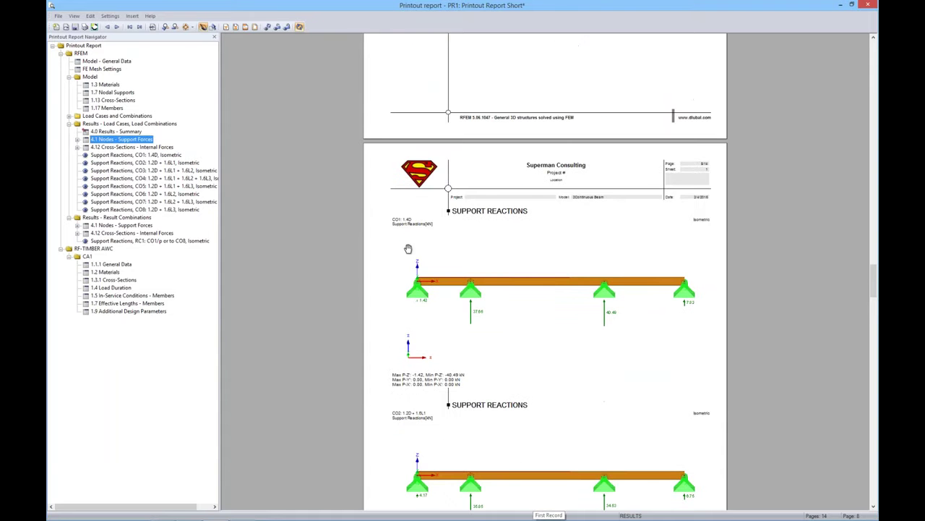
Examine the report's support reaction graphics for load combinations CO1 to CO6, and close the report without saving it
{"action": "left_click", "coordinate": [133, 155]}
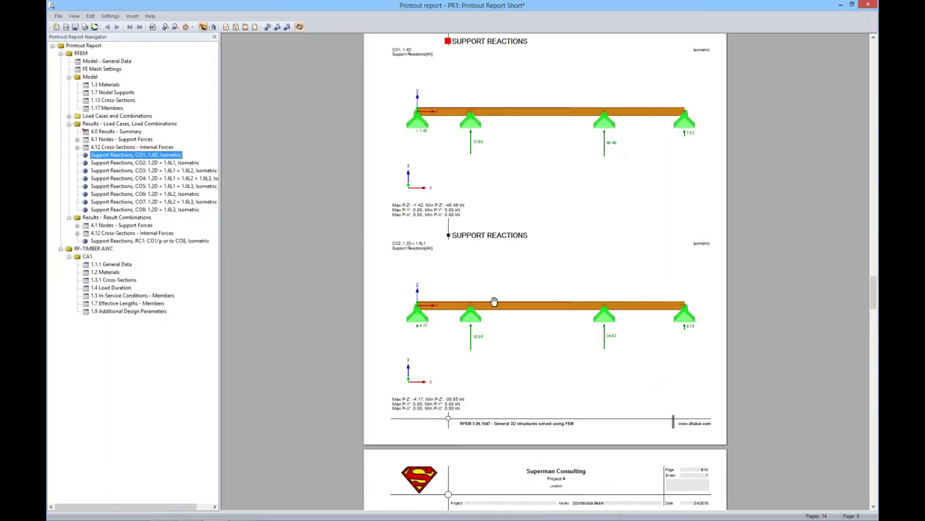
{"action": "scroll", "coordinate": [494, 302], "scroll_direction": "down", "scroll_amount": 3}
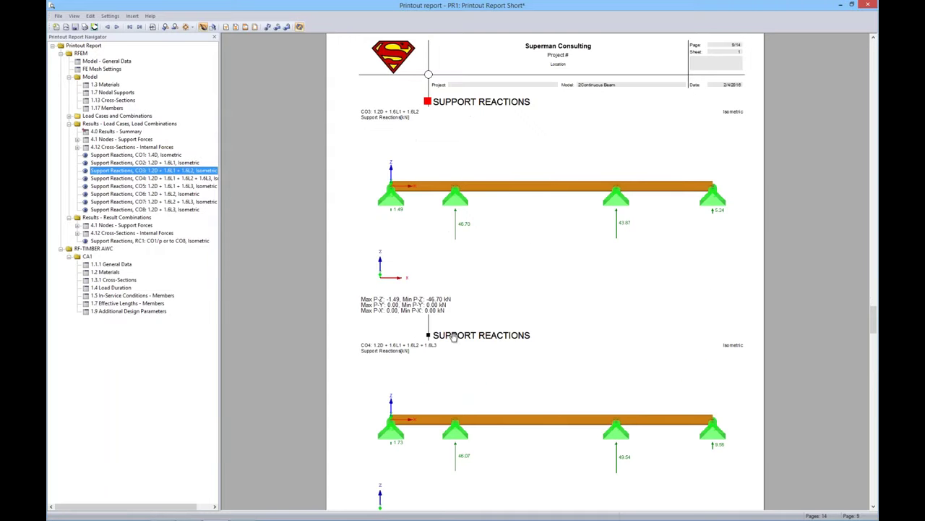
{"action": "scroll", "coordinate": [453, 338], "scroll_direction": "down", "scroll_amount": 5}
{"action": "scroll", "coordinate": [453, 337], "scroll_direction": "down", "scroll_amount": 3}
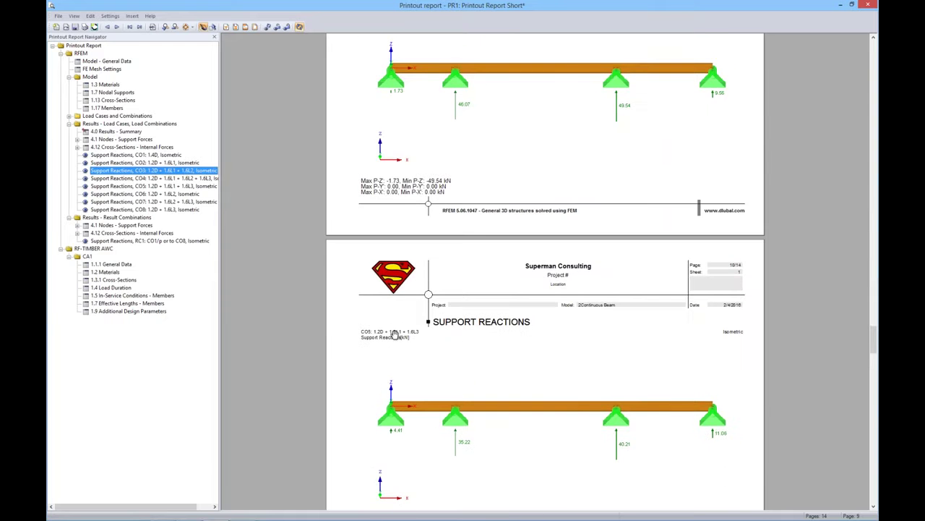
{"action": "scroll", "coordinate": [371, 352], "scroll_direction": "down", "scroll_amount": 5}
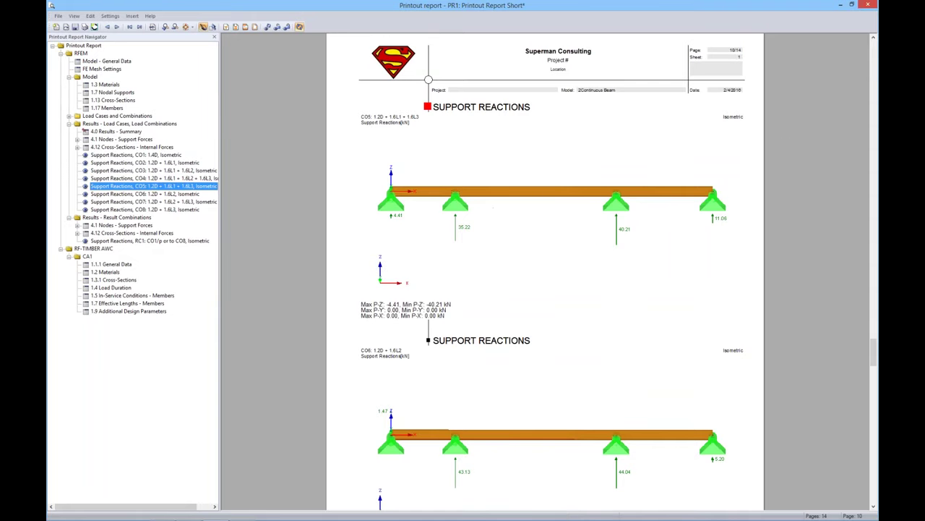
{"action": "left_click", "coordinate": [870, 6]}
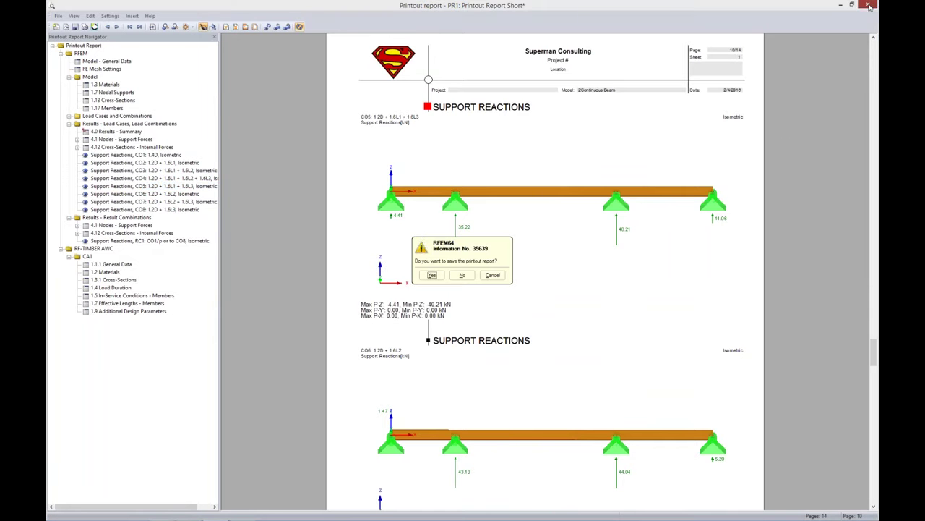
{"action": "left_click", "coordinate": [462, 275]}
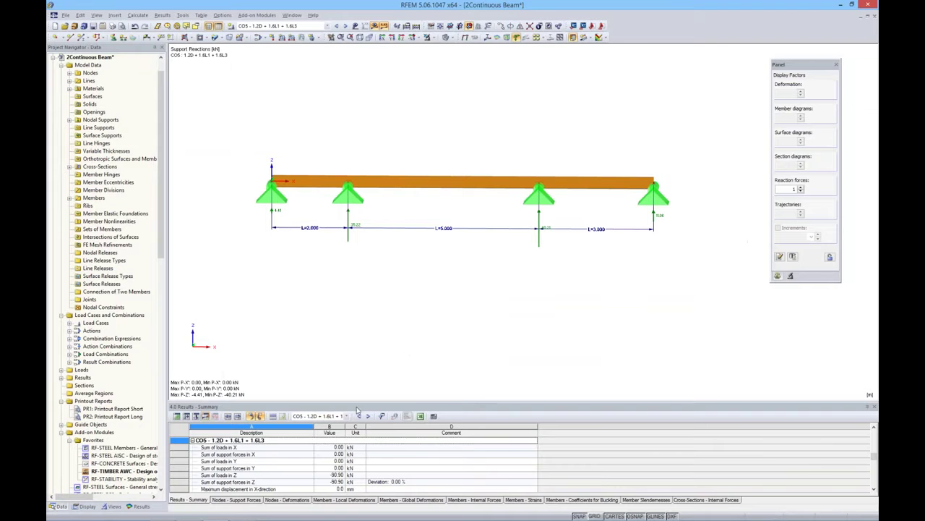
Edit the model parameters, setting length a to 5 m and length b to 2 m, and apply them to the beam
{"action": "left_click", "coordinate": [176, 418]}
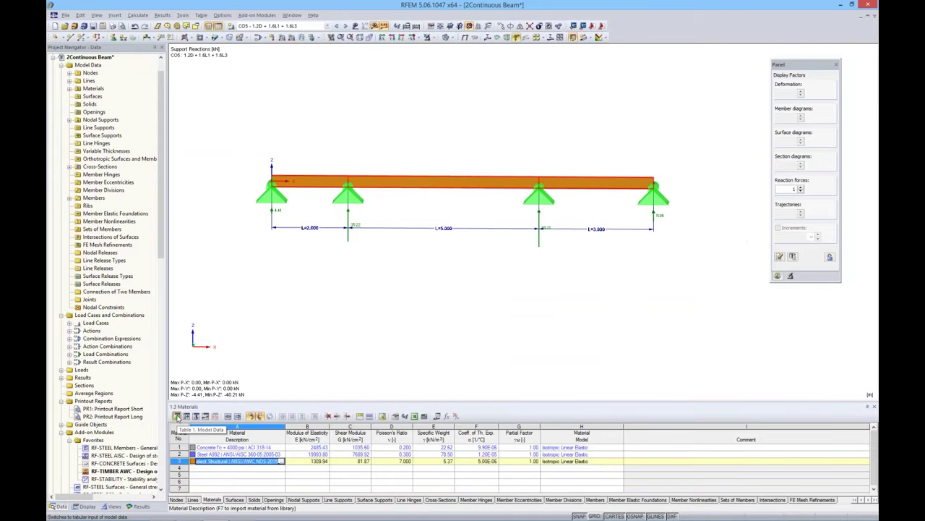
{"action": "left_click", "coordinate": [437, 417]}
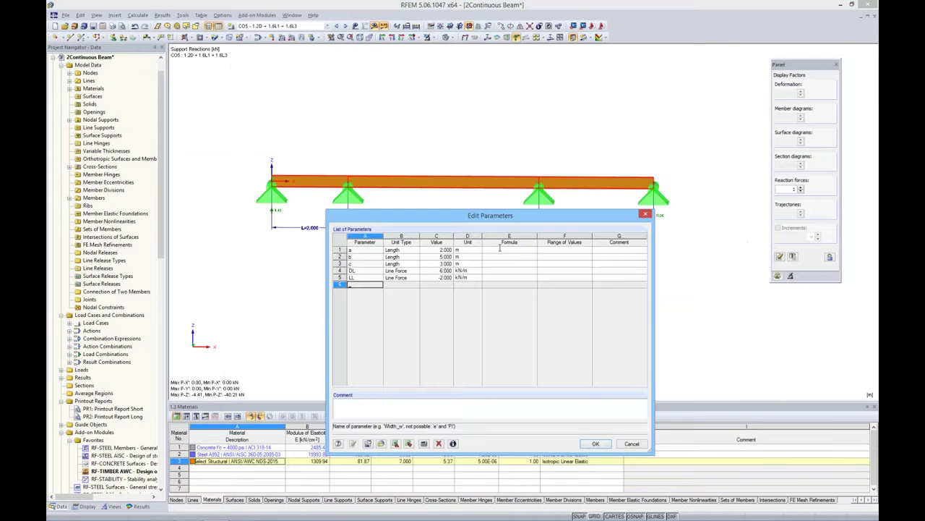
{"action": "left_click_drag", "start_coordinate": [497, 221], "coordinate": [484, 286]}
{"action": "left_click", "coordinate": [423, 314]}
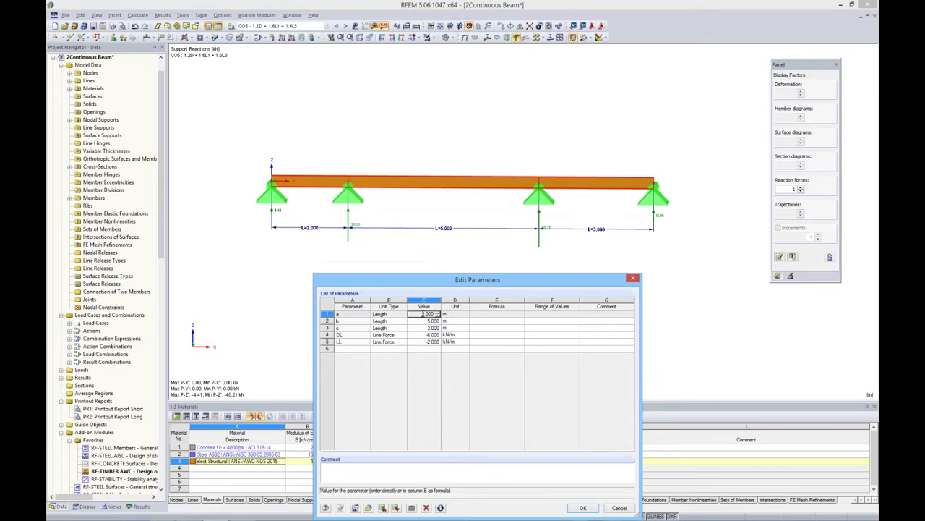
{"action": "key", "text": "Return"}
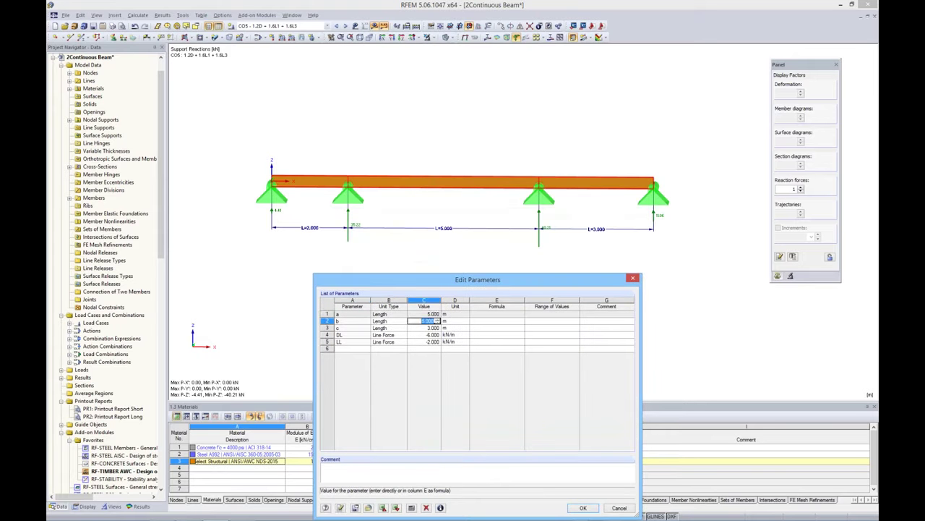
{"action": "type", "text": "2"}
{"action": "key", "text": "Return"}
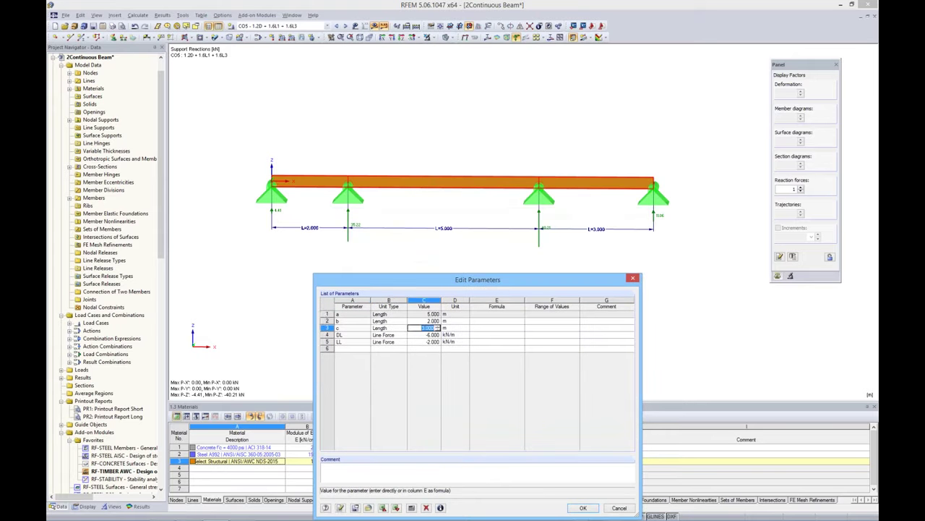
{"action": "left_click", "coordinate": [497, 342]}
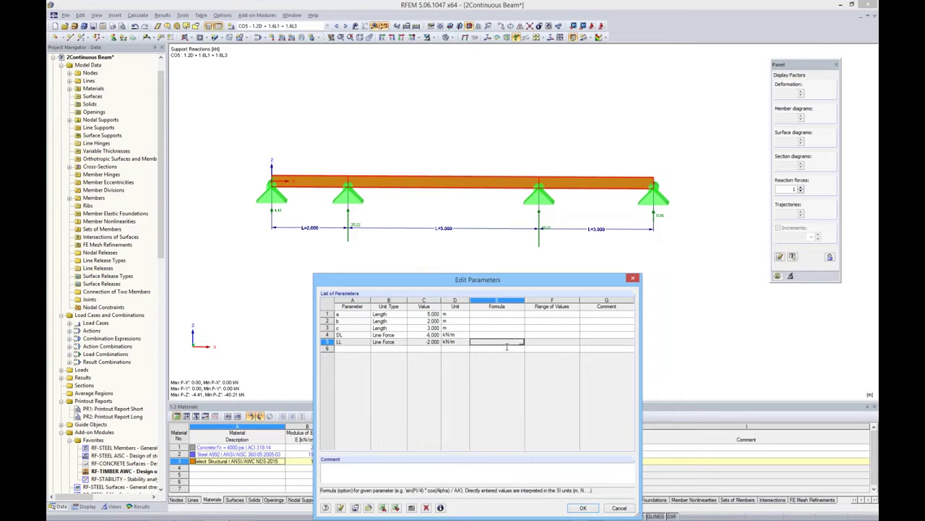
{"action": "left_click", "coordinate": [583, 507]}
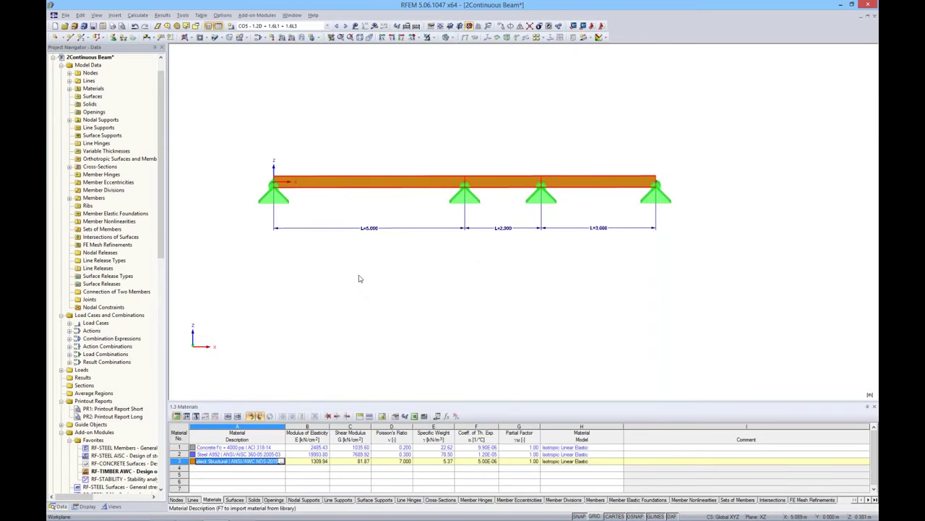
Recalculate the results for load combination CO5 and reopen the printout report PR1: Printout Report Short
{"action": "left_click", "coordinate": [373, 25]}
{"action": "left_click", "coordinate": [447, 278]}
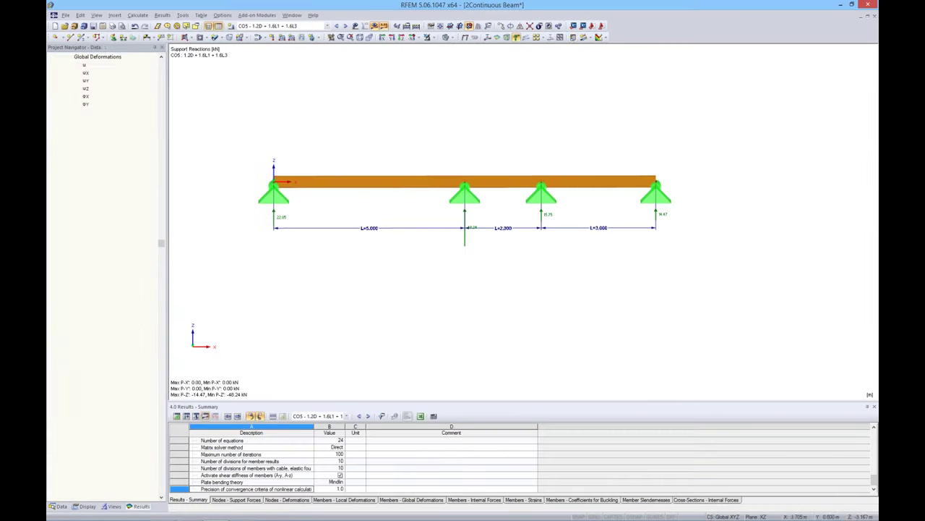
{"action": "left_click", "coordinate": [59, 505]}
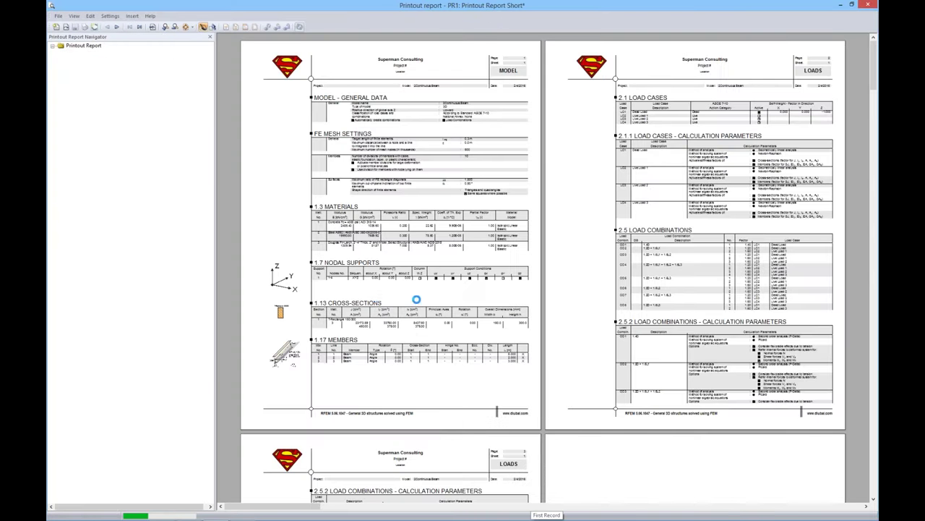
Examine the report's graphics for load combinations CO1 to CO4, and close the report without saving it
{"action": "left_click", "coordinate": [122, 154]}
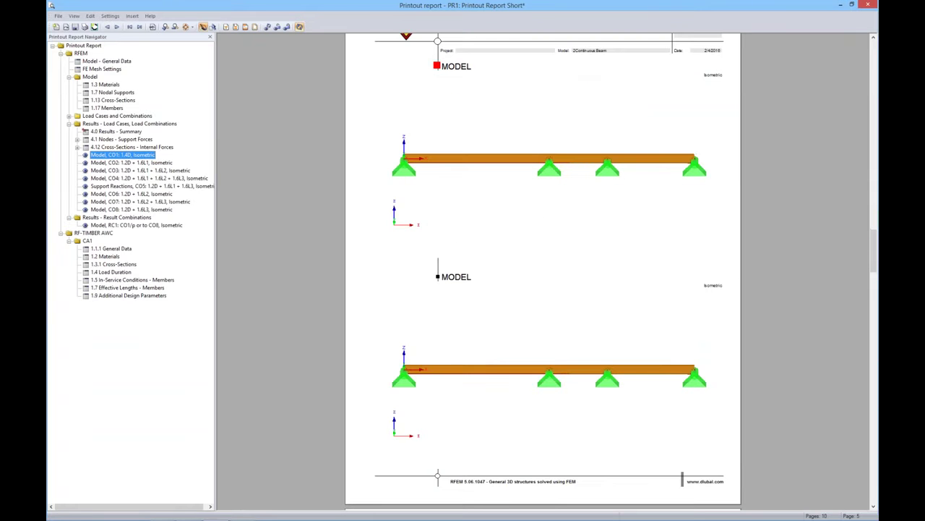
{"action": "left_click", "coordinate": [154, 164]}
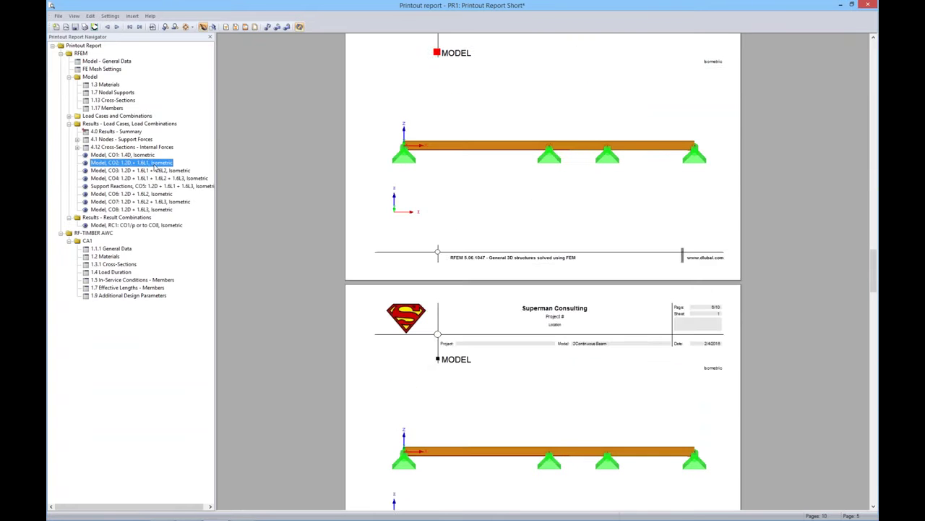
{"action": "left_click", "coordinate": [154, 171]}
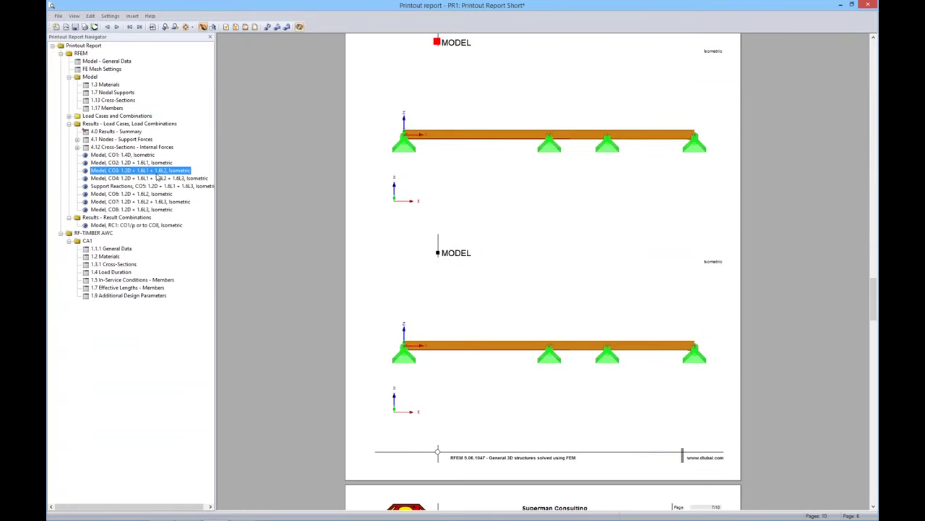
{"action": "left_click", "coordinate": [155, 179]}
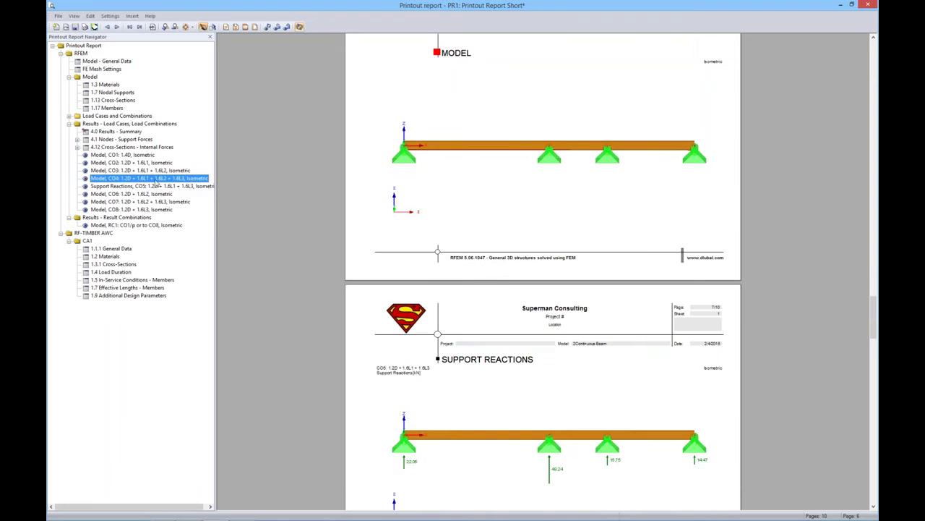
{"action": "left_click", "coordinate": [868, 4]}
{"action": "left_click", "coordinate": [430, 275]}
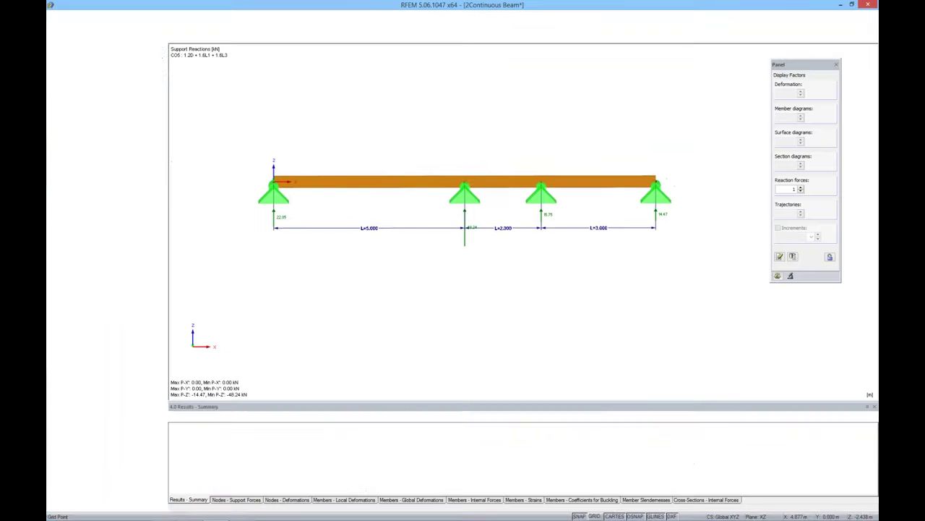
{"action": "mouse_move", "coordinate": [109, 513]}
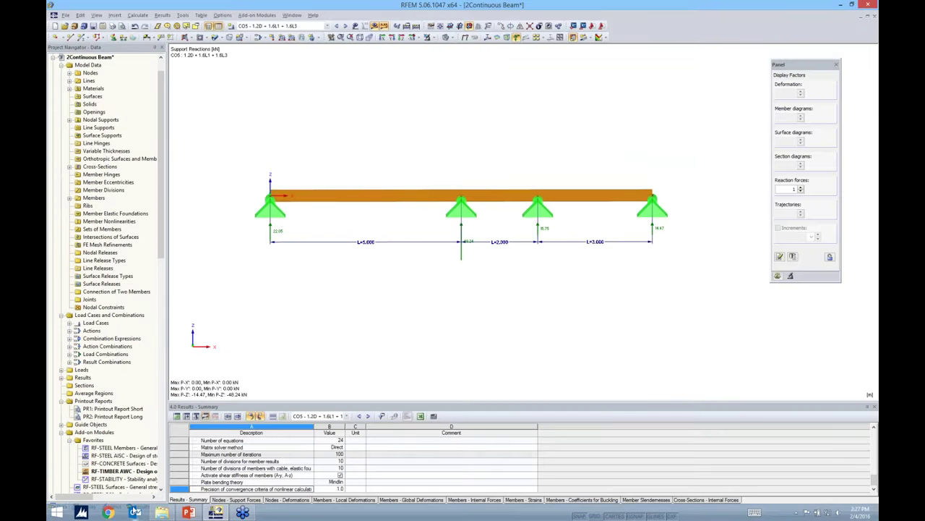
{"action": "left_click", "coordinate": [138, 505]}
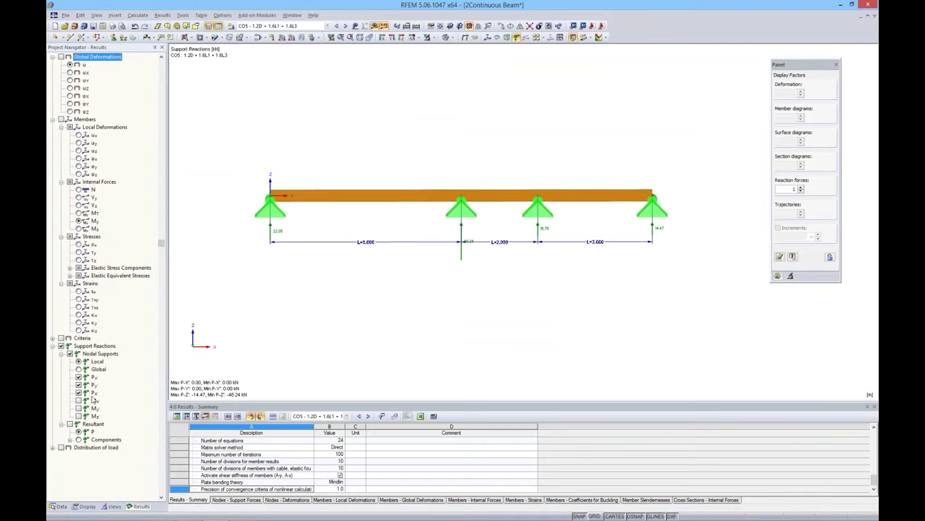
{"action": "left_click", "coordinate": [61, 506]}
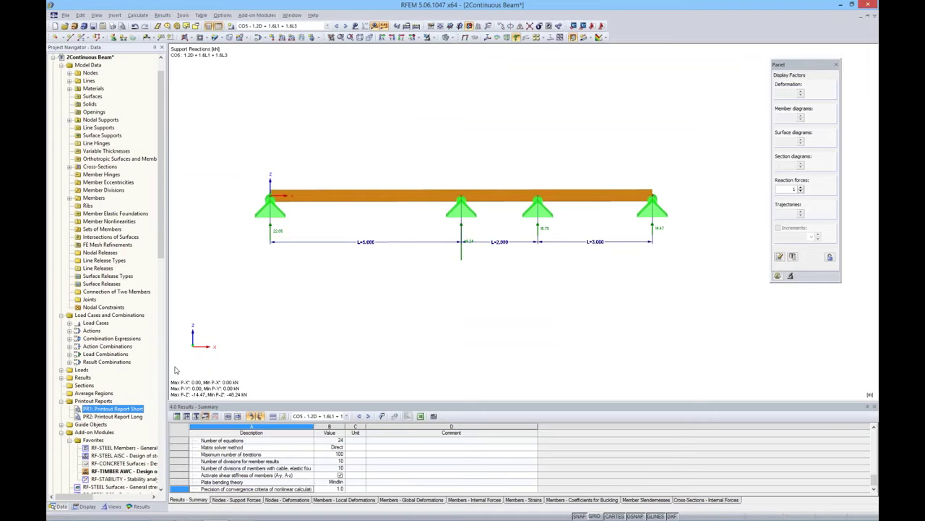
{"action": "middle_click_drag", "start_coordinate": [526, 289], "coordinate": [518, 292]}
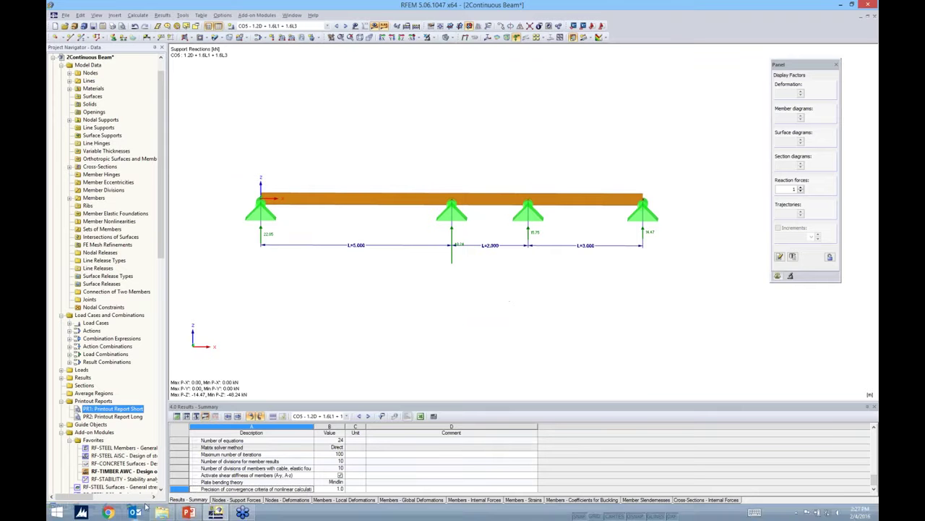
Display the members' M-y internal forces for CO5, hide the support reactions and set the member diagram factor to 1.5
{"action": "left_click", "coordinate": [137, 505]}
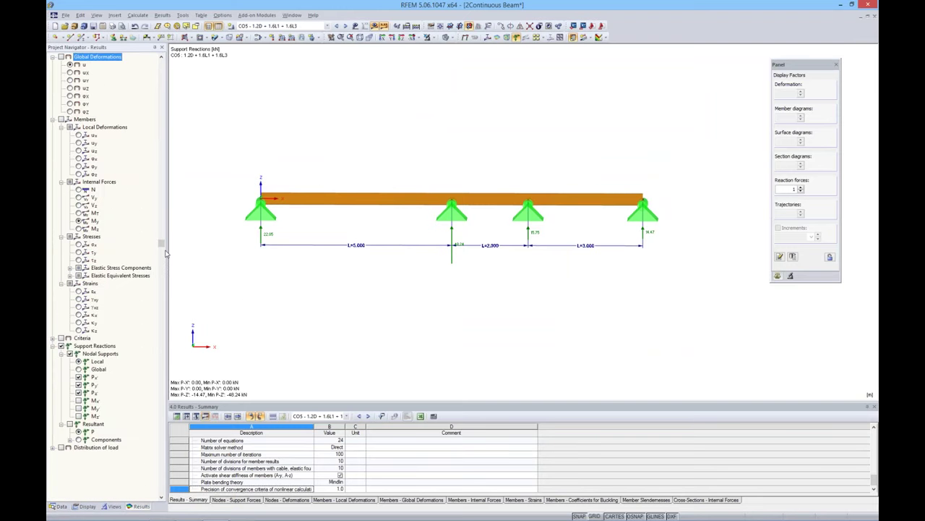
{"action": "left_click", "coordinate": [62, 119]}
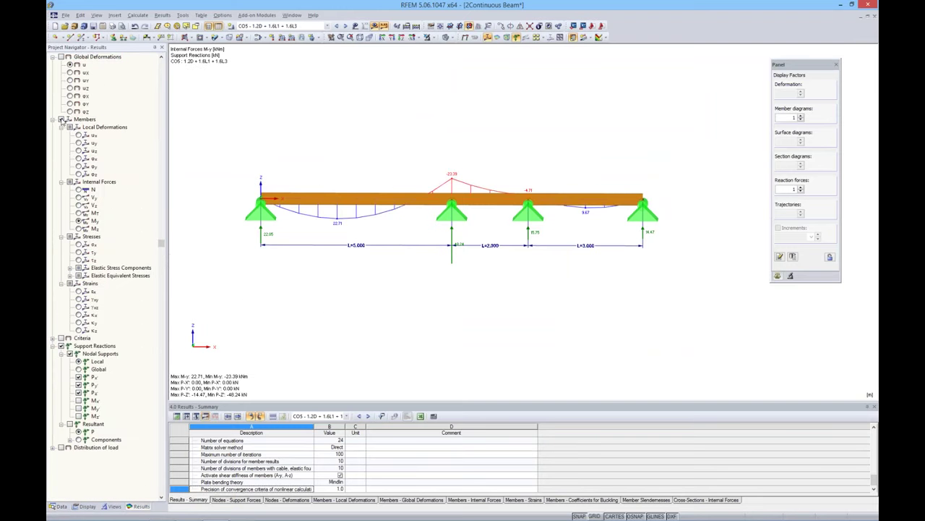
{"action": "left_click", "coordinate": [61, 345]}
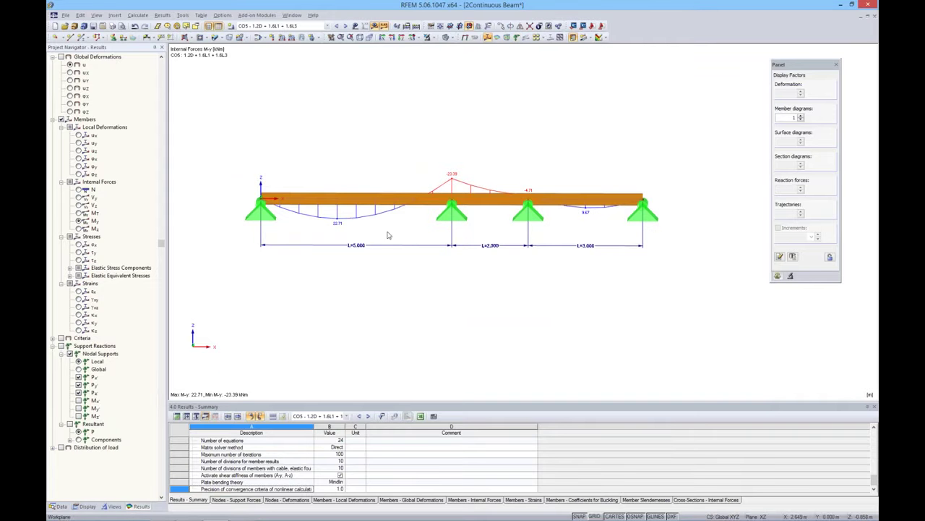
{"action": "left_click", "coordinate": [800, 116]}
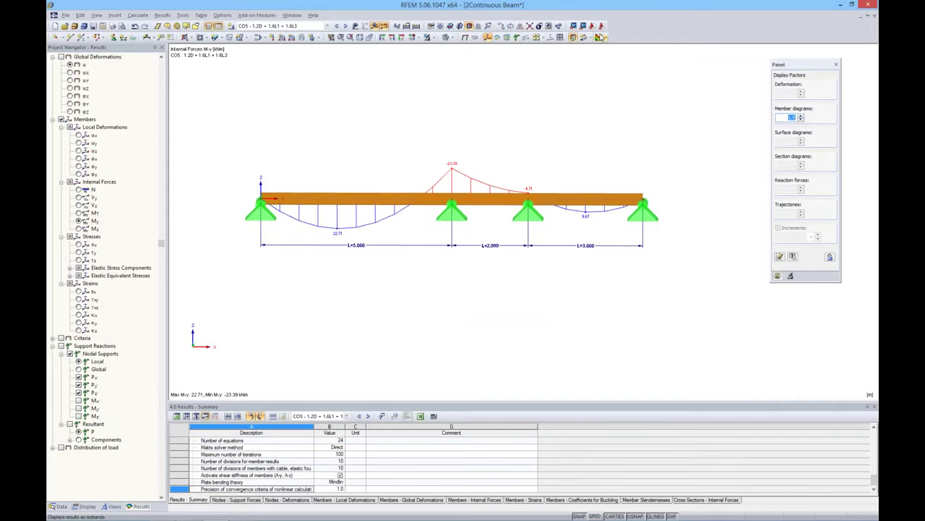
Switch to result combination RC1 - CO1/p or to CO8, calculate it and display its M-y moment diagram
{"action": "left_click", "coordinate": [344, 26]}
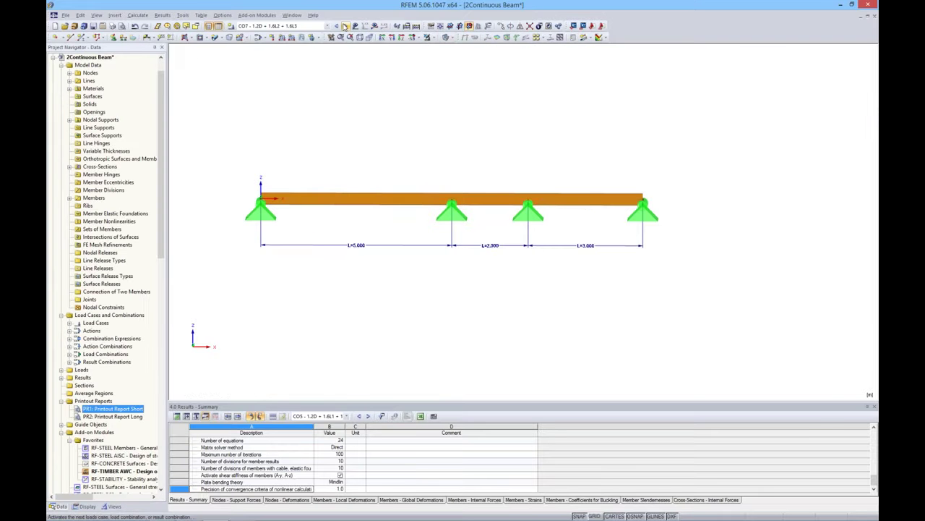
{"action": "left_click", "coordinate": [328, 26]}
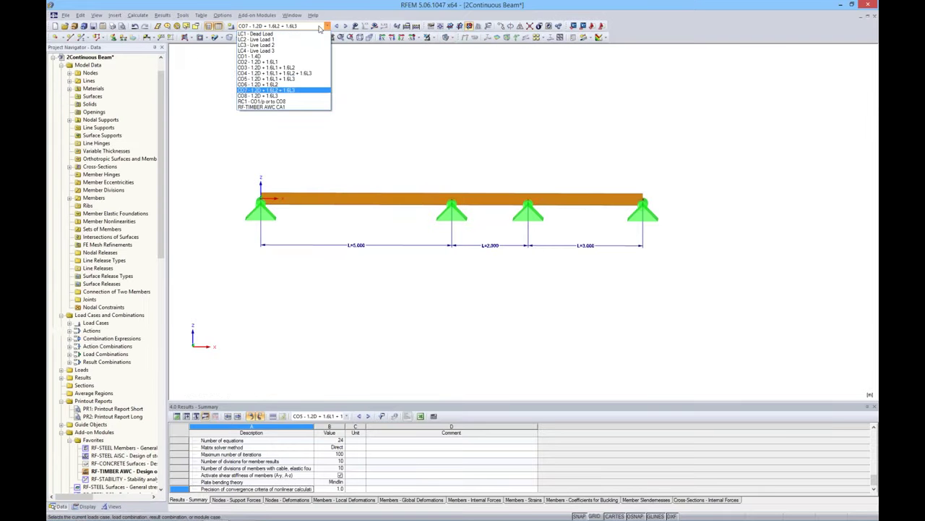
{"action": "left_click", "coordinate": [284, 102]}
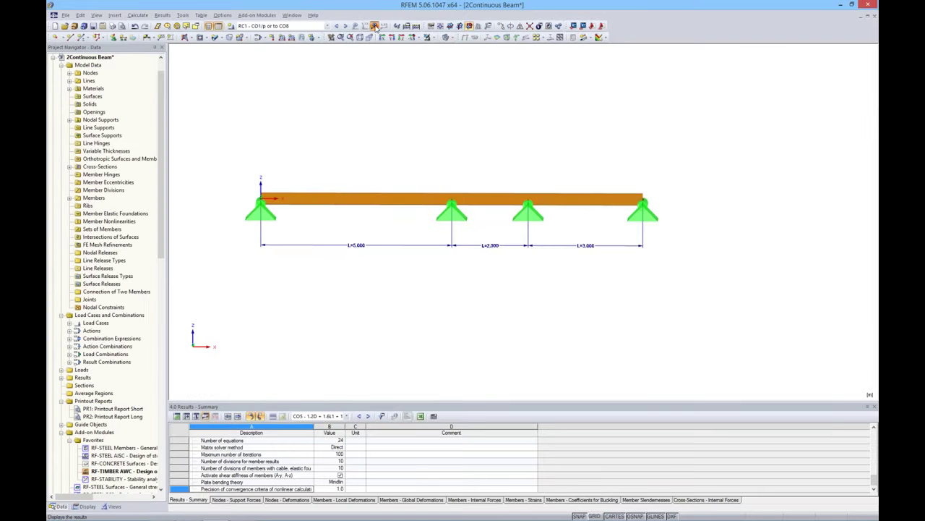
{"action": "left_click", "coordinate": [447, 277]}
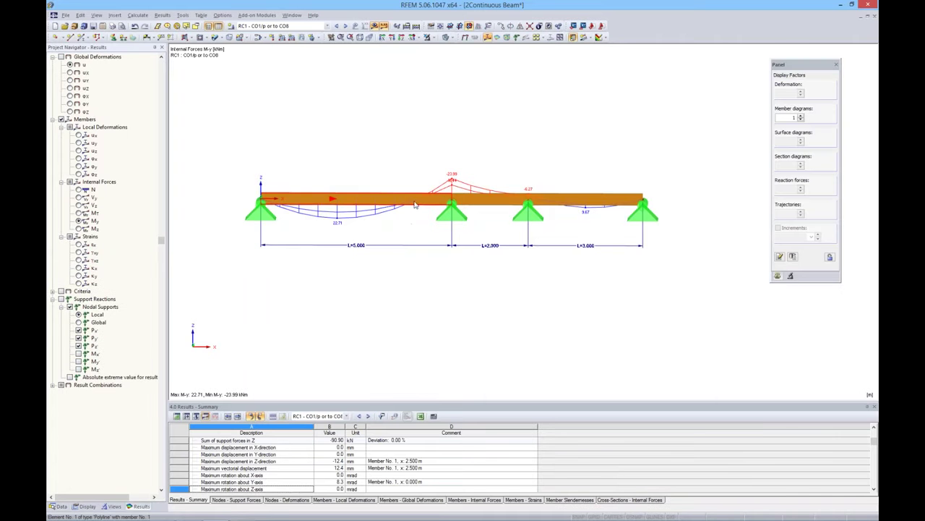
Step back through the M-y diagrams of the load combinations to CO4, and set the member diagram factor to 1.75
{"action": "left_click", "coordinate": [337, 27]}
{"action": "left_click", "coordinate": [337, 27]}
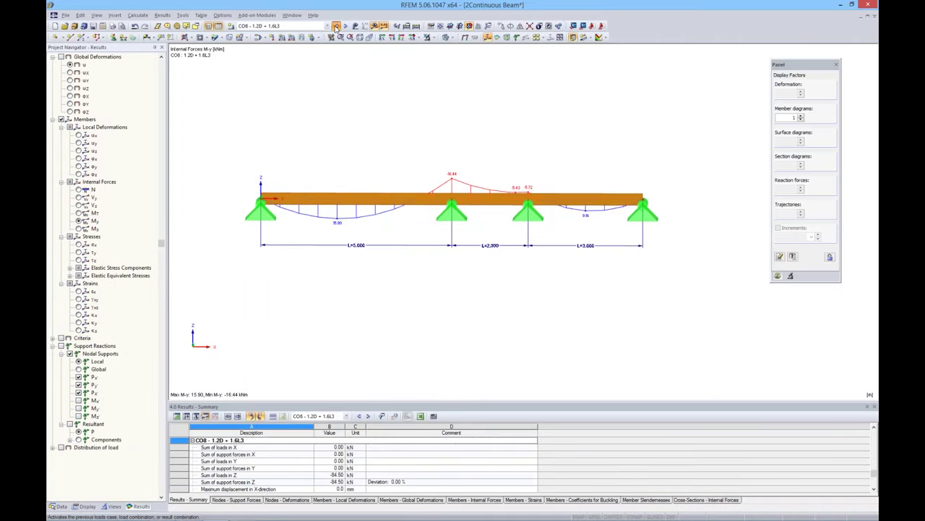
{"action": "left_click", "coordinate": [337, 27]}
{"action": "left_click", "coordinate": [337, 27]}
{"action": "left_click", "coordinate": [337, 26]}
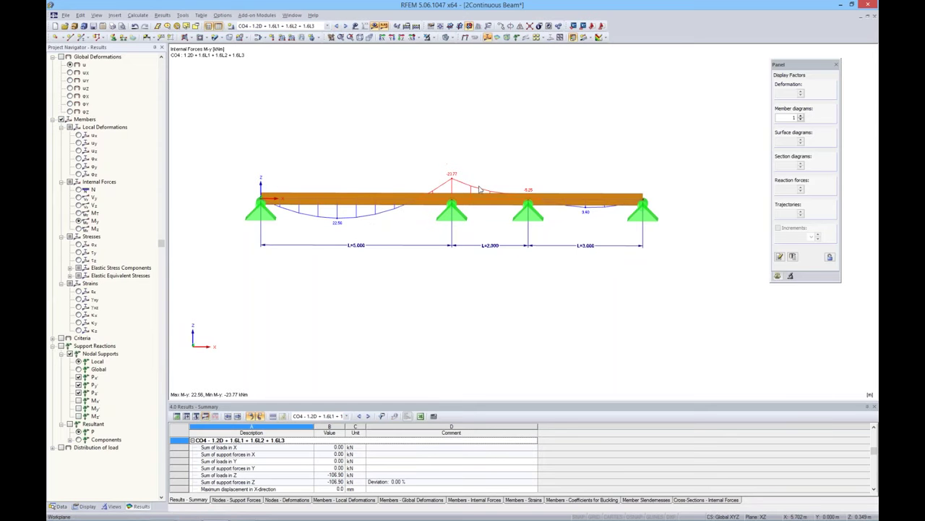
{"action": "left_click", "coordinate": [800, 115]}
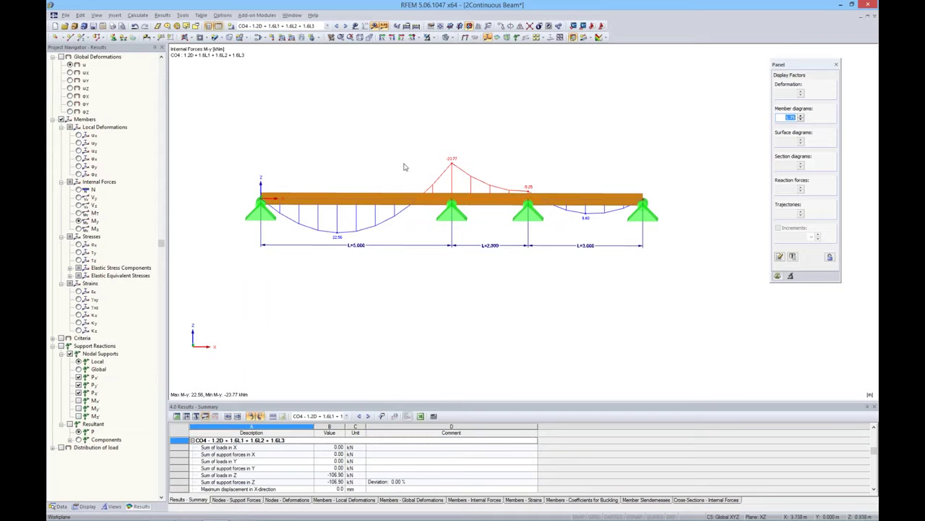
Mass-print the member internal force M-y graphics for all load combinations into the printout report
{"action": "left_click", "coordinate": [347, 27]}
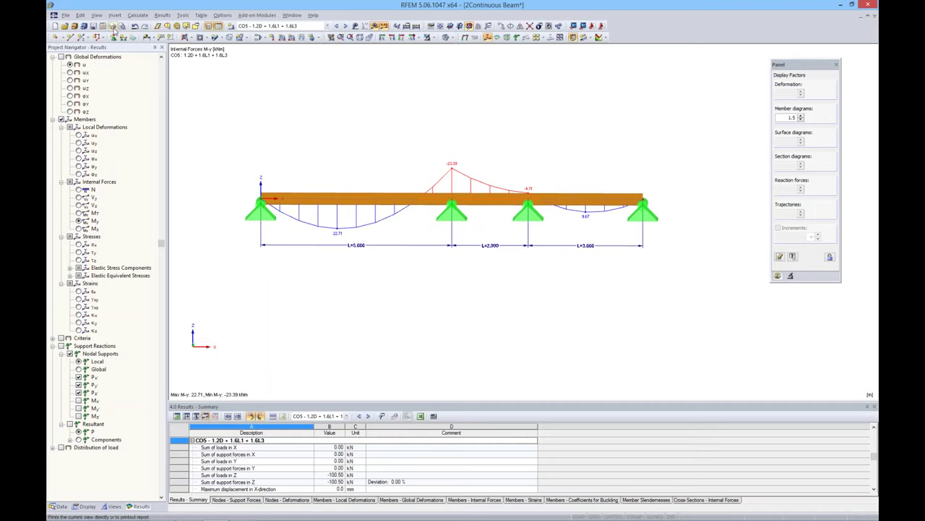
{"action": "left_click", "coordinate": [113, 26]}
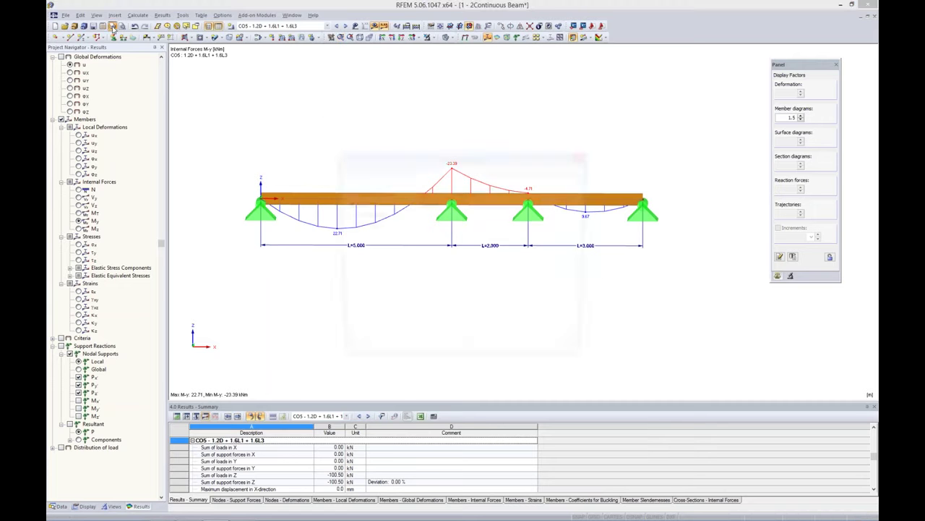
{"action": "left_click_drag", "start_coordinate": [485, 158], "coordinate": [572, 127]}
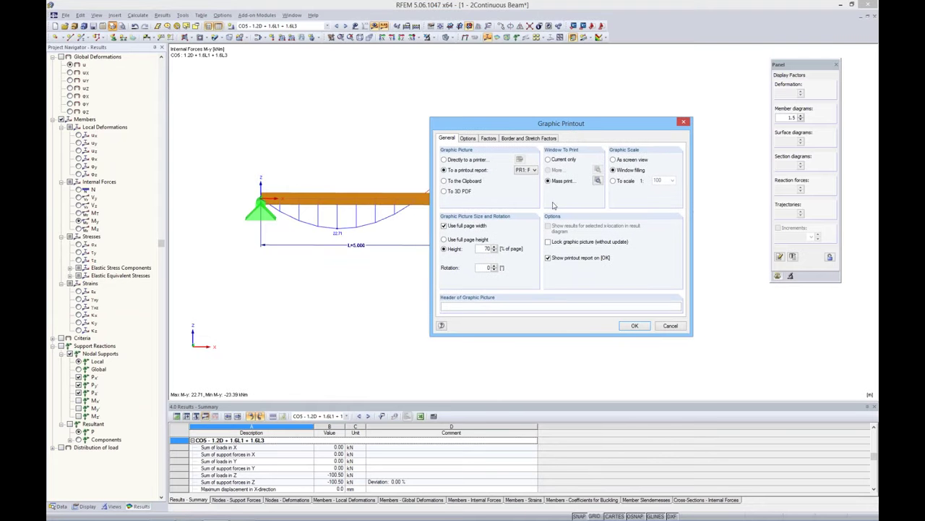
{"action": "left_click", "coordinate": [598, 181]}
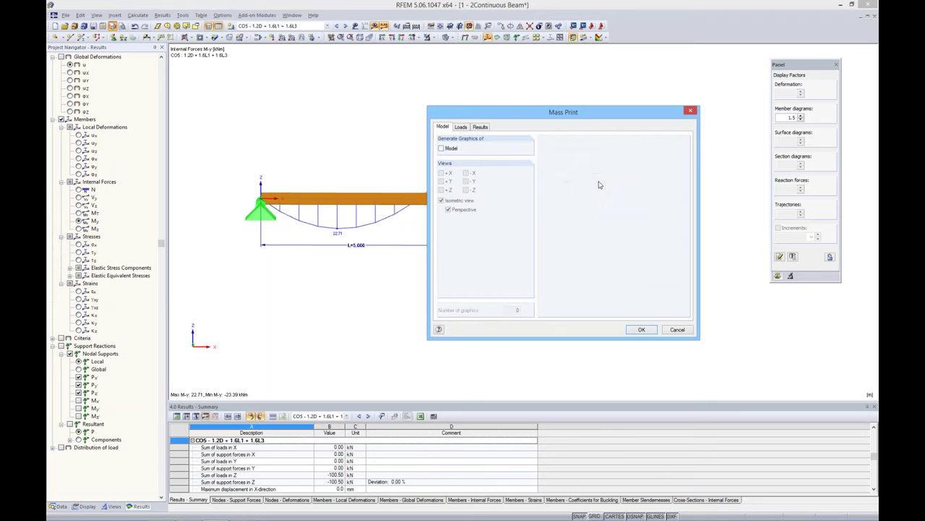
{"action": "left_click", "coordinate": [462, 128]}
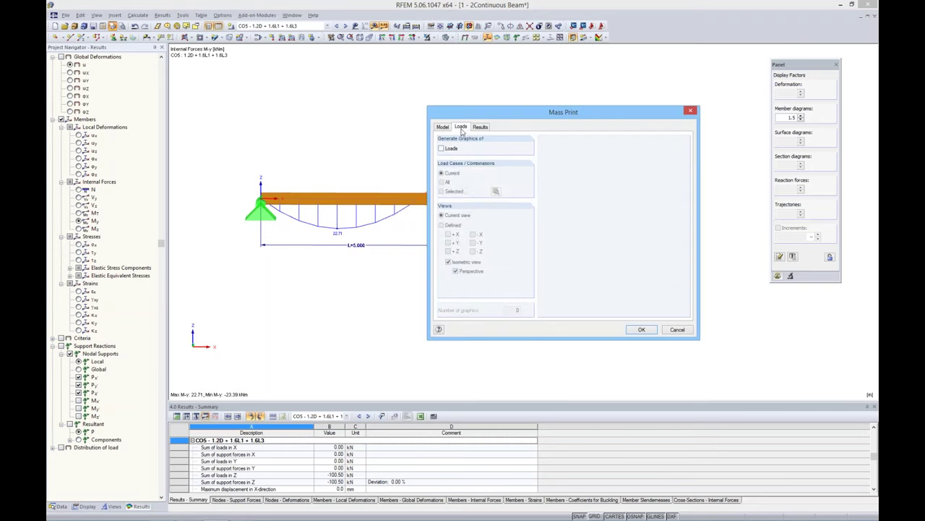
{"action": "left_click", "coordinate": [479, 128]}
{"action": "mouse_move", "coordinate": [514, 120]}
{"action": "left_mouse_down"}
{"action": "mouse_move", "coordinate": [589, 142]}
{"action": "mouse_move", "coordinate": [517, 133]}
{"action": "left_mouse_up"}
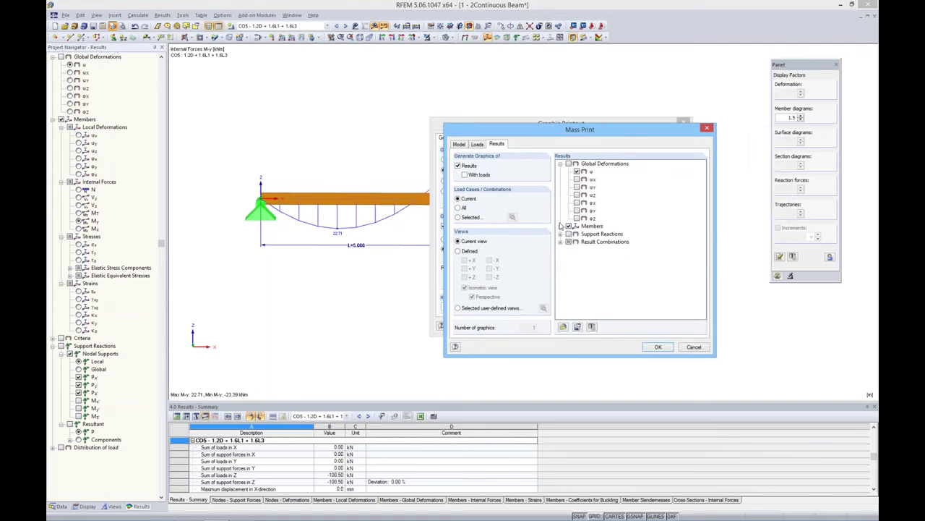
{"action": "left_click", "coordinate": [561, 226]}
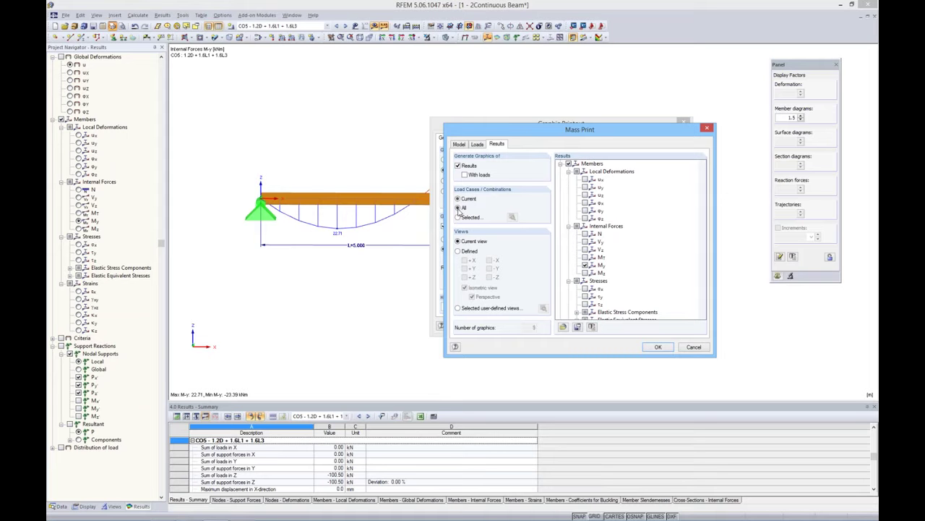
{"action": "left_click", "coordinate": [657, 347]}
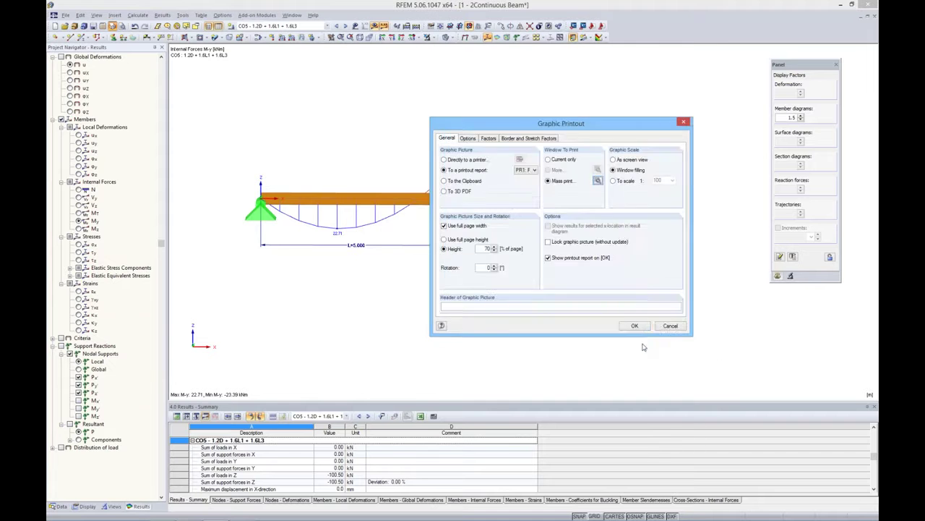
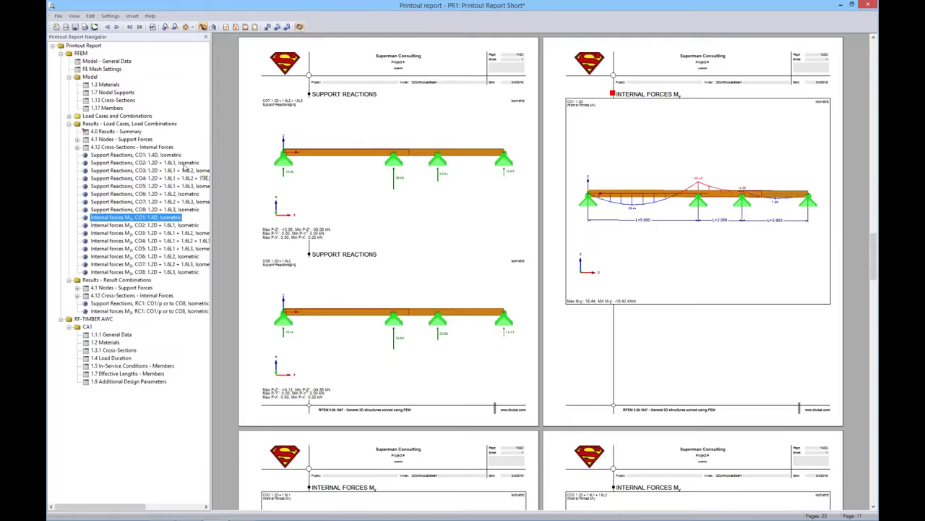
Review the support reaction and internal force M-y graphics of the load combinations in the printout report, and close the report
{"action": "left_click", "coordinate": [135, 170]}
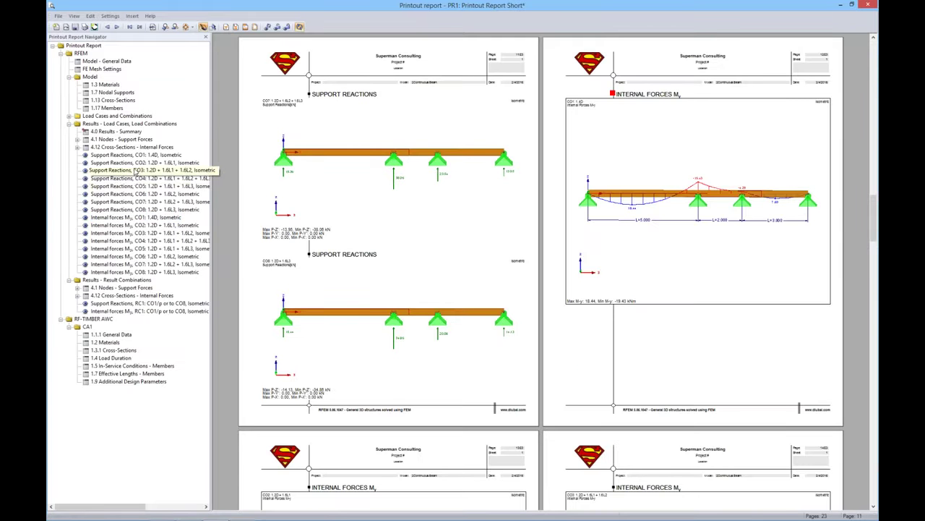
{"action": "left_click", "coordinate": [134, 179]}
{"action": "left_click", "coordinate": [132, 194]}
{"action": "left_click", "coordinate": [133, 201]}
{"action": "left_click", "coordinate": [131, 218]}
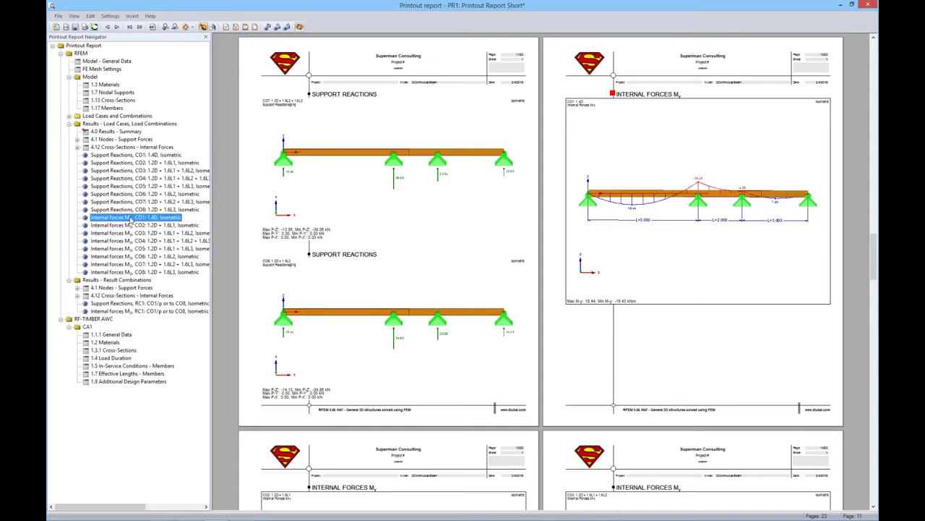
{"action": "scroll", "coordinate": [512, 247], "scroll_direction": "up", "scroll_amount": 2, "text": "ctrl"}
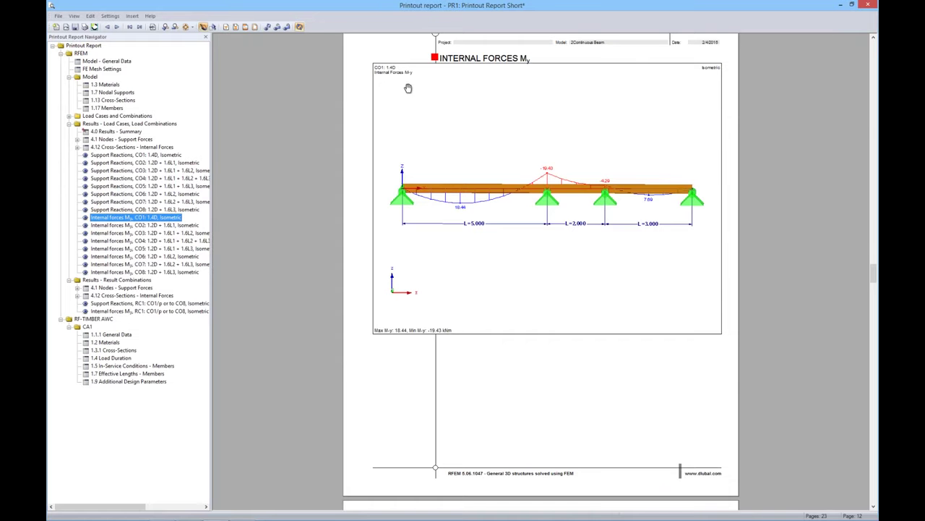
{"action": "scroll", "coordinate": [480, 358], "scroll_direction": "down", "scroll_amount": 5}
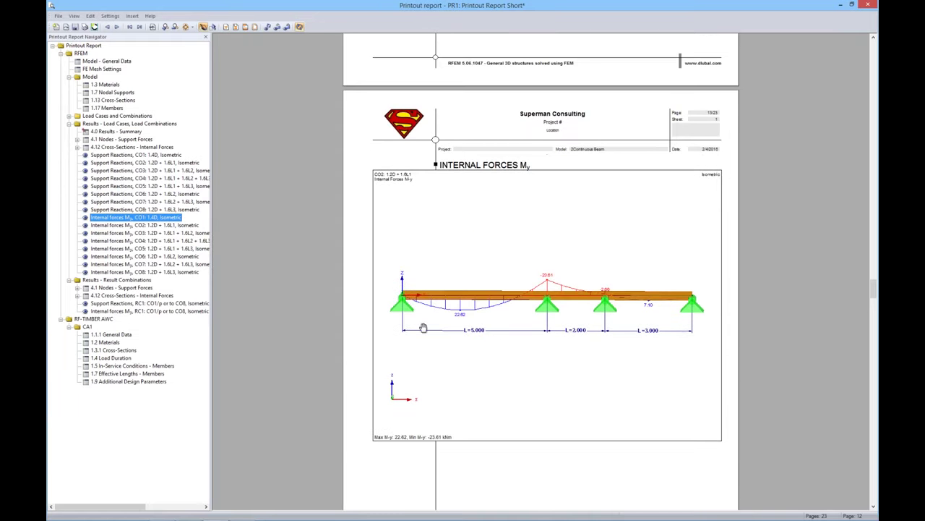
{"action": "scroll", "coordinate": [407, 297], "scroll_direction": "down", "scroll_amount": 5}
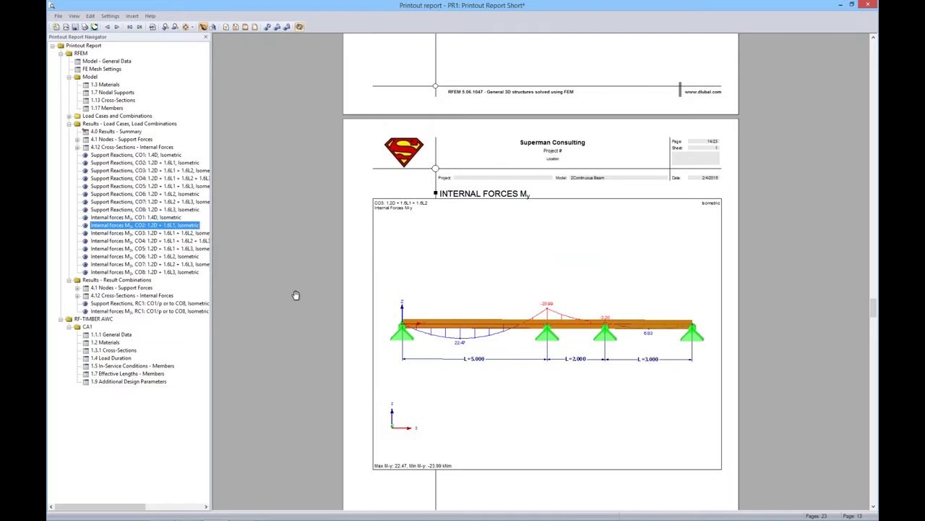
{"action": "left_click", "coordinate": [867, 7]}
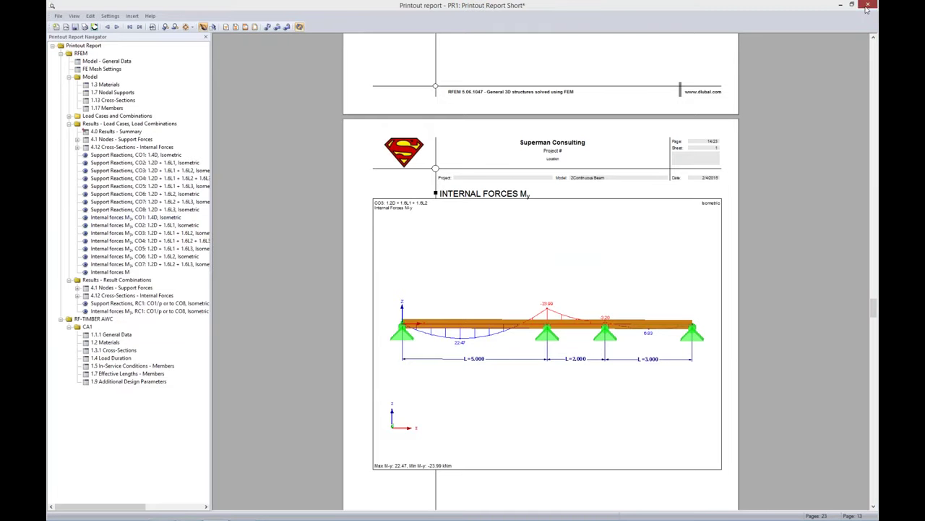
{"action": "left_click", "coordinate": [462, 276]}
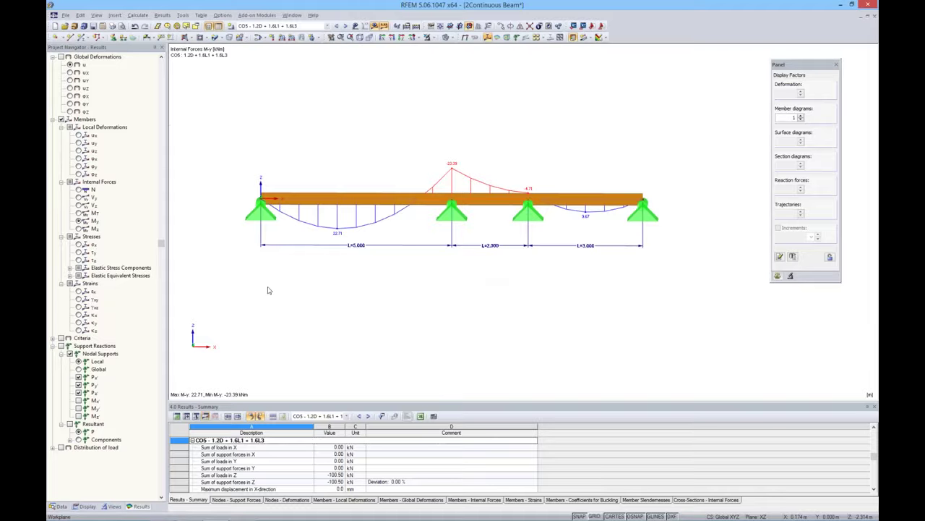
Switch to the 2Continuous Beam START model among the open models
{"action": "left_click", "coordinate": [58, 508]}
{"action": "left_click", "coordinate": [52, 57]}
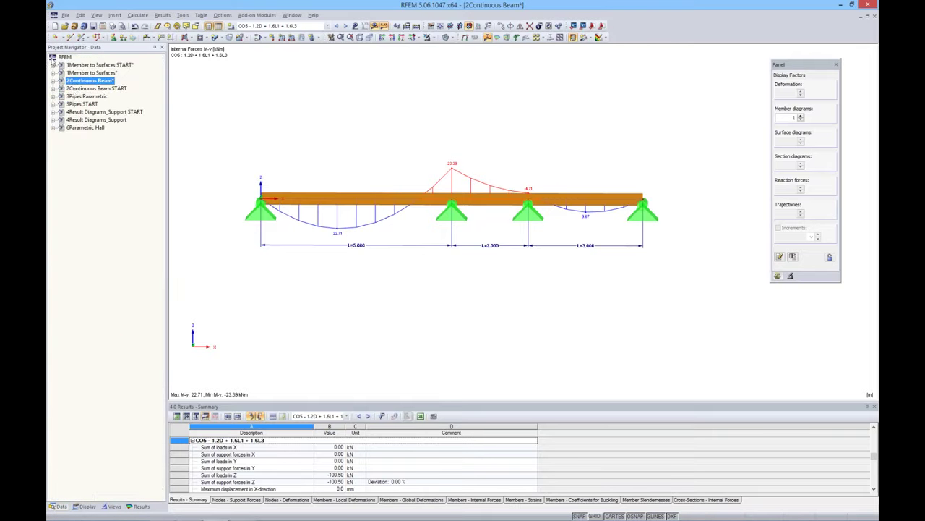
{"action": "double_click", "coordinate": [75, 88]}
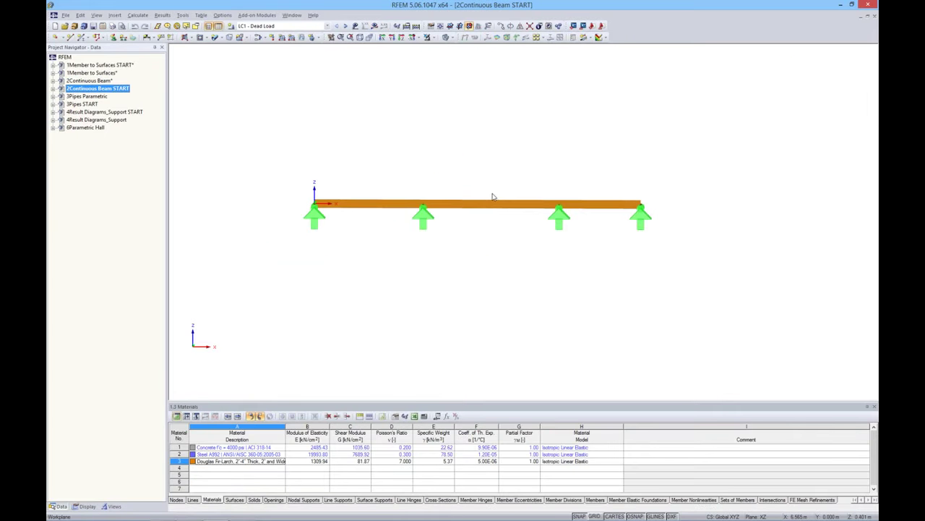
Display the loads on the beam and go through the live load cases up to LC4 - Live Load 3
{"action": "left_click", "coordinate": [355, 26]}
{"action": "left_click", "coordinate": [346, 27]}
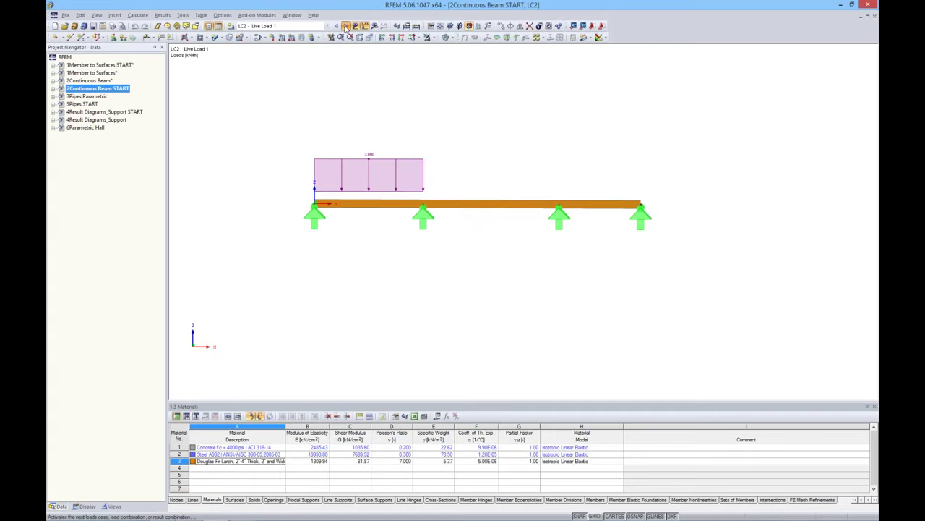
{"action": "left_click", "coordinate": [346, 27]}
{"action": "left_click", "coordinate": [345, 27]}
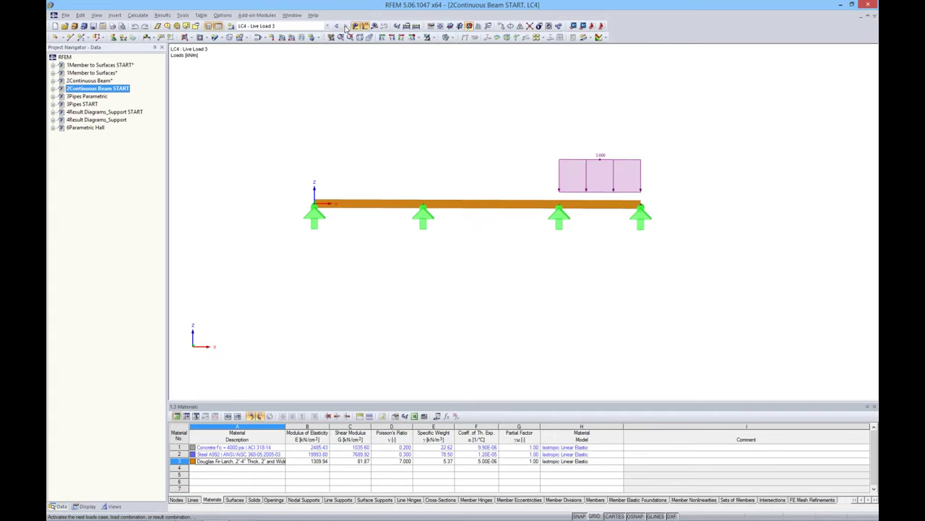
Open the model's parameter list and define a length parameter a with a value of 3 m
{"action": "left_click", "coordinate": [438, 418]}
{"action": "left_click_drag", "start_coordinate": [499, 286], "coordinate": [501, 269]}
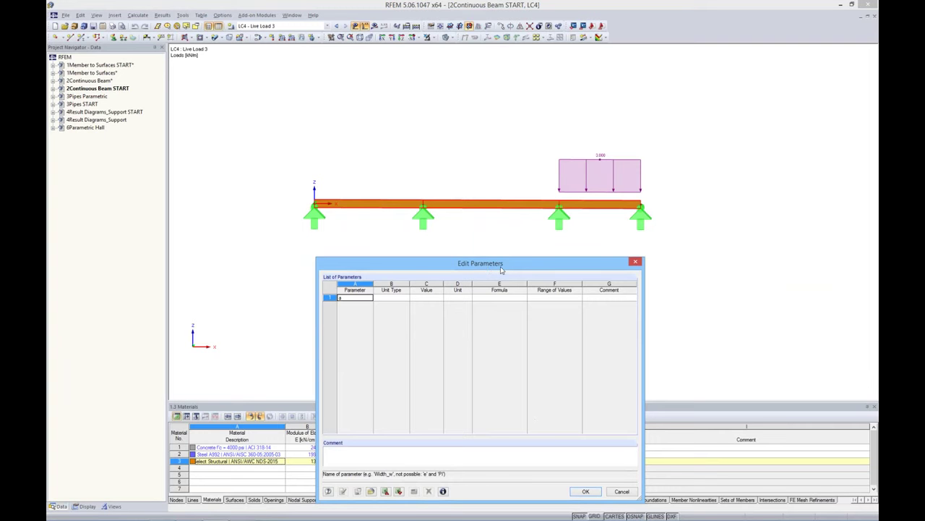
{"action": "key", "text": "Tab"}
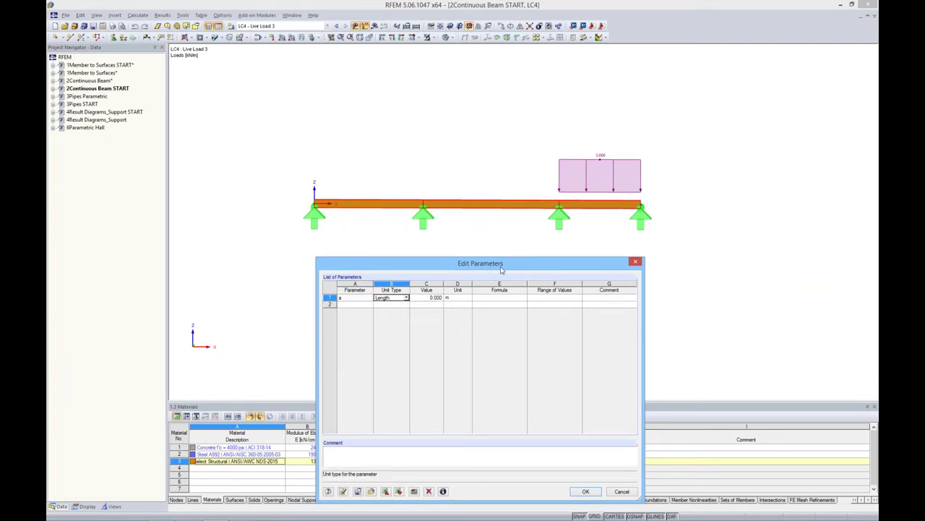
{"action": "key", "text": "Tab"}
{"action": "type", "text": "3"}
{"action": "key", "text": "Return"}
Add the length parameters b with a value of 5 m and c with a value of 4 m
{"action": "type", "text": "b"}
{"action": "key", "text": "Tab"}
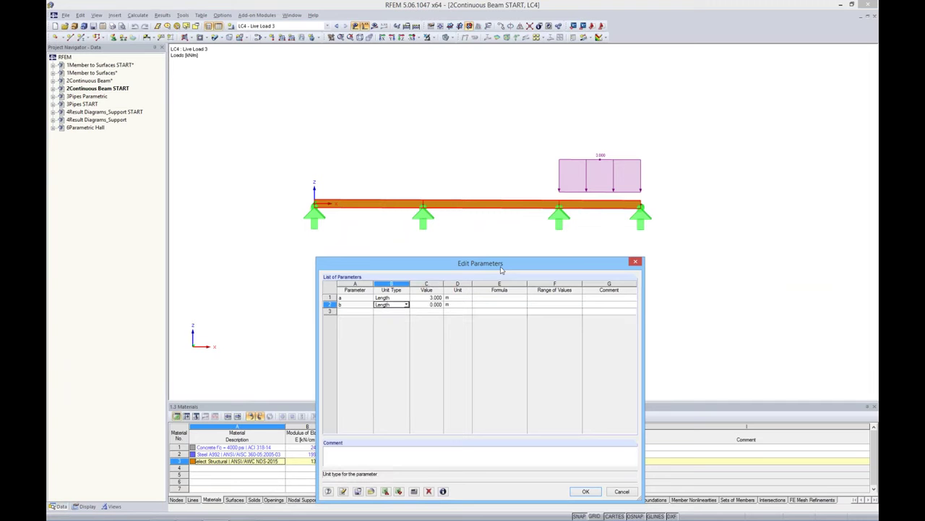
{"action": "key", "text": "Tab"}
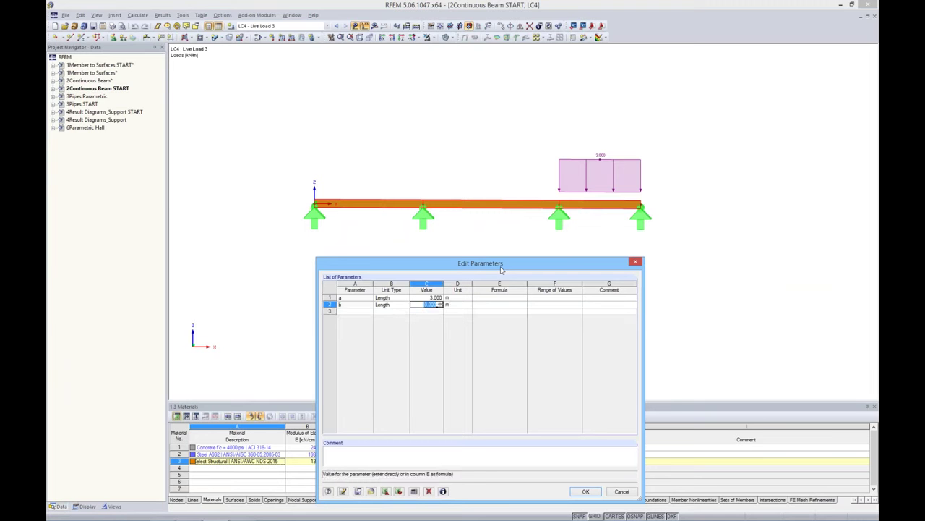
{"action": "type", "text": "5"}
{"action": "key", "text": "Return"}
{"action": "type", "text": "c"}
{"action": "key", "text": "Tab"}
{"action": "key", "text": "Tab"}
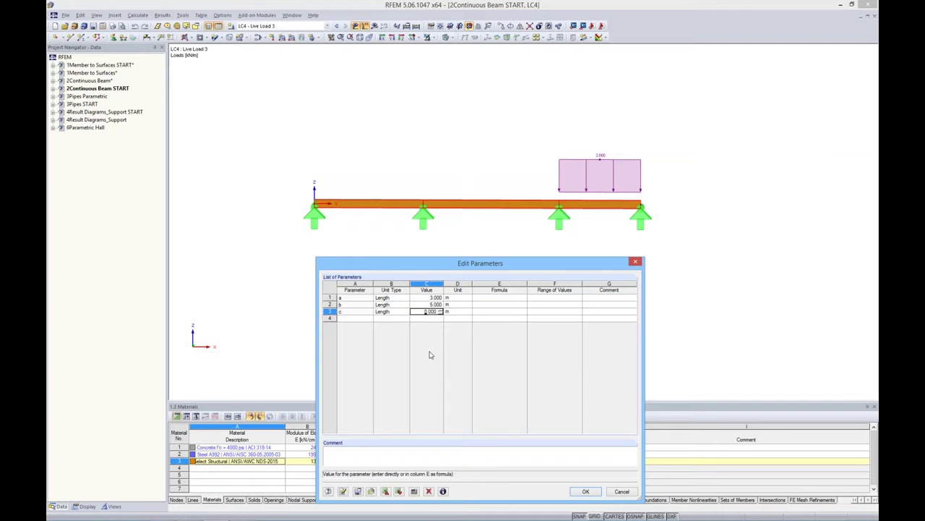
{"action": "type", "text": "4"}
Add a parameter DL with the unit type Line Force and a value of -4 kN/m
{"action": "left_click", "coordinate": [361, 319]}
{"action": "type", "text": "DL"}
{"action": "key", "text": "Tab"}
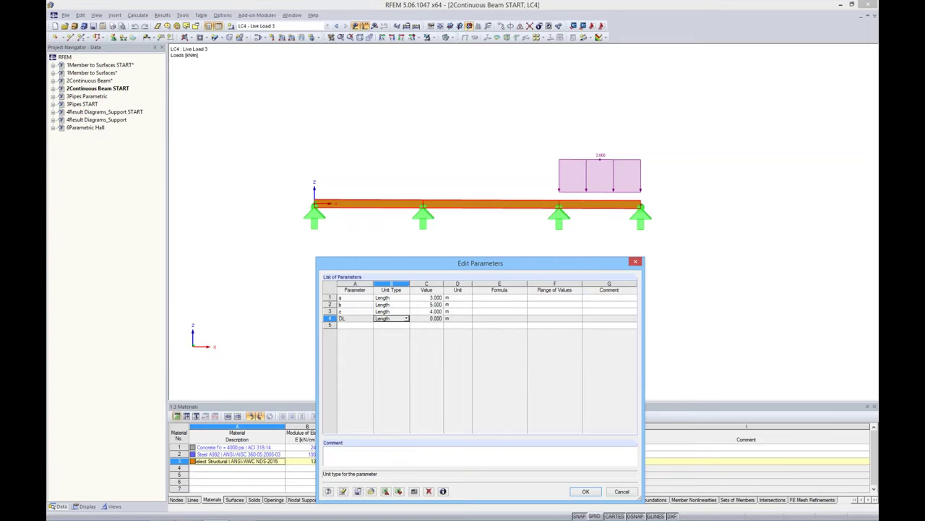
{"action": "left_click", "coordinate": [406, 319]}
{"action": "left_click_drag", "start_coordinate": [438, 338], "coordinate": [437, 383]}
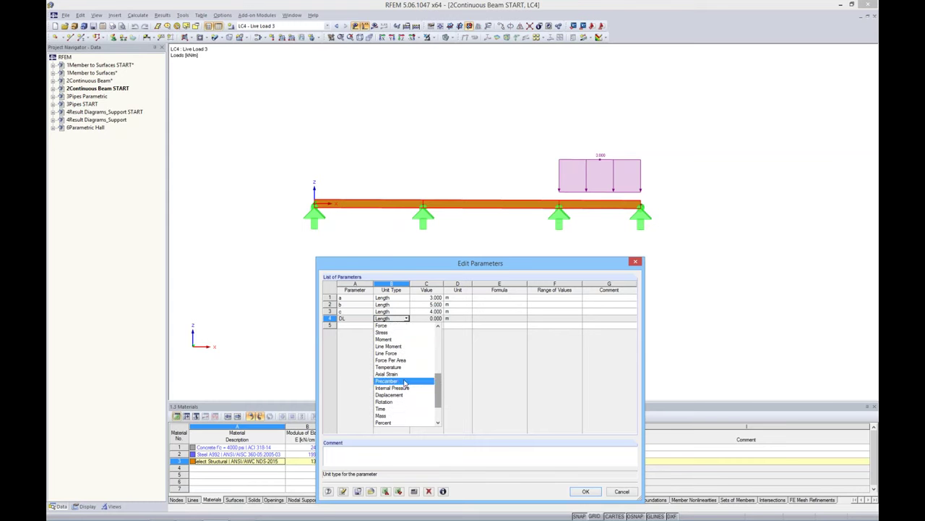
{"action": "mouse_move", "coordinate": [439, 388]}
{"action": "left_mouse_down"}
{"action": "mouse_move", "coordinate": [452, 403]}
{"action": "mouse_move", "coordinate": [438, 403]}
{"action": "mouse_move", "coordinate": [440, 394]}
{"action": "left_mouse_up"}
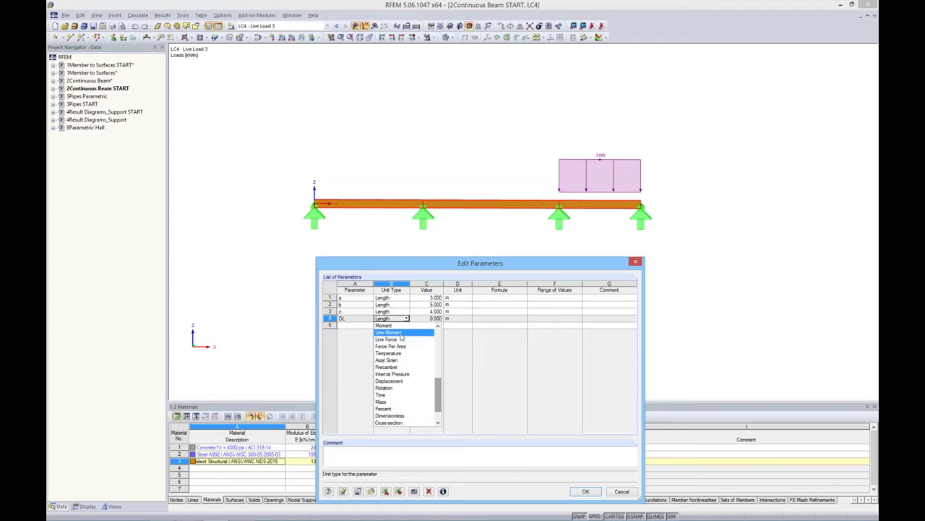
{"action": "left_click", "coordinate": [421, 340]}
{"action": "key", "text": "Tab"}
{"action": "type", "text": "-4"}
Add a line force parameter LL with a value of -2 kN/m and accept the parameter list
{"action": "left_click", "coordinate": [360, 325]}
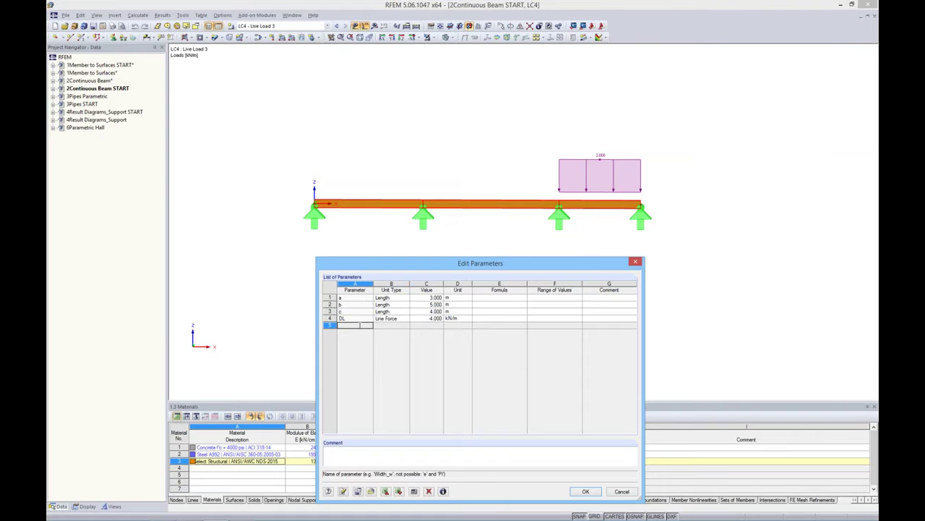
{"action": "type", "text": "LL"}
{"action": "key", "text": "Tab"}
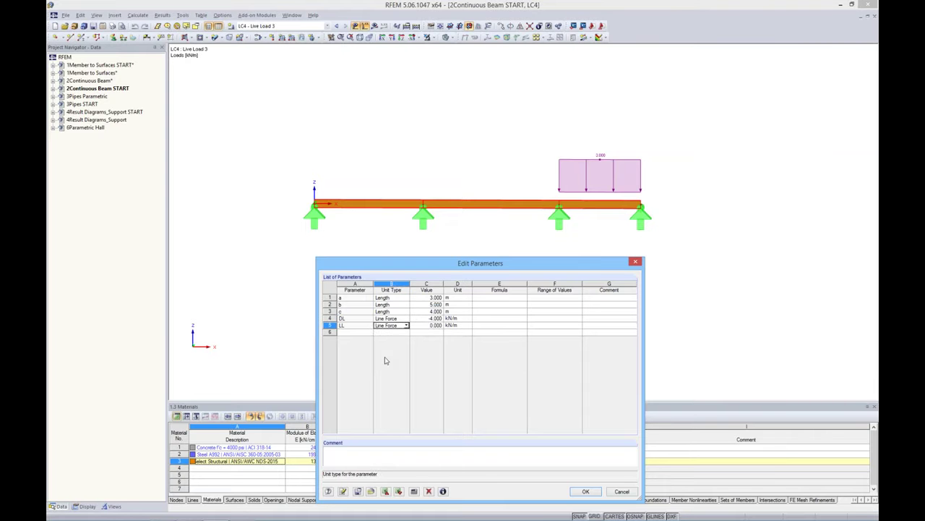
{"action": "key", "text": "Tab"}
{"action": "type", "text": "-2"}
{"action": "key", "text": "Return"}
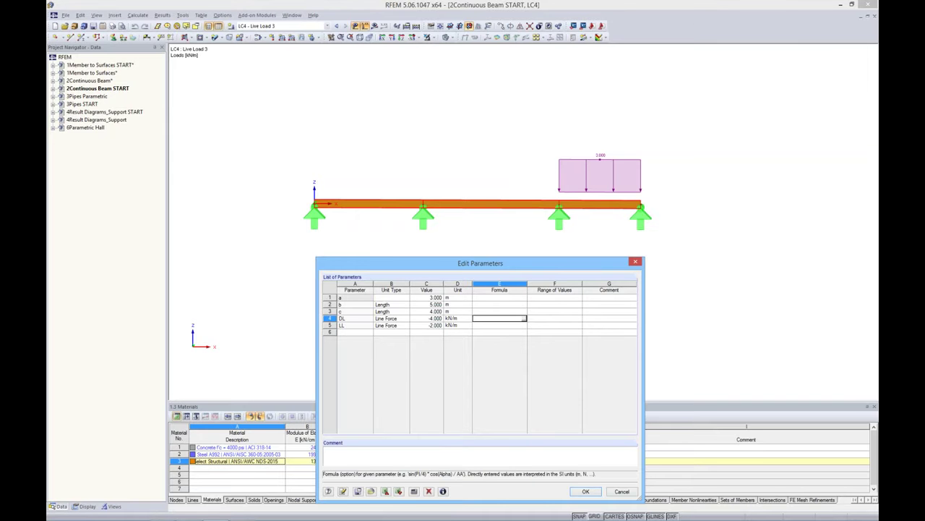
{"action": "left_click", "coordinate": [587, 491]}
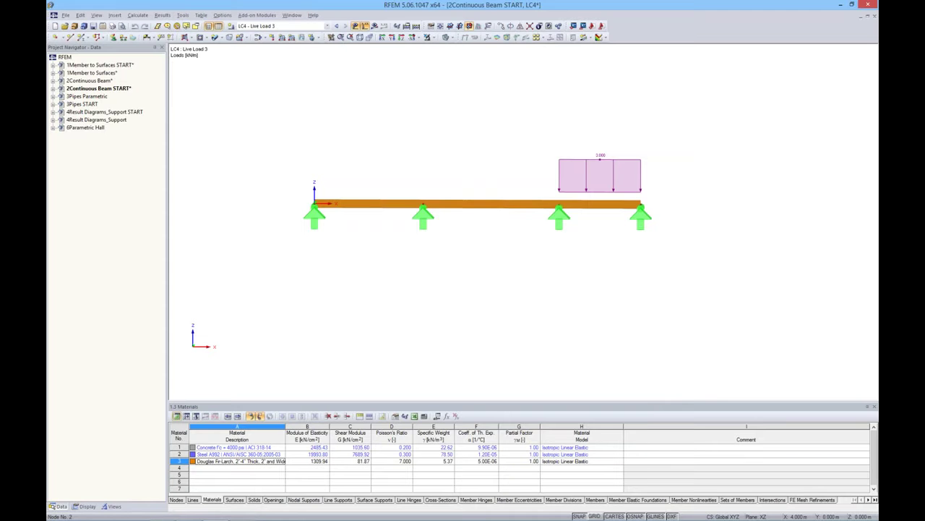
Link the X coordinate of node 2, at the second support, to the formula a
{"action": "double_click", "coordinate": [424, 208]}
{"action": "left_click_drag", "start_coordinate": [452, 160], "coordinate": [464, 134]}
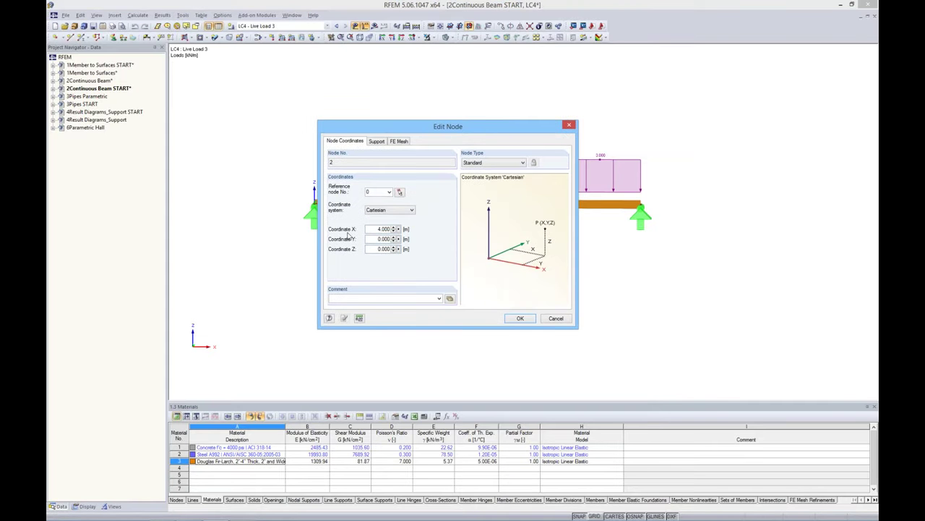
{"action": "left_click", "coordinate": [398, 229]}
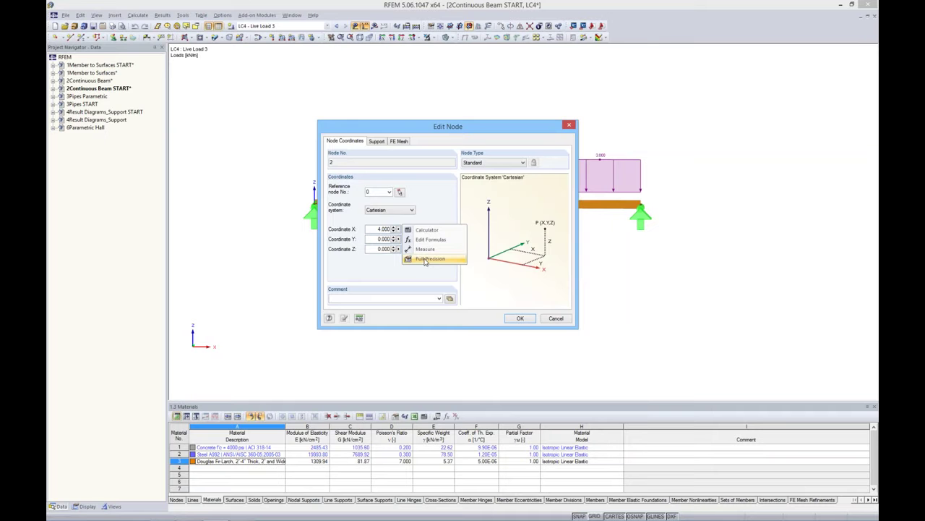
{"action": "left_click", "coordinate": [430, 241]}
{"action": "left_click_drag", "start_coordinate": [224, 17], "coordinate": [510, 187]}
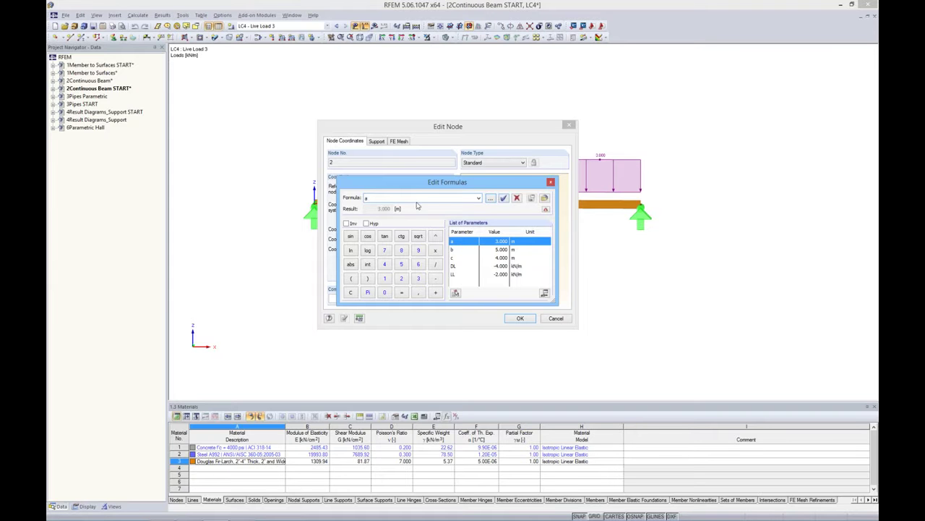
{"action": "left_click", "coordinate": [504, 197]}
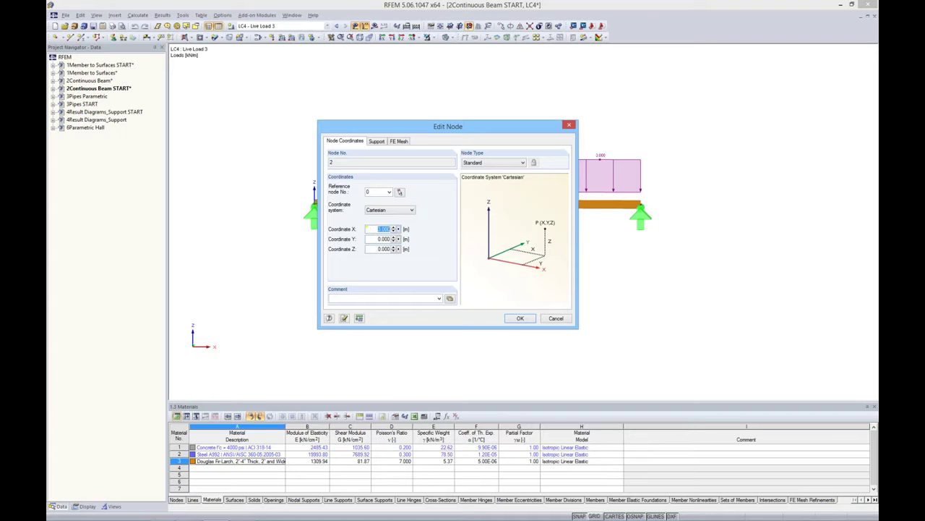
{"action": "left_click", "coordinate": [519, 318]}
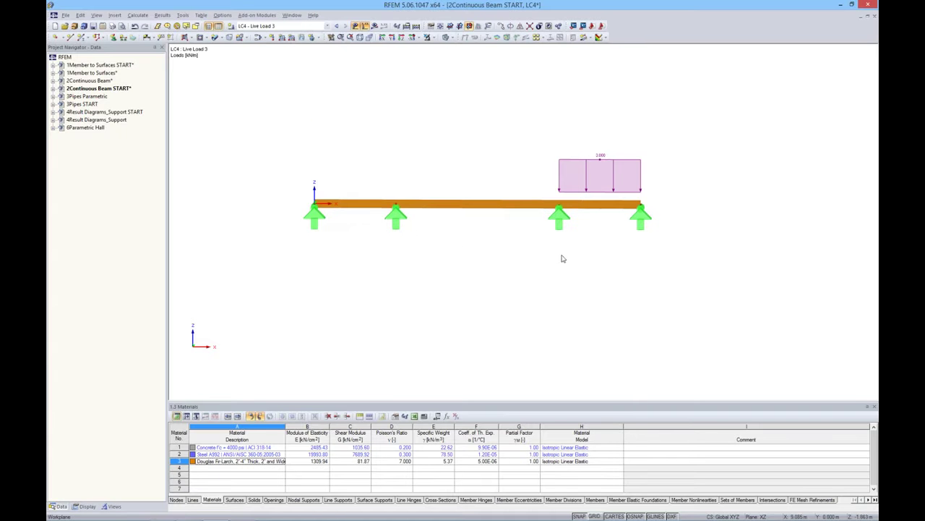
Add linear dimensions with units in the 2nd plane for the three spans, placed below the beam
{"action": "left_click", "coordinate": [147, 37]}
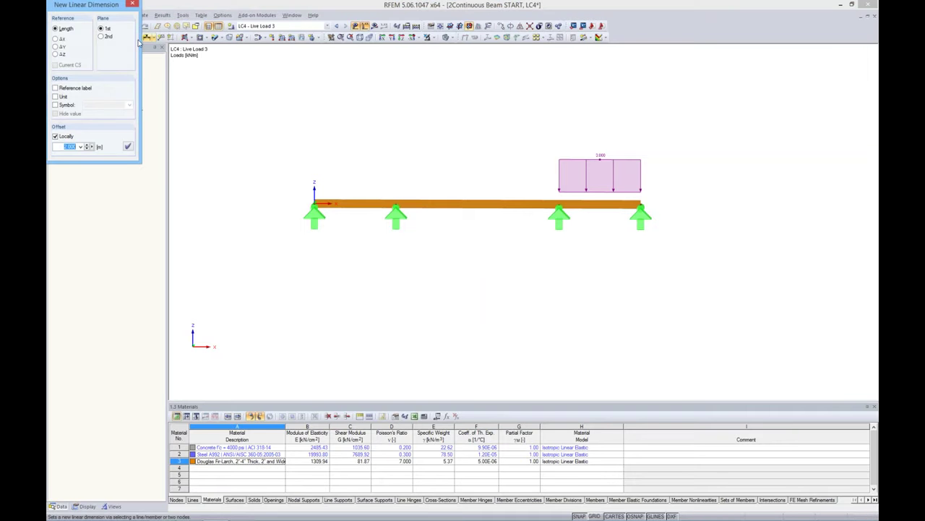
{"action": "left_click", "coordinate": [100, 37]}
{"action": "left_click", "coordinate": [558, 204]}
{"action": "left_click", "coordinate": [641, 207]}
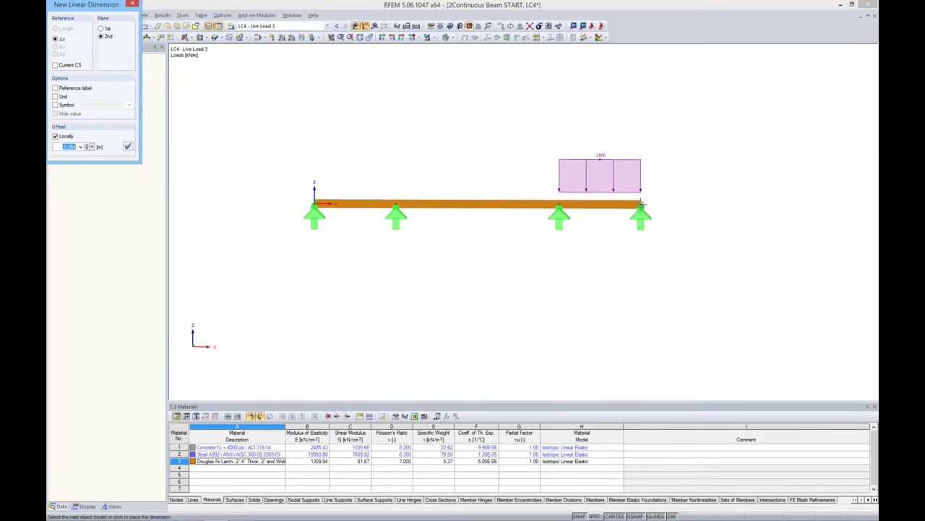
{"action": "left_click", "coordinate": [628, 276]}
{"action": "left_click", "coordinate": [55, 97]}
{"action": "left_click", "coordinate": [132, 4]}
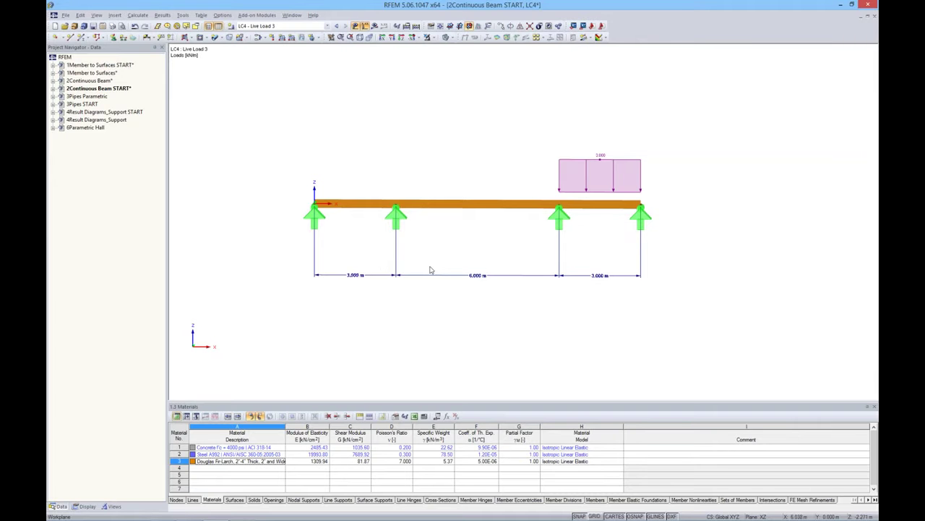
Link the X coordinate of node 3, at the third support, to the formula a+b
{"action": "double_click", "coordinate": [560, 208]}
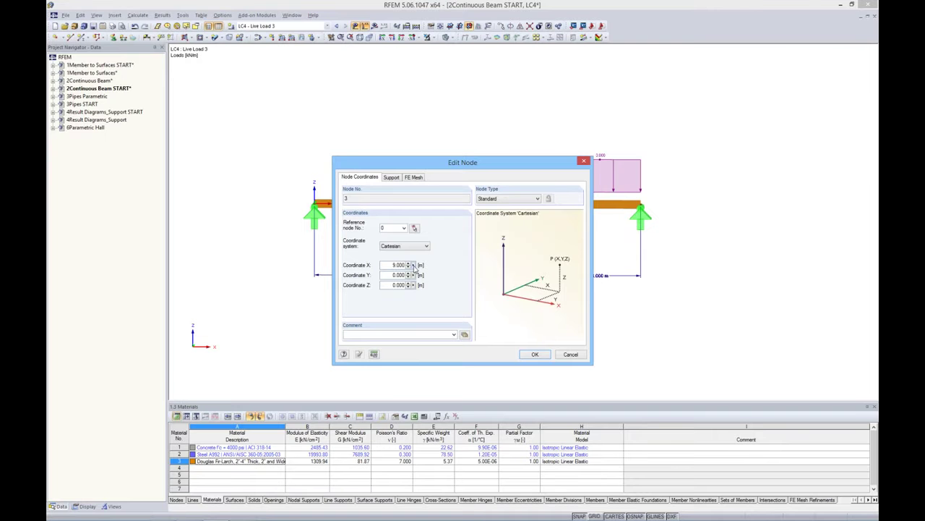
{"action": "right_click", "coordinate": [416, 269]}
{"action": "left_click", "coordinate": [430, 278]}
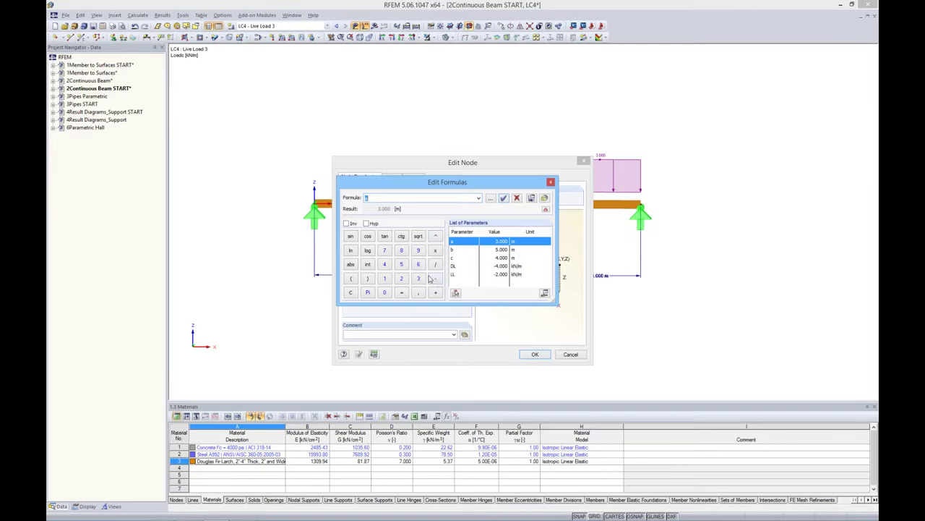
{"action": "type", "text": "+"}
{"action": "double_click", "coordinate": [455, 250]}
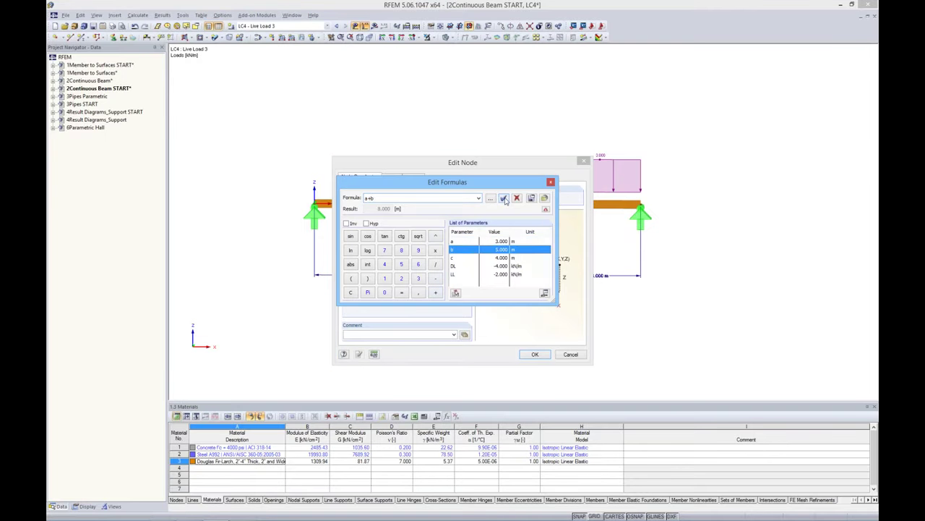
{"action": "left_click", "coordinate": [504, 198]}
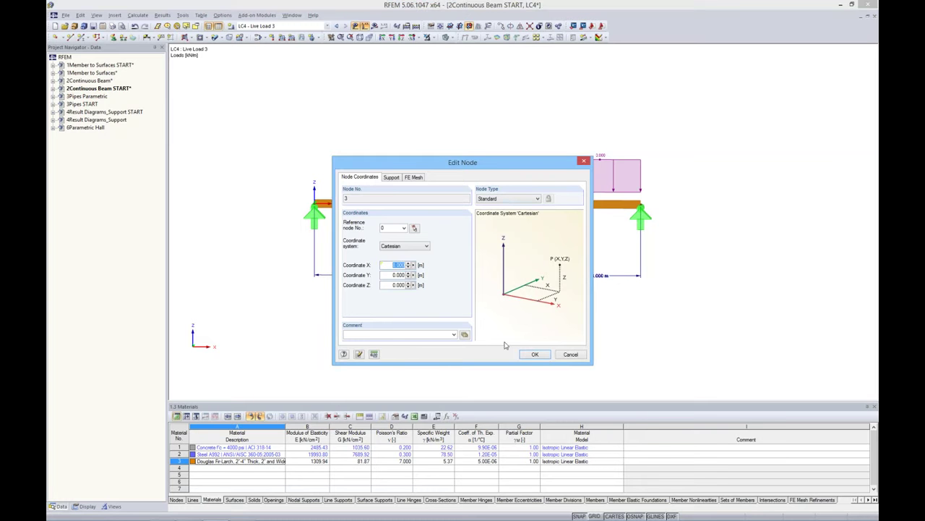
{"action": "left_click", "coordinate": [533, 355]}
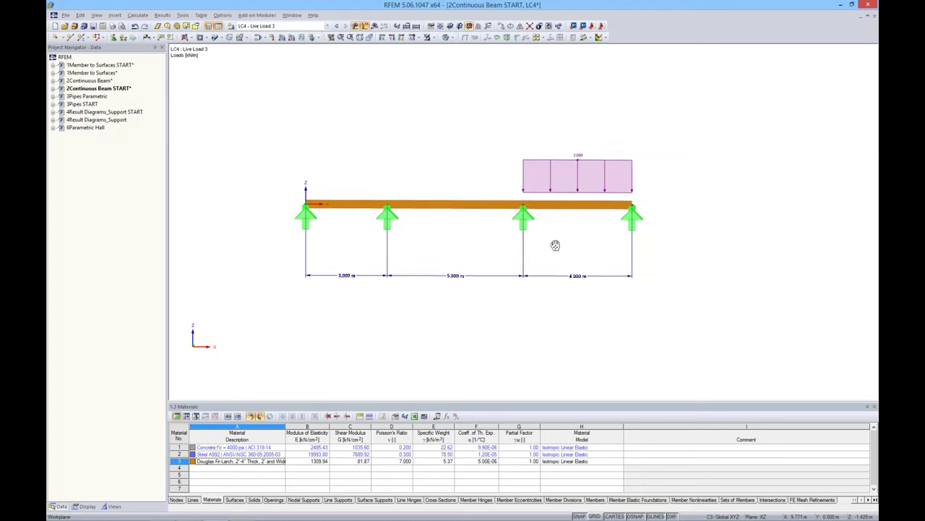
Link the X coordinate of end node 4 to the formula a+b+c and review the parameter list
{"action": "double_click", "coordinate": [614, 206]}
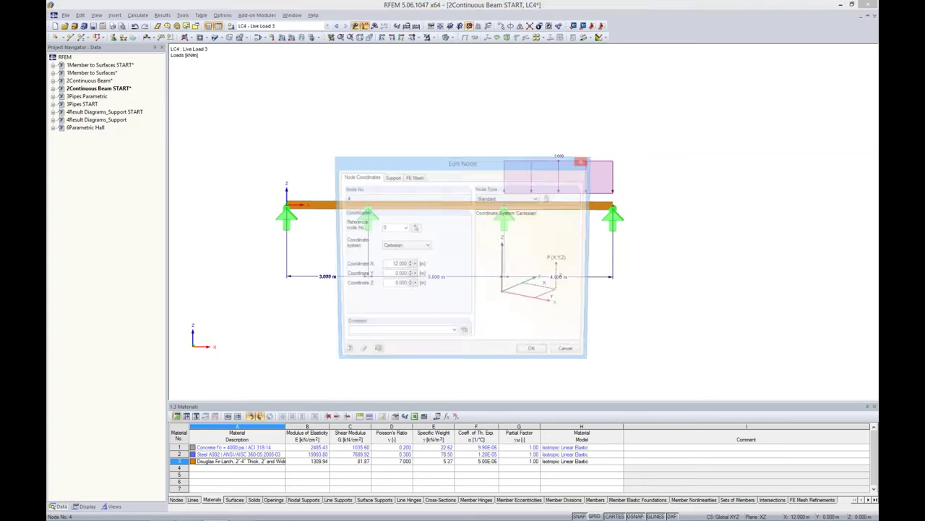
{"action": "left_click", "coordinate": [413, 265]}
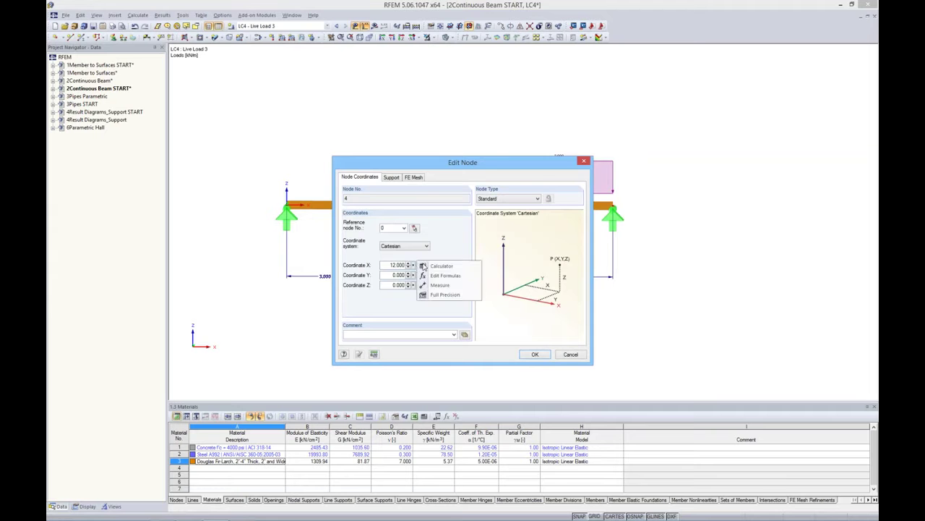
{"action": "left_click", "coordinate": [442, 275]}
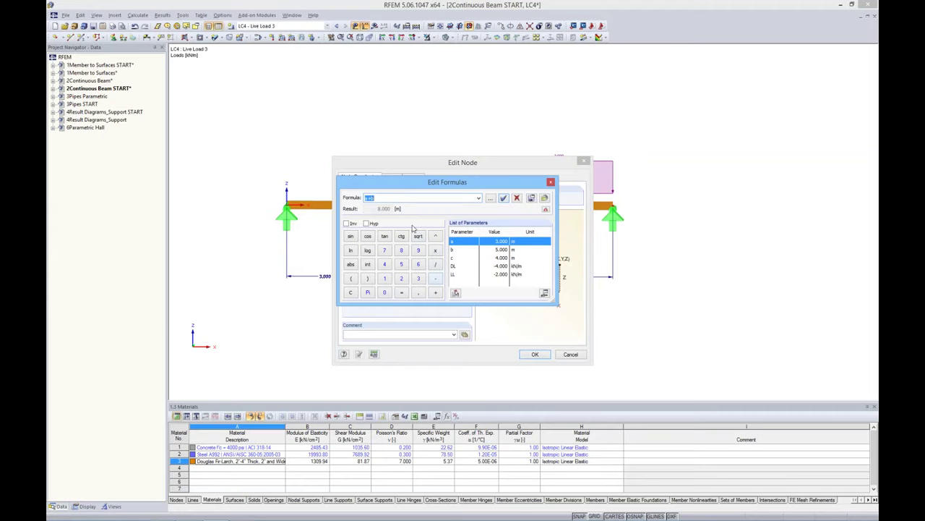
{"action": "left_click", "coordinate": [435, 292]}
{"action": "double_click", "coordinate": [453, 259]}
{"action": "left_click", "coordinate": [504, 198]}
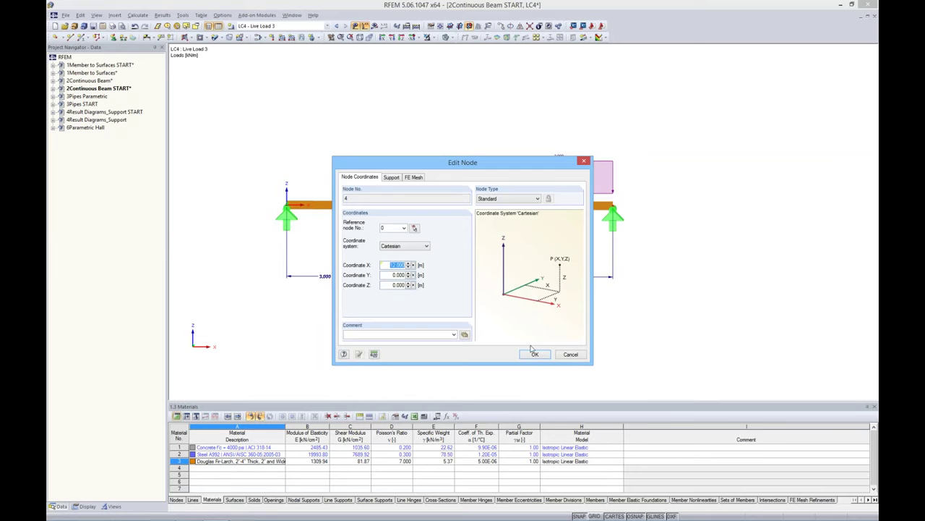
{"action": "left_click", "coordinate": [535, 355]}
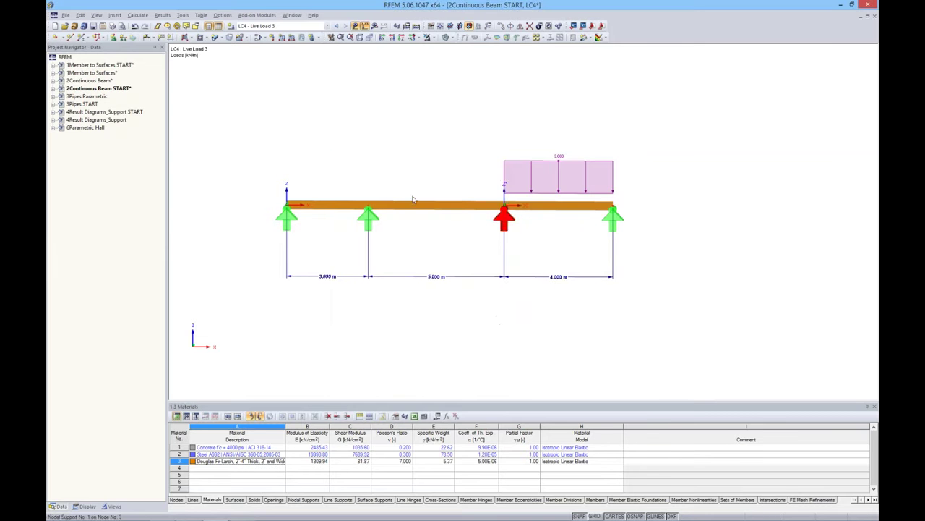
{"action": "left_click", "coordinate": [439, 416]}
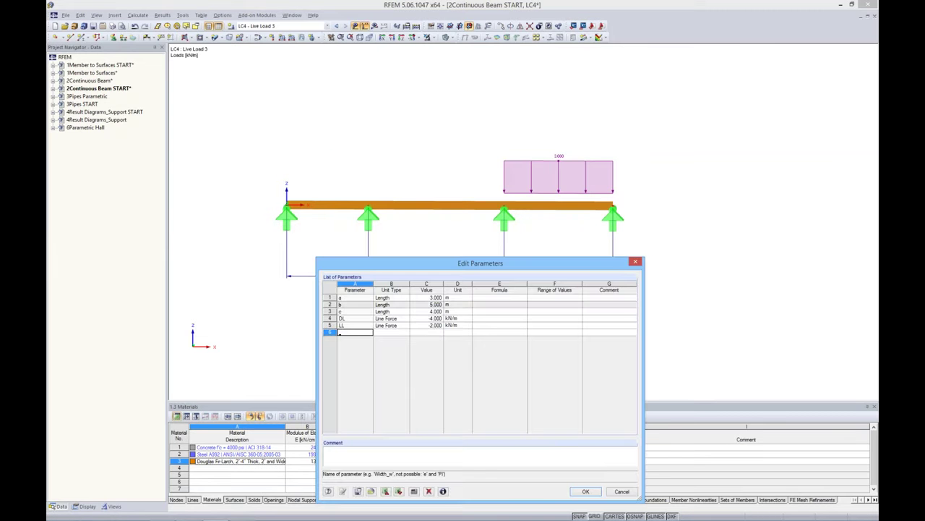
{"action": "left_click", "coordinate": [636, 264]}
In load case LC1 - Dead Load, link the uniform load on members 1-3 to the parameter DL
{"action": "left_click", "coordinate": [327, 26]}
{"action": "left_click", "coordinate": [274, 34]}
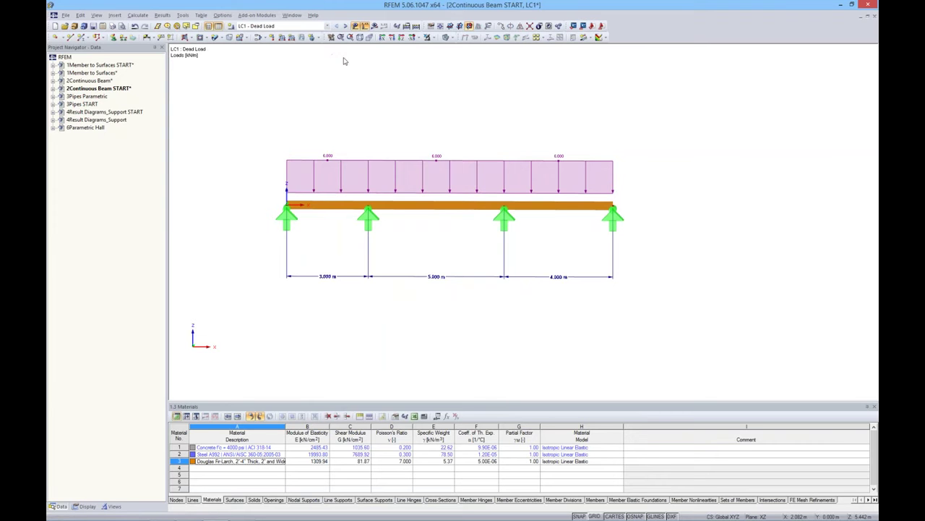
{"action": "left_click_drag", "start_coordinate": [646, 175], "coordinate": [270, 133]}
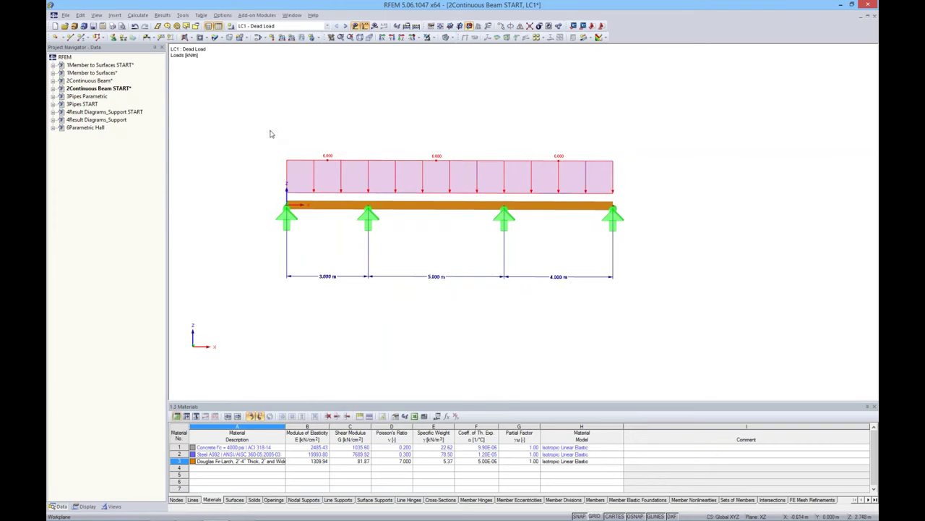
{"action": "right_click", "coordinate": [399, 165]}
{"action": "left_click", "coordinate": [411, 166]}
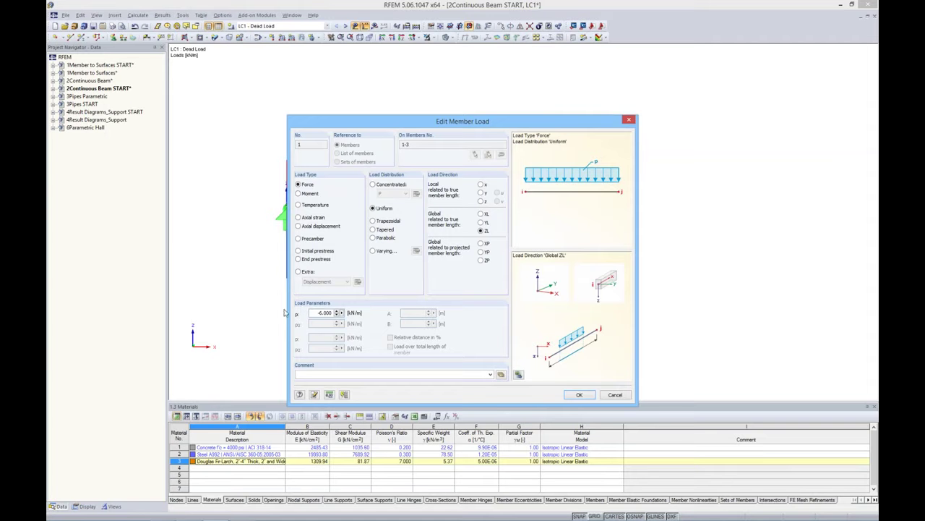
{"action": "right_click", "coordinate": [344, 318]}
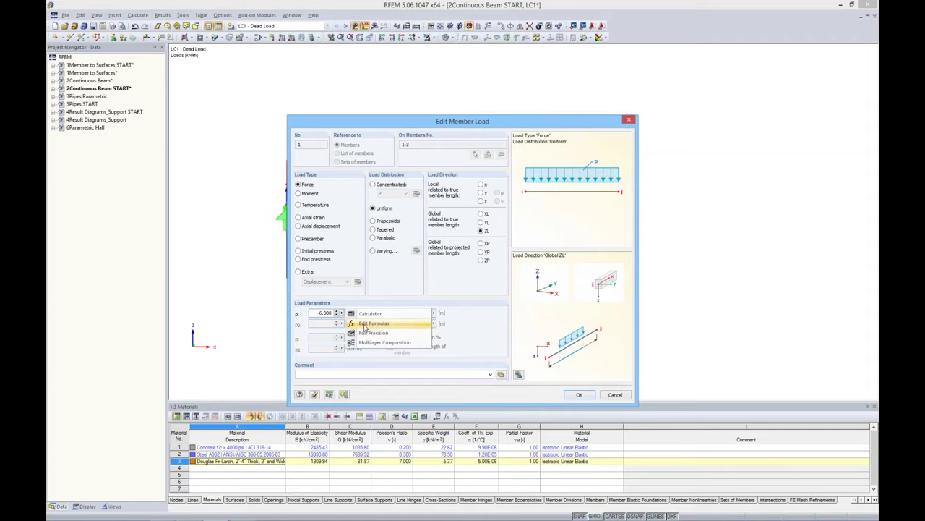
{"action": "left_click", "coordinate": [364, 329]}
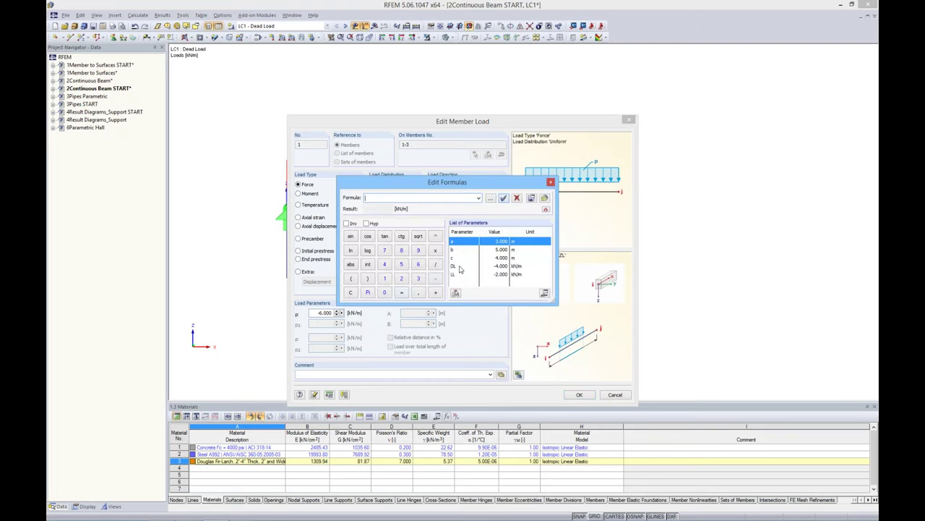
{"action": "double_click", "coordinate": [459, 266]}
{"action": "left_click", "coordinate": [504, 198]}
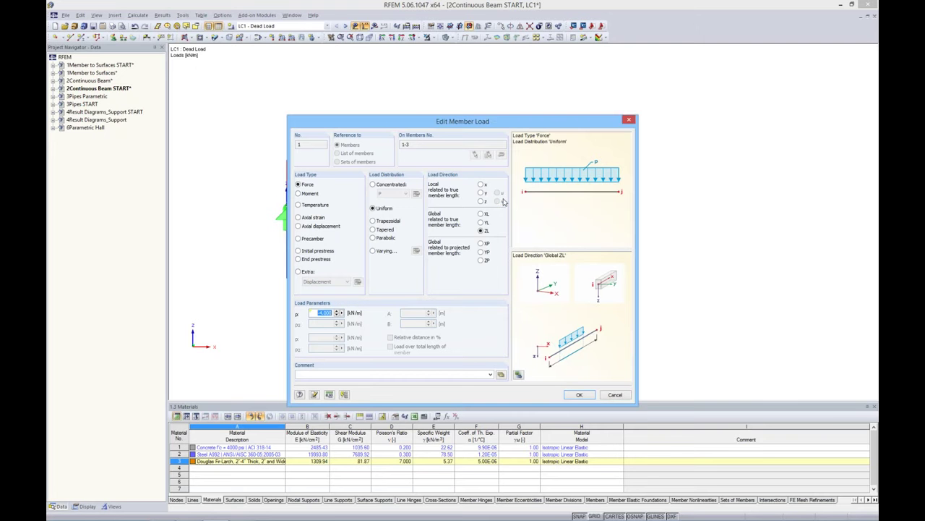
{"action": "left_click", "coordinate": [578, 395]}
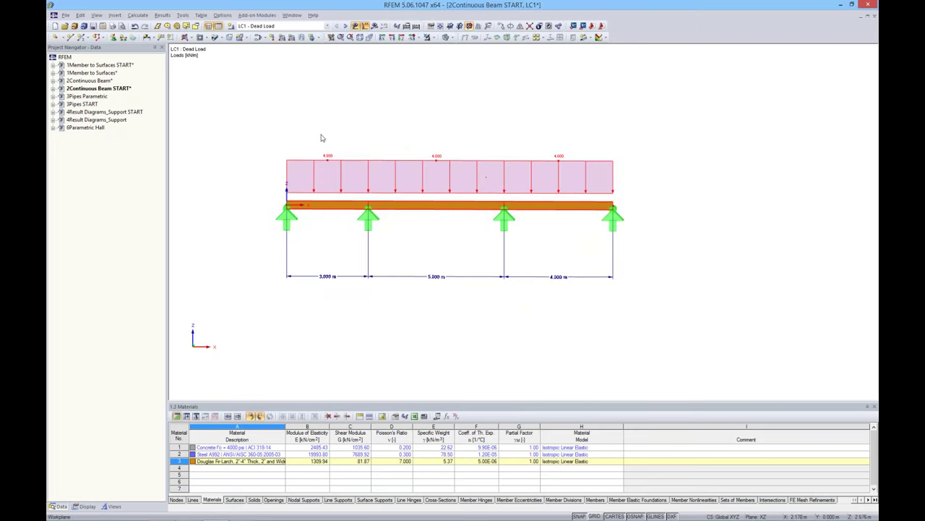
In load case LC2 - Live Load 1, link the first span's uniform load to the parameter LL
{"action": "left_click", "coordinate": [345, 25]}
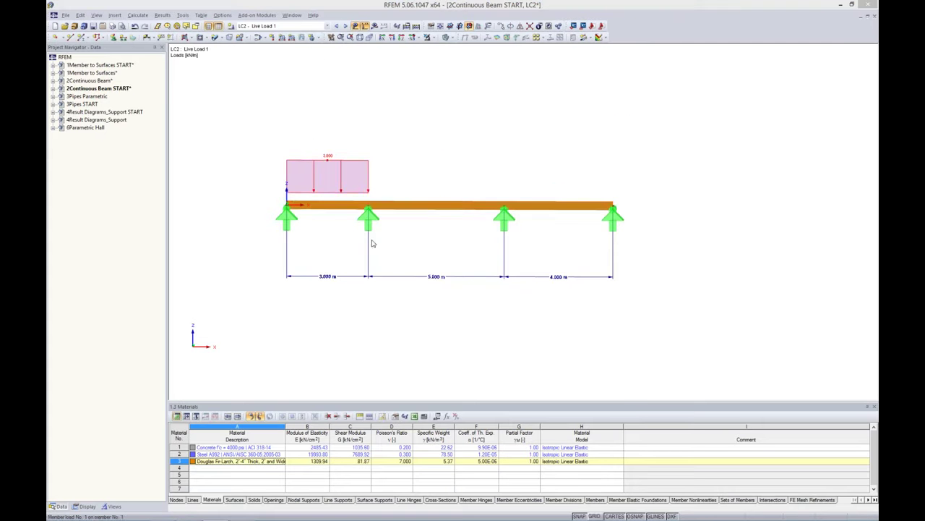
{"action": "double_click", "coordinate": [328, 168]}
{"action": "right_click", "coordinate": [343, 318]}
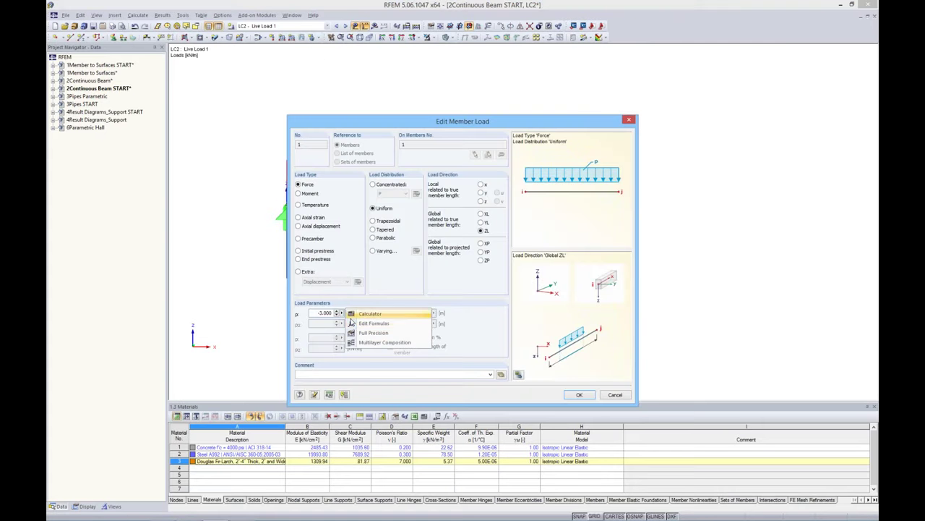
{"action": "left_click", "coordinate": [355, 326]}
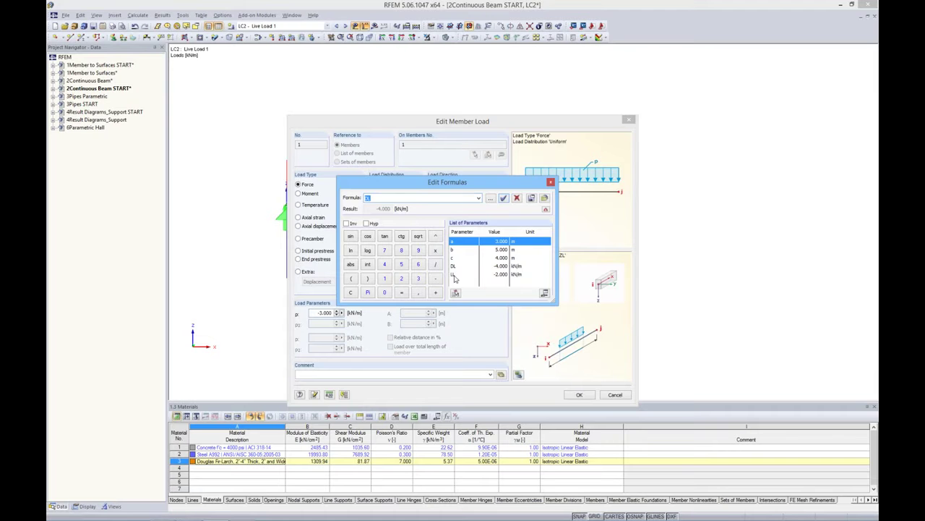
{"action": "double_click", "coordinate": [454, 274]}
{"action": "left_click", "coordinate": [504, 197]}
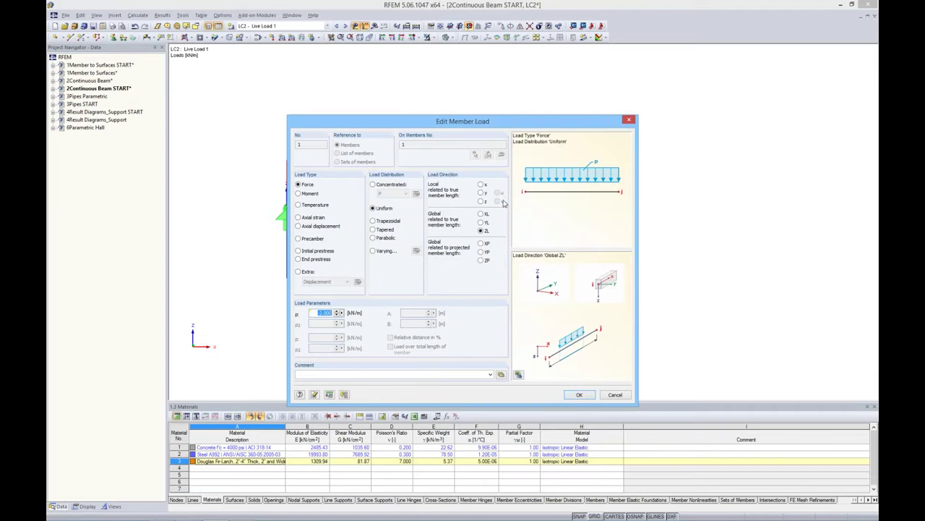
{"action": "left_click", "coordinate": [583, 394]}
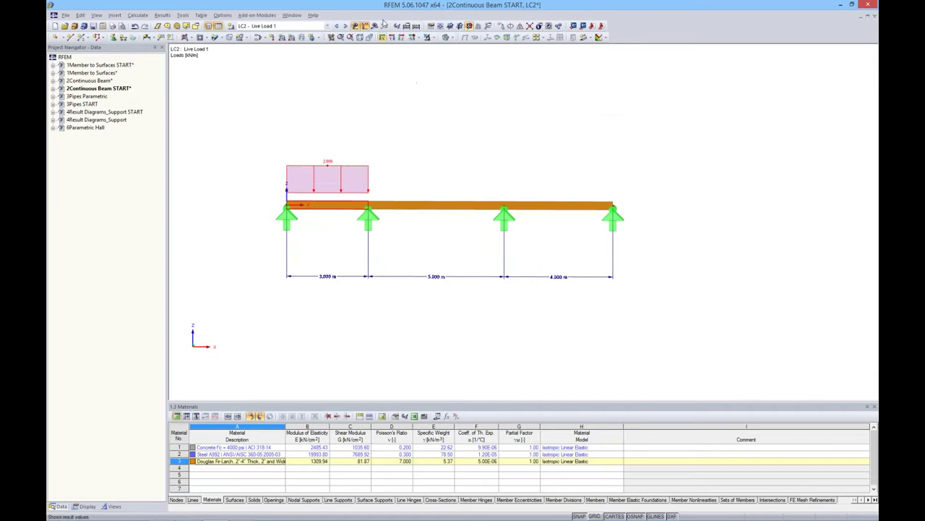
In load case LC3 - Live Load 2, link the second span's uniform load to the parameter LL
{"action": "left_click", "coordinate": [346, 27]}
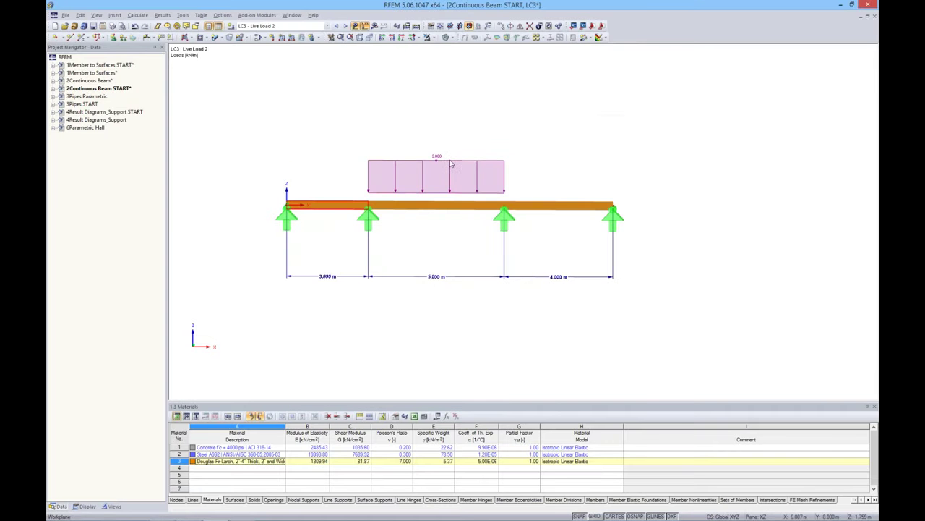
{"action": "double_click", "coordinate": [450, 165]}
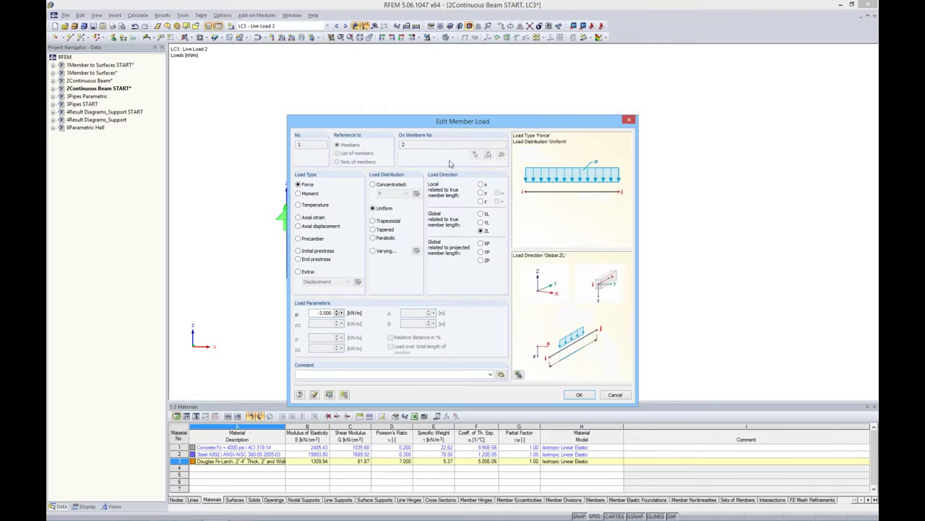
{"action": "right_click", "coordinate": [344, 312]}
{"action": "left_click", "coordinate": [367, 318]}
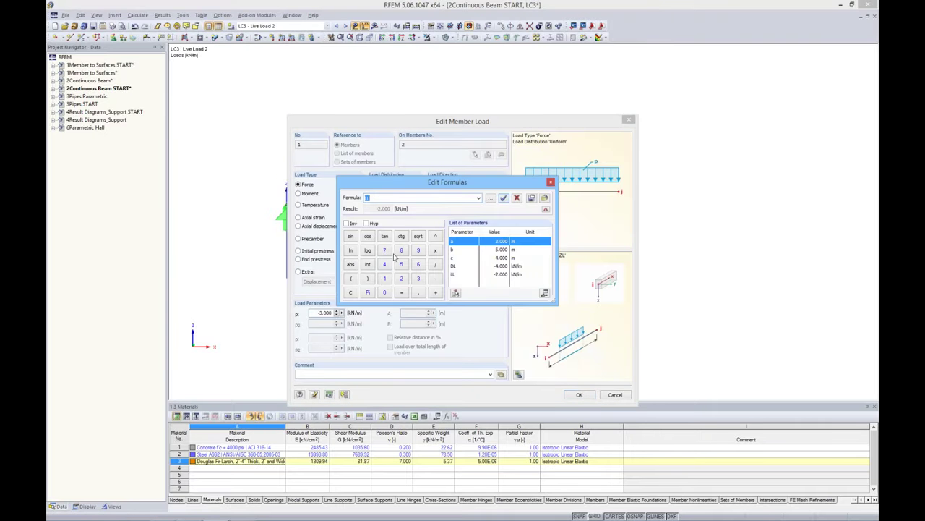
{"action": "double_click", "coordinate": [453, 274]}
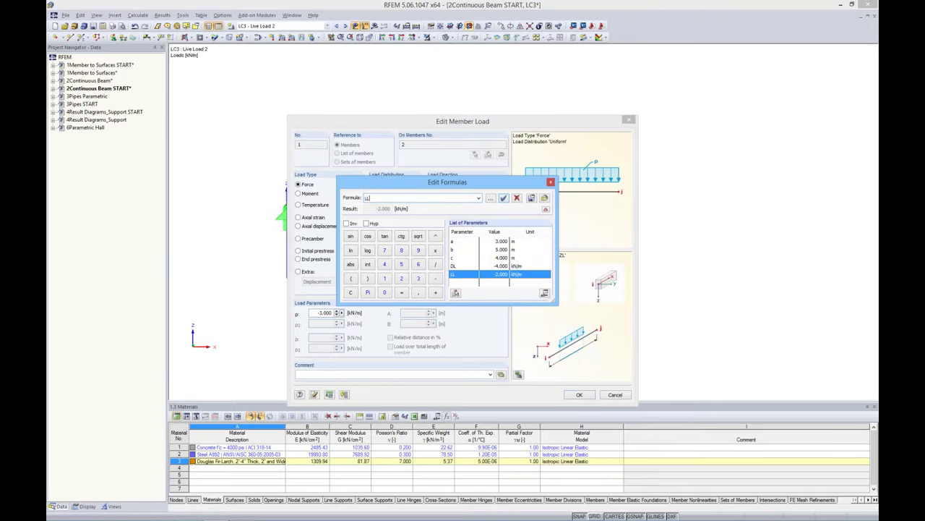
{"action": "left_click", "coordinate": [504, 198]}
{"action": "left_click", "coordinate": [579, 394]}
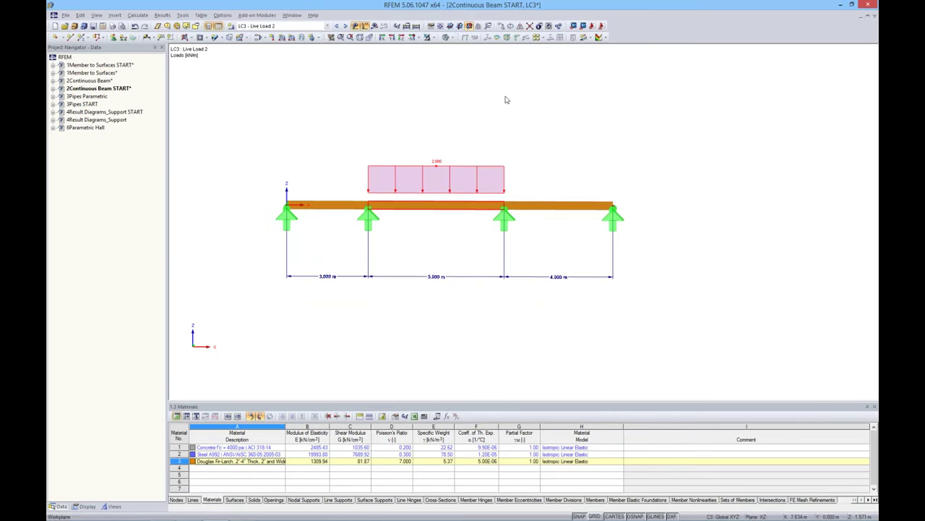
In load case LC4 - Live Load 3, link the third span's uniform load to the parameter LL
{"action": "key", "text": "Page_Down"}
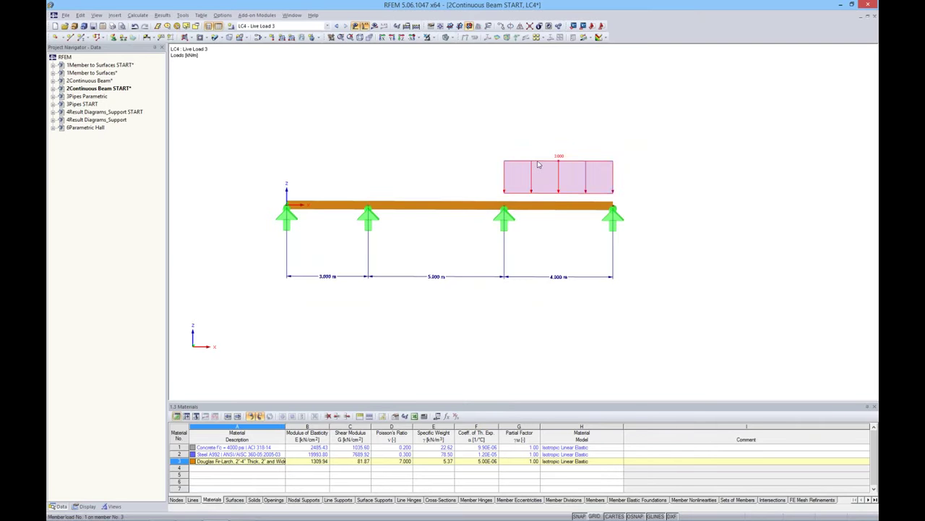
{"action": "double_click", "coordinate": [538, 165]}
{"action": "left_click", "coordinate": [351, 313]}
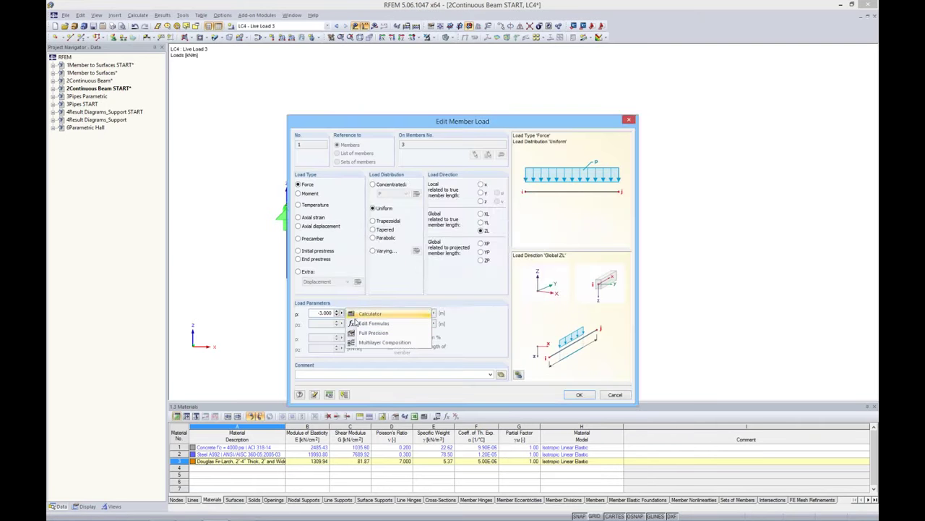
{"action": "left_click", "coordinate": [373, 323]}
{"action": "double_click", "coordinate": [459, 274]}
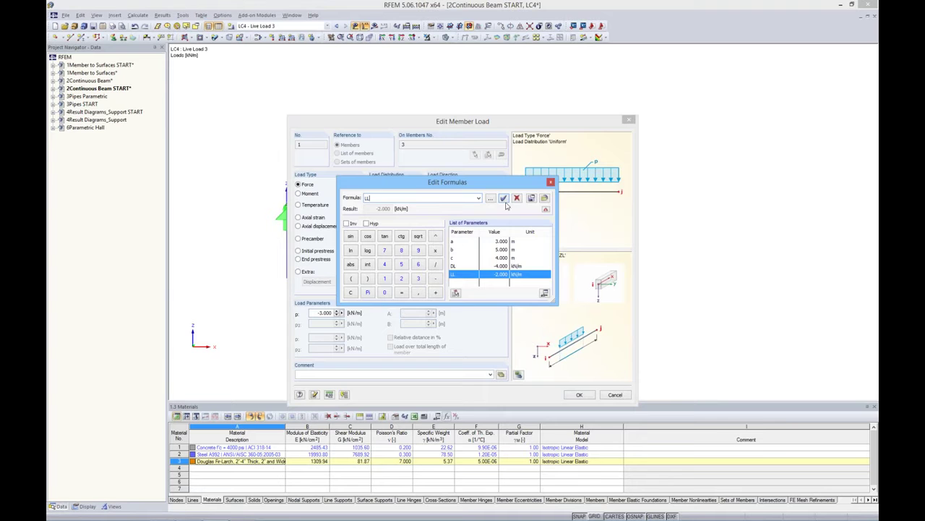
{"action": "left_click", "coordinate": [503, 198]}
{"action": "left_click", "coordinate": [579, 394]}
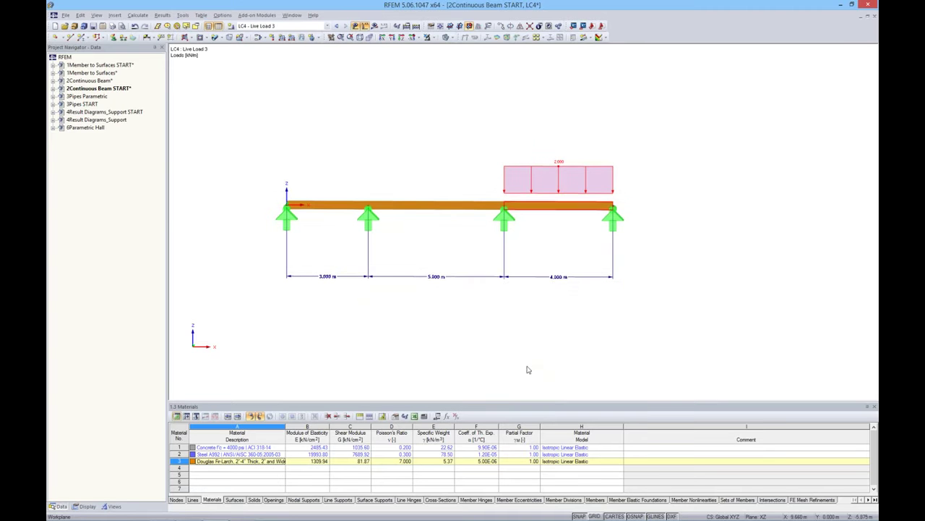
Set the span length parameters a to 2 m, b to 3 m and c to 6 m, and apply them to the beam
{"action": "middle_click_drag", "start_coordinate": [467, 126], "coordinate": [492, 31]}
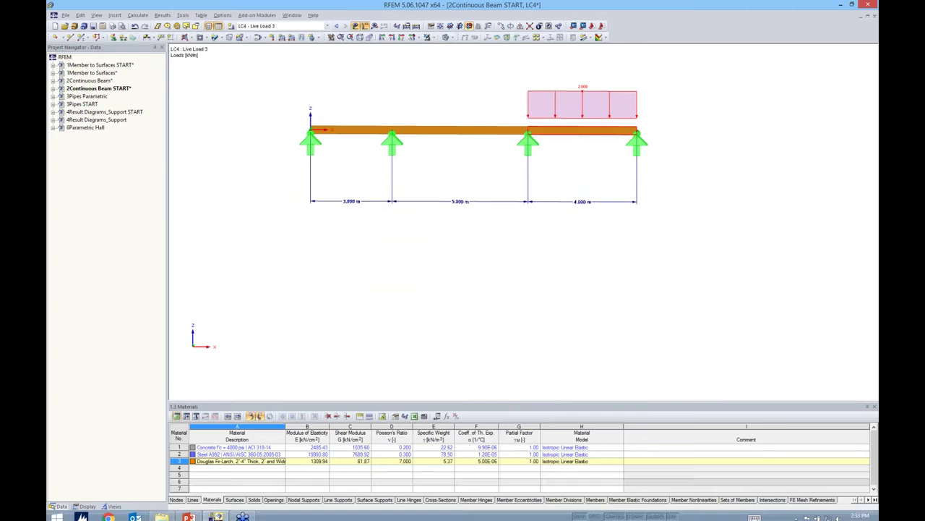
{"action": "left_click", "coordinate": [424, 415]}
{"action": "left_click", "coordinate": [430, 297]}
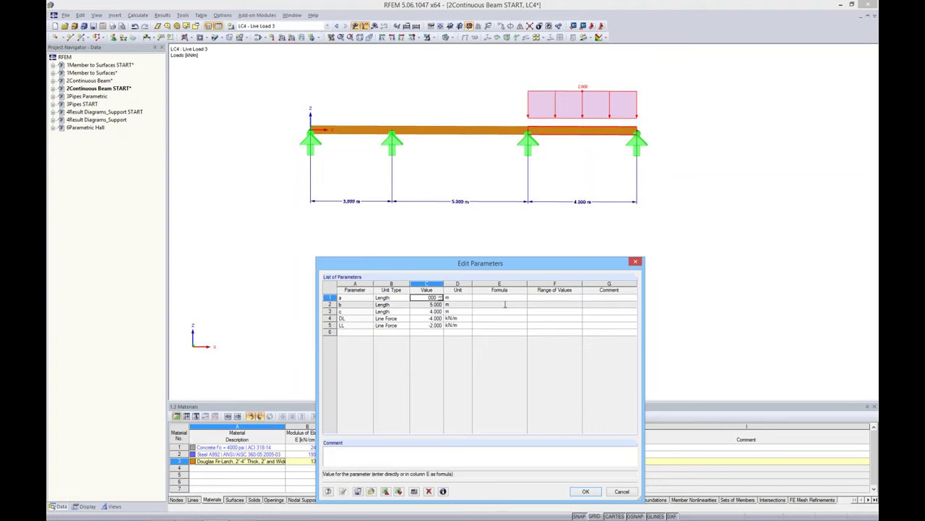
{"action": "type", "text": "2.0"}
{"action": "key", "text": "Return"}
{"action": "type", "text": "3"}
{"action": "key", "text": "Return"}
{"action": "type", "text": "5"}
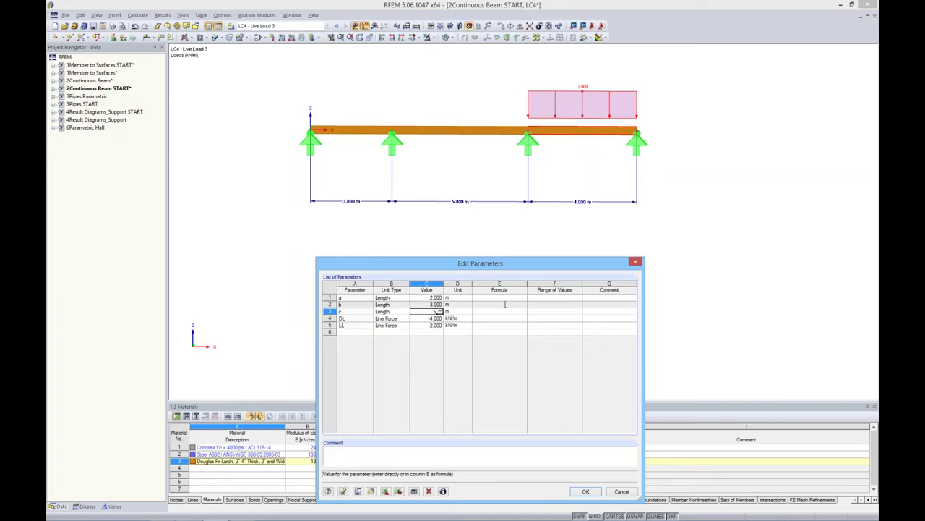
{"action": "key", "text": "Return"}
{"action": "key", "text": "Return"}
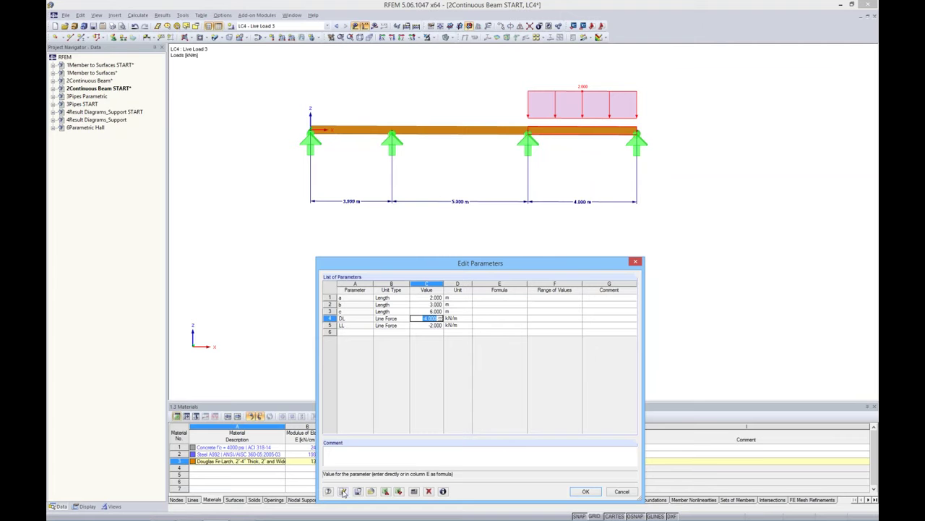
{"action": "left_click", "coordinate": [508, 344]}
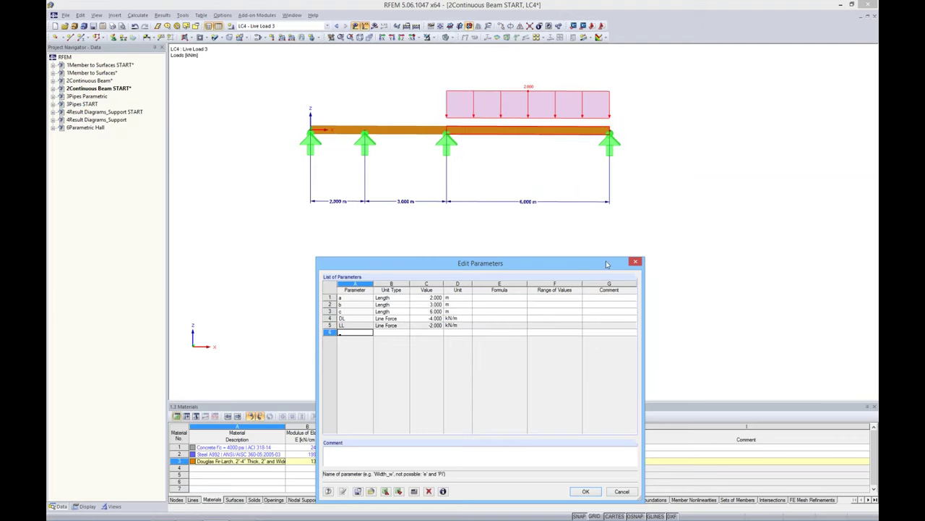
Set the live load parameter LL to -6 kN/m and accept the parameter list
{"action": "left_click", "coordinate": [428, 325]}
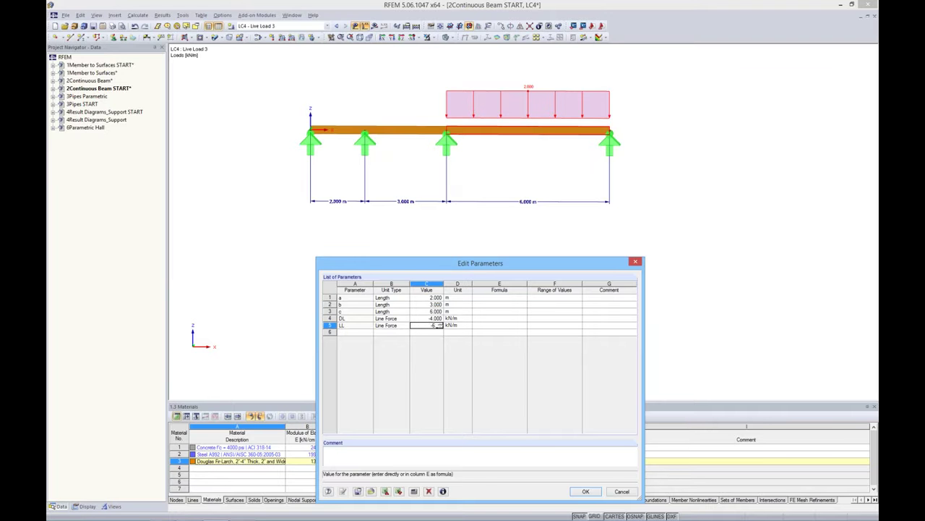
{"action": "type", "text": "-6"}
{"action": "key", "text": "Return"}
{"action": "key", "text": "Return"}
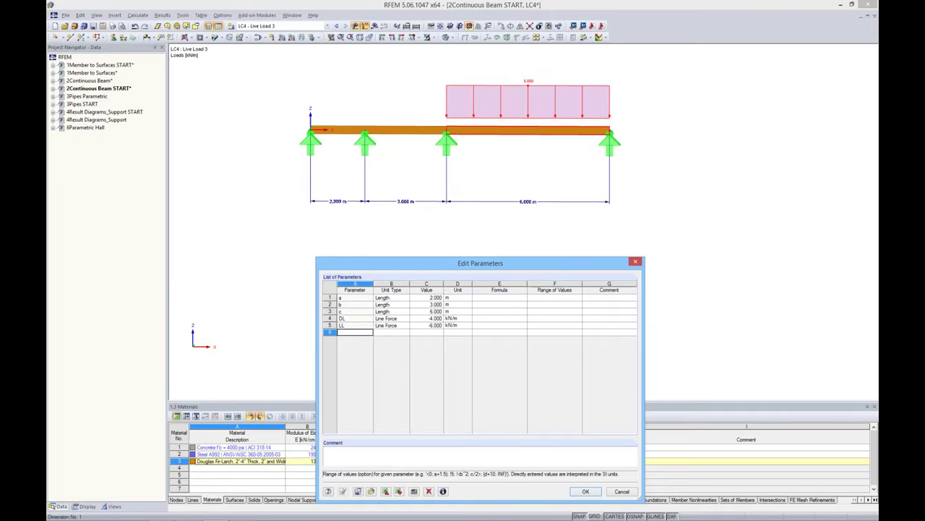
{"action": "left_click", "coordinate": [584, 492]}
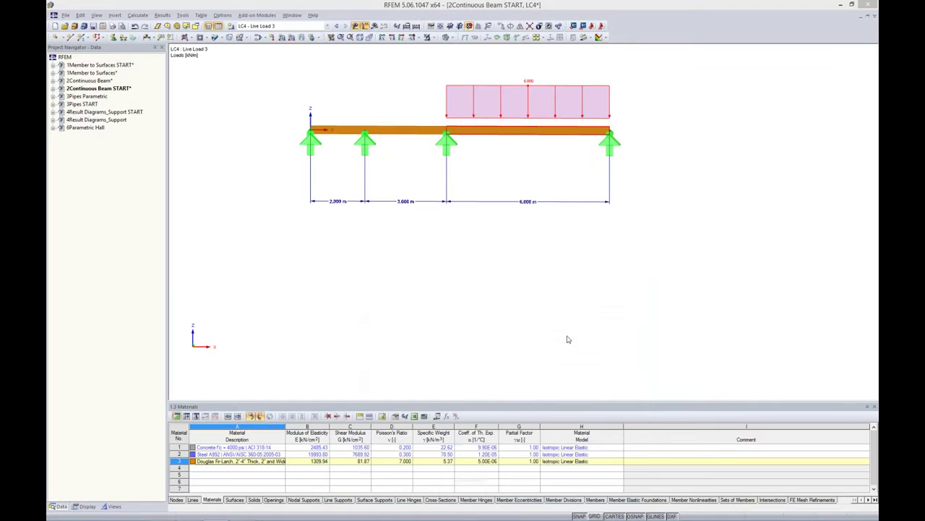
{"action": "middle_click_drag", "start_coordinate": [556, 248], "coordinate": [522, 246]}
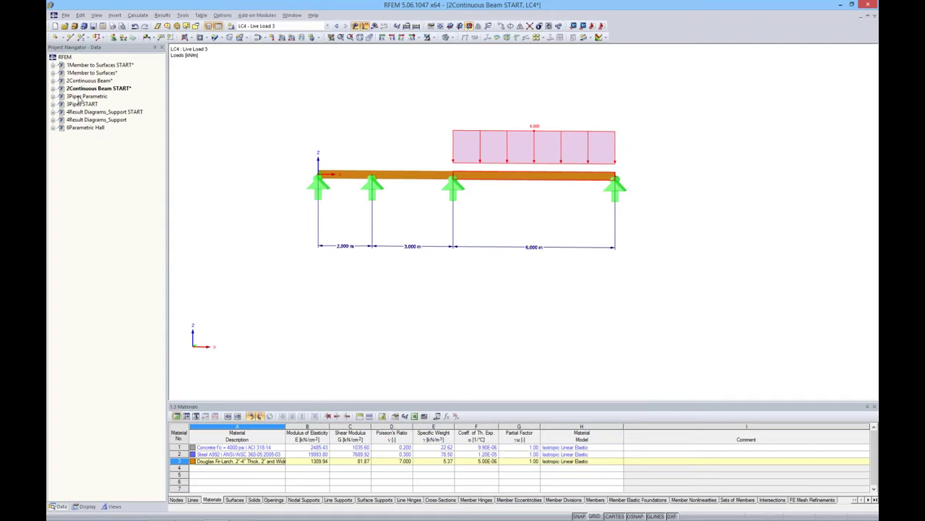
Switch to the 3Pipes Parametric model
{"action": "double_click", "coordinate": [80, 97]}
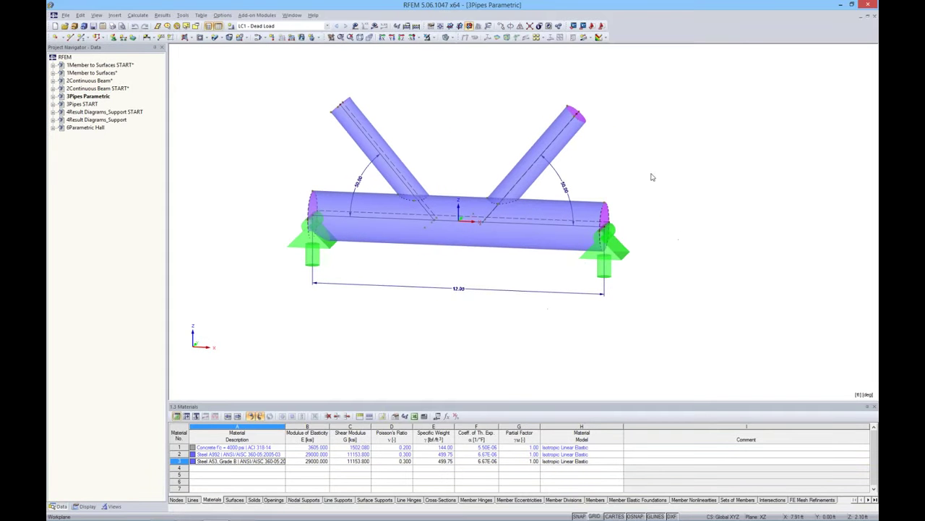
{"action": "middle_click_drag", "start_coordinate": [680, 238], "coordinate": [670, 180]}
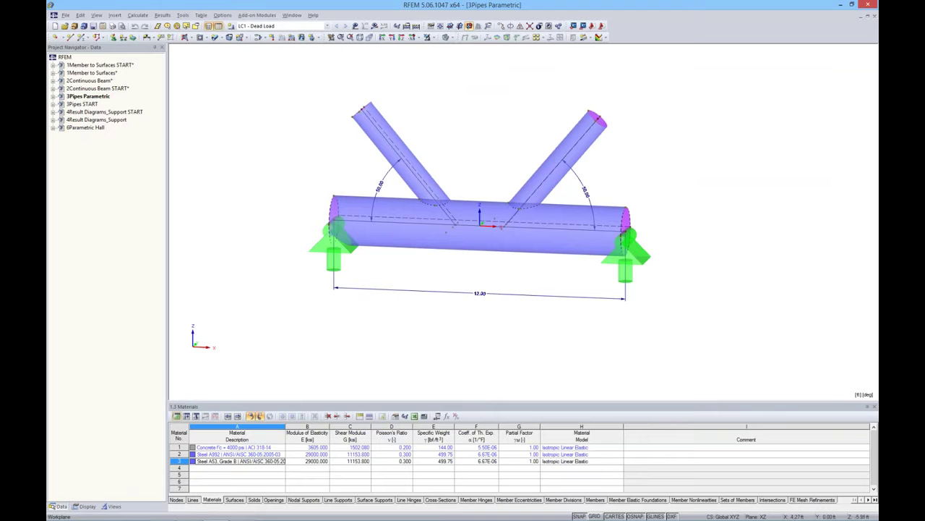
{"action": "middle_click_drag", "start_coordinate": [491, 345], "coordinate": [609, 281]}
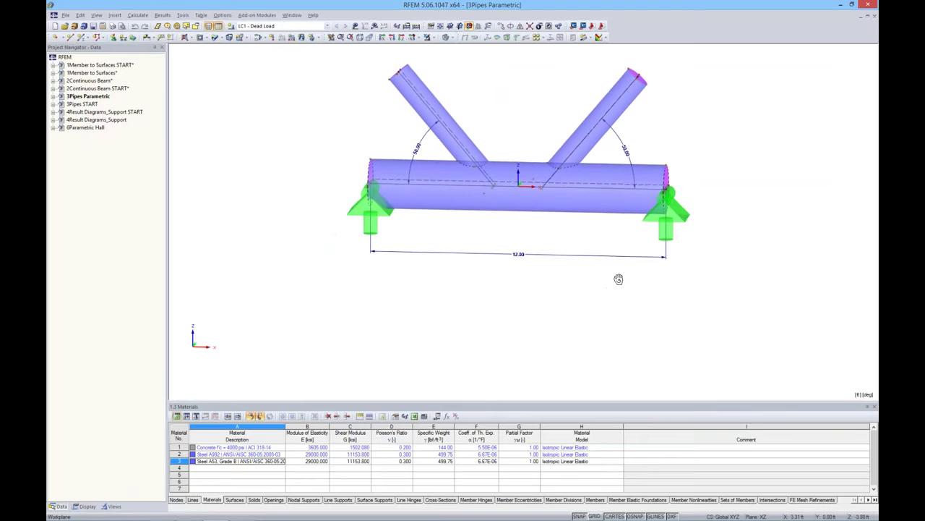
Set the pipe model's Angle_Left parameter to 30 deg and apply it
{"action": "left_click", "coordinate": [441, 413]}
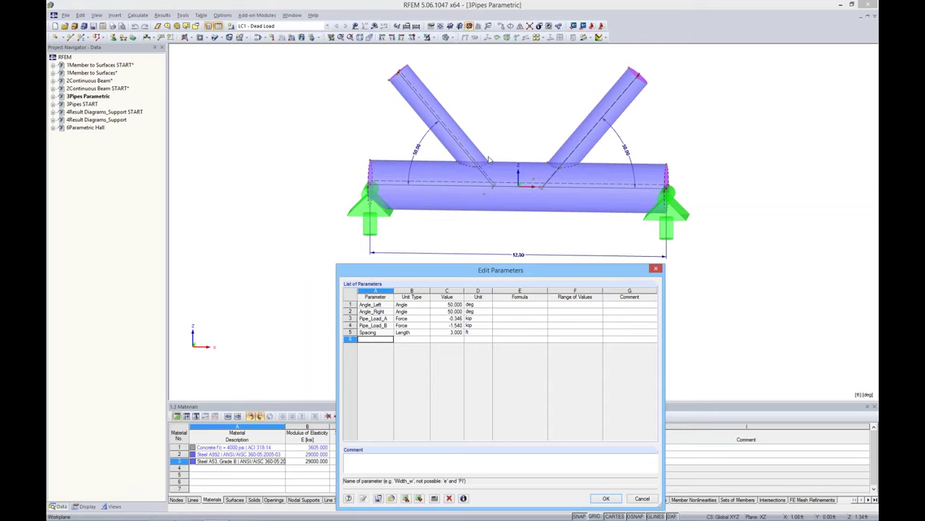
{"action": "left_click", "coordinate": [452, 304]}
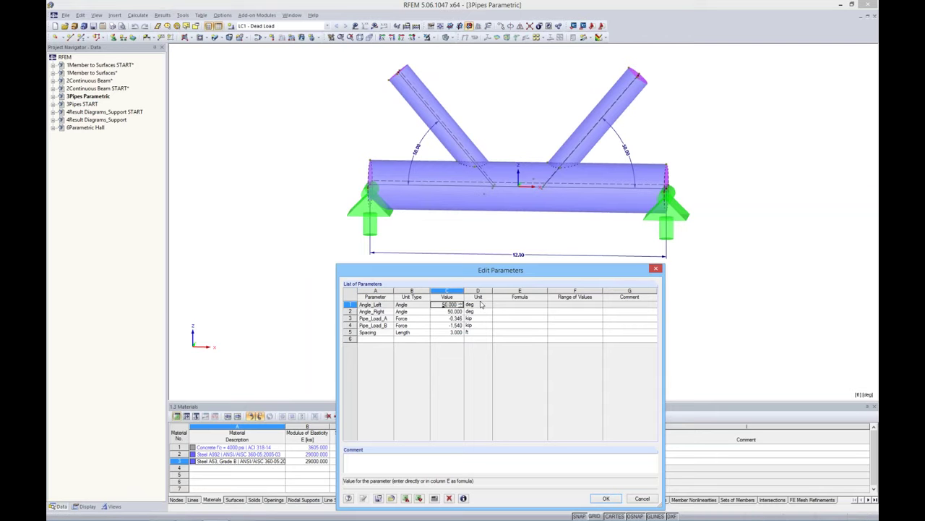
{"action": "left_click", "coordinate": [575, 318]}
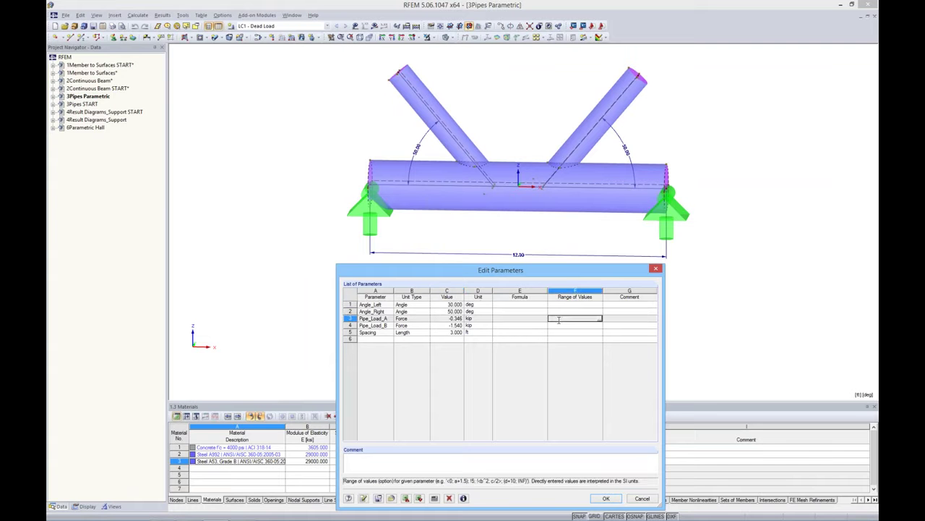
{"action": "left_click", "coordinate": [364, 499]}
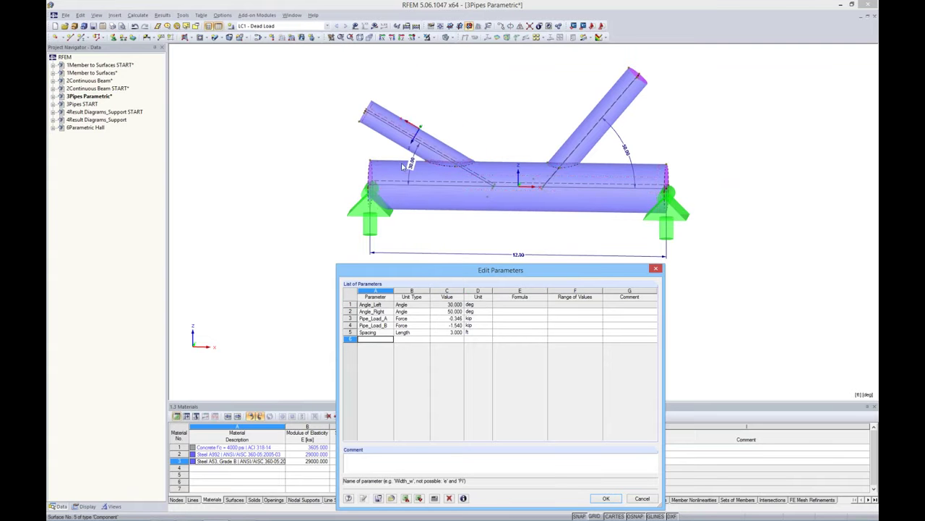
Close the parameter list and examine the intersection lines where the two inclined pipes meet the horizontal main pipe
{"action": "scroll", "coordinate": [420, 148], "scroll_direction": "up", "scroll_amount": 3}
{"action": "scroll", "coordinate": [420, 155], "scroll_direction": "down", "scroll_amount": 2}
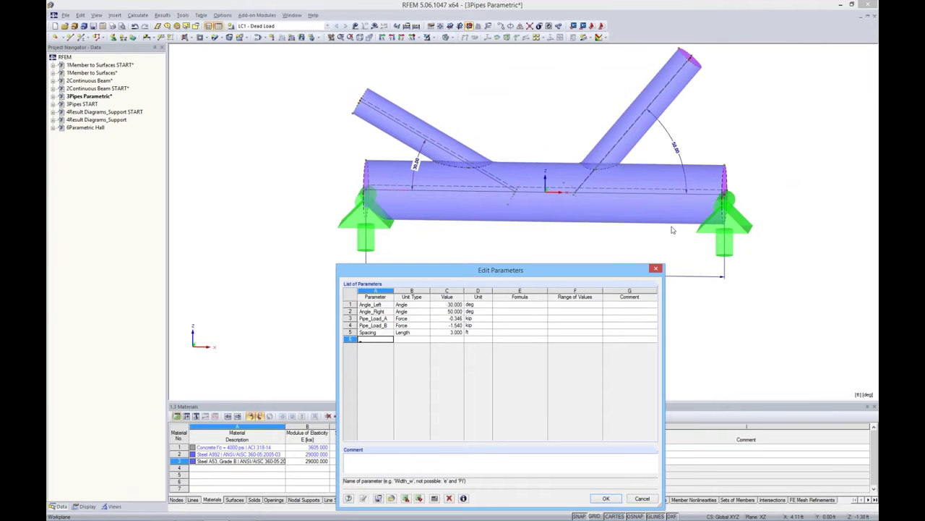
{"action": "key", "text": "Return"}
{"action": "middle_click_drag", "start_coordinate": [615, 242], "coordinate": [550, 264], "text": "ctrl"}
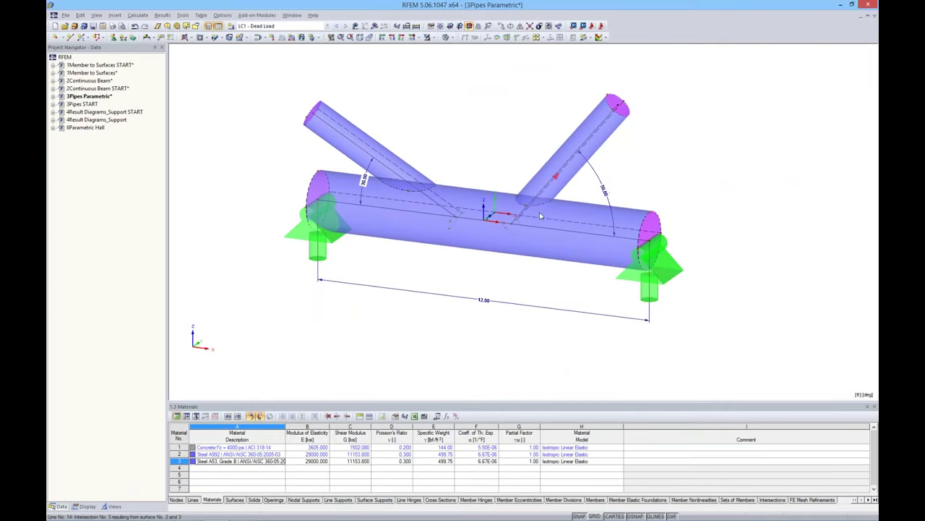
{"action": "scroll", "coordinate": [437, 189], "scroll_direction": "up", "scroll_amount": 4}
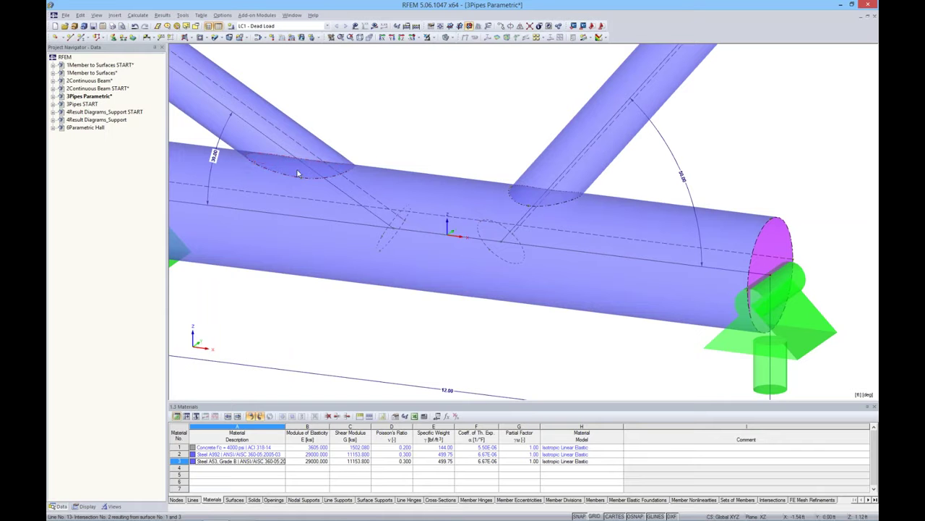
{"action": "middle_click_drag", "start_coordinate": [335, 183], "coordinate": [406, 140], "text": "ctrl"}
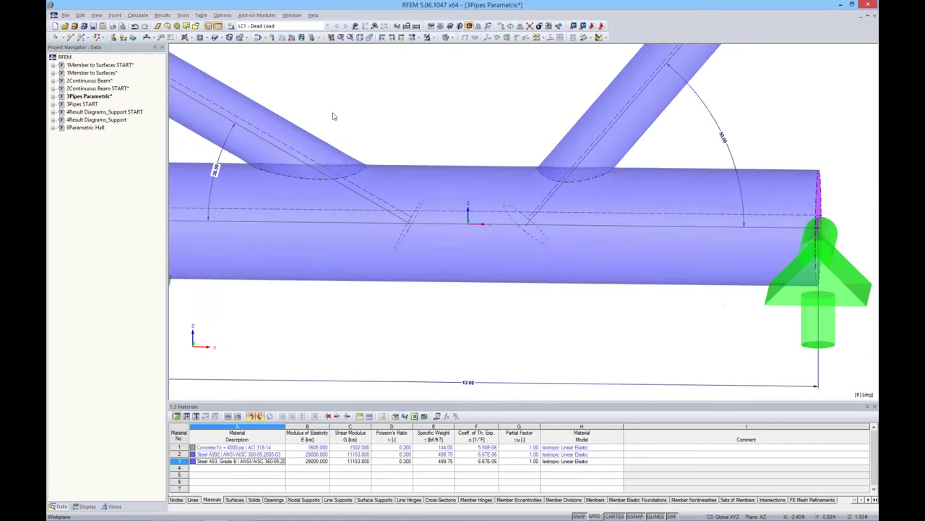
{"action": "scroll", "coordinate": [340, 123], "scroll_direction": "down", "scroll_amount": 3}
{"action": "left_click", "coordinate": [328, 191]}
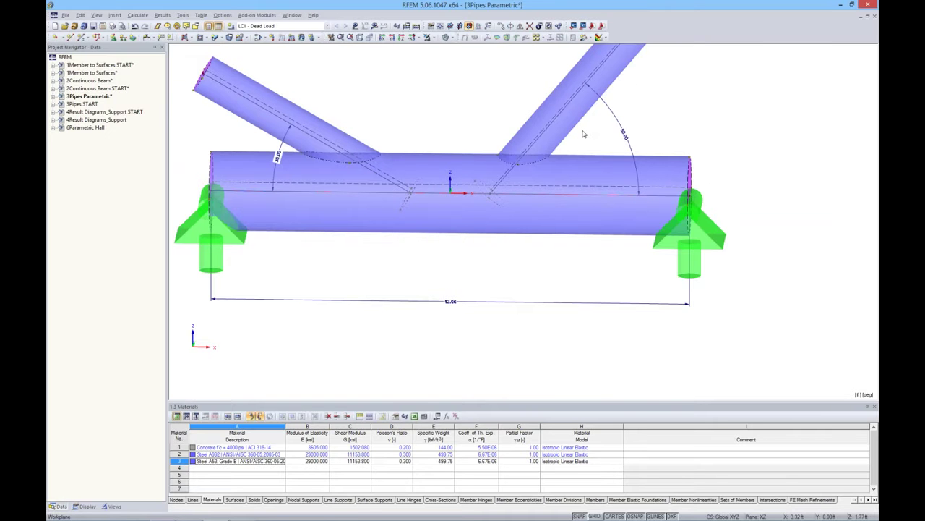
{"action": "middle_click_drag", "start_coordinate": [595, 144], "coordinate": [618, 190]}
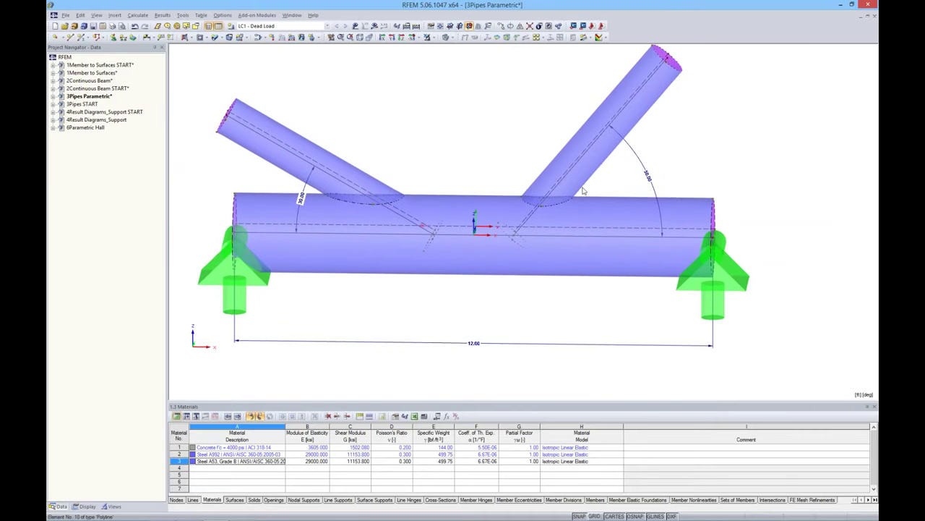
Set the Angle_Right parameter to 70 deg and apply it to the pipe model
{"action": "left_click", "coordinate": [438, 417]}
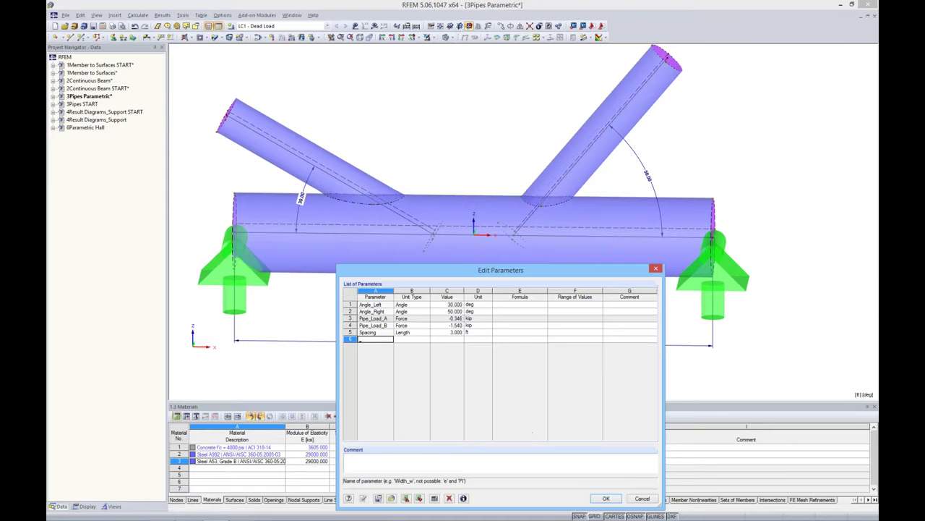
{"action": "left_click", "coordinate": [402, 312]}
{"action": "left_click", "coordinate": [447, 311]}
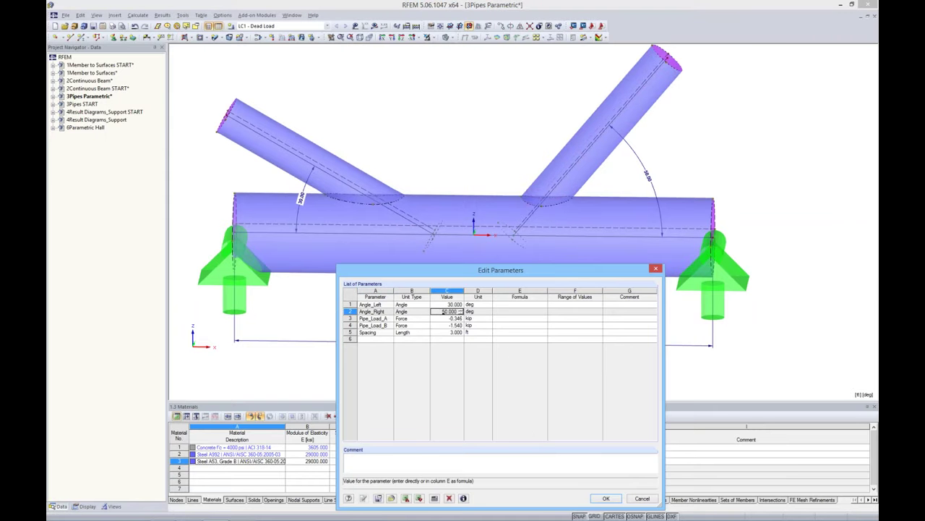
{"action": "key", "text": "Return"}
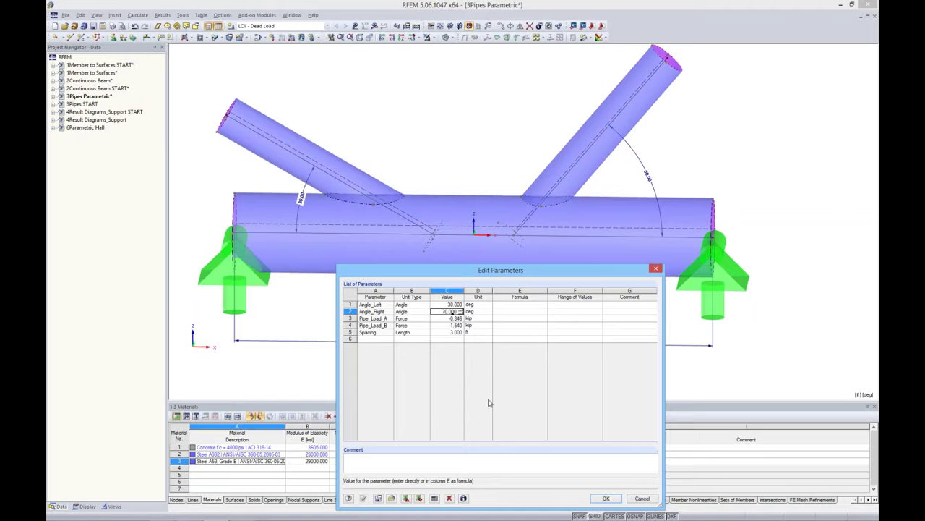
{"action": "left_click", "coordinate": [575, 311]}
{"action": "left_click", "coordinate": [375, 339]}
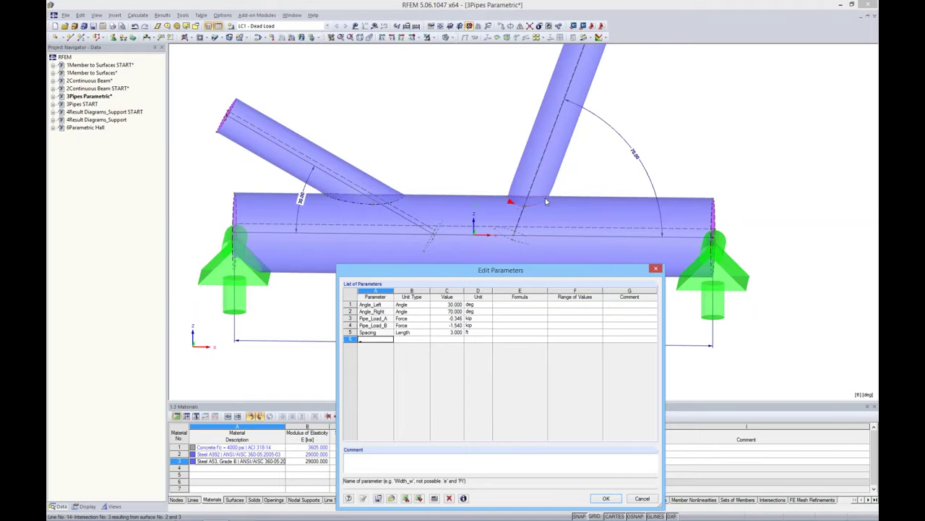
Close the parameter list and set the radius of the horizontal main pipe's parent surface to 2 ft
{"action": "left_click", "coordinate": [642, 499]}
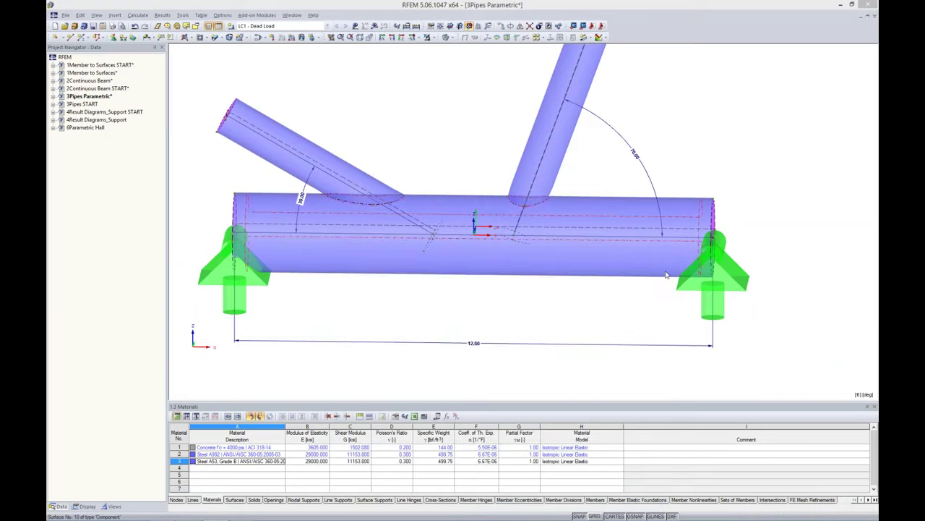
{"action": "left_click", "coordinate": [637, 264]}
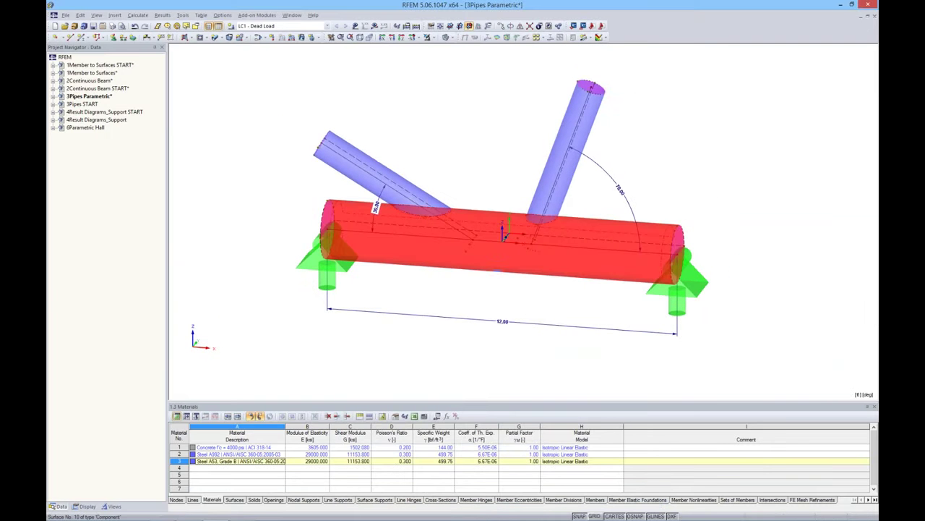
{"action": "right_click", "coordinate": [652, 237]}
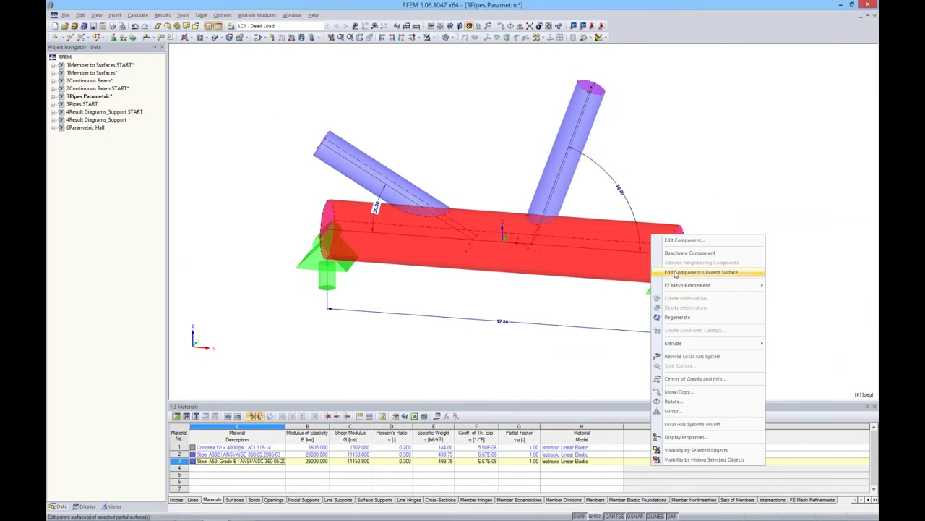
{"action": "left_click", "coordinate": [676, 272]}
{"action": "left_click_drag", "start_coordinate": [500, 158], "coordinate": [520, 266]}
{"action": "left_click", "coordinate": [375, 275]}
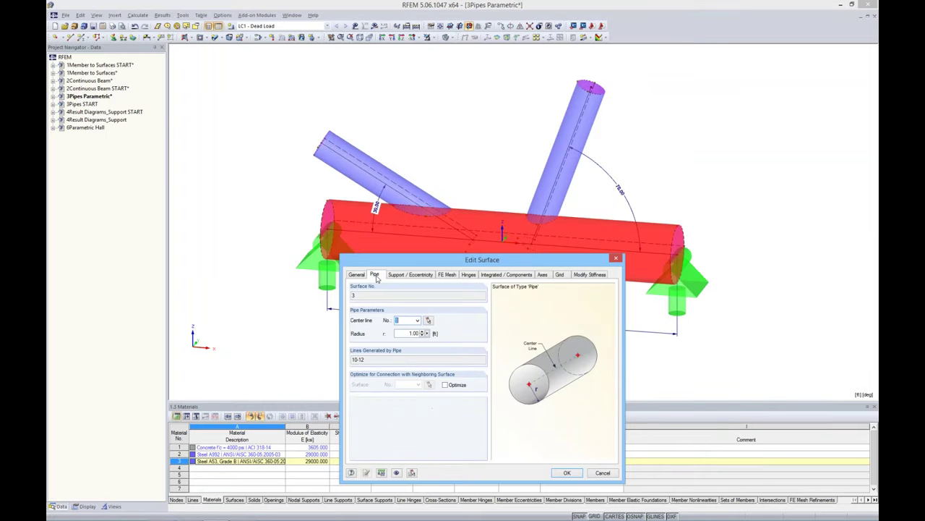
{"action": "double_click", "coordinate": [403, 333]}
{"action": "type", "text": "2"}
{"action": "left_click", "coordinate": [568, 473]}
{"action": "scroll", "coordinate": [407, 177], "scroll_direction": "up", "scroll_amount": 2}
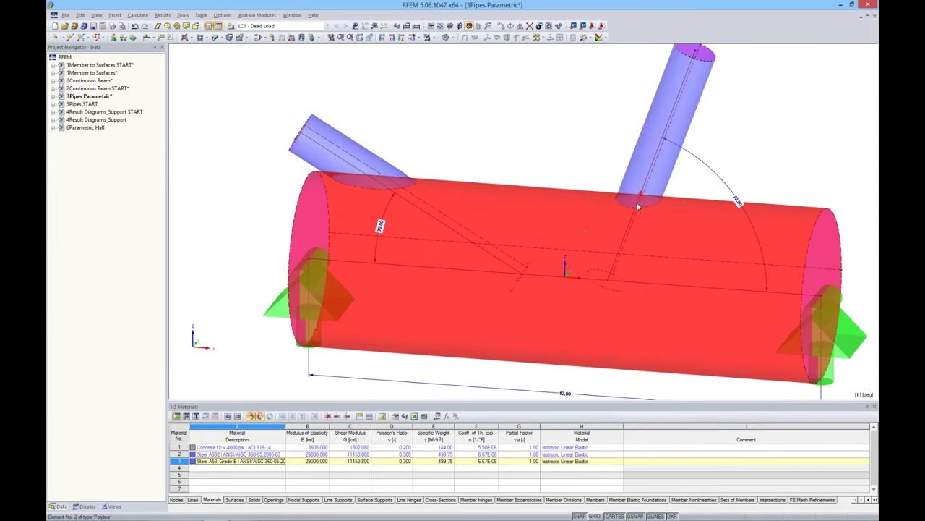
{"action": "key", "text": "Escape"}
{"action": "middle_click_drag", "start_coordinate": [626, 232], "coordinate": [588, 170], "text": "ctrl"}
Increase the radius of the right inclined pipe by editing its component's parent surface
{"action": "right_click", "coordinate": [612, 131]}
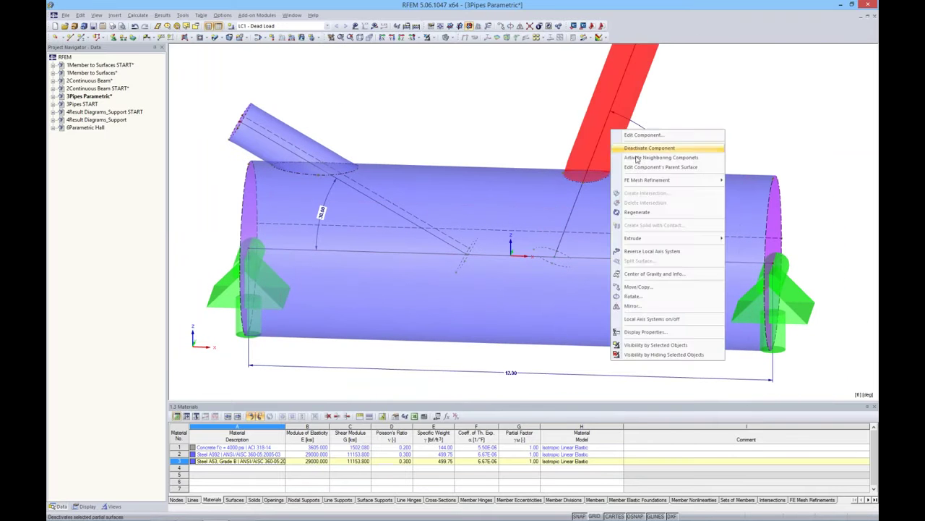
{"action": "left_click", "coordinate": [661, 167]}
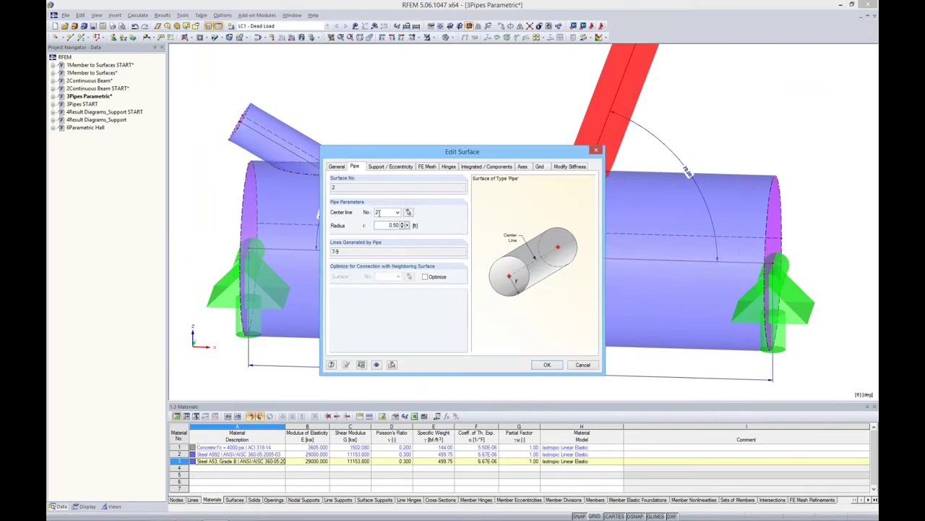
{"action": "type", "text": "5"}
{"action": "left_click", "coordinate": [553, 364]}
{"action": "middle_click_drag", "start_coordinate": [578, 305], "coordinate": [380, 166], "text": "ctrl"}
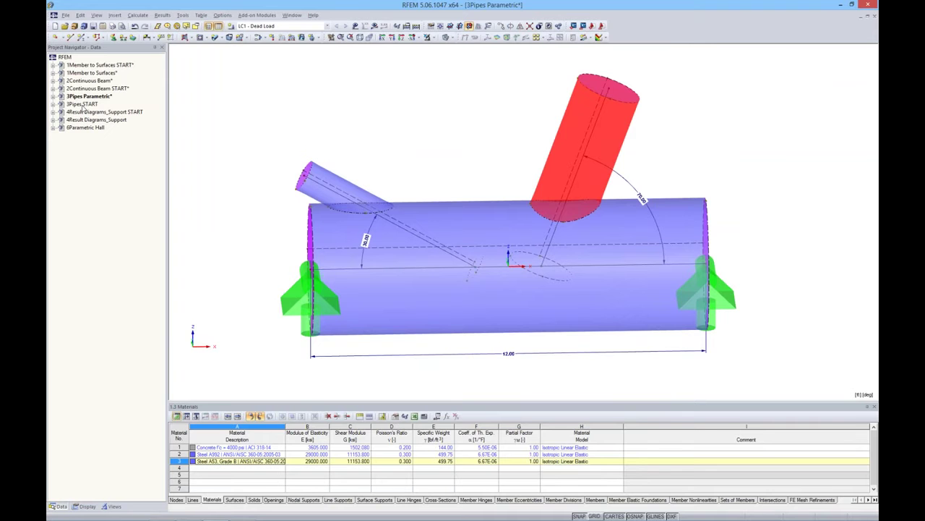
Switch to the 3Pipes START model and identify the horizontal and two inclined center lines
{"action": "double_click", "coordinate": [83, 104]}
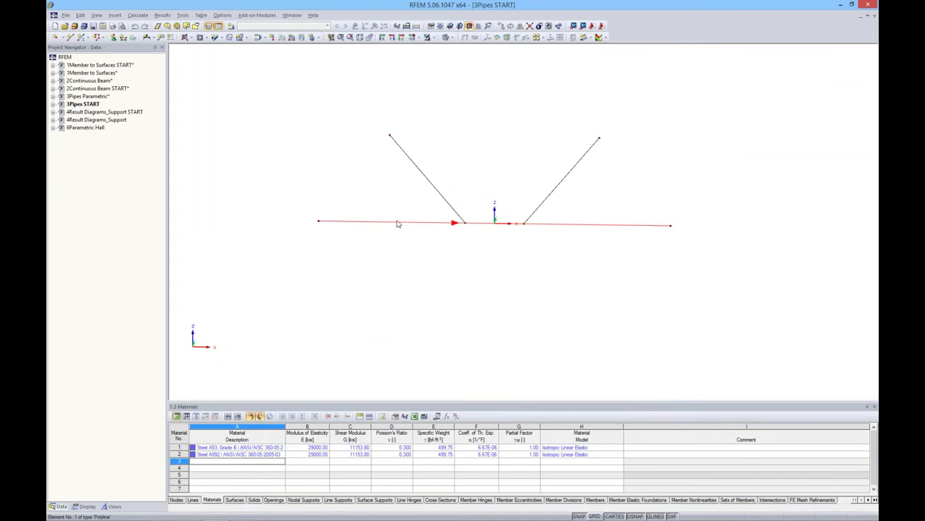
{"action": "left_click", "coordinate": [437, 191]}
{"action": "left_click", "coordinate": [563, 186]}
{"action": "key", "text": "Escape"}
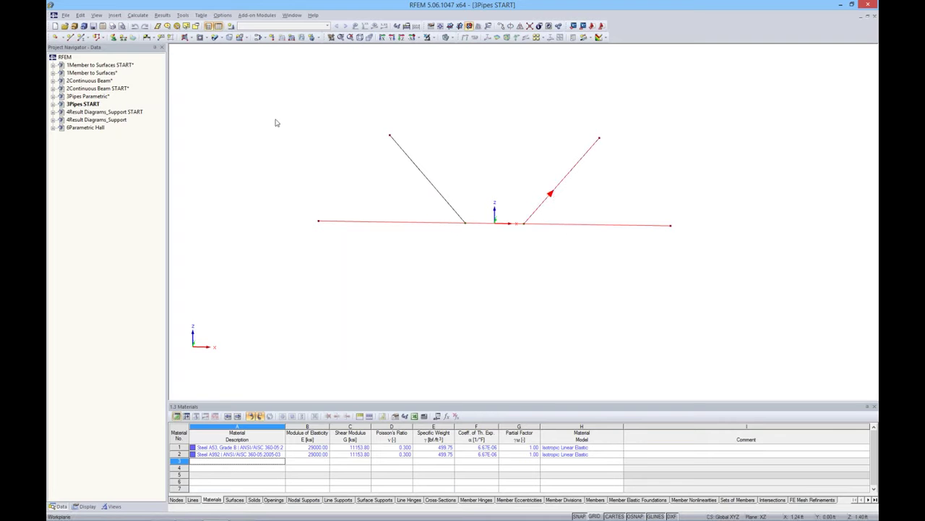
Start a new pipe surface and assign it Steel A53, Grade B from the material library's USA favorites group
{"action": "left_click", "coordinate": [219, 38]}
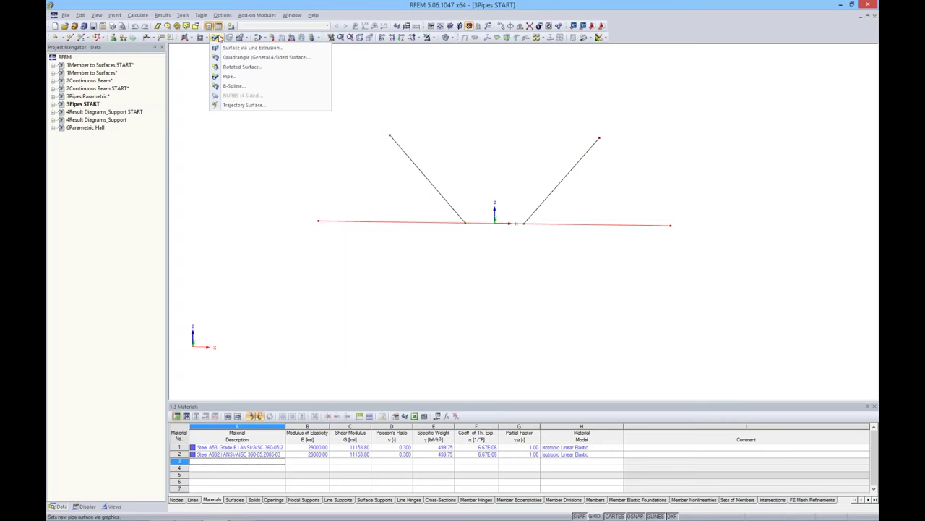
{"action": "left_click", "coordinate": [230, 78]}
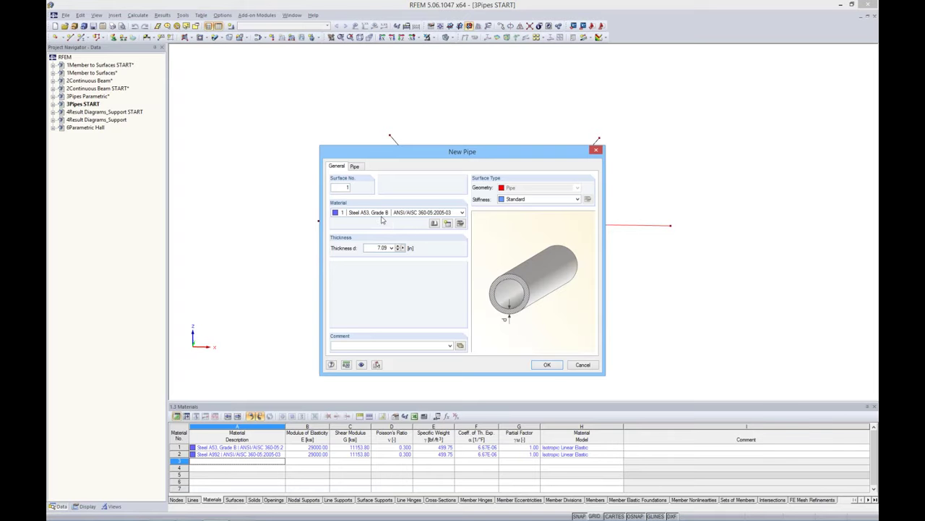
{"action": "left_click", "coordinate": [435, 225]}
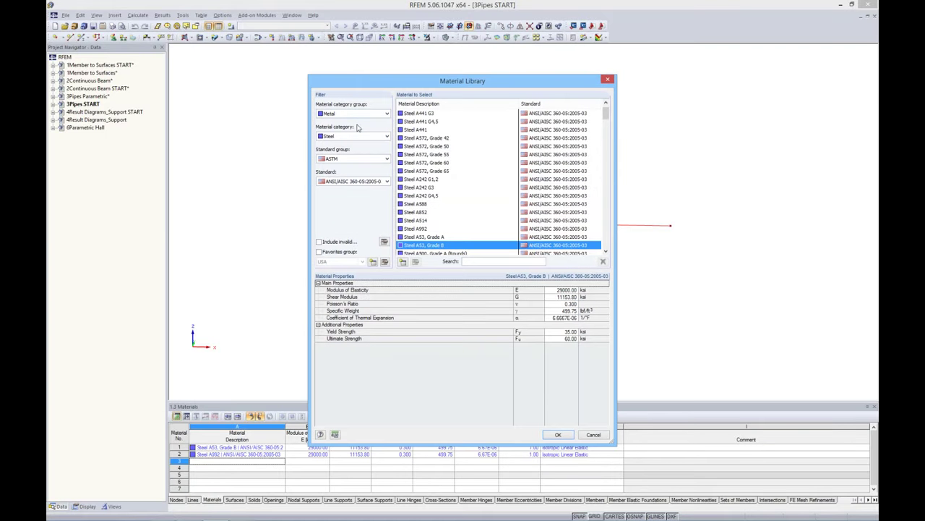
{"action": "left_click_drag", "start_coordinate": [606, 114], "coordinate": [600, 245]}
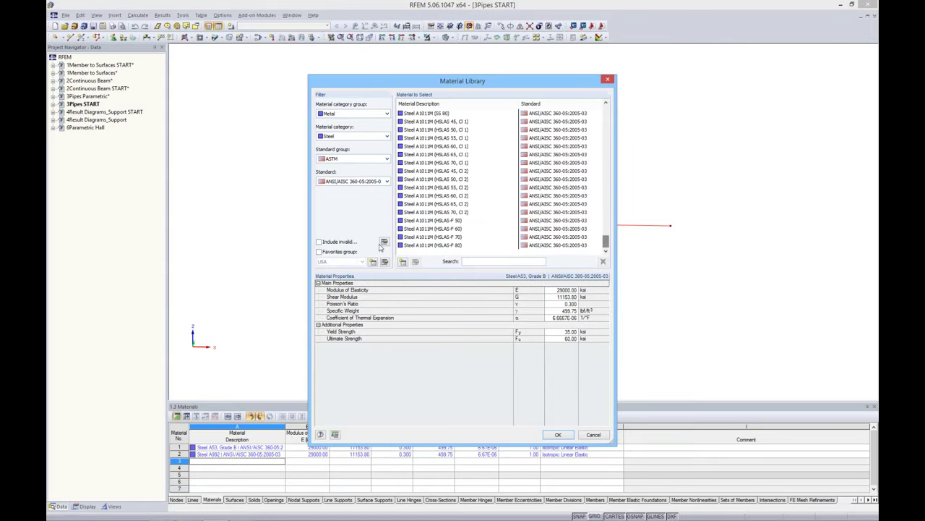
{"action": "left_click", "coordinate": [319, 252]}
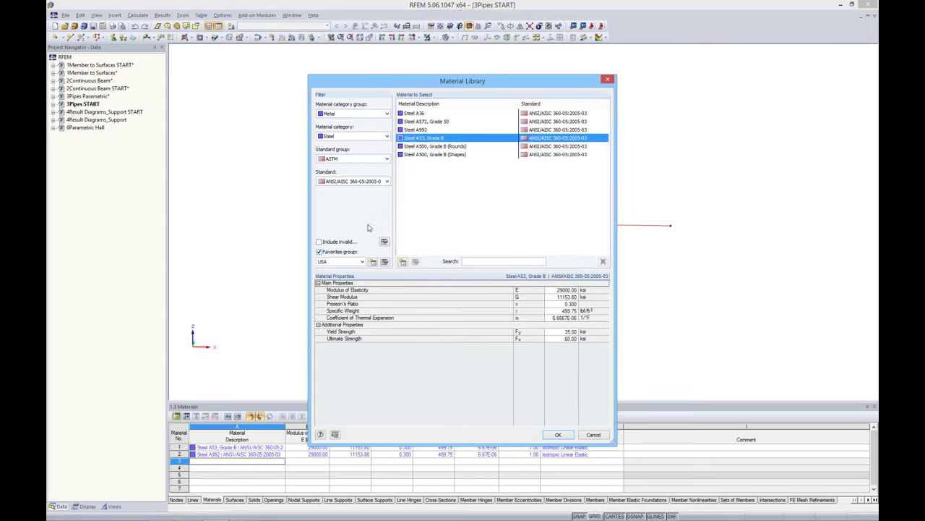
{"action": "double_click", "coordinate": [419, 141]}
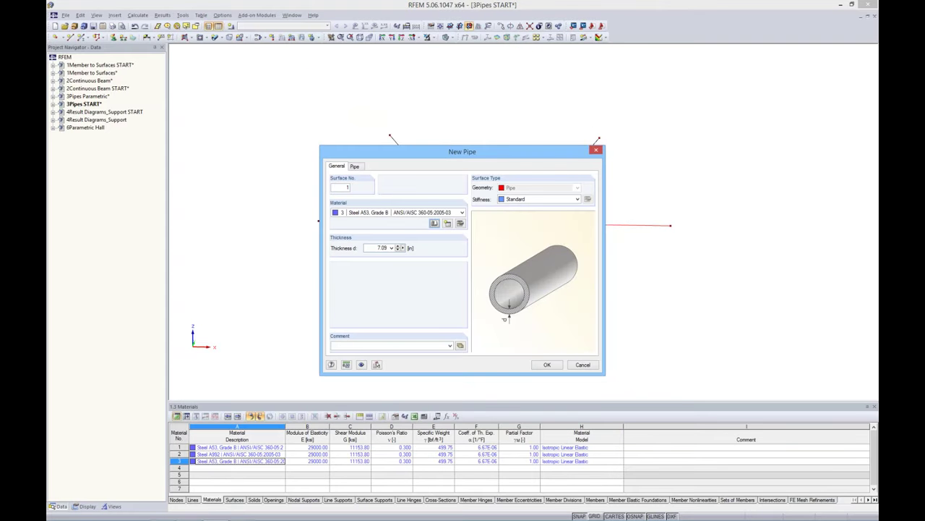
Create the main pipe along the horizontal line 1 with a thickness of 0.6 in and a radius of 1 ft
{"action": "left_click", "coordinate": [375, 247]}
{"action": "key", "text": "BackSpace"}
{"action": "left_click", "coordinate": [355, 167]}
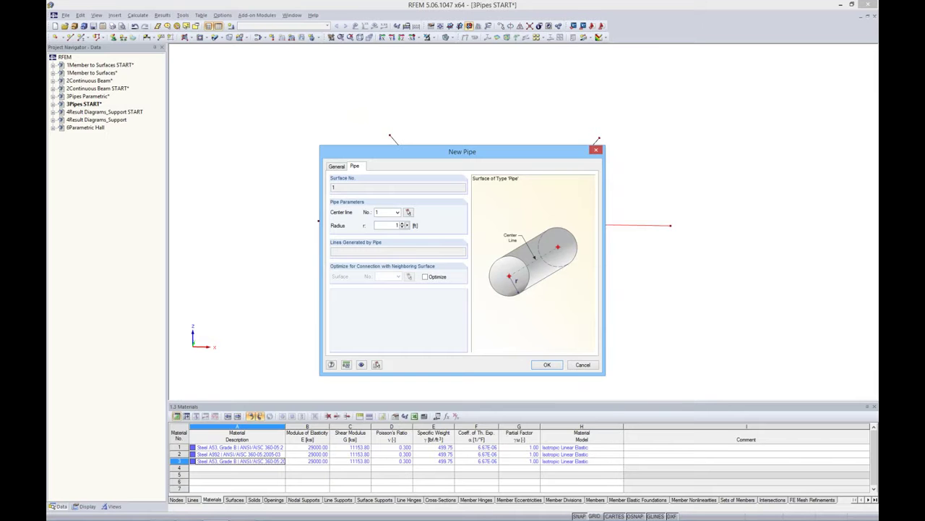
{"action": "left_click", "coordinate": [547, 365]}
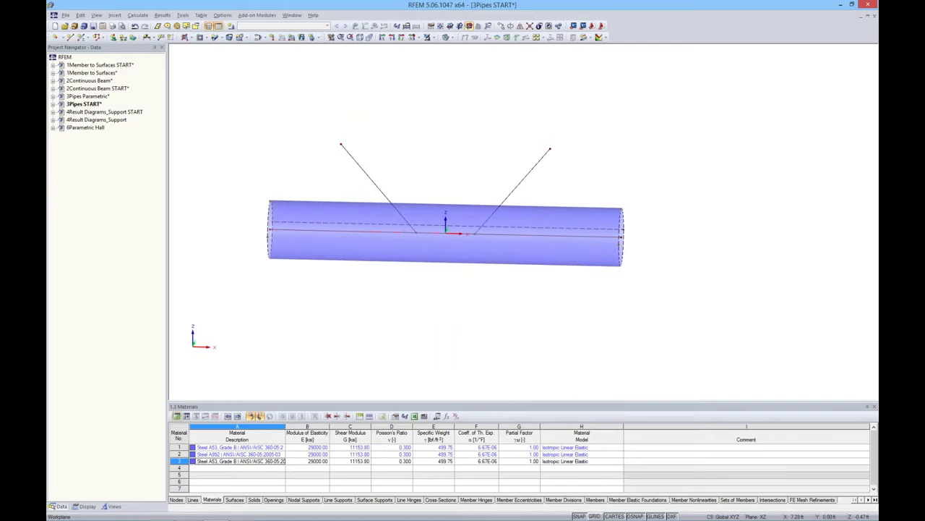
{"action": "middle_click_drag", "start_coordinate": [539, 275], "coordinate": [644, 219], "text": "ctrl"}
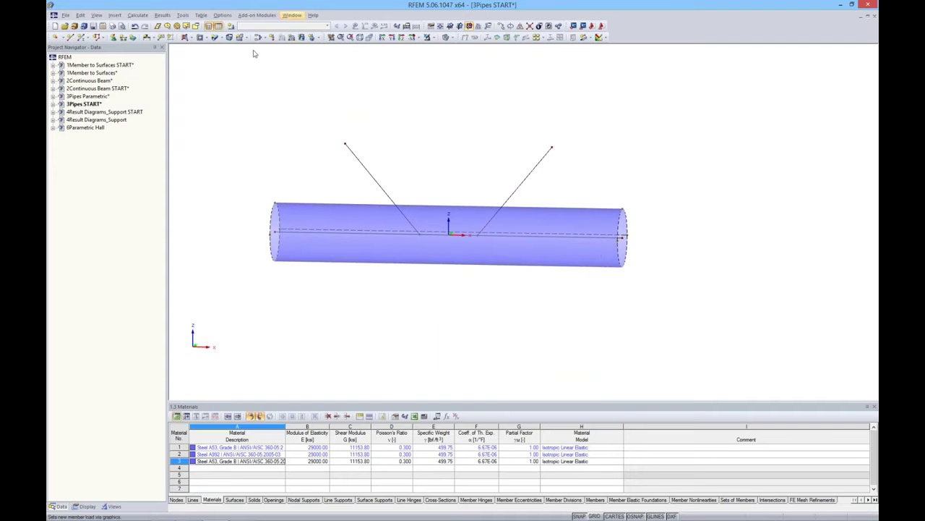
Create two Steel A53, Grade B pipes along the inclined lines with a thickness of 0.2 in and a radius of 0.5 ft
{"action": "left_click", "coordinate": [221, 38]}
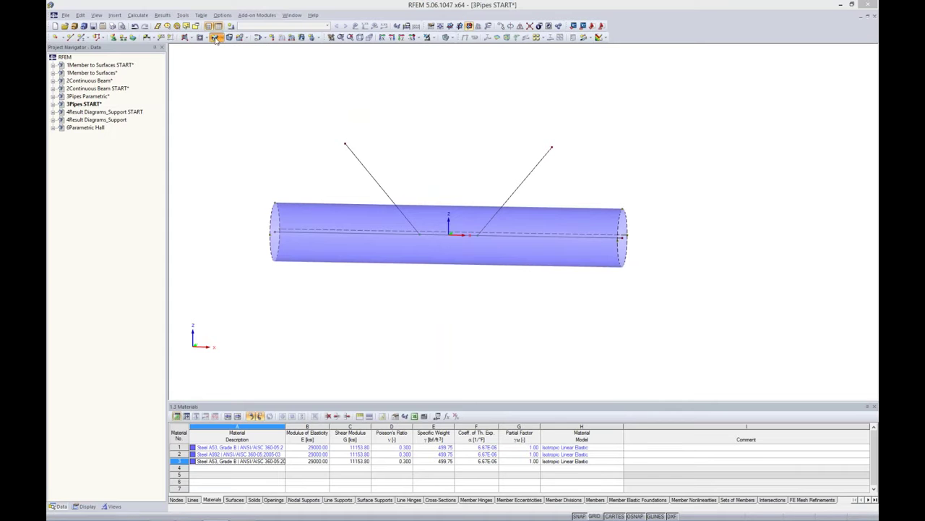
{"action": "left_click", "coordinate": [597, 152]}
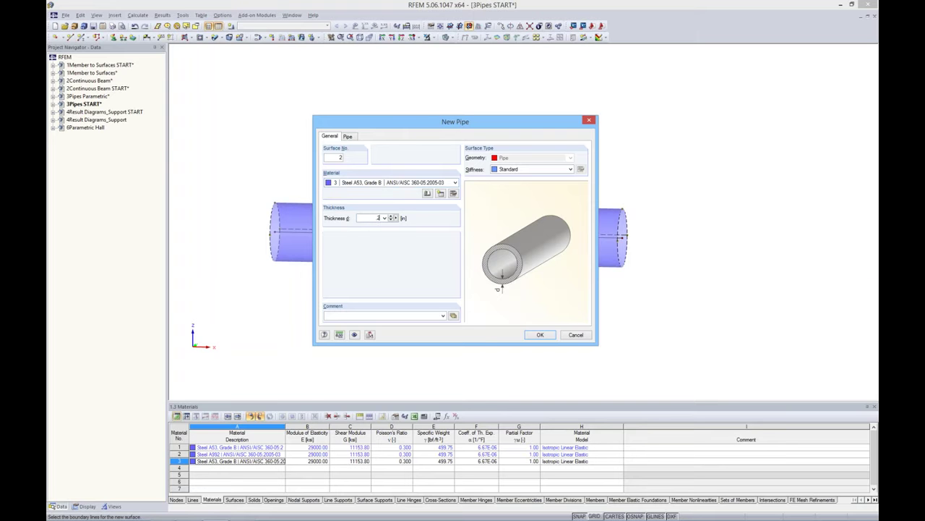
{"action": "left_click", "coordinate": [348, 136]}
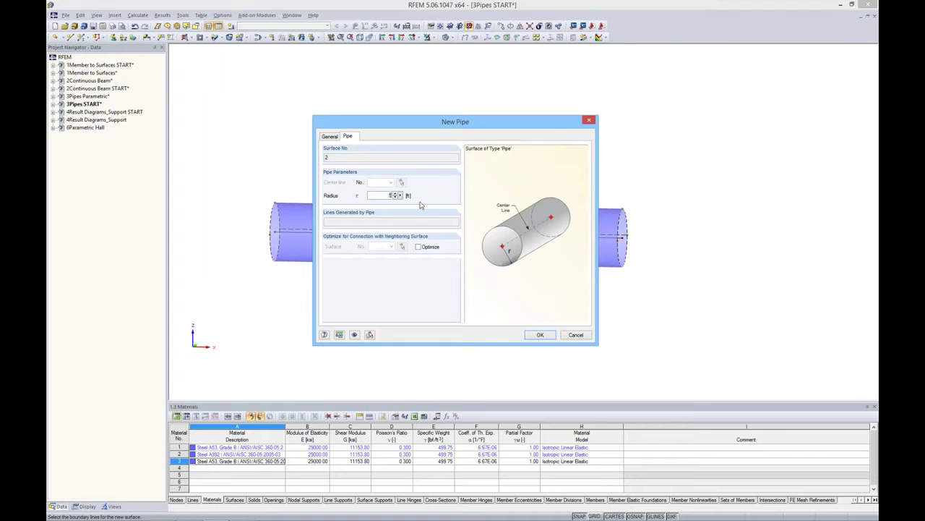
{"action": "left_click", "coordinate": [540, 335]}
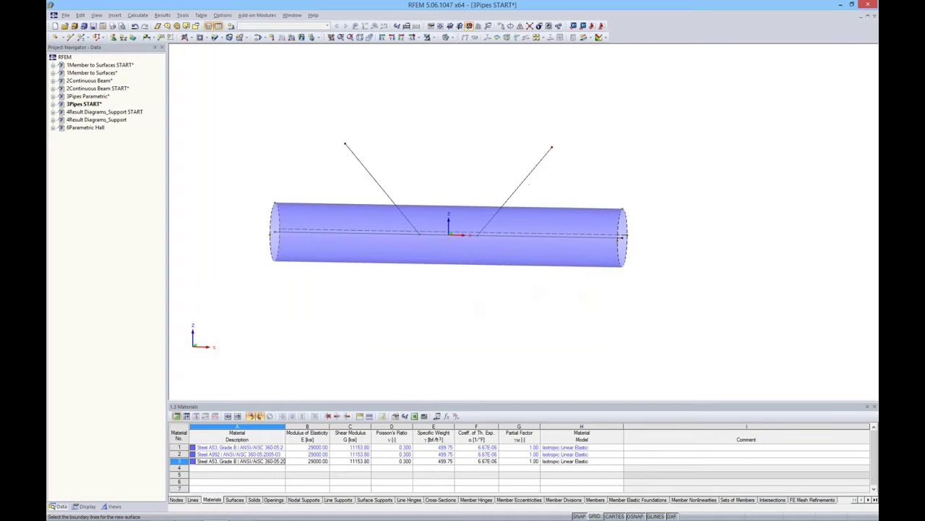
{"action": "left_click", "coordinate": [524, 188]}
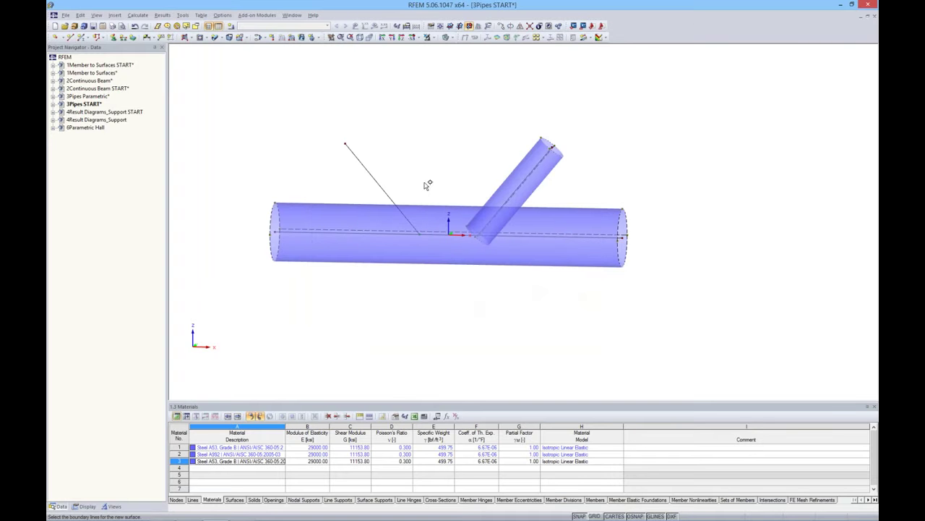
{"action": "left_click", "coordinate": [371, 177]}
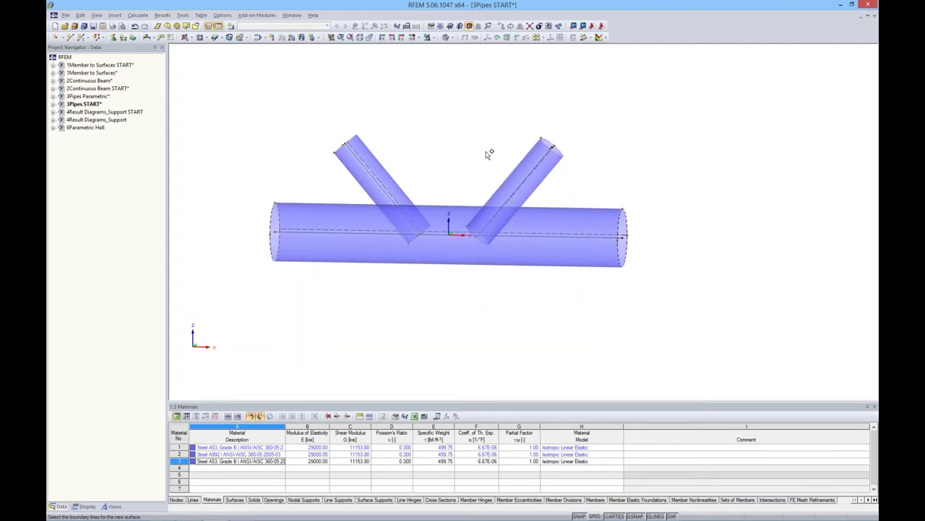
{"action": "middle_click_drag", "start_coordinate": [492, 144], "coordinate": [482, 161], "text": "ctrl"}
{"action": "middle_click_drag", "start_coordinate": [421, 182], "coordinate": [455, 148], "text": "ctrl"}
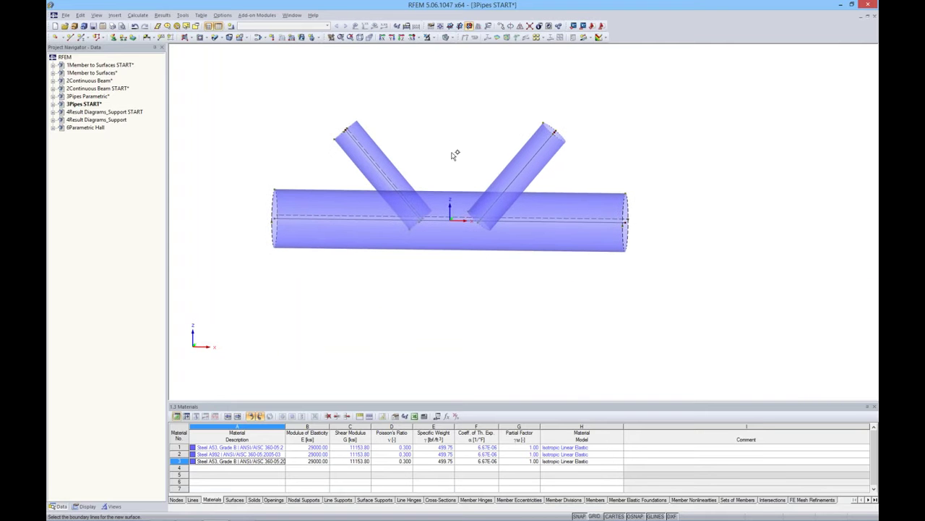
{"action": "middle_click_drag", "start_coordinate": [471, 181], "coordinate": [485, 180], "text": "ctrl"}
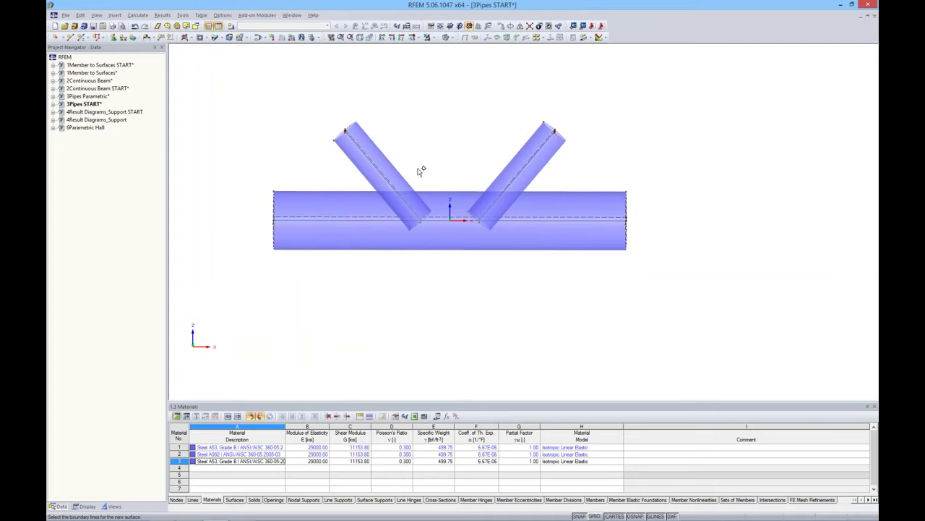
{"action": "key", "text": "Escape"}
Select all three pipes and create the intersections between their surfaces
{"action": "left_click_drag", "start_coordinate": [211, 78], "coordinate": [675, 290]}
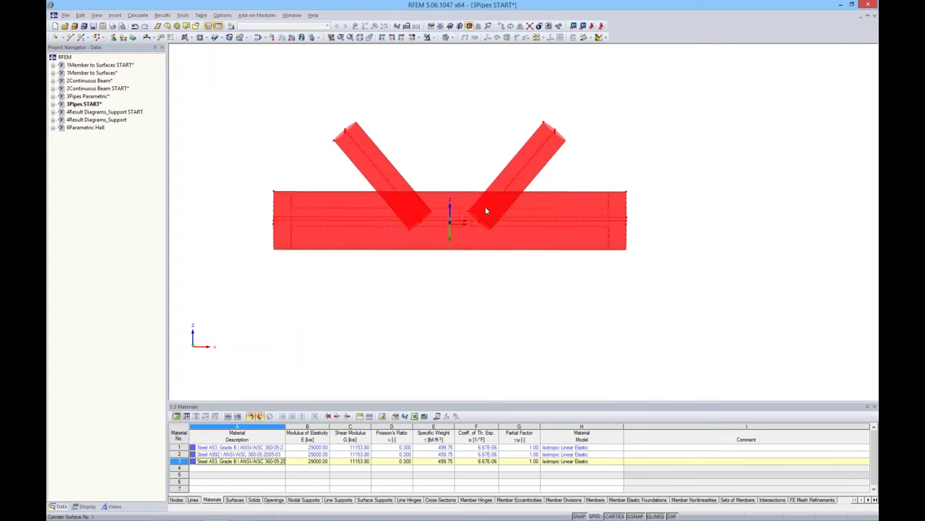
{"action": "right_click", "coordinate": [486, 208]}
{"action": "mouse_move", "coordinate": [499, 215]}
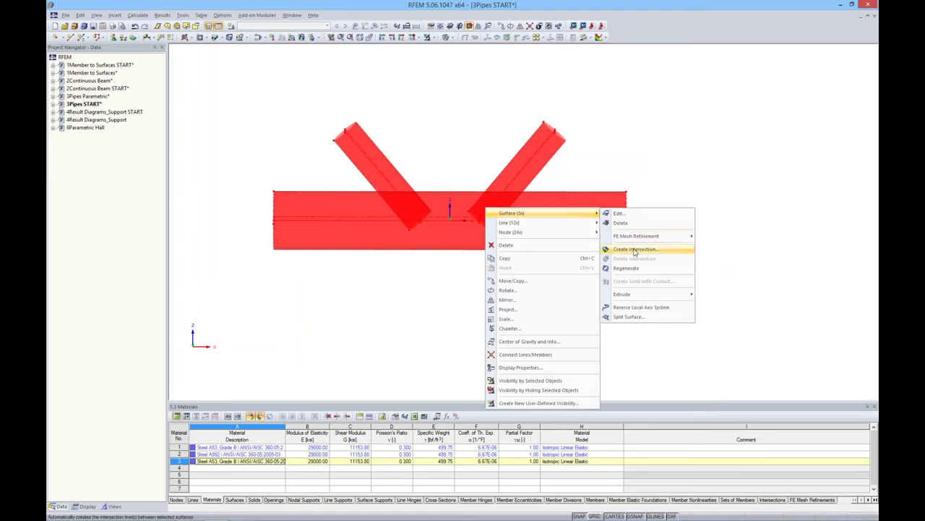
{"action": "left_click", "coordinate": [634, 249]}
{"action": "middle_click_drag", "start_coordinate": [547, 289], "coordinate": [502, 238], "text": "ctrl"}
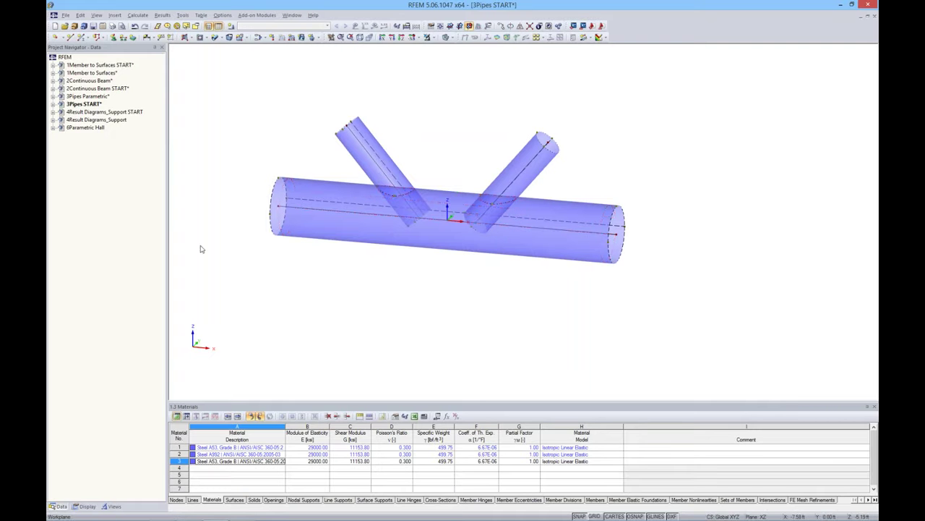
List the 3Pipes START model's surfaces and highlight pipe surfaces 1, 2 and 3 in turn to identify them
{"action": "left_click", "coordinate": [52, 105]}
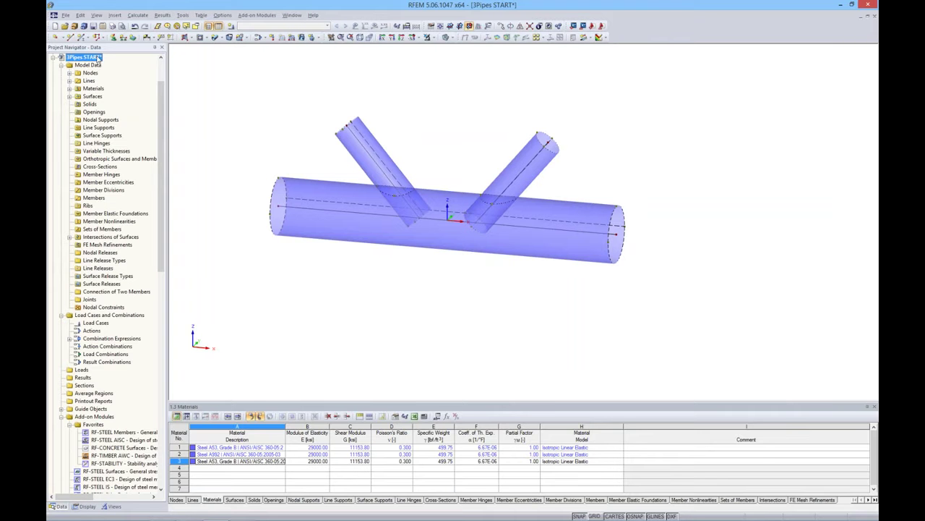
{"action": "left_click", "coordinate": [70, 98]}
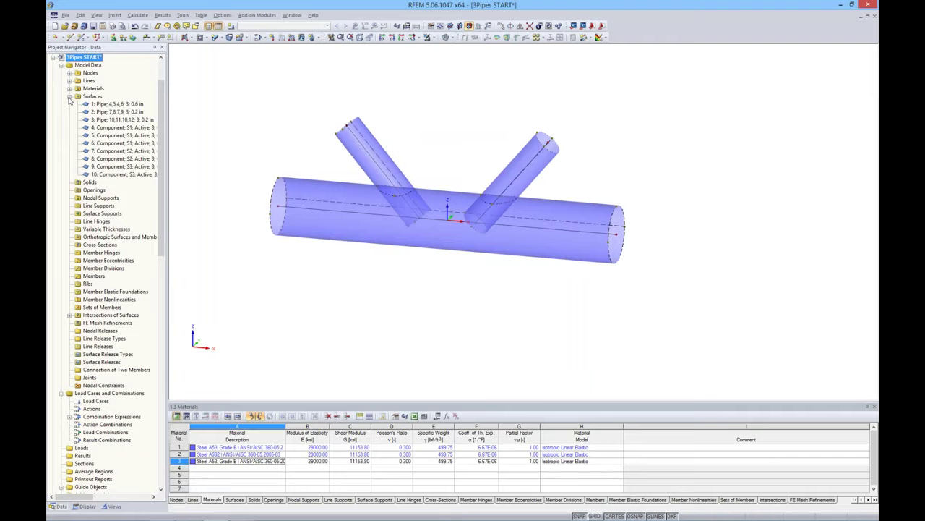
{"action": "left_click", "coordinate": [103, 104]}
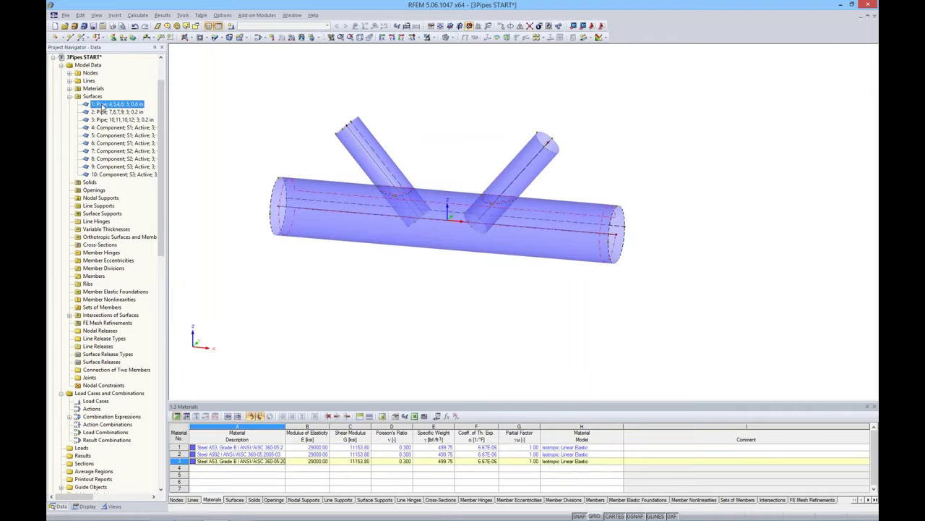
{"action": "left_click", "coordinate": [104, 113]}
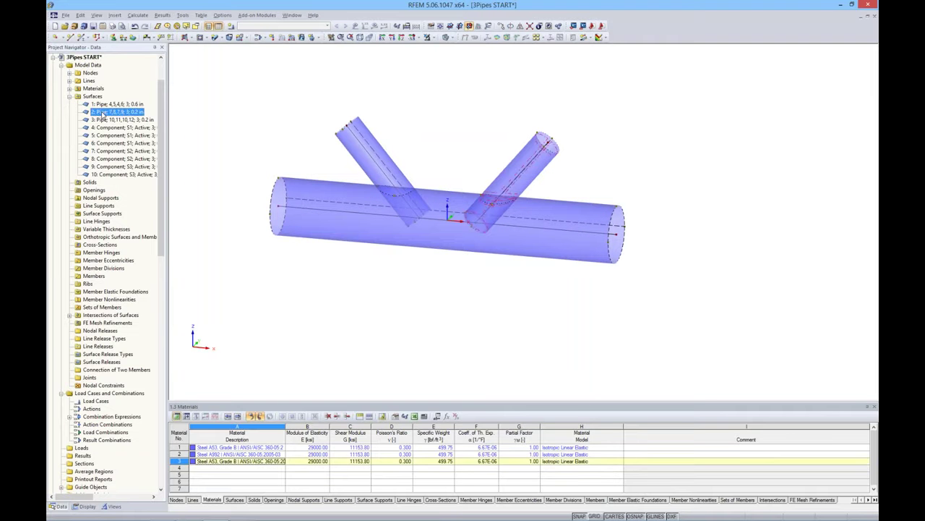
{"action": "left_click", "coordinate": [103, 120]}
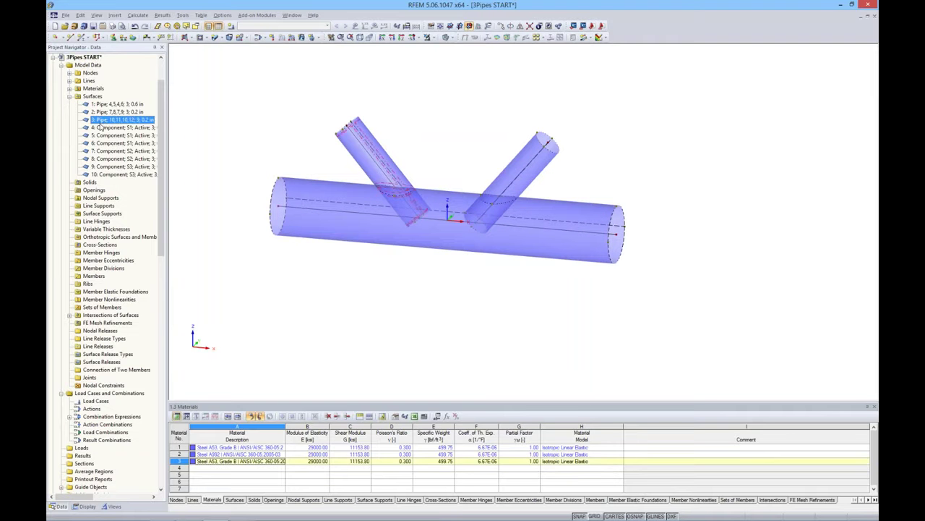
Highlight surface components 4, 5 and 6 in turn to identify the parts of the main pipe
{"action": "left_click", "coordinate": [101, 127]}
{"action": "left_click", "coordinate": [102, 135]}
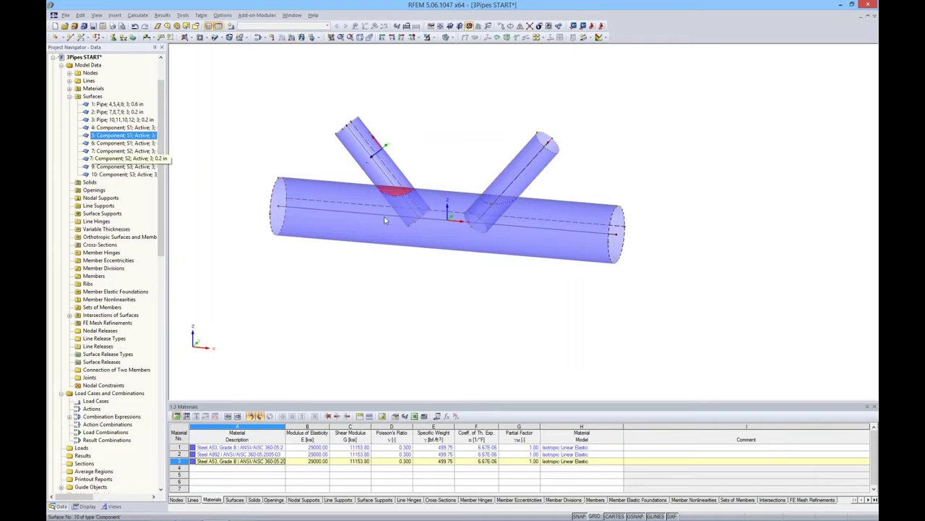
{"action": "left_click", "coordinate": [108, 144]}
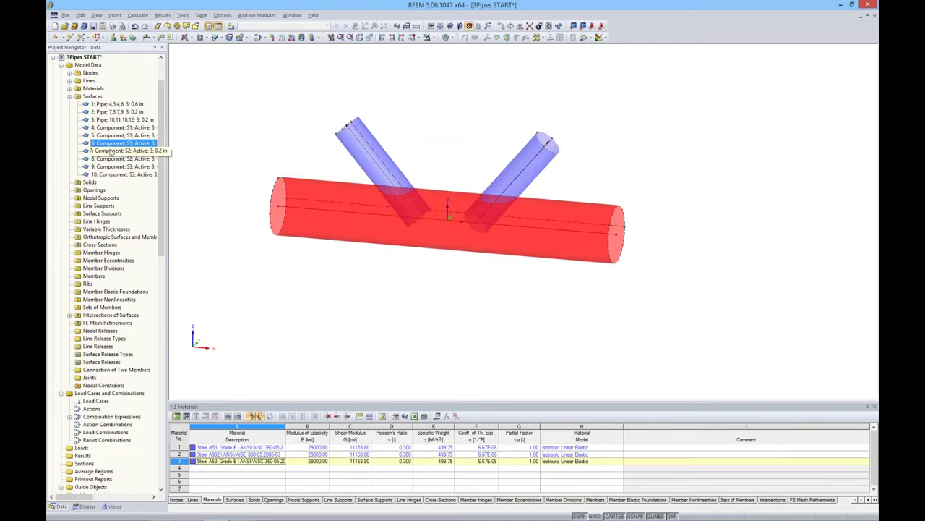
Deactivate surface components 7 and 9, the portions of the two inclined pipes lying inside the main pipe
{"action": "left_click", "coordinate": [110, 151]}
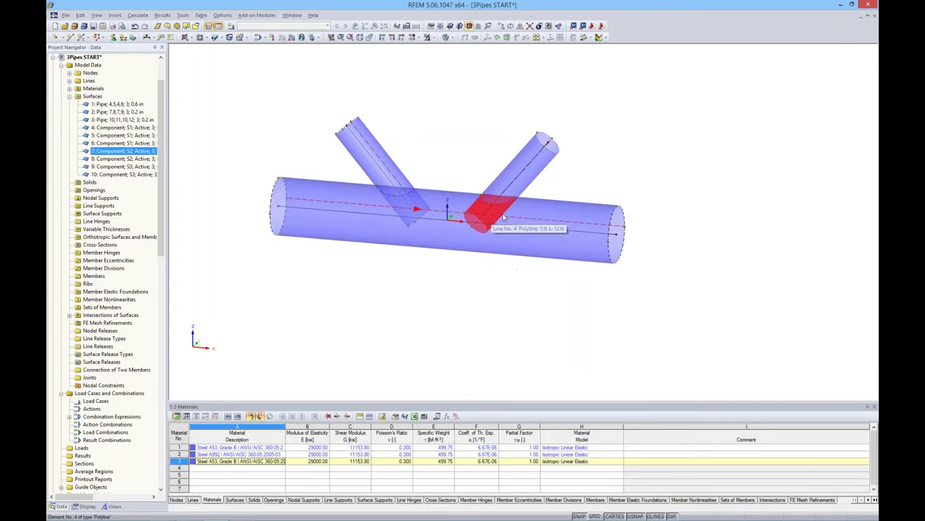
{"action": "right_click", "coordinate": [123, 154]}
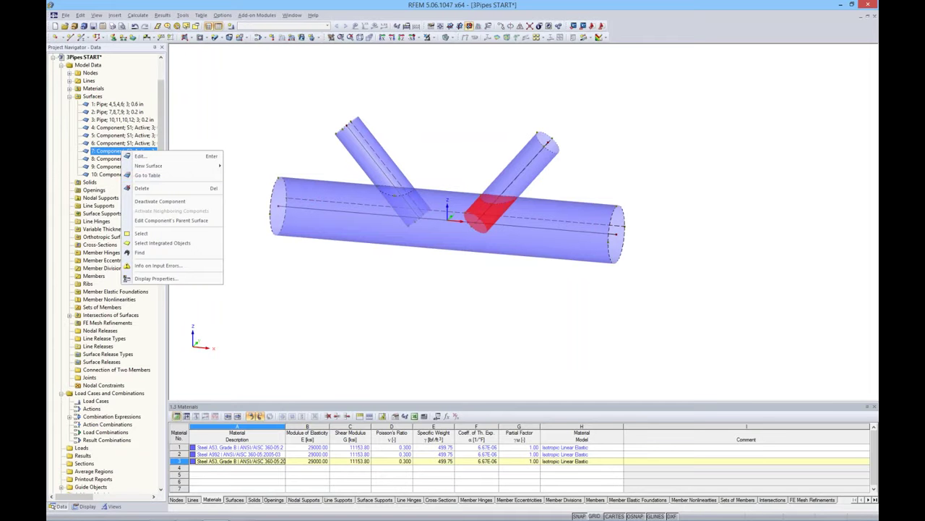
{"action": "left_click", "coordinate": [154, 201]}
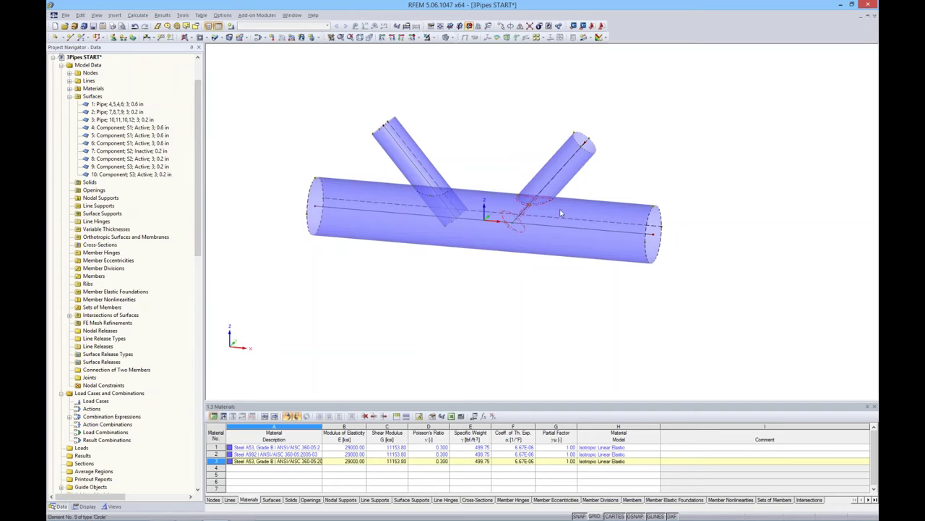
{"action": "left_click", "coordinate": [120, 167]}
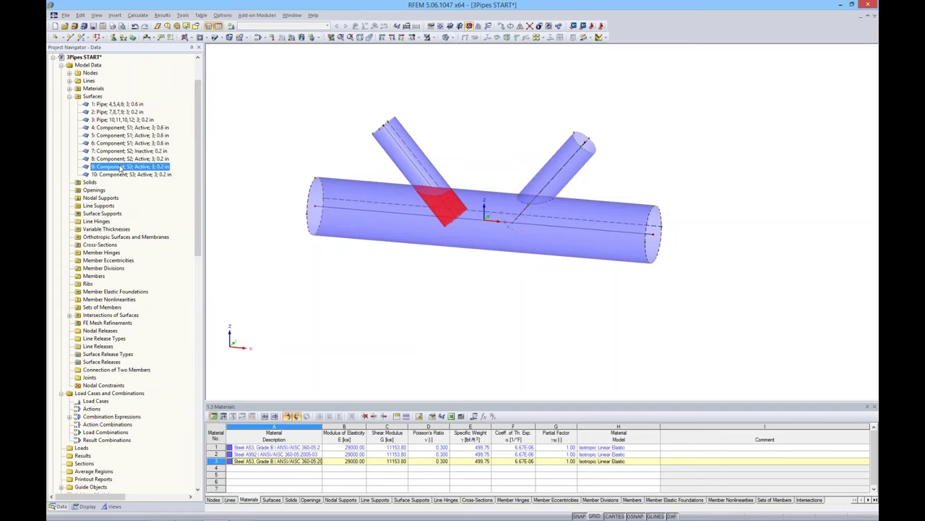
{"action": "right_click", "coordinate": [121, 167]}
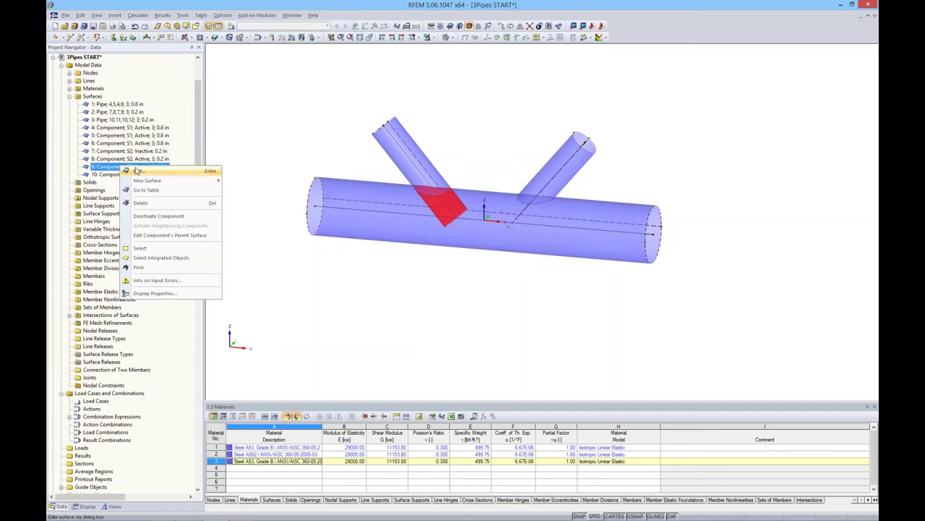
{"action": "left_click", "coordinate": [148, 216]}
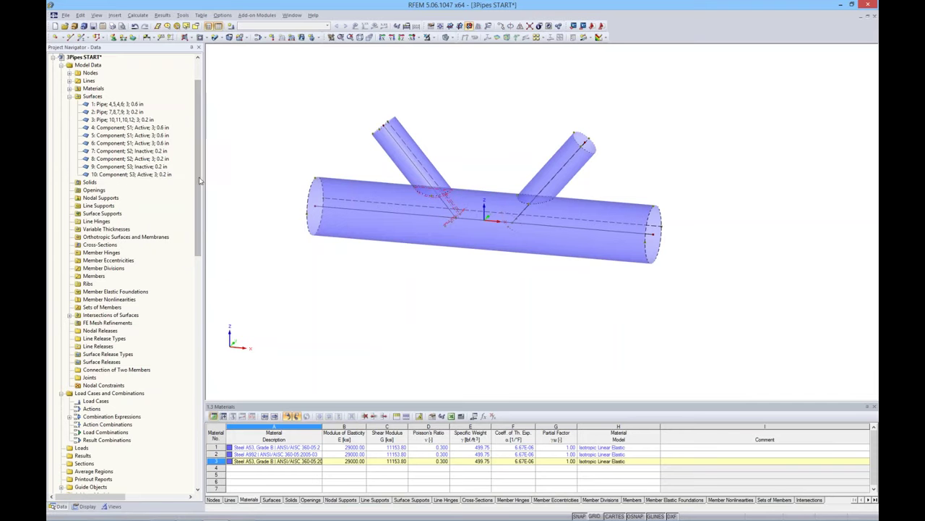
{"action": "left_click_drag", "start_coordinate": [203, 175], "coordinate": [174, 175]}
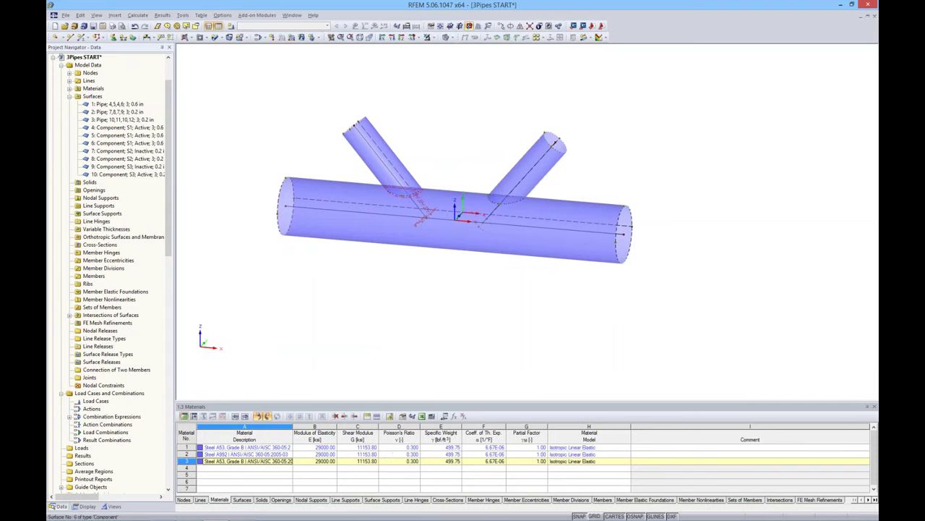
{"action": "mouse_move", "coordinate": [419, 258]}
{"action": "middle_mouse_down", "text": "ctrl"}
{"action": "mouse_move", "coordinate": [533, 254]}
{"action": "mouse_move", "coordinate": [416, 263]}
{"action": "middle_mouse_up", "text": "ctrl"}
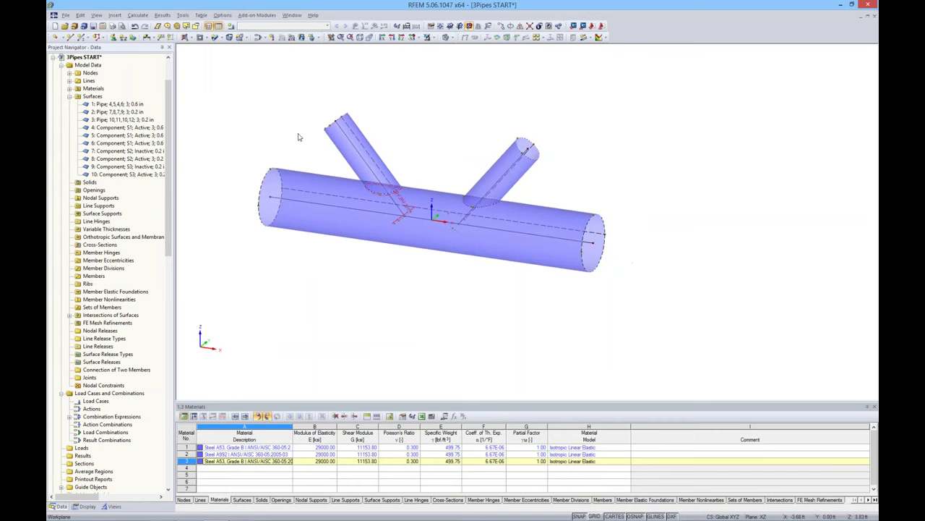
Close the four open pipe ends with plane surfaces of Rigid stiffness, using the end circles as boundary lines
{"action": "left_click", "coordinate": [190, 38]}
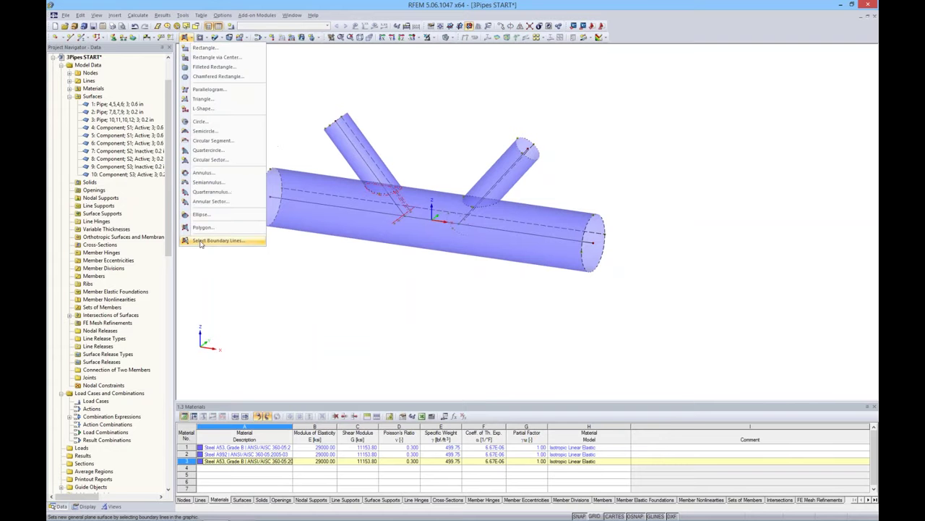
{"action": "left_click", "coordinate": [201, 241]}
{"action": "left_click", "coordinate": [535, 193]}
{"action": "left_click", "coordinate": [522, 234]}
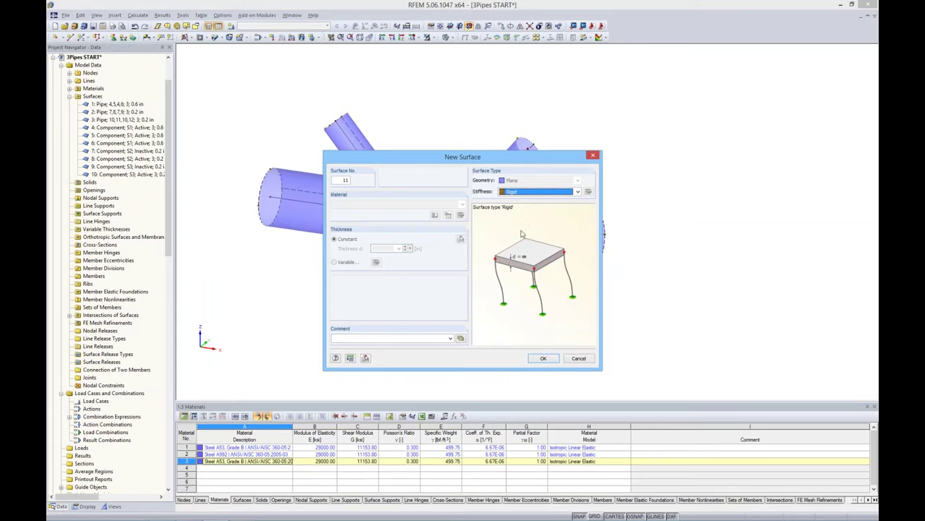
{"action": "left_click", "coordinate": [543, 358]}
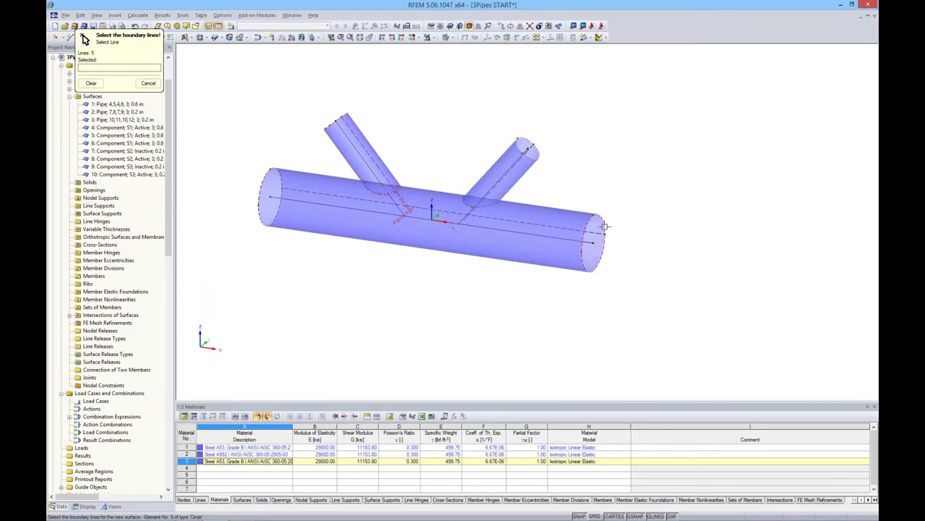
{"action": "left_click", "coordinate": [530, 154]}
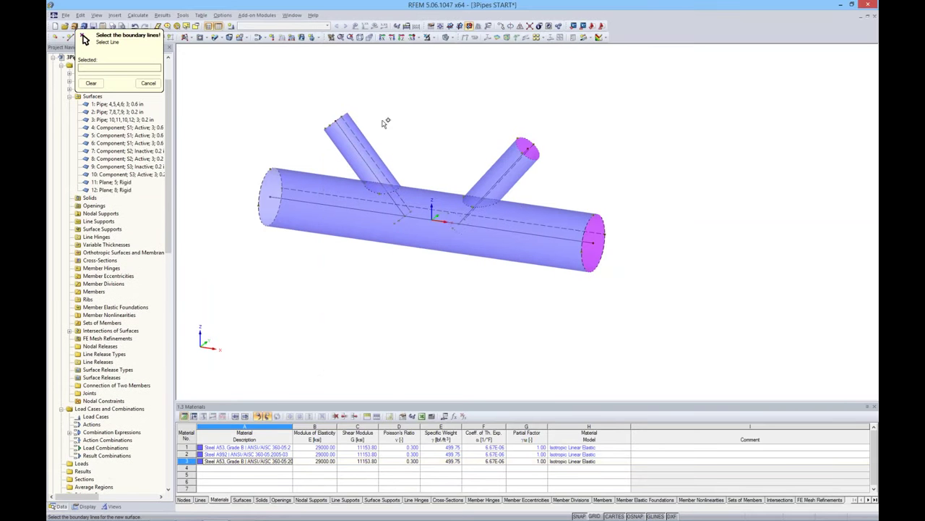
{"action": "left_click", "coordinate": [339, 118]}
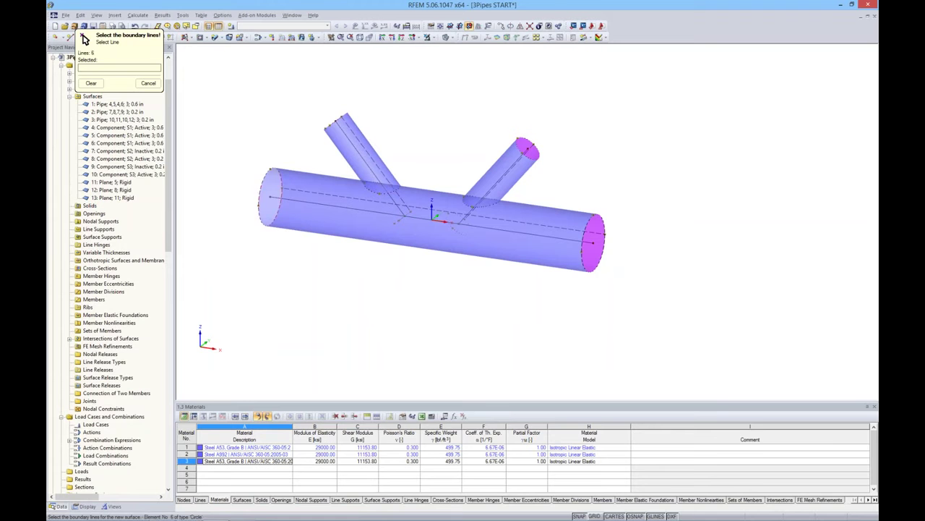
{"action": "left_click", "coordinate": [265, 179]}
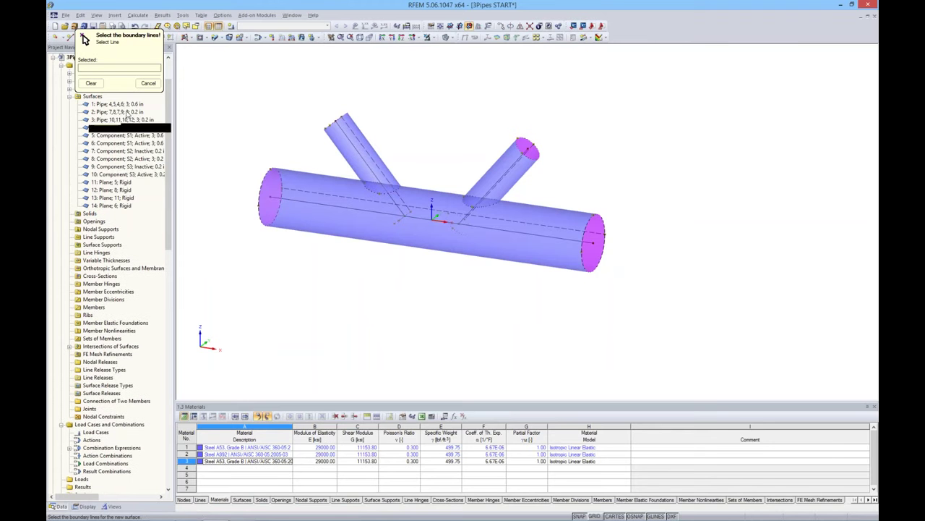
{"action": "key", "text": "Escape"}
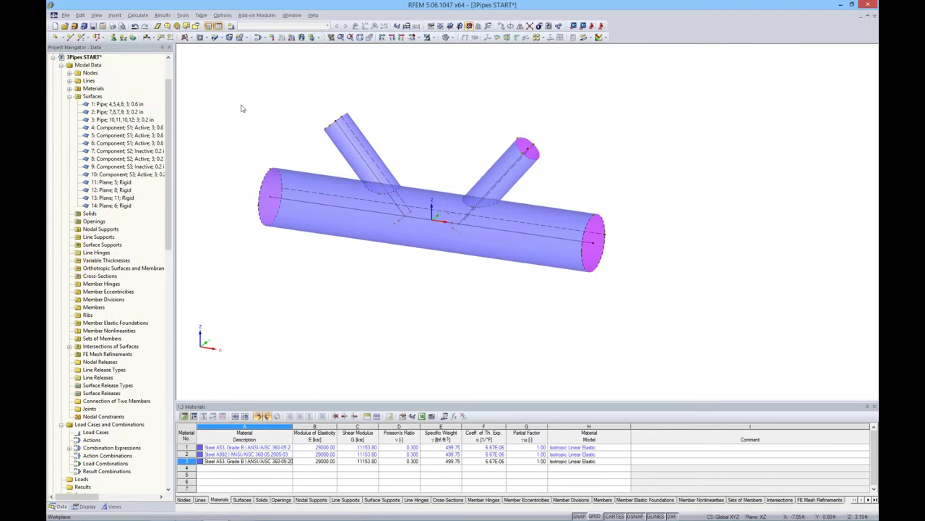
Define a new nodal support type with uX, uY, uZ and φX restrained and φY and φZ free
{"action": "middle_click_drag", "start_coordinate": [499, 253], "coordinate": [434, 181], "text": "ctrl"}
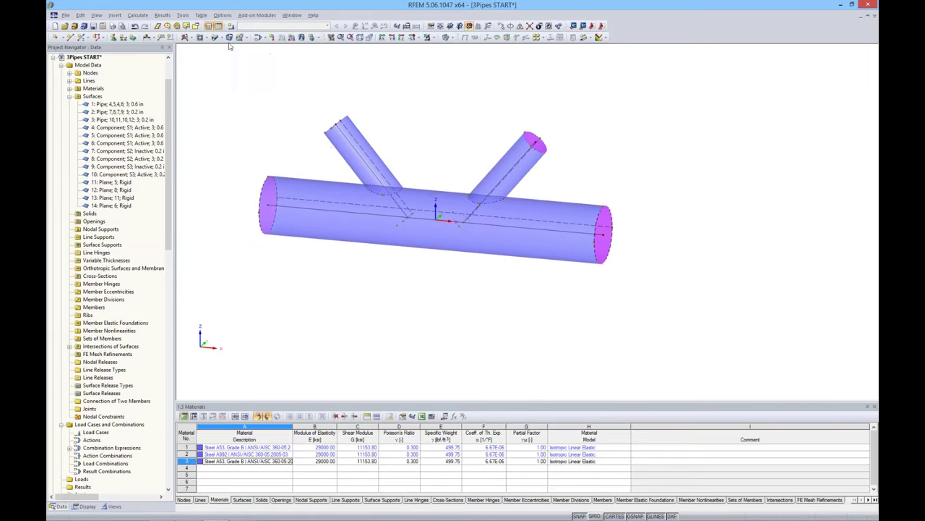
{"action": "left_click", "coordinate": [113, 38]}
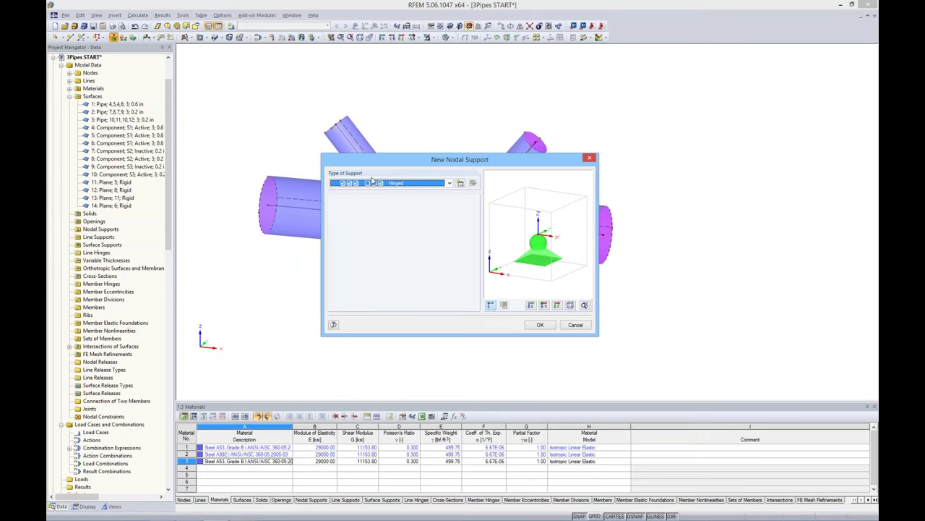
{"action": "left_click", "coordinate": [460, 184]}
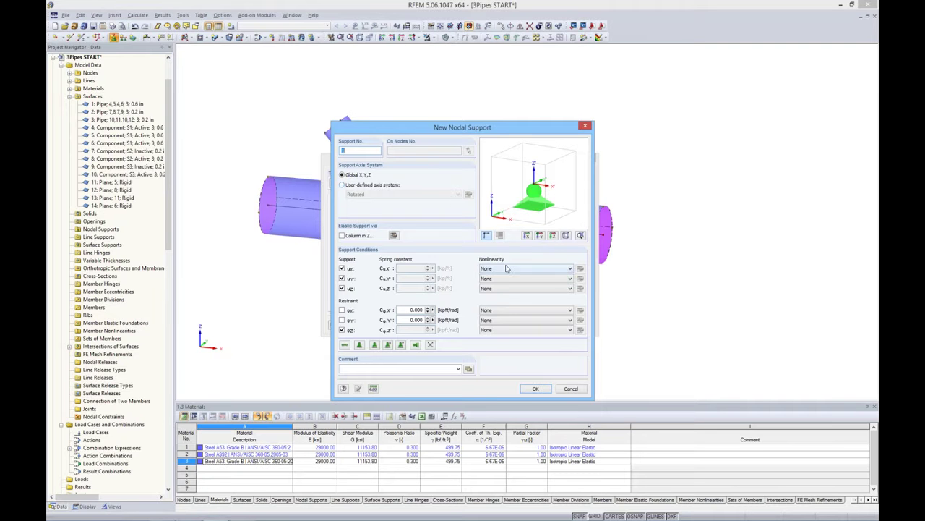
{"action": "left_click", "coordinate": [536, 269]}
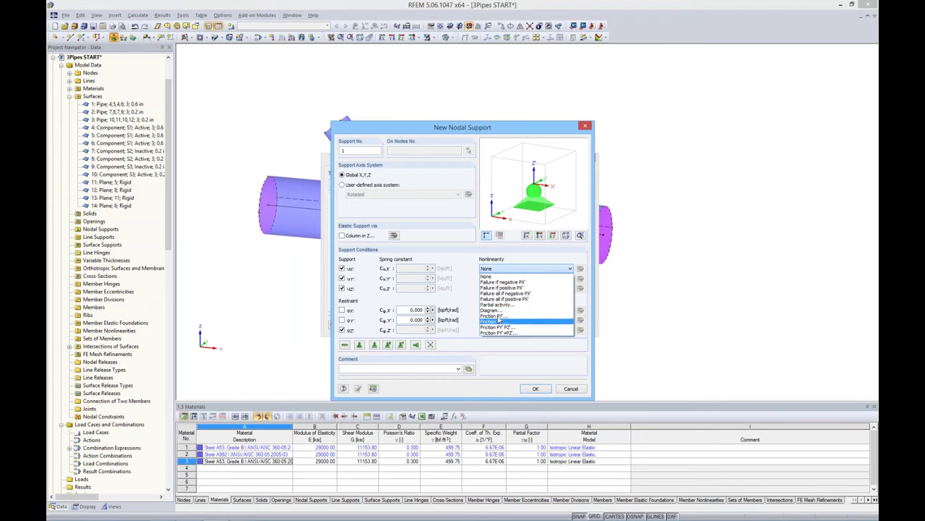
{"action": "left_click", "coordinate": [472, 300]}
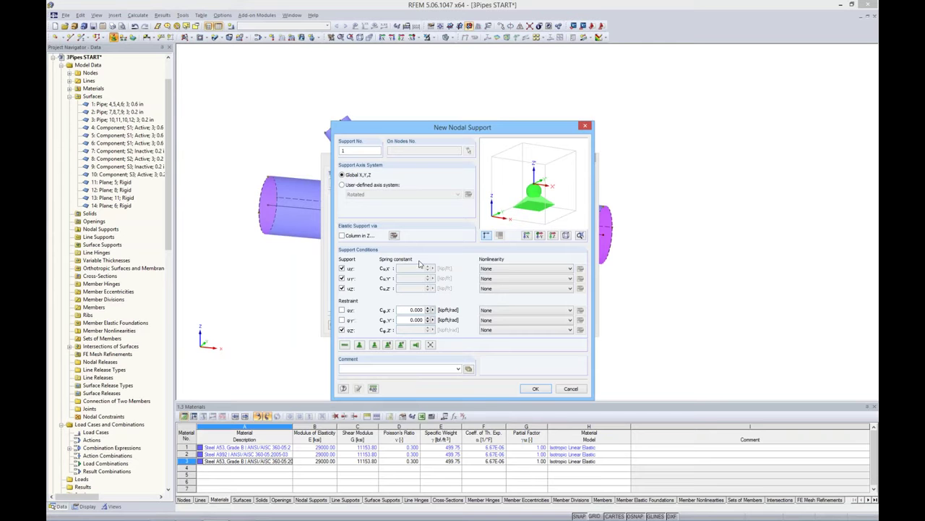
{"action": "left_click", "coordinate": [342, 310]}
{"action": "left_click", "coordinate": [342, 330]}
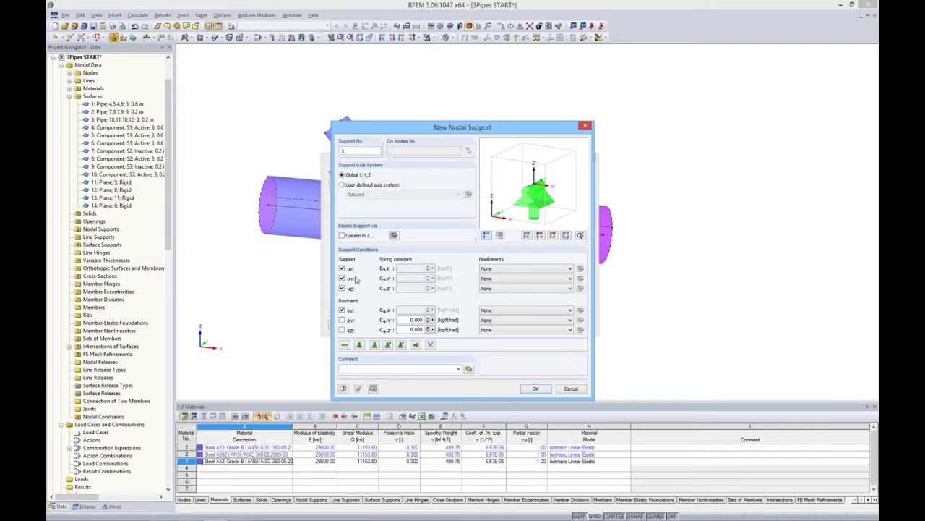
{"action": "left_click", "coordinate": [535, 389]}
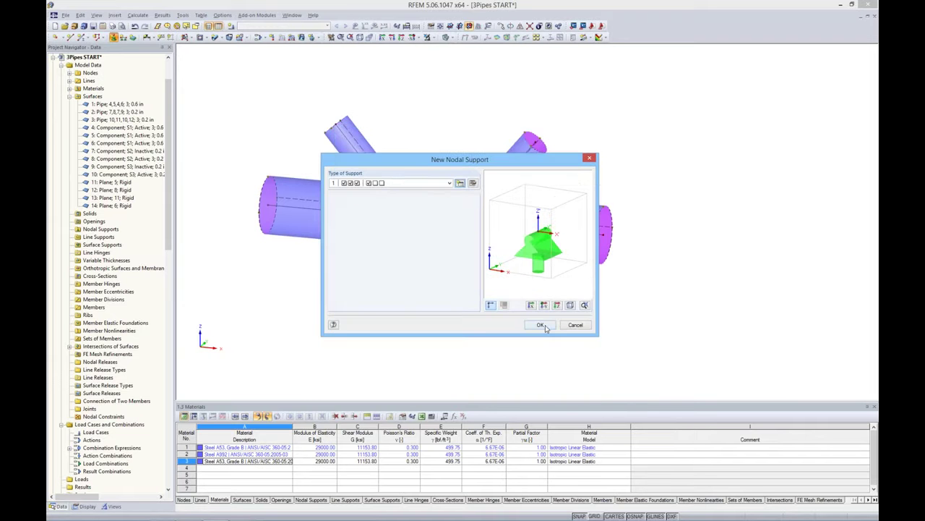
{"action": "left_click", "coordinate": [540, 325]}
Place the nodal support on both end nodes of the main pipe's center line
{"action": "left_click", "coordinate": [604, 232]}
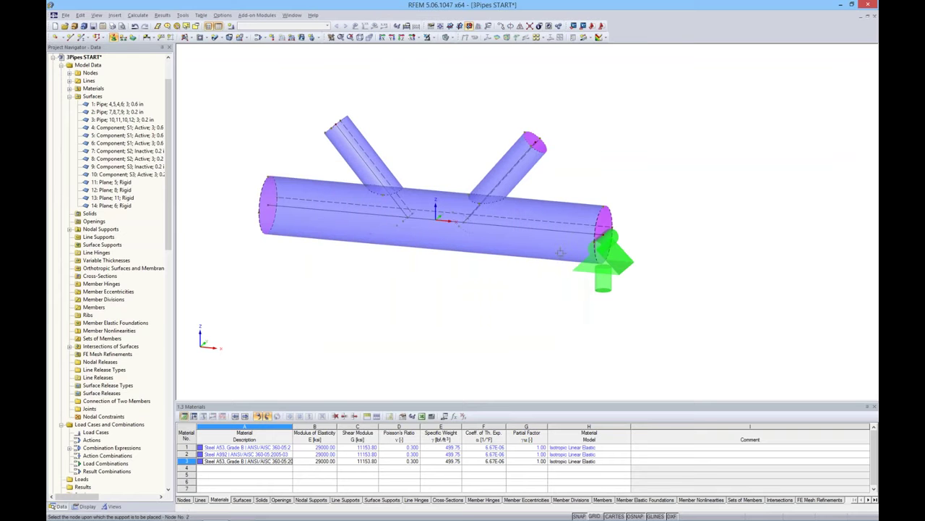
{"action": "left_click", "coordinate": [266, 205]}
{"action": "key", "text": "Escape"}
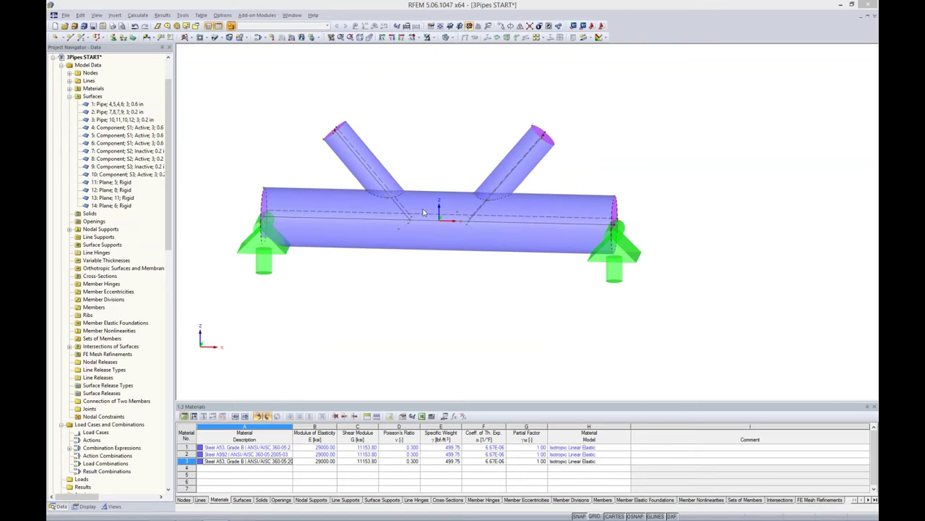
Create load case LC1 with the description DL, the Dead action category and active self-weight of -1.000 in Z
{"action": "key", "text": "F3"}
{"action": "type", "text": "DL"}
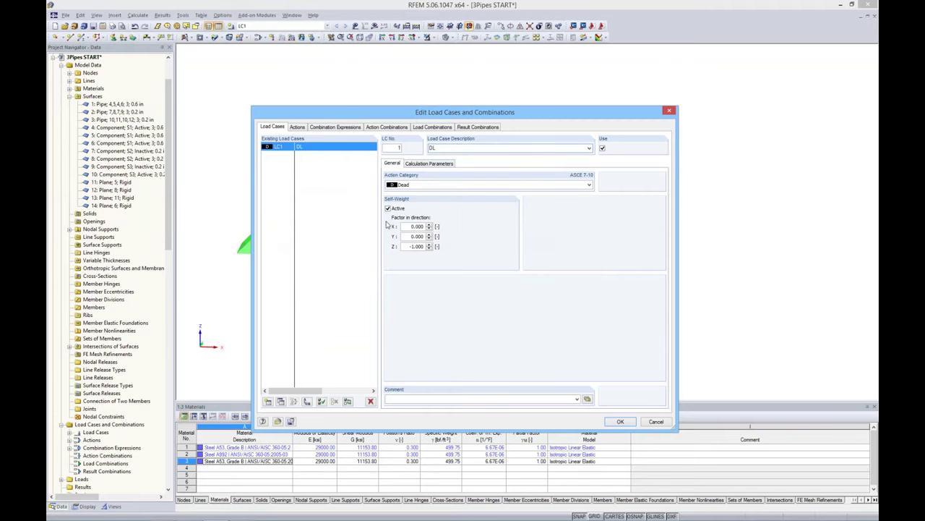
{"action": "left_click", "coordinate": [622, 422]}
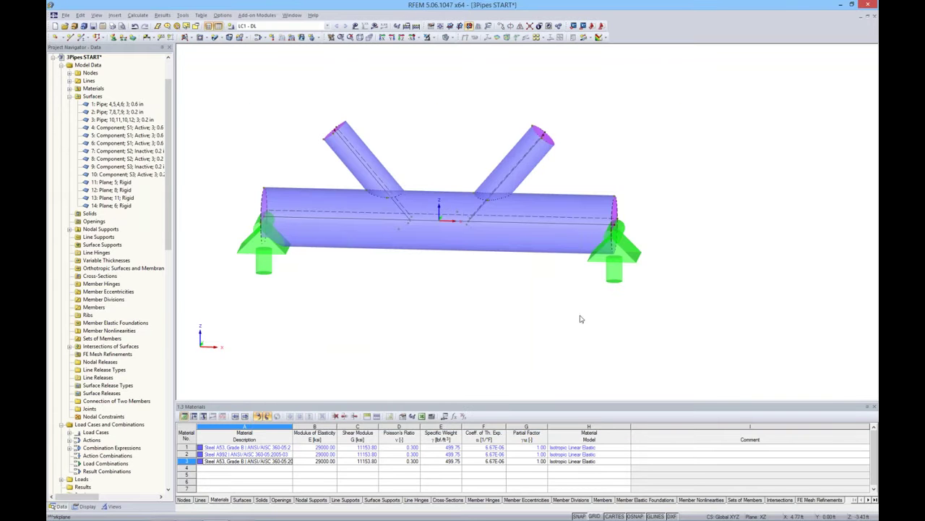
Calculate load case LC1 - DL and hide its results in the model view
{"action": "left_click", "coordinate": [328, 36]}
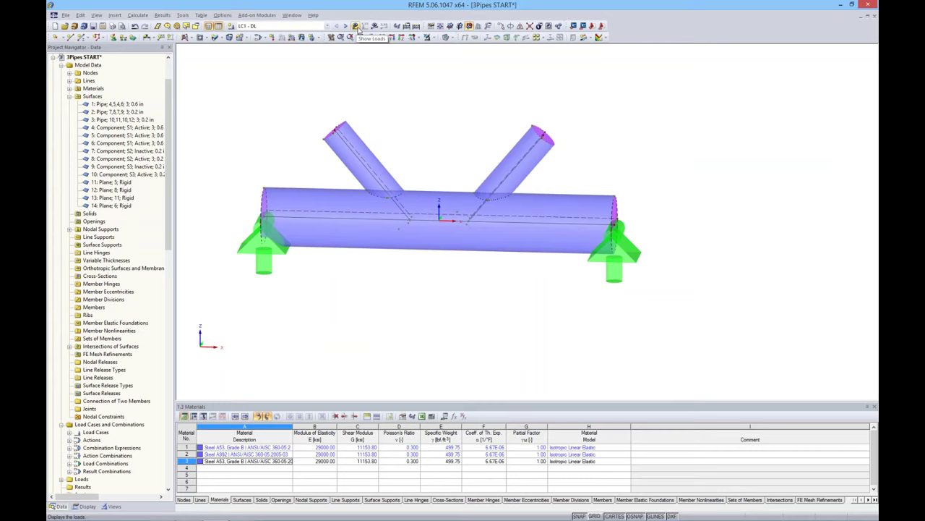
{"action": "left_click", "coordinate": [375, 26]}
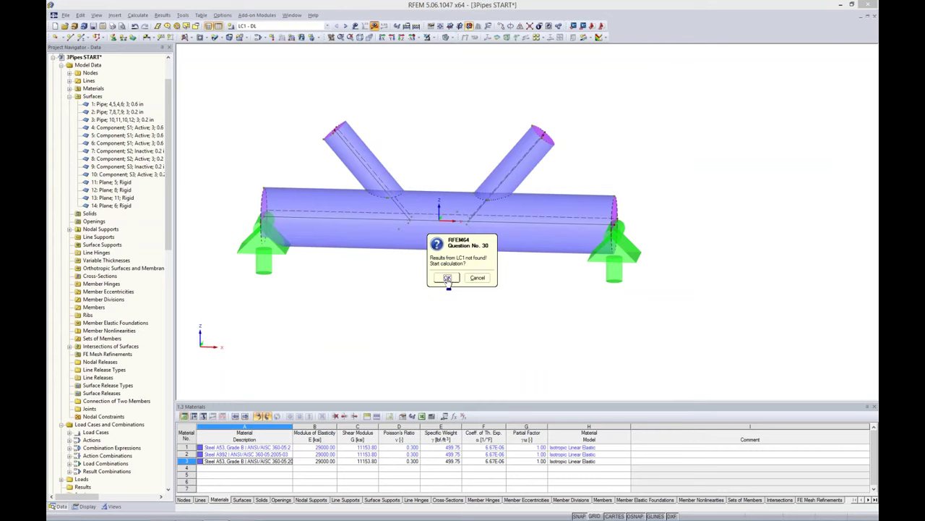
{"action": "left_click", "coordinate": [447, 278]}
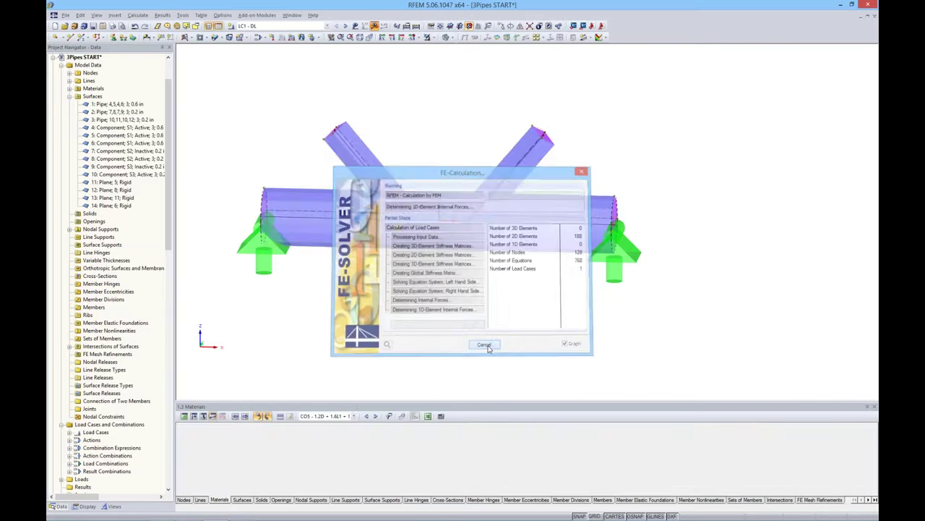
{"action": "left_click", "coordinate": [375, 25]}
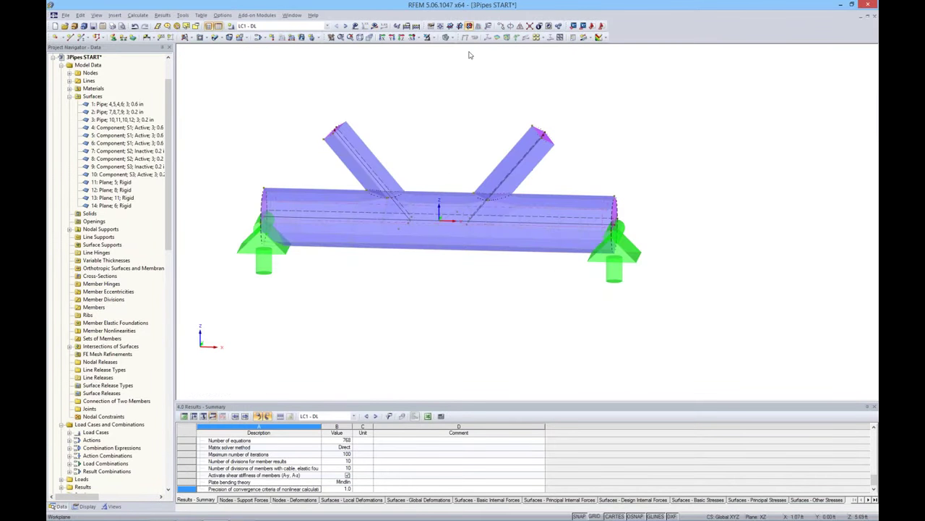
Switch the model display to wireframe and examine the finite element mesh around the pipe intersections
{"action": "left_click", "coordinate": [451, 37]}
{"action": "left_click", "coordinate": [467, 48]}
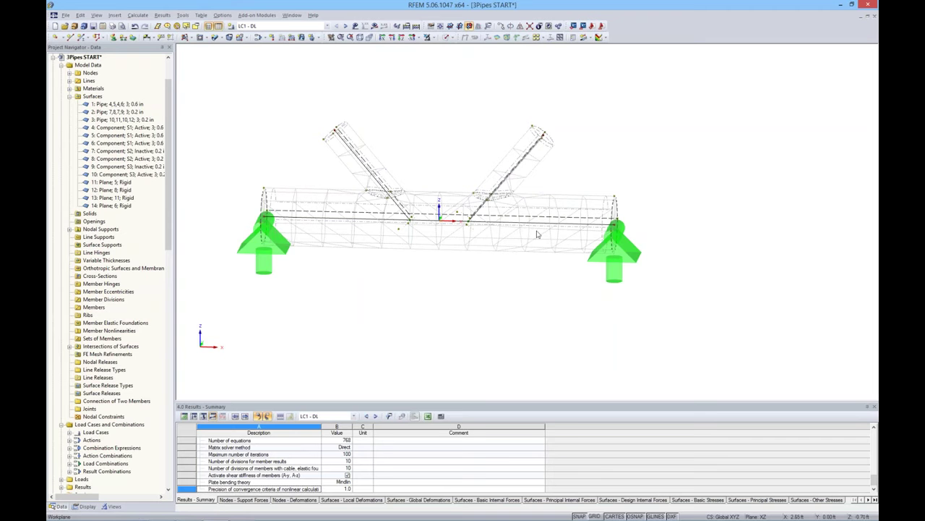
{"action": "middle_click_drag", "start_coordinate": [506, 302], "coordinate": [470, 300], "text": "ctrl"}
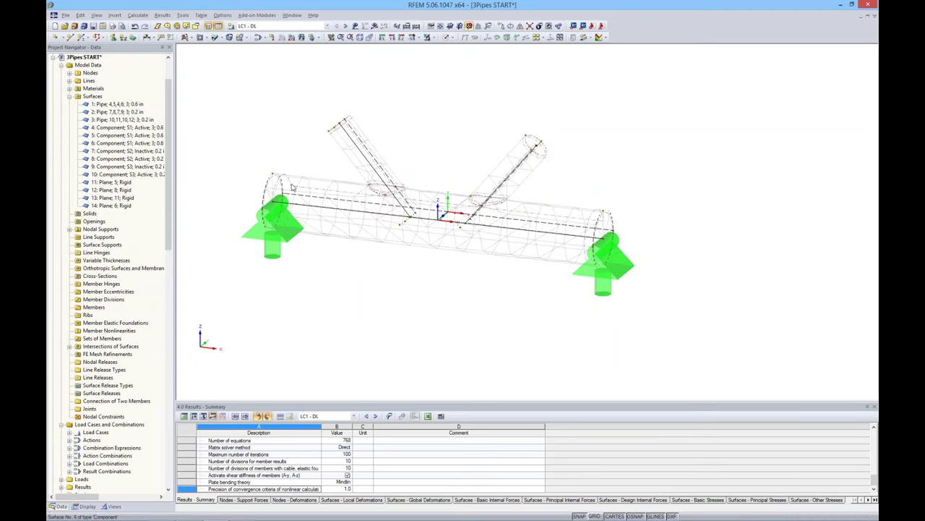
{"action": "scroll", "coordinate": [412, 240], "scroll_direction": "up", "scroll_amount": 3}
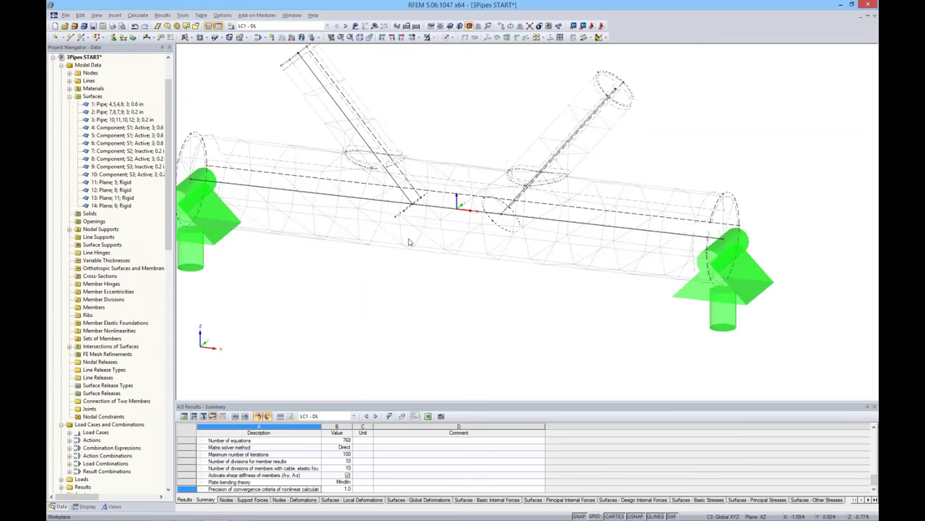
Set the target length of finite elements to 0.25 ft and regenerate the FE mesh
{"action": "left_click", "coordinate": [519, 195]}
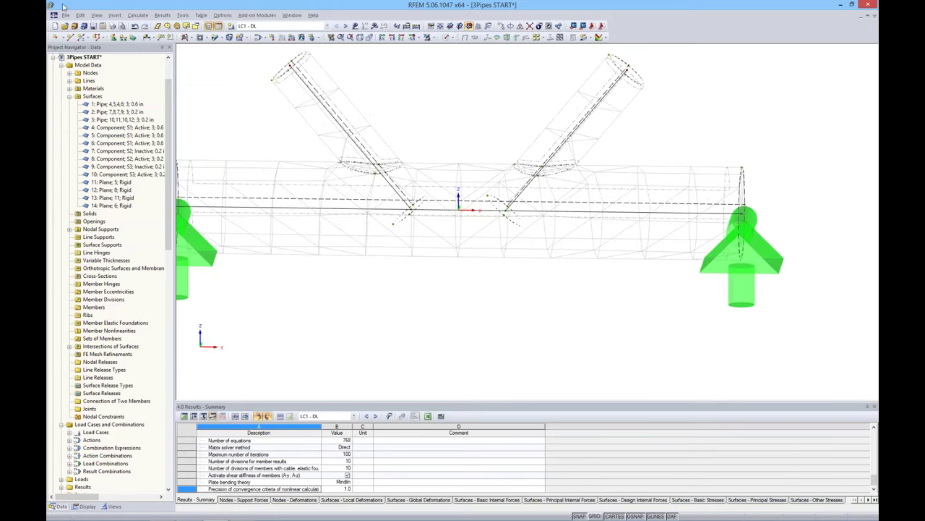
{"action": "left_click", "coordinate": [136, 16]}
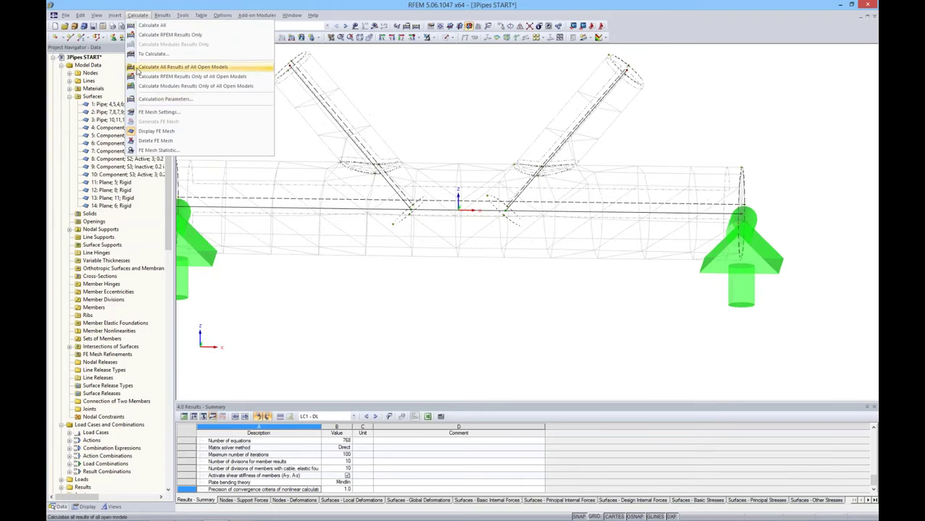
{"action": "left_click", "coordinate": [147, 114]}
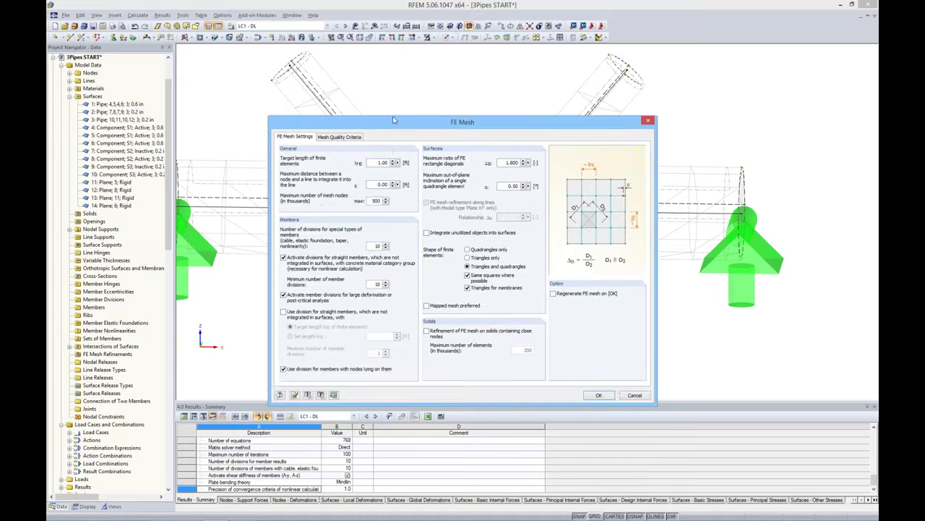
{"action": "left_click_drag", "start_coordinate": [393, 124], "coordinate": [416, 269]}
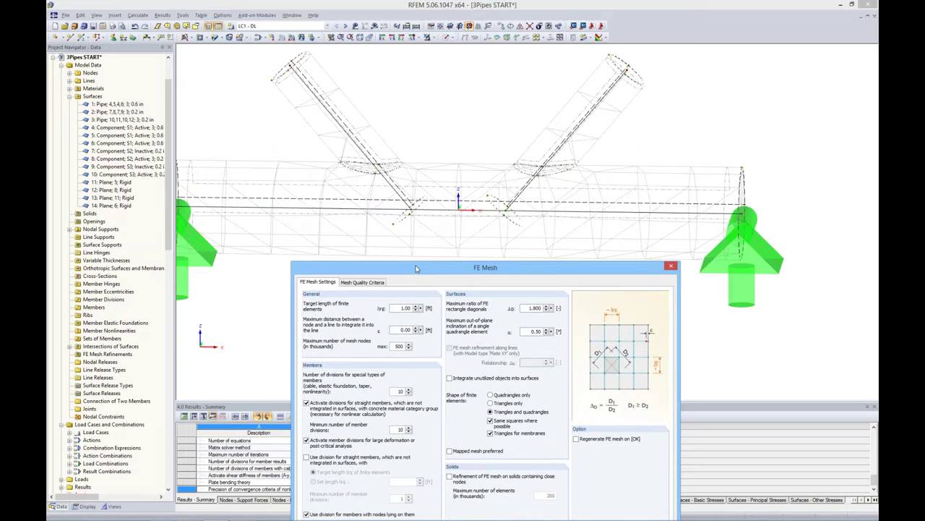
{"action": "left_click_drag", "start_coordinate": [416, 269], "coordinate": [413, 187]}
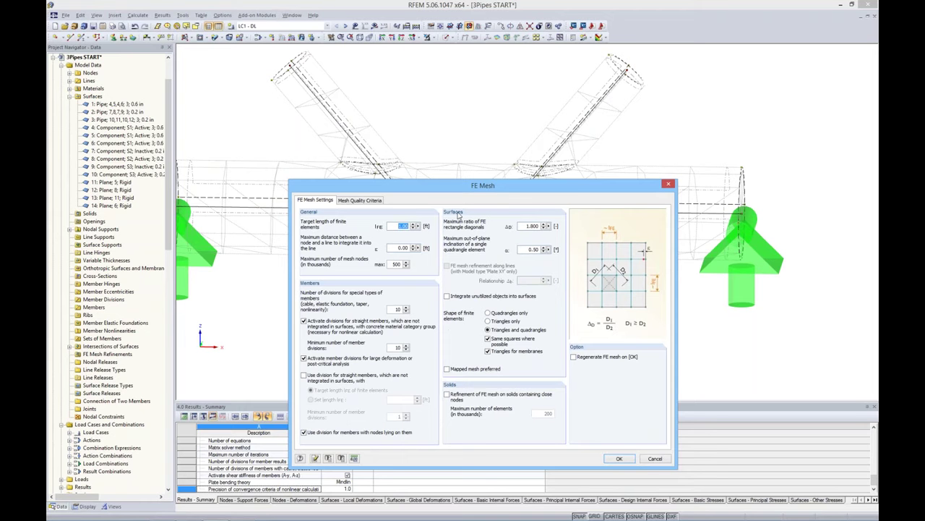
{"action": "type", "text": ".2"}
{"action": "left_click", "coordinate": [574, 357]}
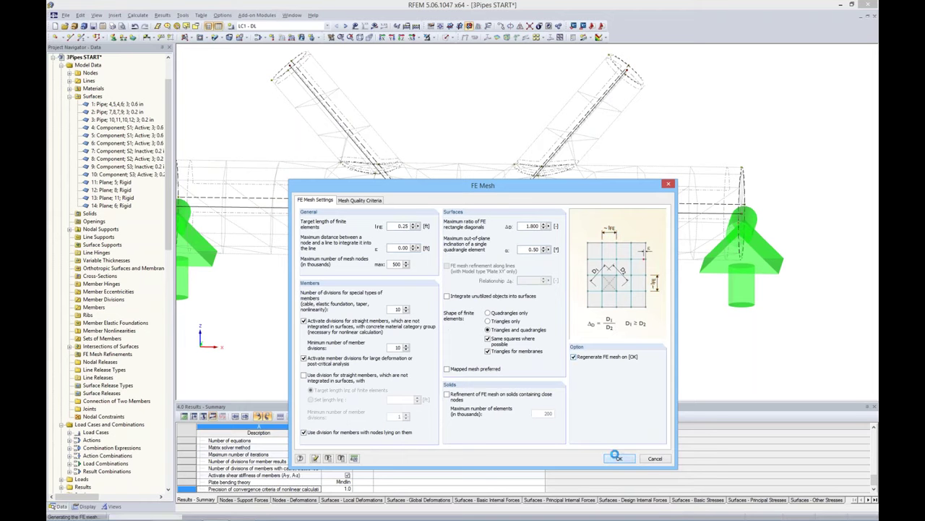
{"action": "left_click", "coordinate": [619, 459]}
Restore the solid model display, recalculate LC1 - DL and inspect the maximum von Mises stresses around the pipe intersections
{"action": "middle_click_drag", "start_coordinate": [481, 316], "coordinate": [431, 316], "text": "ctrl"}
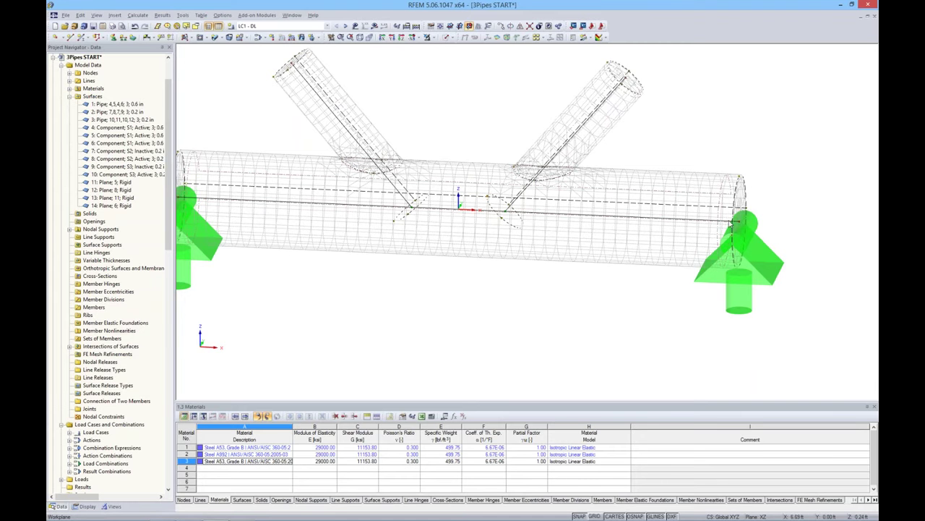
{"action": "middle_click_drag", "start_coordinate": [645, 299], "coordinate": [543, 290], "text": "ctrl"}
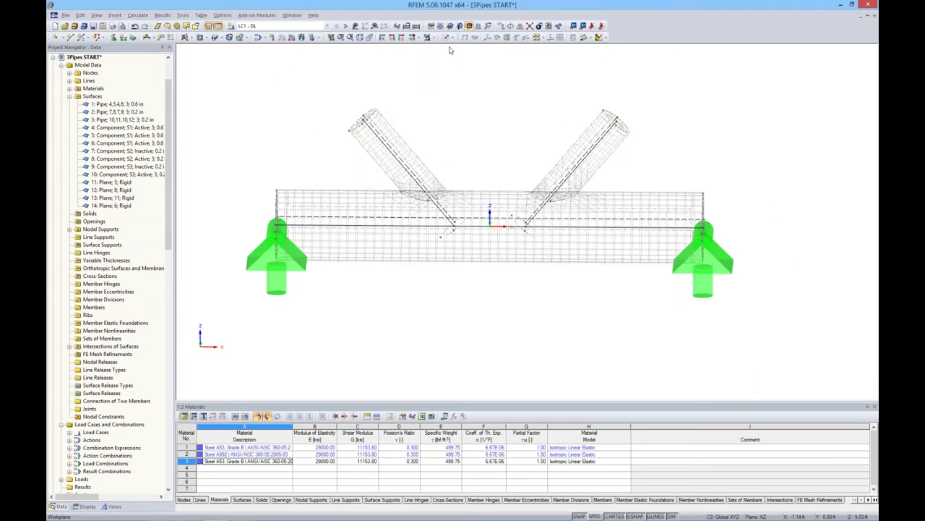
{"action": "left_click", "coordinate": [448, 37]}
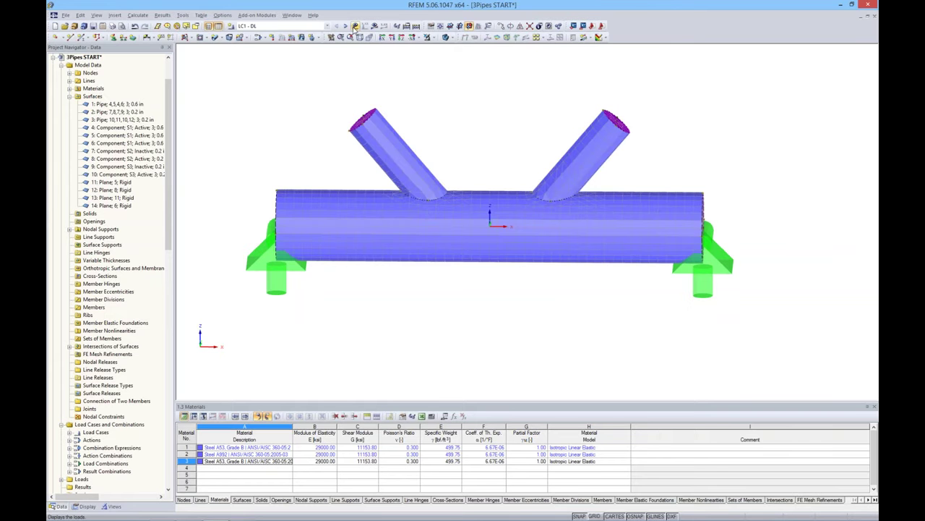
{"action": "left_click", "coordinate": [375, 25]}
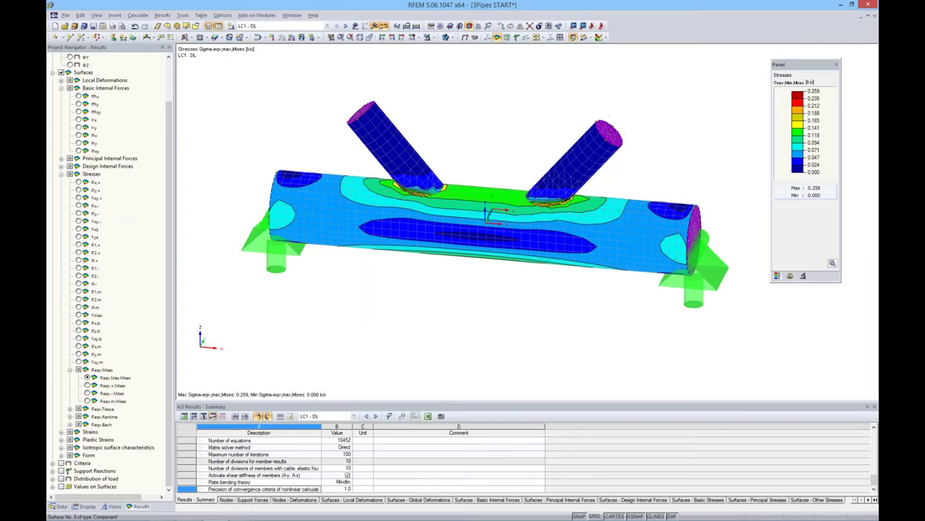
{"action": "scroll", "coordinate": [626, 187], "scroll_direction": "up", "scroll_amount": 5}
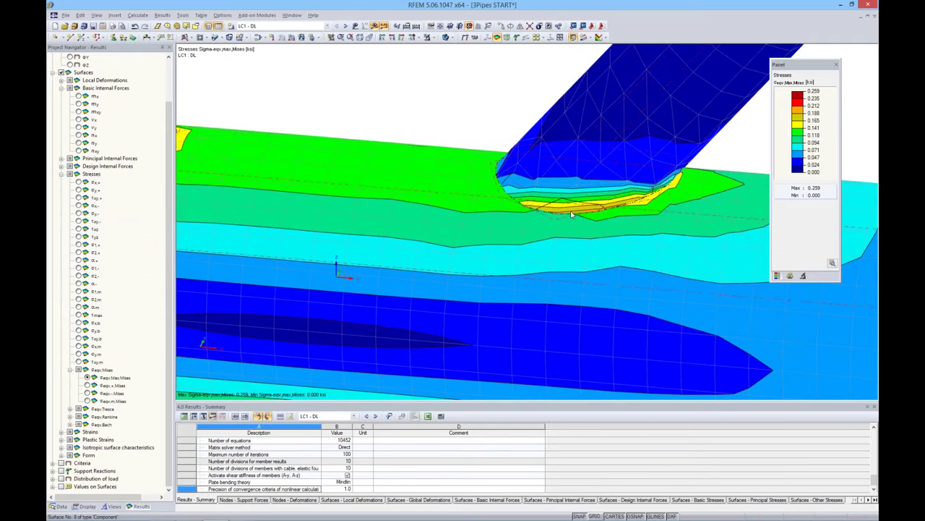
{"action": "scroll", "coordinate": [609, 149], "scroll_direction": "down", "scroll_amount": 5}
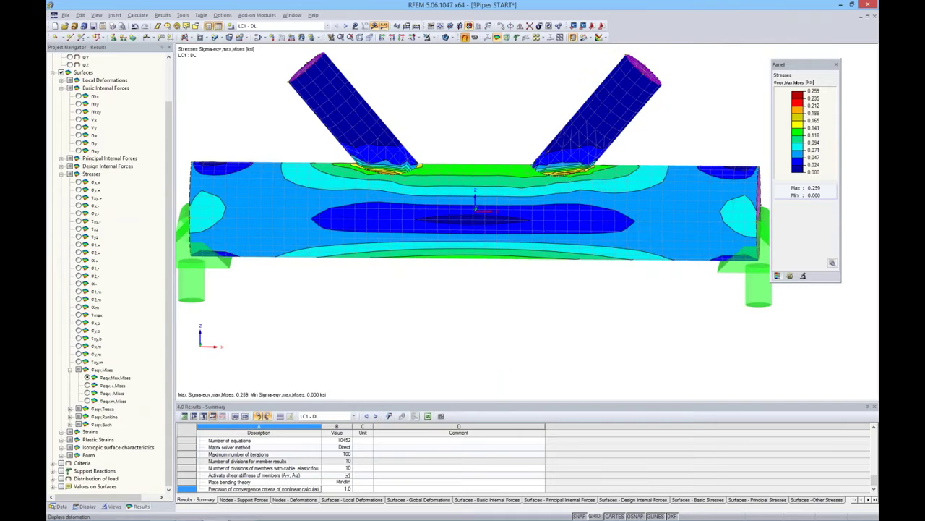
Display the global deformations of LC1 with a transparent solid model and examine the deformed pipes
{"action": "left_click", "coordinate": [465, 37]}
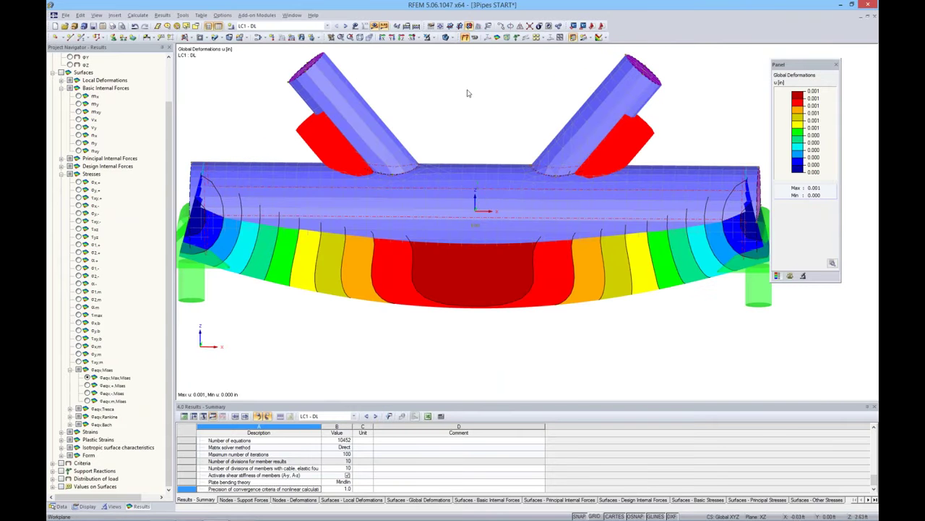
{"action": "left_click", "coordinate": [449, 37]}
{"action": "left_click", "coordinate": [466, 66]}
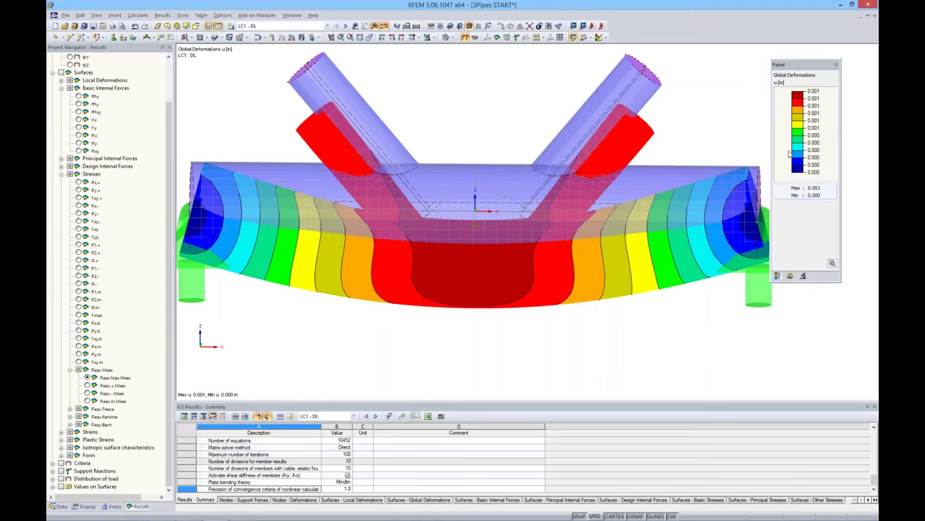
{"action": "scroll", "coordinate": [409, 271], "scroll_direction": "down", "scroll_amount": 3}
{"action": "middle_click_drag", "start_coordinate": [509, 296], "coordinate": [467, 321], "text": "ctrl"}
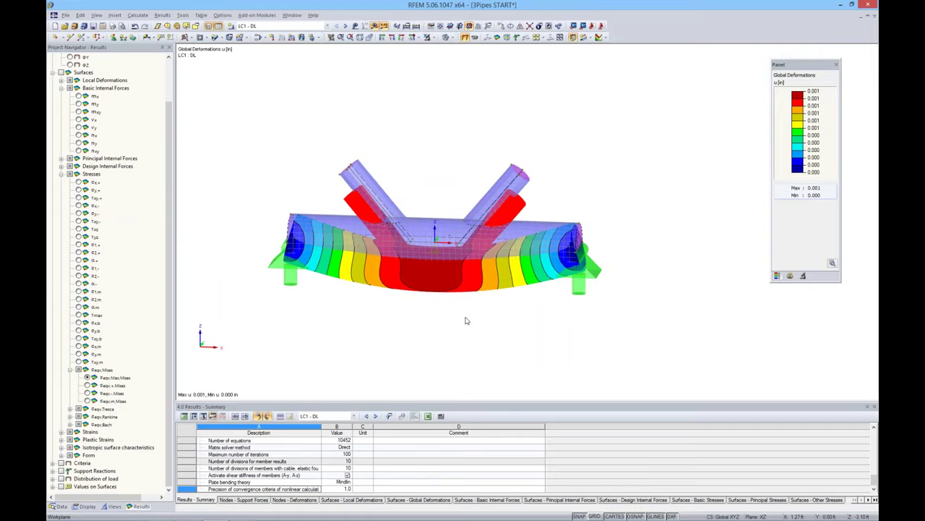
{"action": "middle_click_drag", "start_coordinate": [467, 321], "coordinate": [504, 296], "text": "ctrl"}
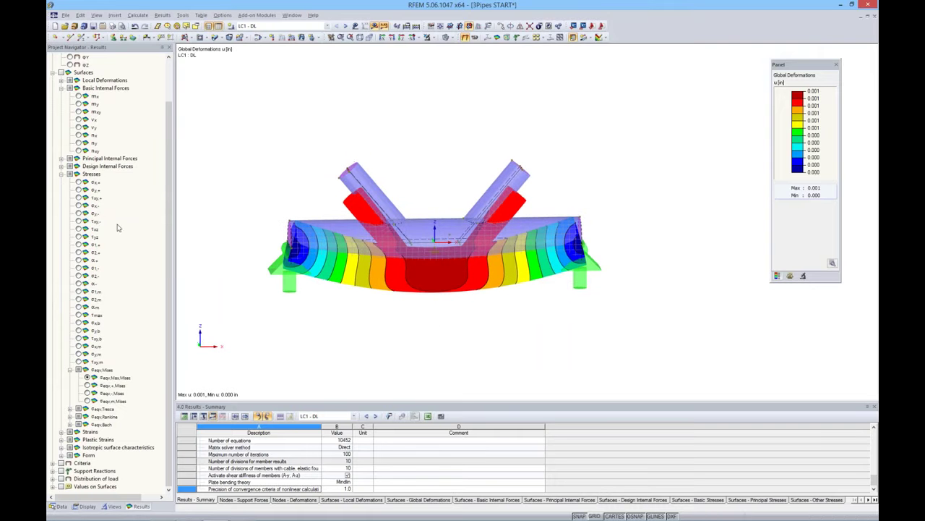
Collapse the 3Pipes START model in the project data and activate the 4Result Diagrams_Support START model
{"action": "left_click", "coordinate": [58, 506]}
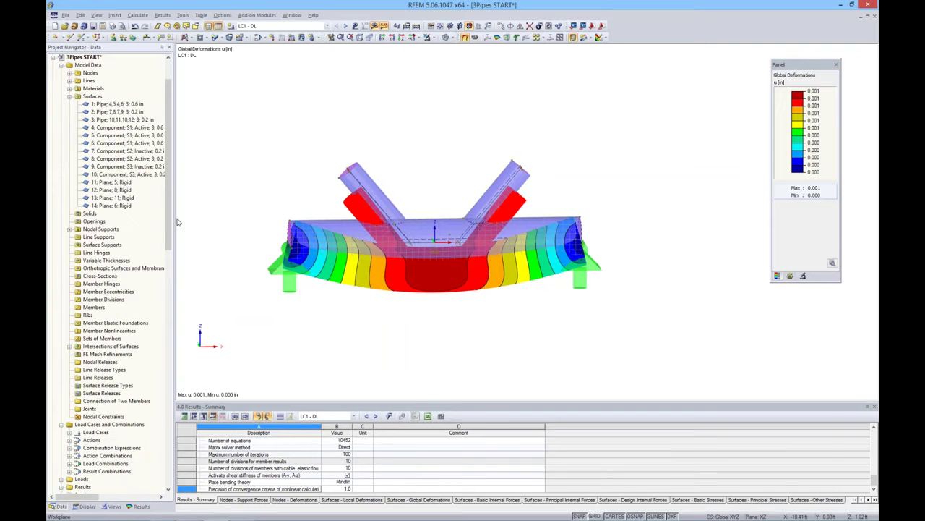
{"action": "scroll", "coordinate": [167, 226], "scroll_direction": "up", "scroll_amount": 2}
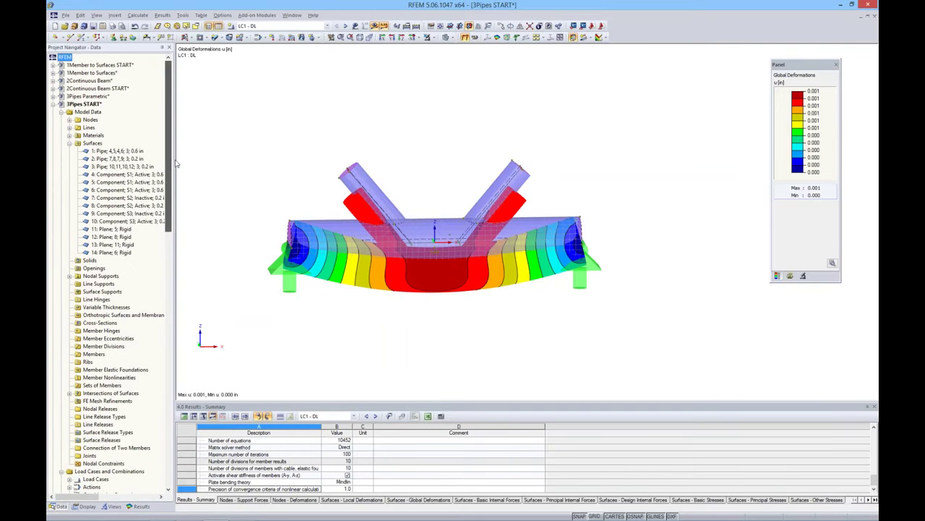
{"action": "left_click", "coordinate": [54, 105]}
{"action": "double_click", "coordinate": [91, 112]}
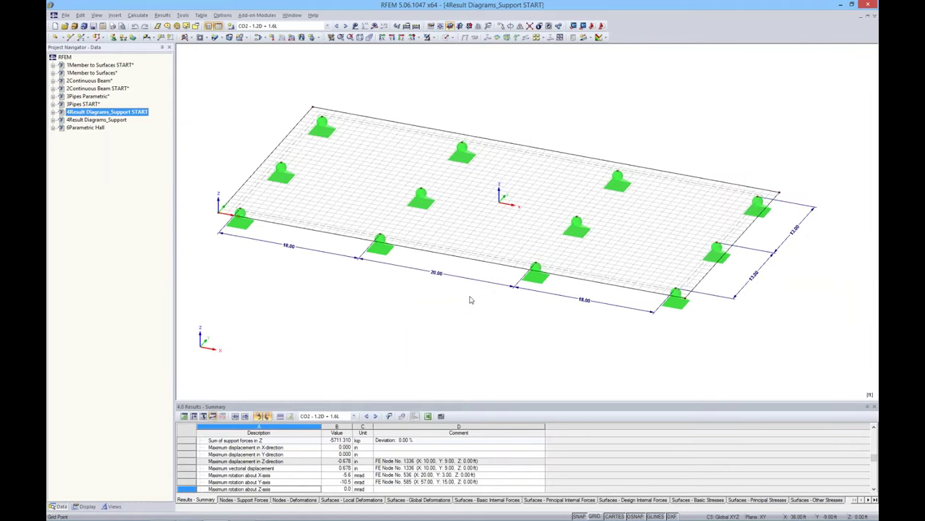
Check the slab surface's material and constant thickness in its properties
{"action": "left_click", "coordinate": [485, 258]}
{"action": "double_click", "coordinate": [485, 258]}
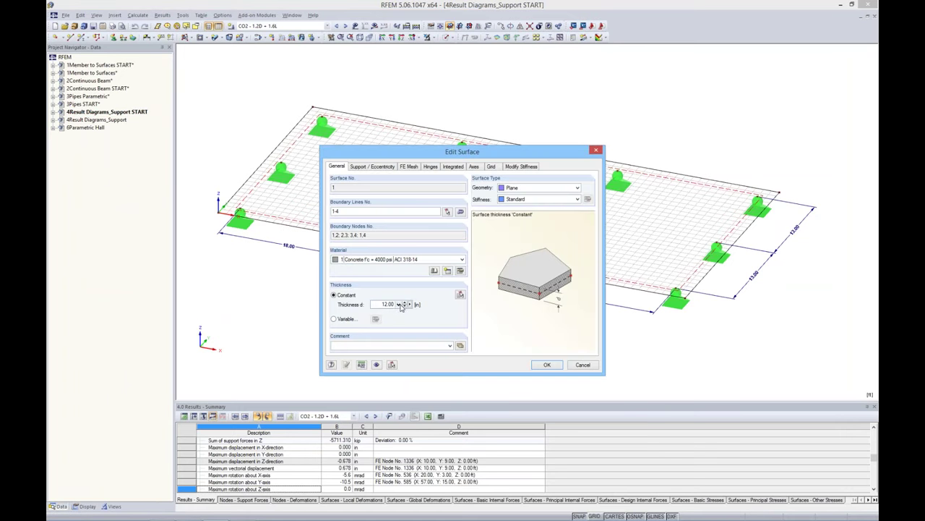
{"action": "left_click", "coordinate": [540, 365]}
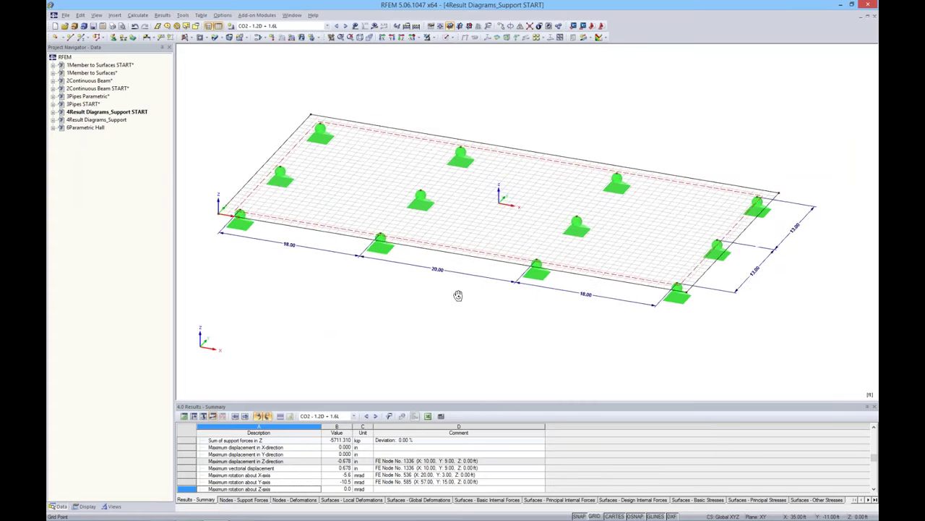
Review the slab loads of LC1 - Dead Load, LC2 - Live Load and CO1 - 1.4D, and select result combination RC1
{"action": "left_click", "coordinate": [325, 26]}
{"action": "left_click", "coordinate": [317, 34]}
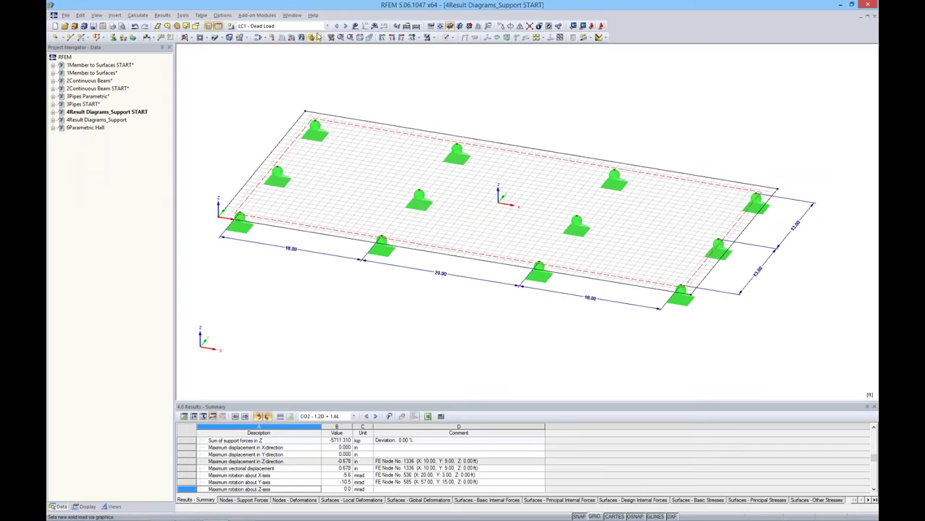
{"action": "left_click", "coordinate": [355, 26]}
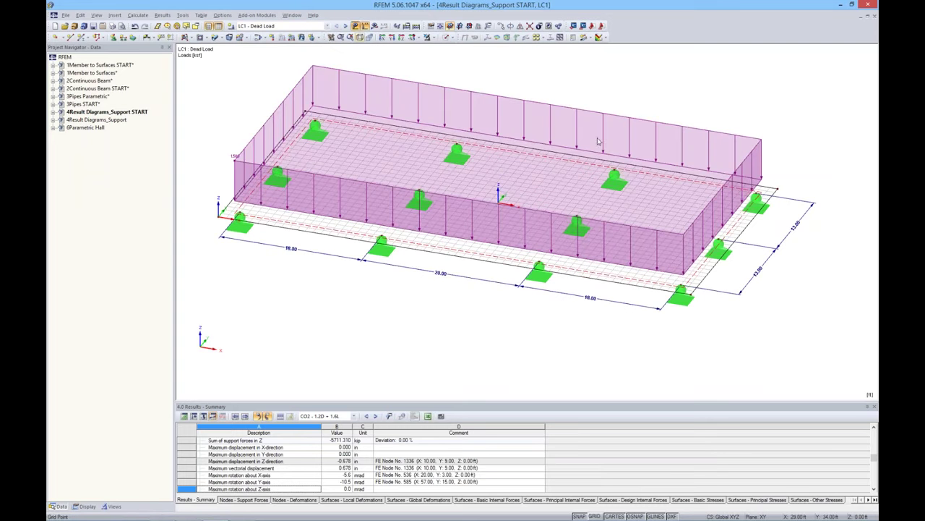
{"action": "middle_click_drag", "start_coordinate": [543, 86], "coordinate": [535, 113]}
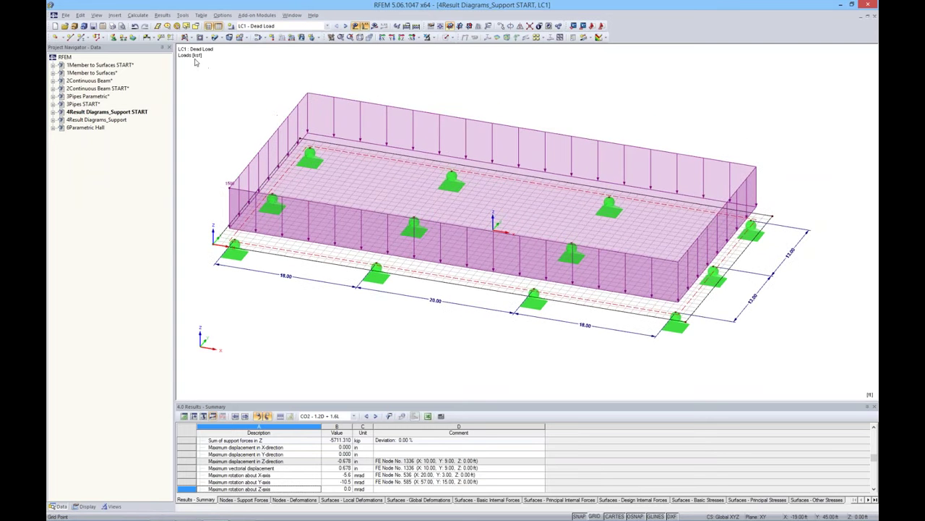
{"action": "left_click", "coordinate": [347, 26]}
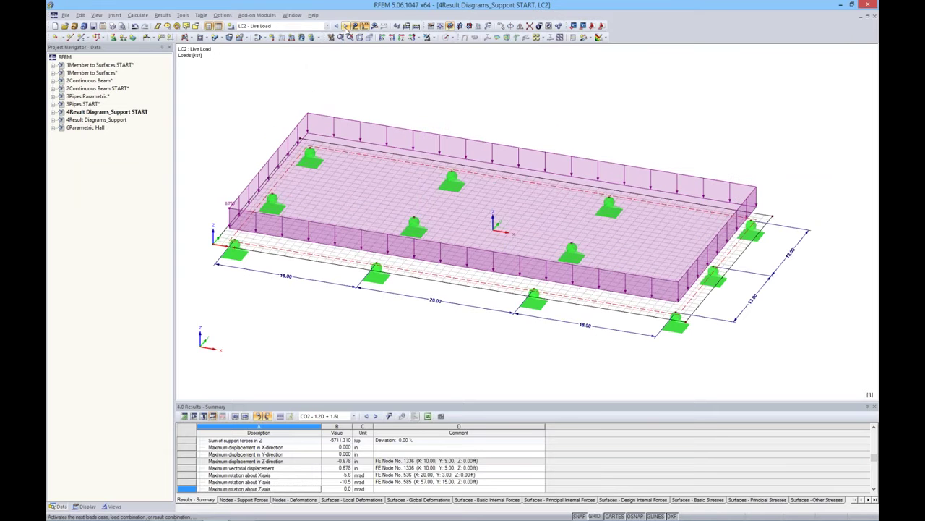
{"action": "left_click", "coordinate": [346, 26]}
{"action": "left_click", "coordinate": [327, 26]}
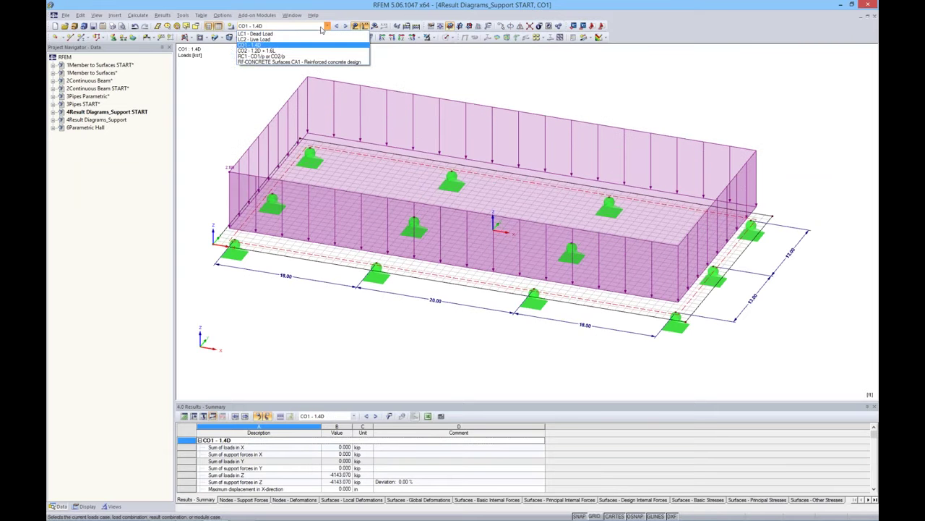
{"action": "left_click", "coordinate": [268, 57]}
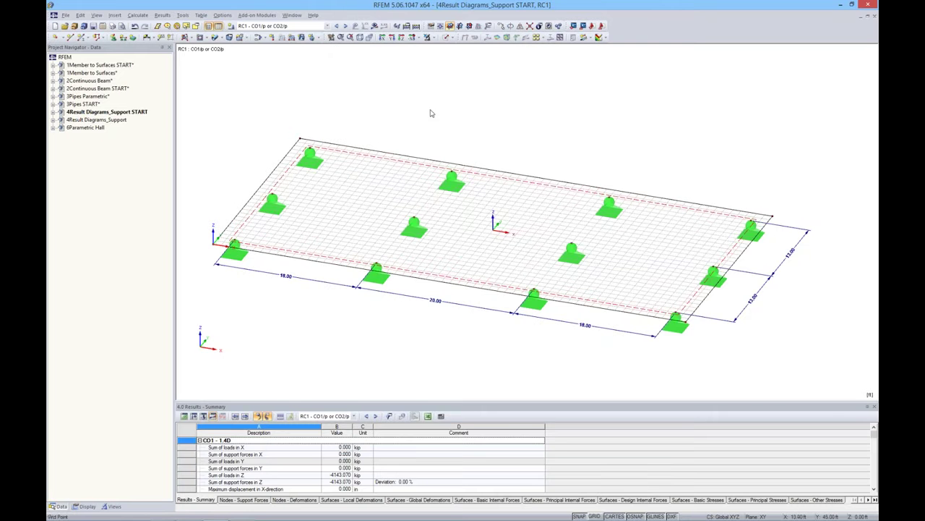
Display the required top reinforcement from RF-CONCRETE Surfaces CA1 as colored isobands and inspect it across the slab
{"action": "left_click", "coordinate": [328, 26]}
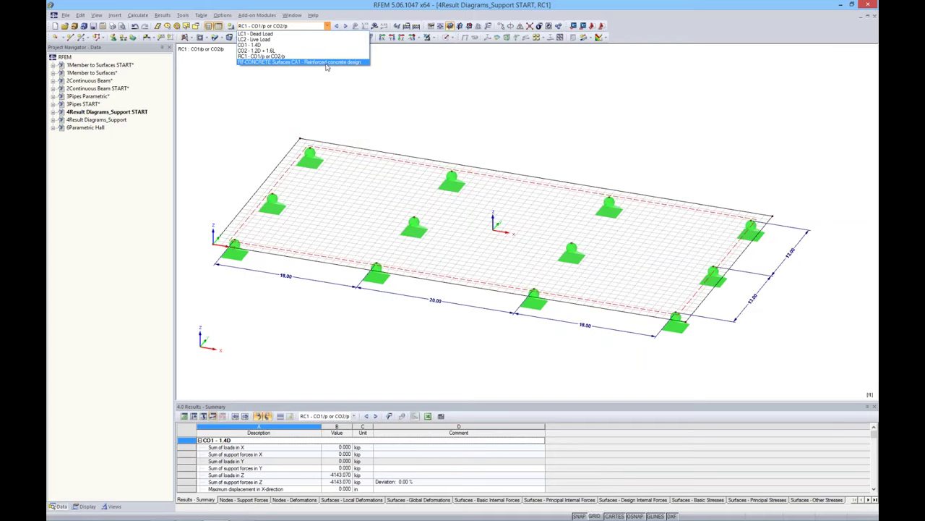
{"action": "left_click", "coordinate": [274, 63]}
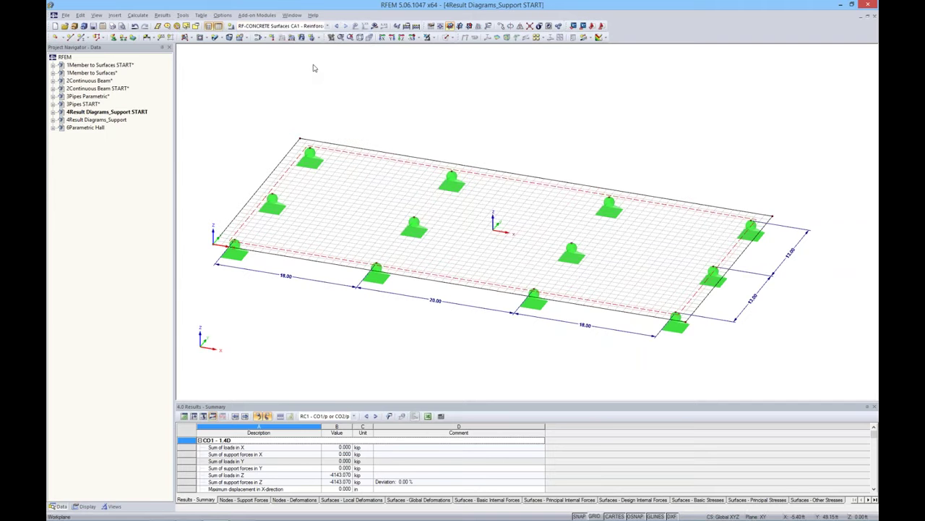
{"action": "left_click", "coordinate": [375, 26]}
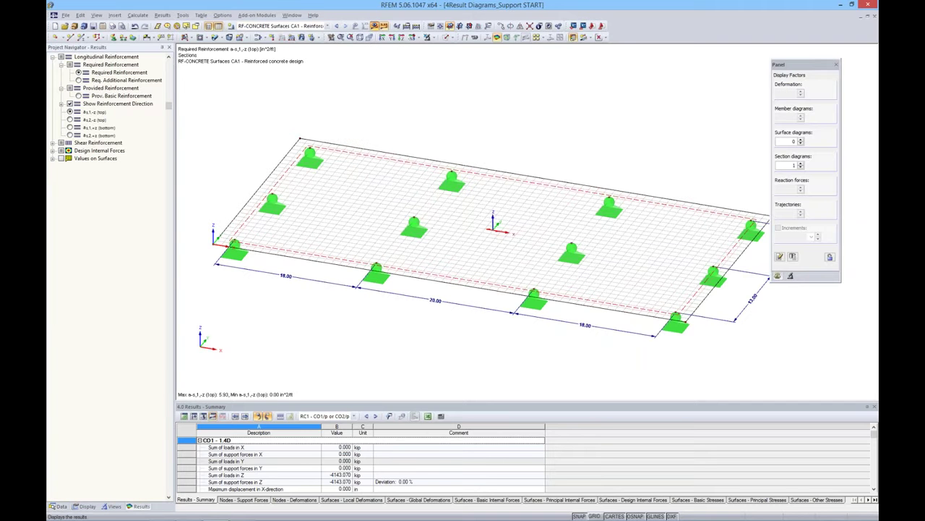
{"action": "middle_click_drag", "start_coordinate": [434, 120], "coordinate": [416, 90]}
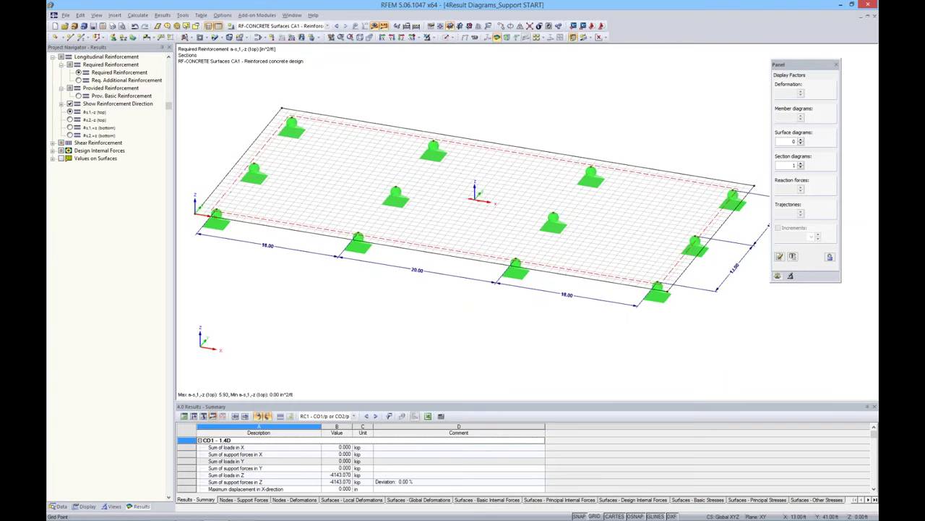
{"action": "left_click", "coordinate": [605, 37]}
{"action": "left_click", "coordinate": [611, 47]}
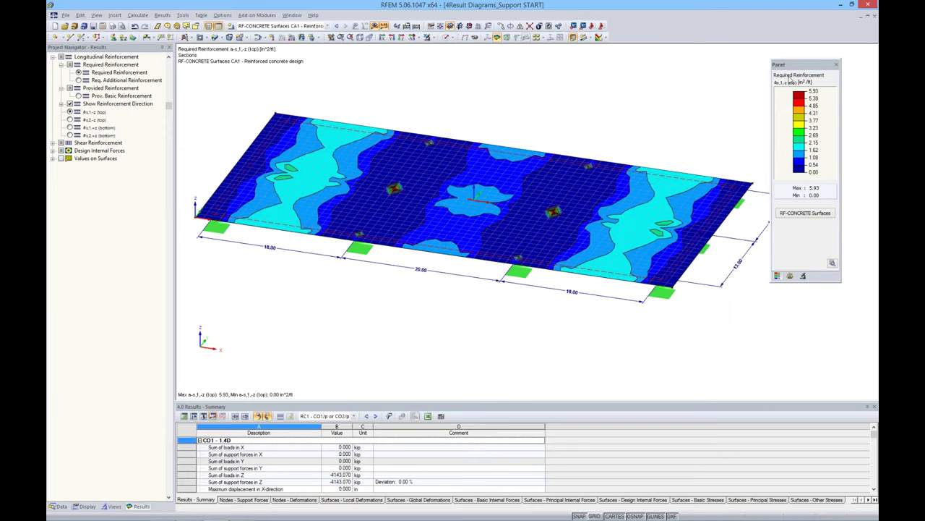
{"action": "scroll", "coordinate": [548, 234], "scroll_direction": "up", "scroll_amount": 5}
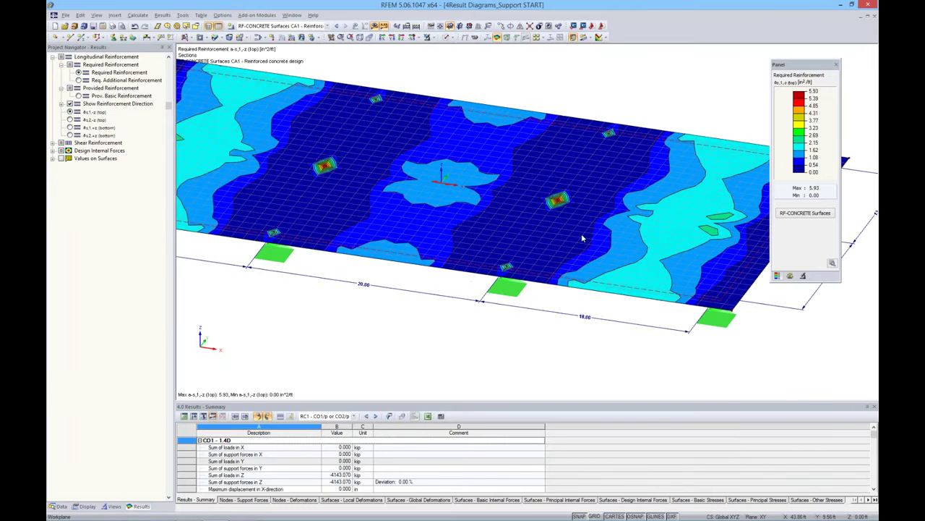
{"action": "middle_click_drag", "start_coordinate": [582, 238], "coordinate": [293, 112], "text": "ctrl"}
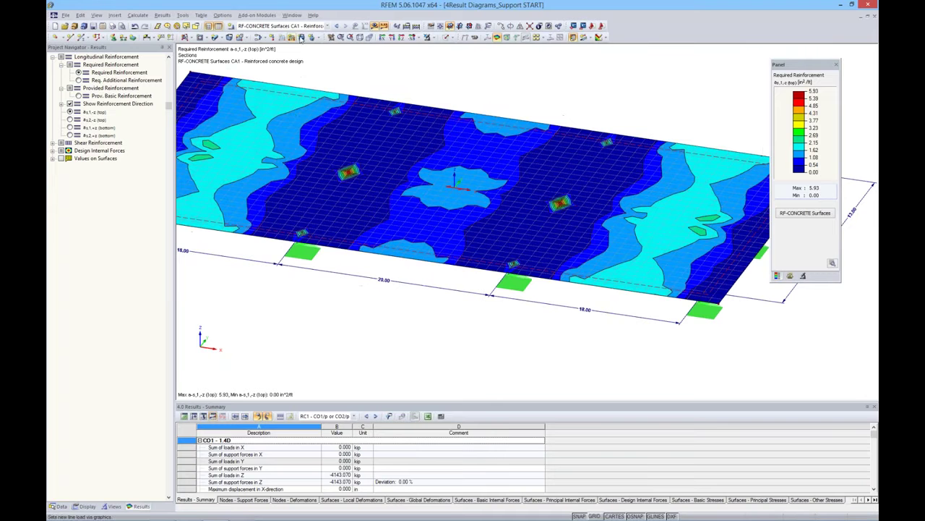
Switch the displayed slab results to result combination RC1 - CO1/p or CO2/p
{"action": "left_click", "coordinate": [336, 27]}
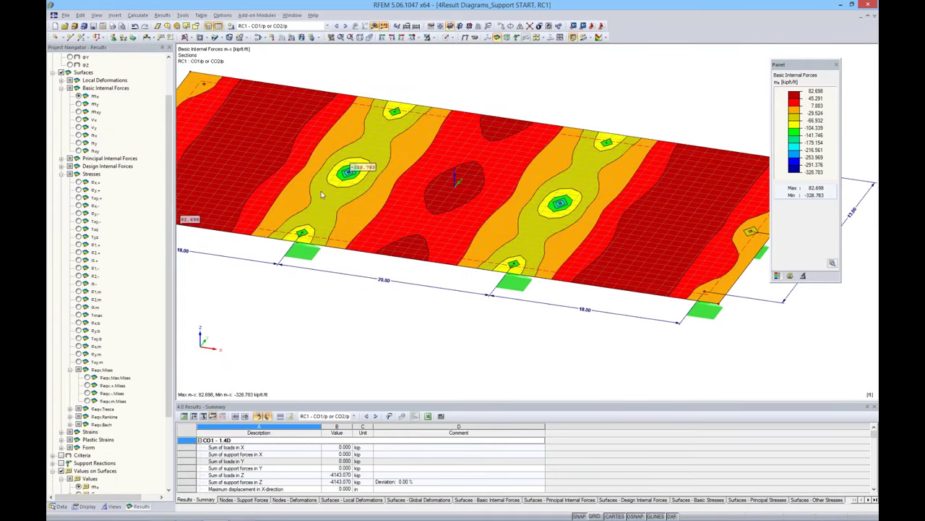
Display the slab's basic internal force my, followed by the maximum von Mises equivalent stress, for RC1
{"action": "middle_click_drag", "start_coordinate": [621, 175], "coordinate": [618, 166], "text": "ctrl"}
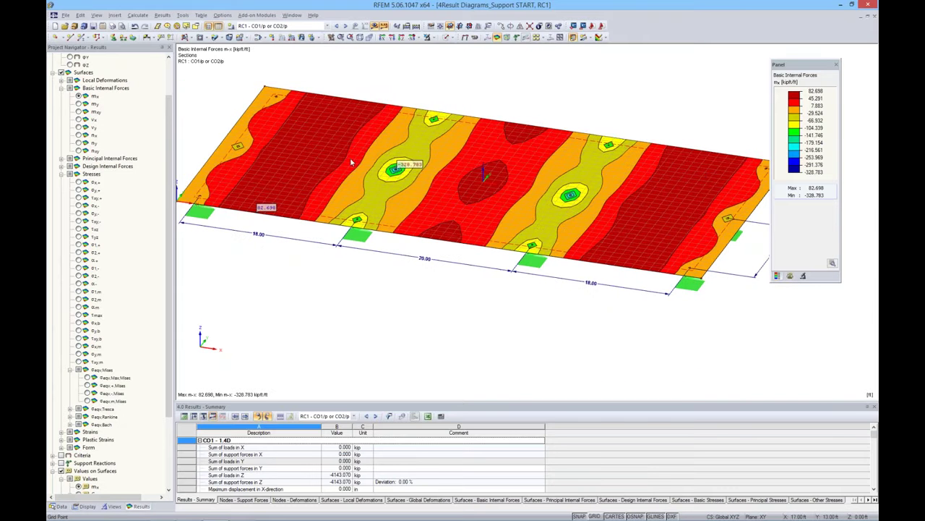
{"action": "left_click", "coordinate": [78, 104]}
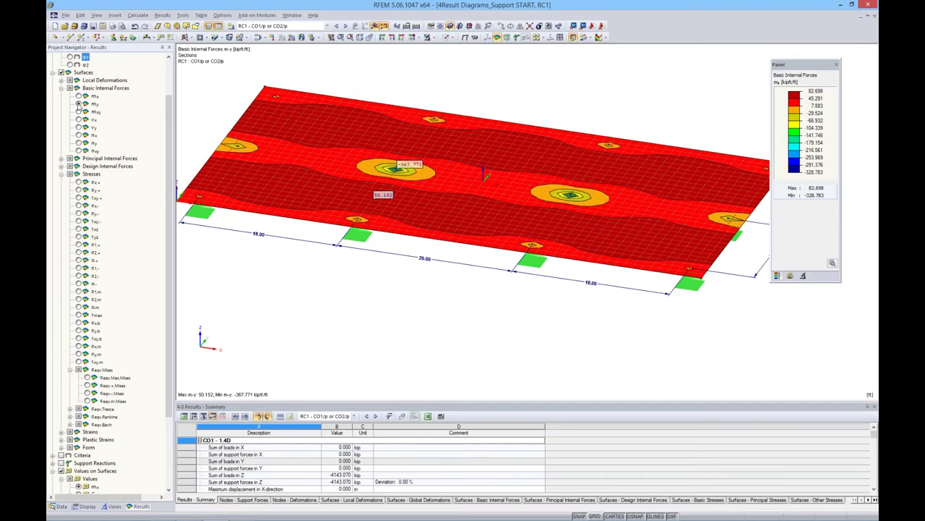
{"action": "scroll", "coordinate": [167, 169], "scroll_direction": "down", "scroll_amount": 3}
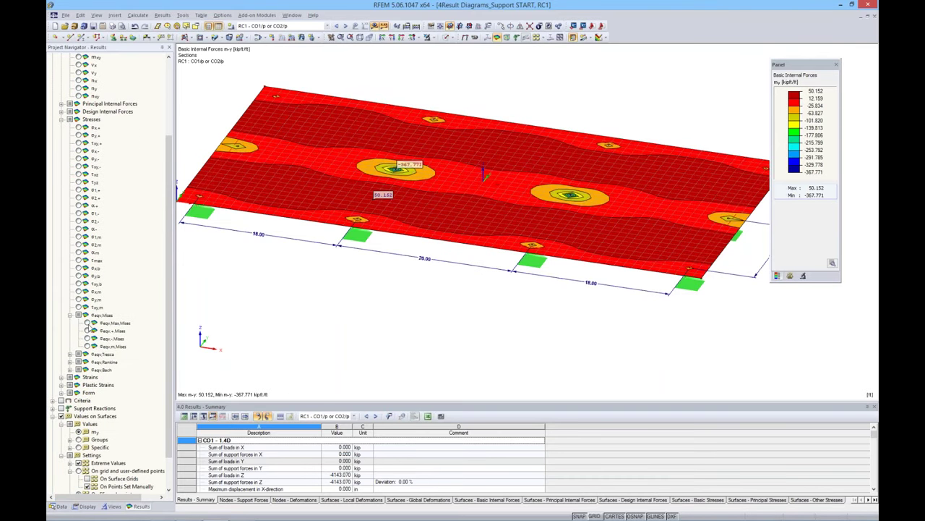
{"action": "left_click", "coordinate": [87, 322]}
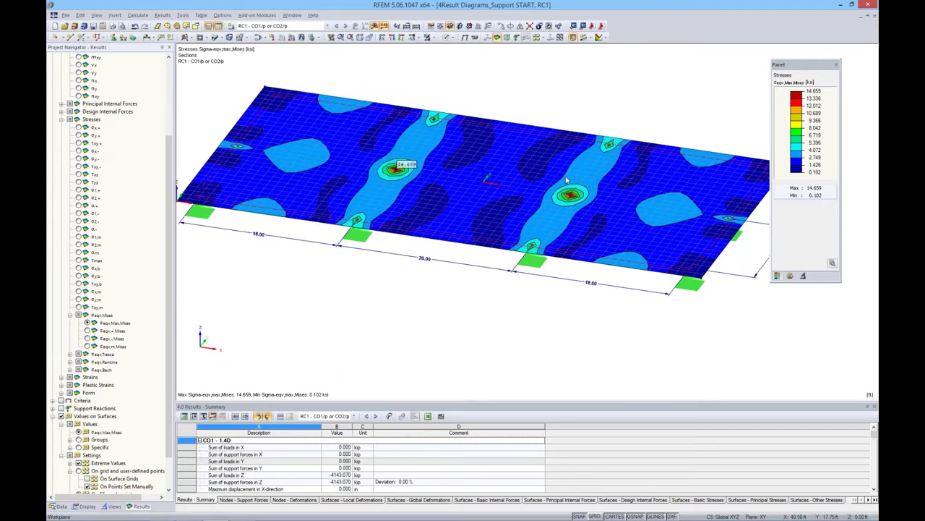
{"action": "scroll", "coordinate": [397, 180], "scroll_direction": "down", "scroll_amount": 3}
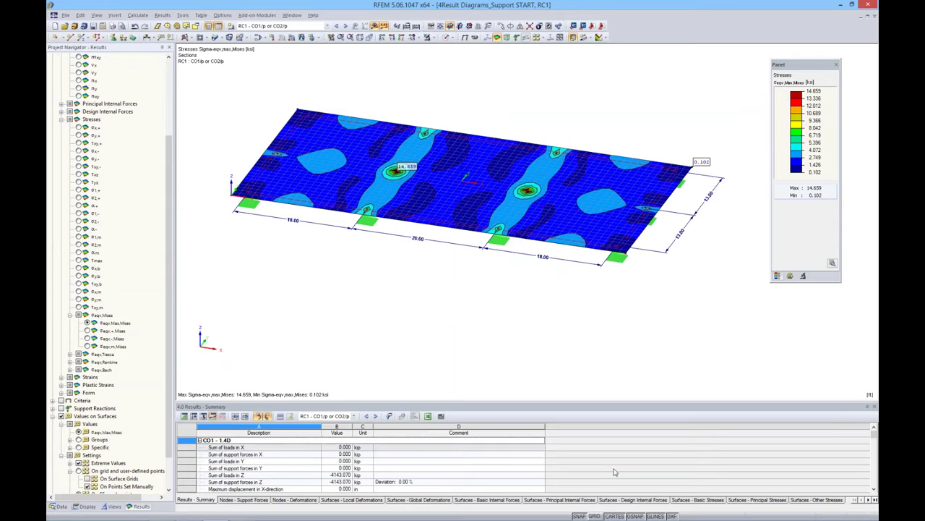
Turn on the work plane grid over the slab and check its grid and snap settings
{"action": "left_click", "coordinate": [594, 515]}
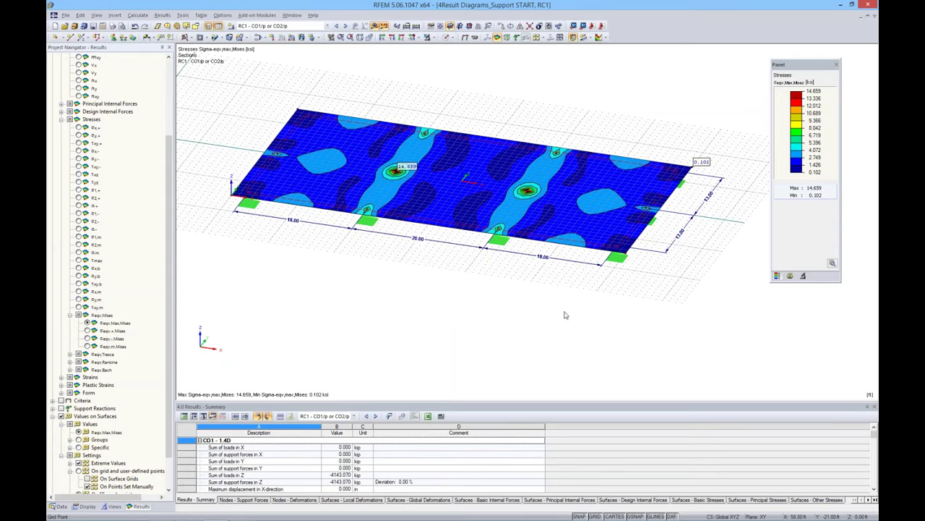
{"action": "right_click", "coordinate": [594, 515]}
{"action": "left_click", "coordinate": [615, 495]}
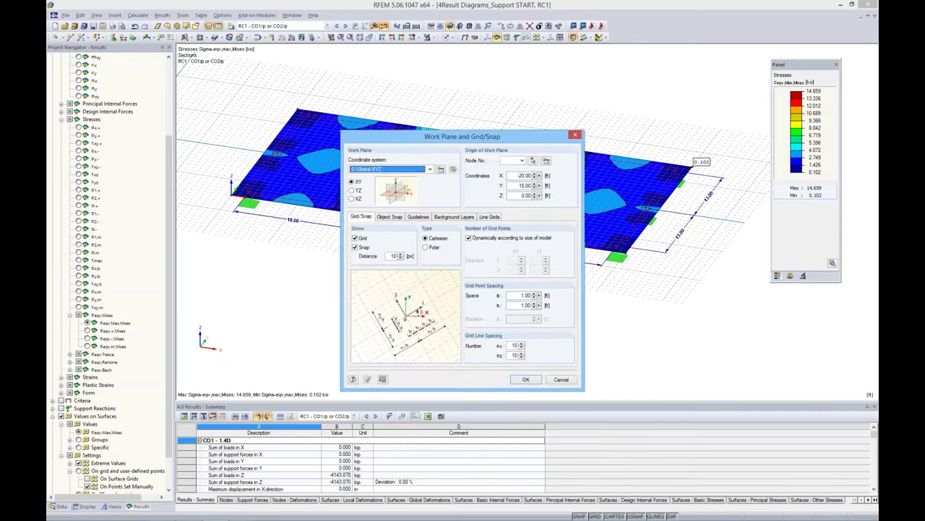
{"action": "left_click_drag", "start_coordinate": [504, 137], "coordinate": [482, 235]}
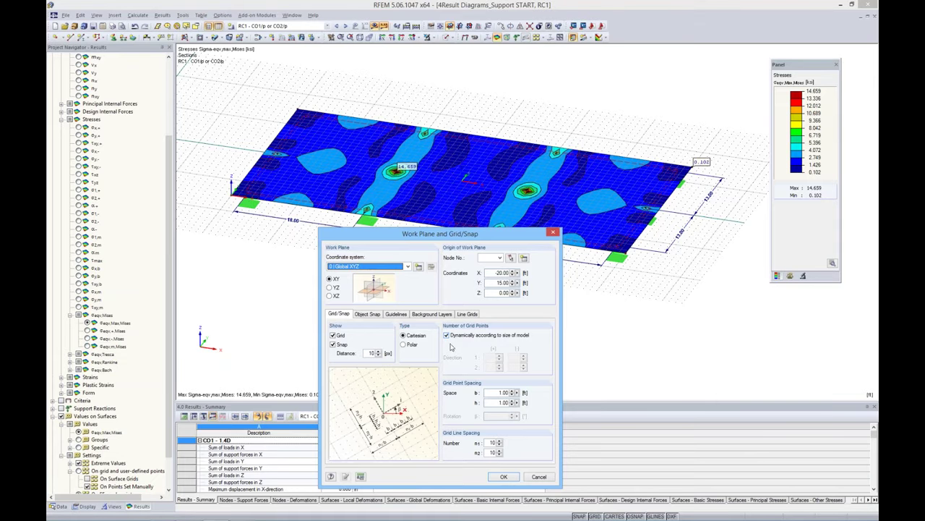
{"action": "left_click", "coordinate": [505, 476]}
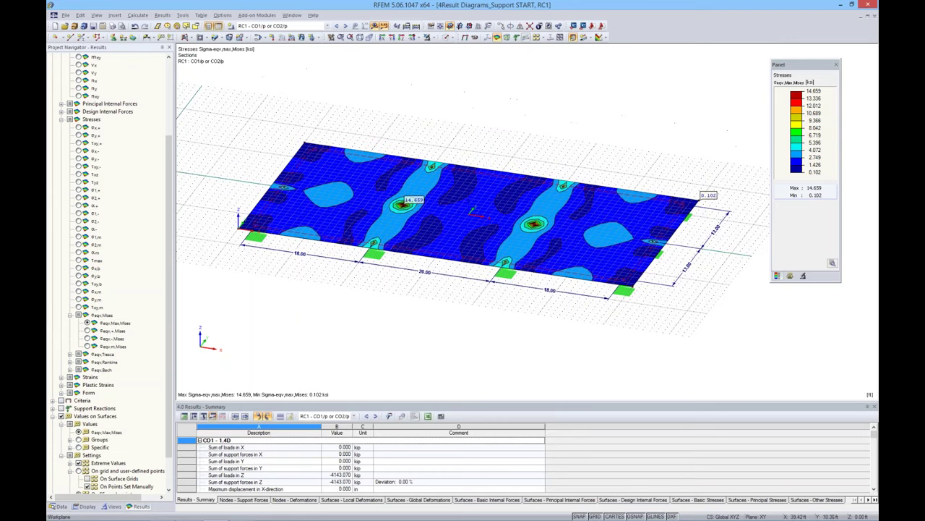
Cut a lengthwise section through the slab along its middle row of supports and add the my diagram to its results
{"action": "left_click", "coordinate": [584, 40]}
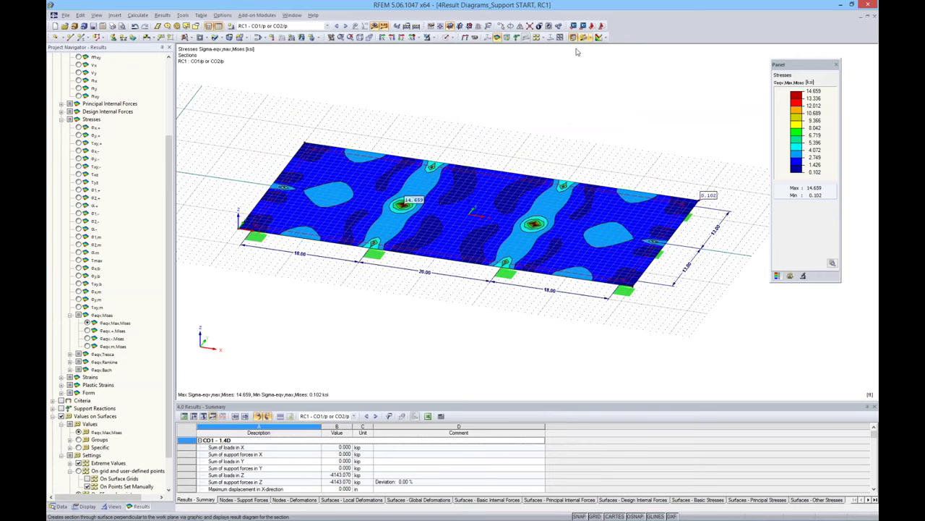
{"action": "left_click", "coordinate": [240, 182]}
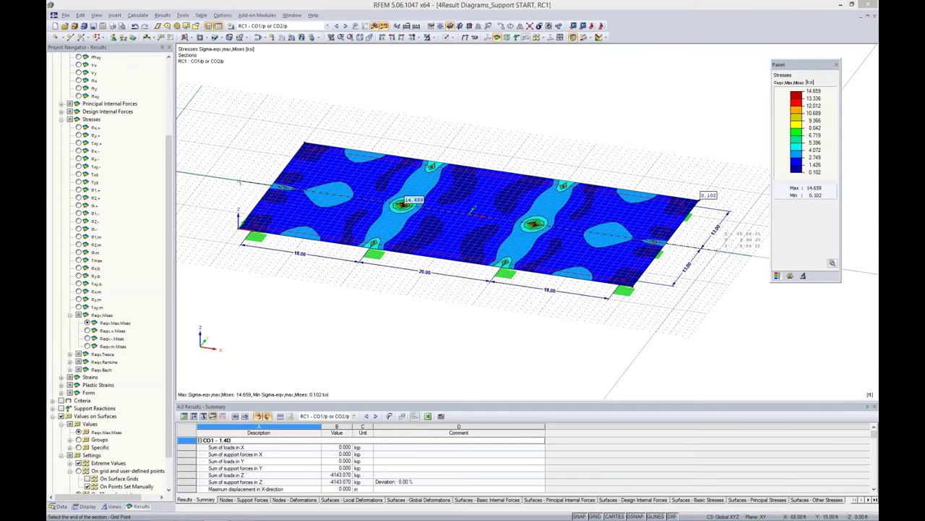
{"action": "left_click", "coordinate": [711, 240]}
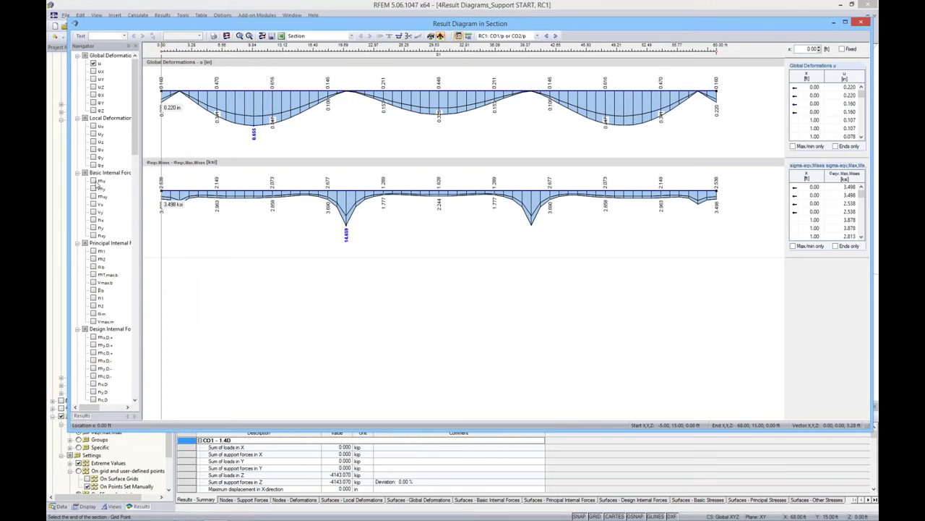
{"action": "left_click", "coordinate": [110, 55]}
{"action": "left_click", "coordinate": [92, 188]}
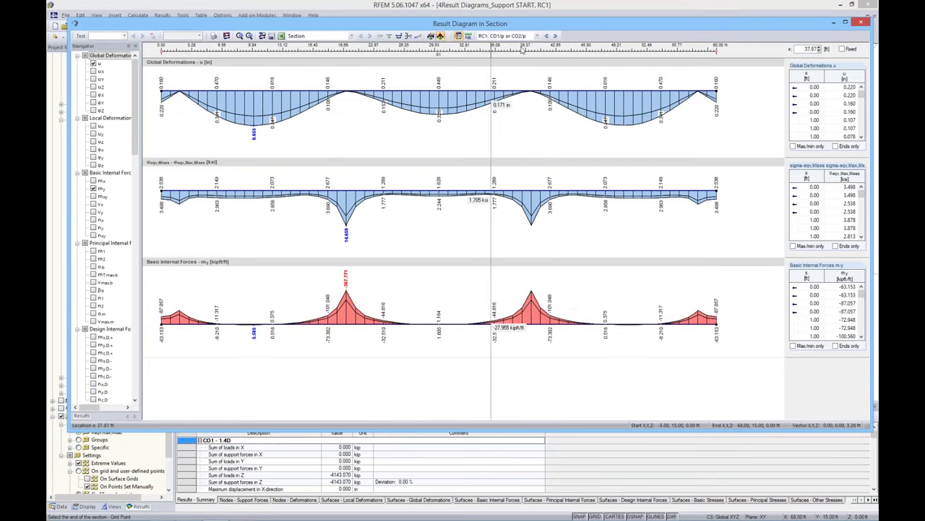
Compare the section's diagrams for CO2: 1.2D + 1.6L and RF-CONCRETE Surfaces, and return to RC1
{"action": "left_click", "coordinate": [546, 36]}
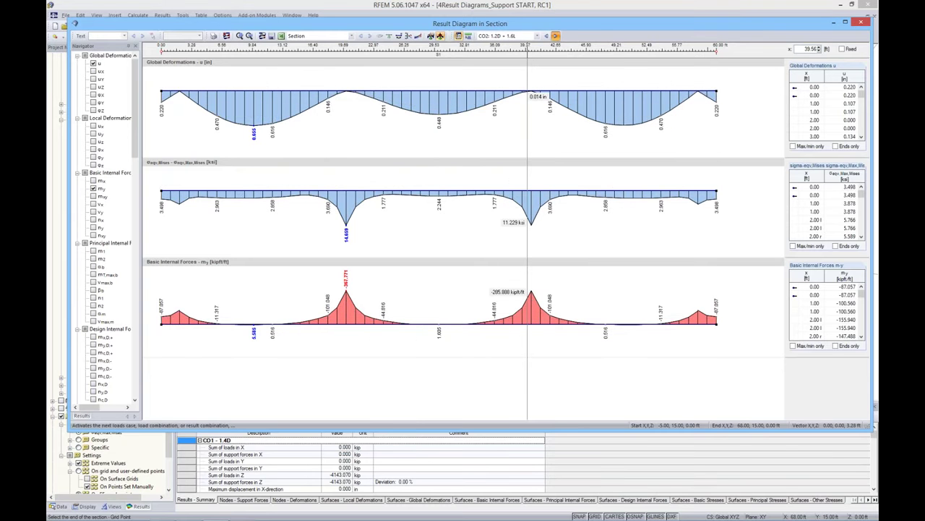
{"action": "left_click", "coordinate": [555, 35]}
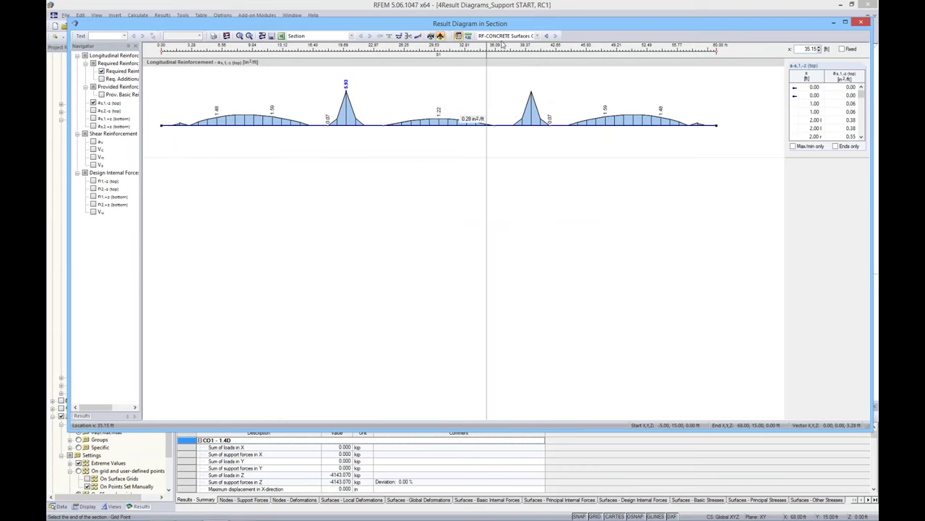
{"action": "left_click", "coordinate": [547, 35]}
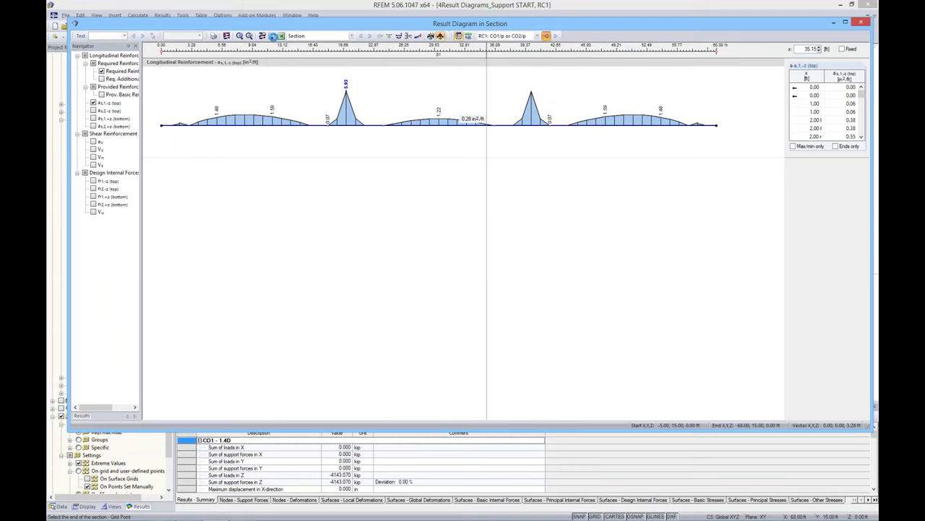
Save the slab section under the name Mid Section and close its result diagrams
{"action": "left_click", "coordinate": [271, 35]}
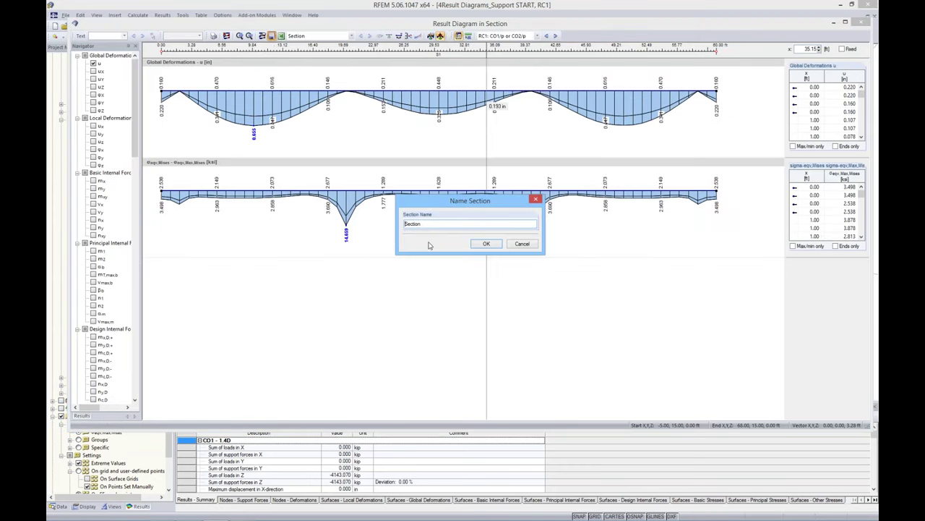
{"action": "type", "text": "Mid"}
{"action": "key", "text": "Return"}
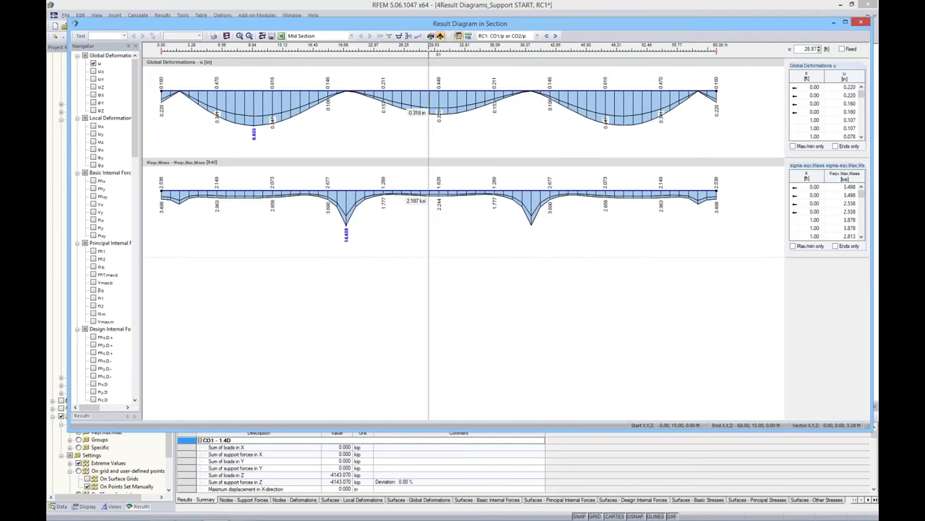
{"action": "left_click", "coordinate": [861, 22]}
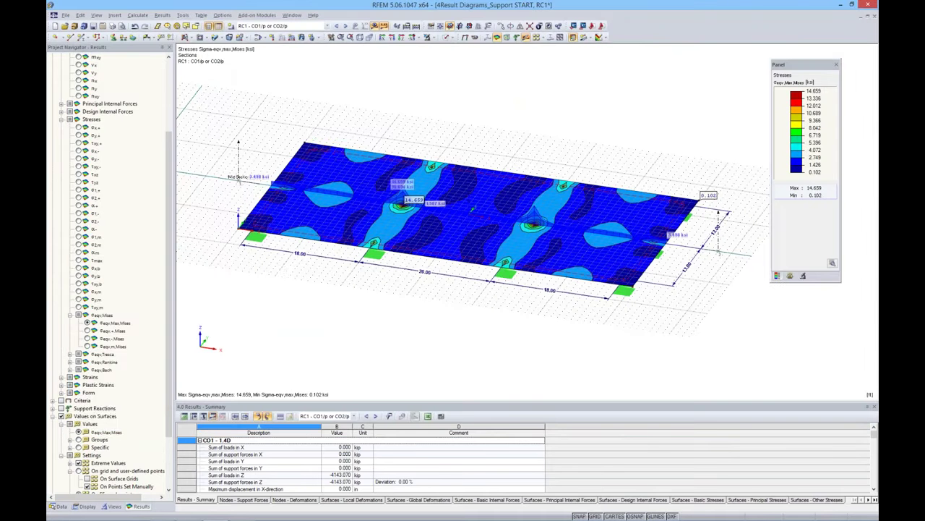
Hide the colored stress display on the slab, keeping the section diagram, and switch the results to CO2 - 1.2D + 1.6L
{"action": "left_click", "coordinate": [599, 37]}
{"action": "left_click", "coordinate": [610, 102]}
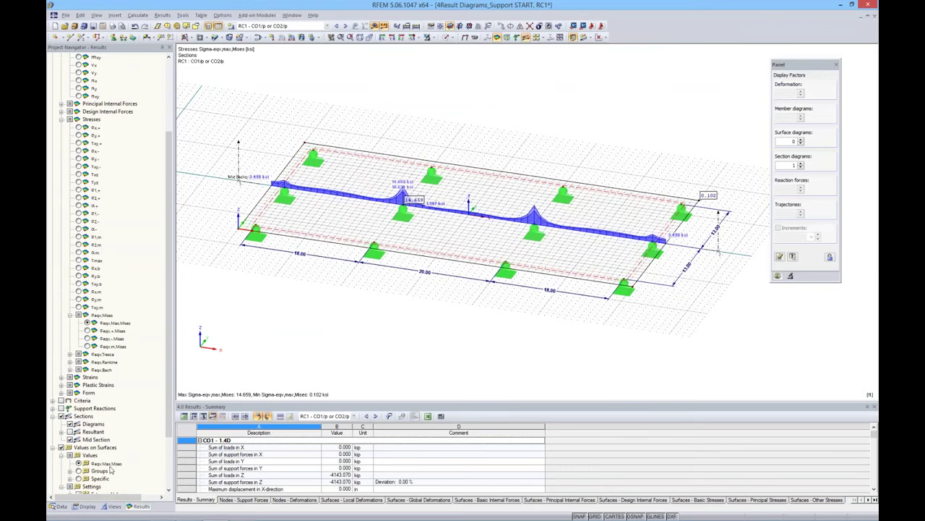
{"action": "left_click", "coordinate": [337, 26]}
{"action": "left_click", "coordinate": [355, 25]}
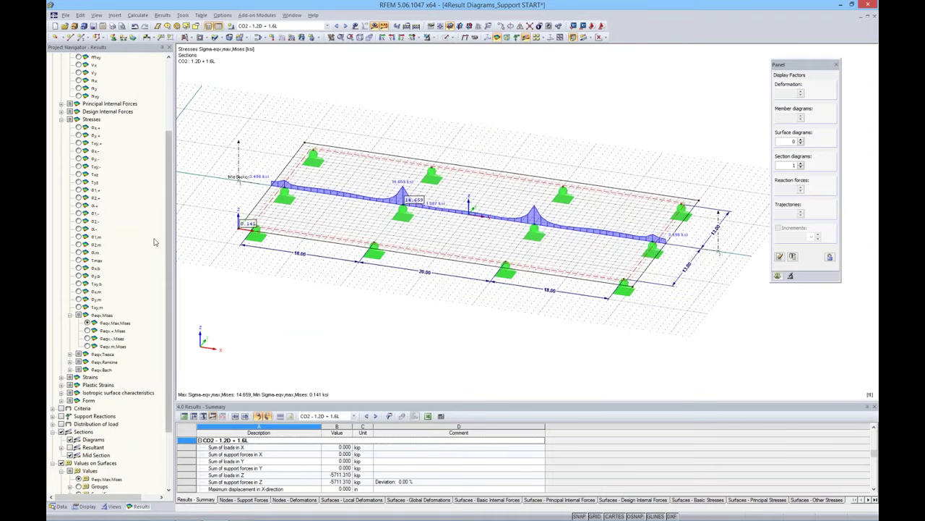
{"action": "scroll", "coordinate": [168, 318], "scroll_direction": "down", "scroll_amount": 3}
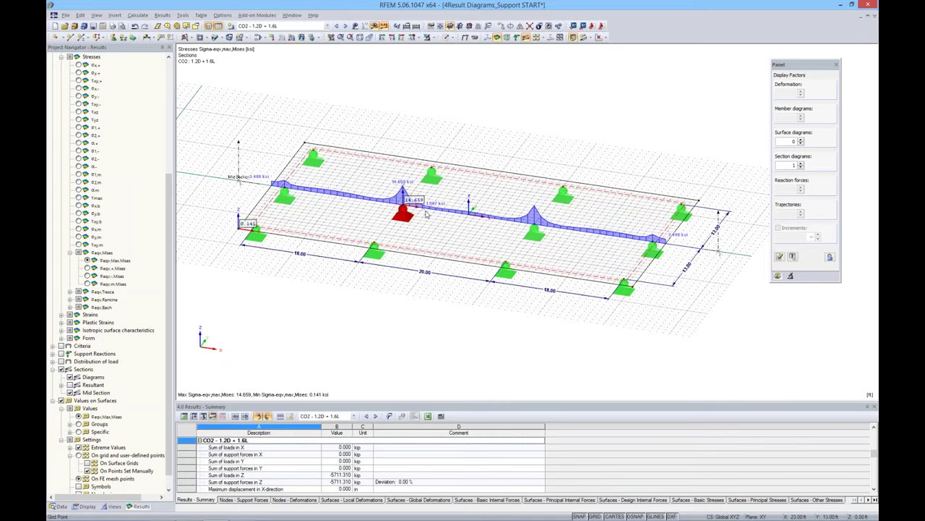
Define a new nodal support type with an elastic column in Z, modeled as a node support with adapted FE mesh
{"action": "left_click", "coordinate": [114, 39]}
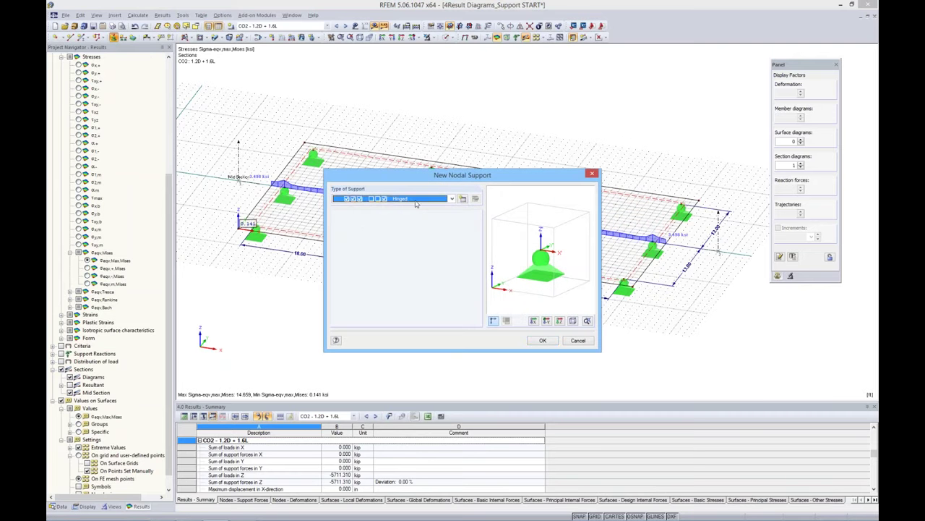
{"action": "left_click", "coordinate": [462, 199]}
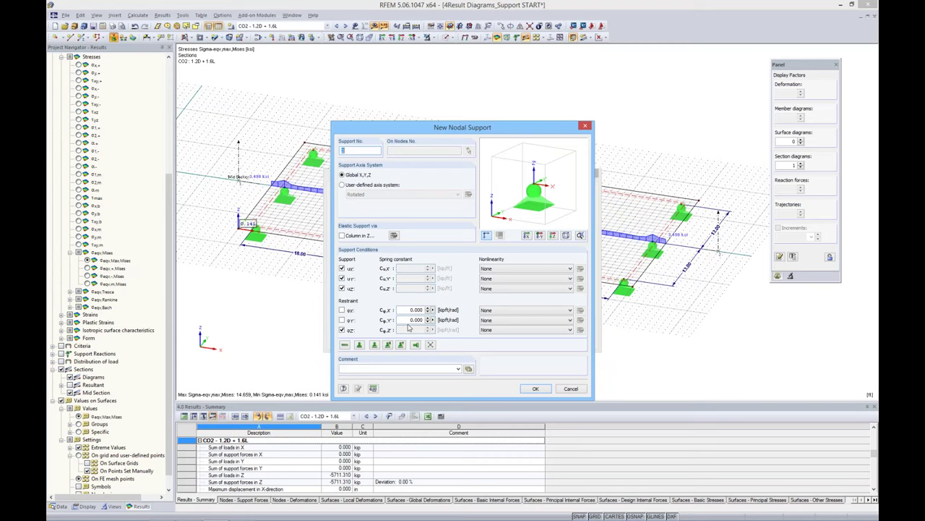
{"action": "left_click", "coordinate": [342, 236]}
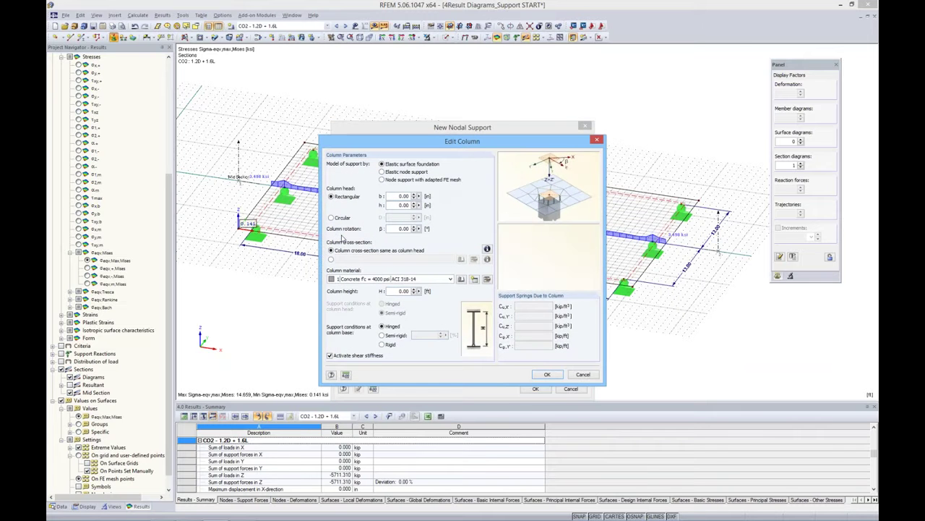
{"action": "left_click_drag", "start_coordinate": [469, 148], "coordinate": [466, 122]}
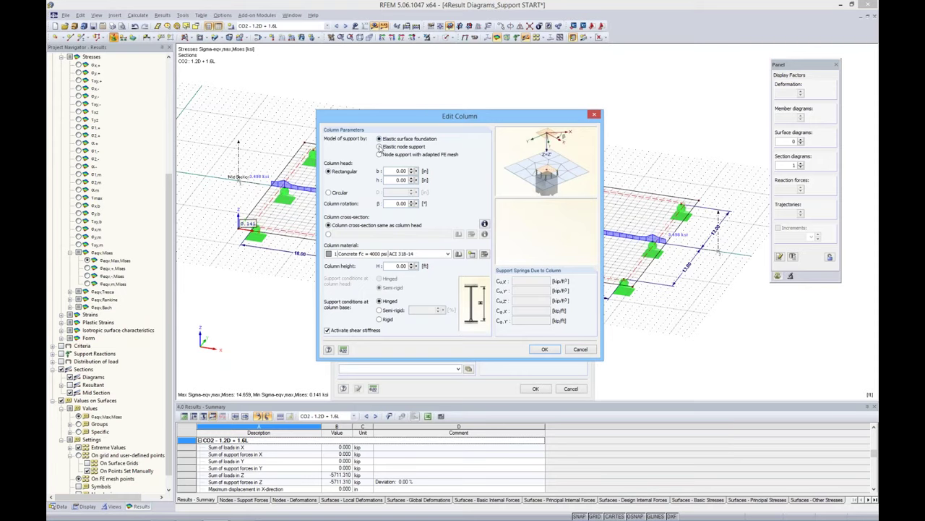
{"action": "left_click", "coordinate": [380, 147]}
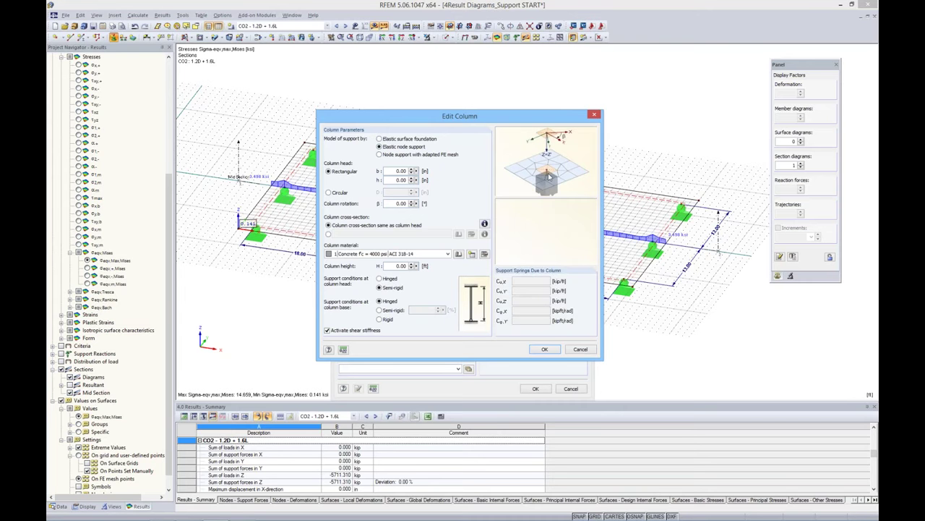
{"action": "left_click", "coordinate": [380, 155]}
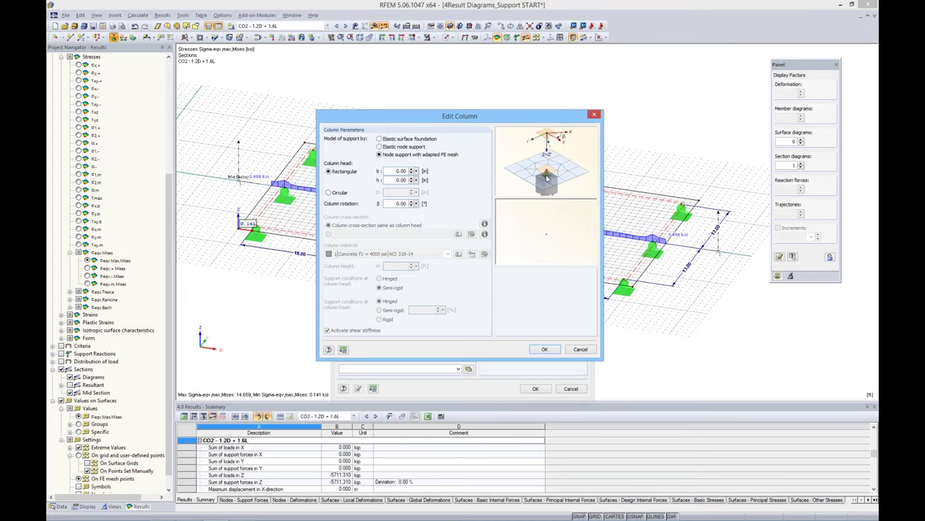